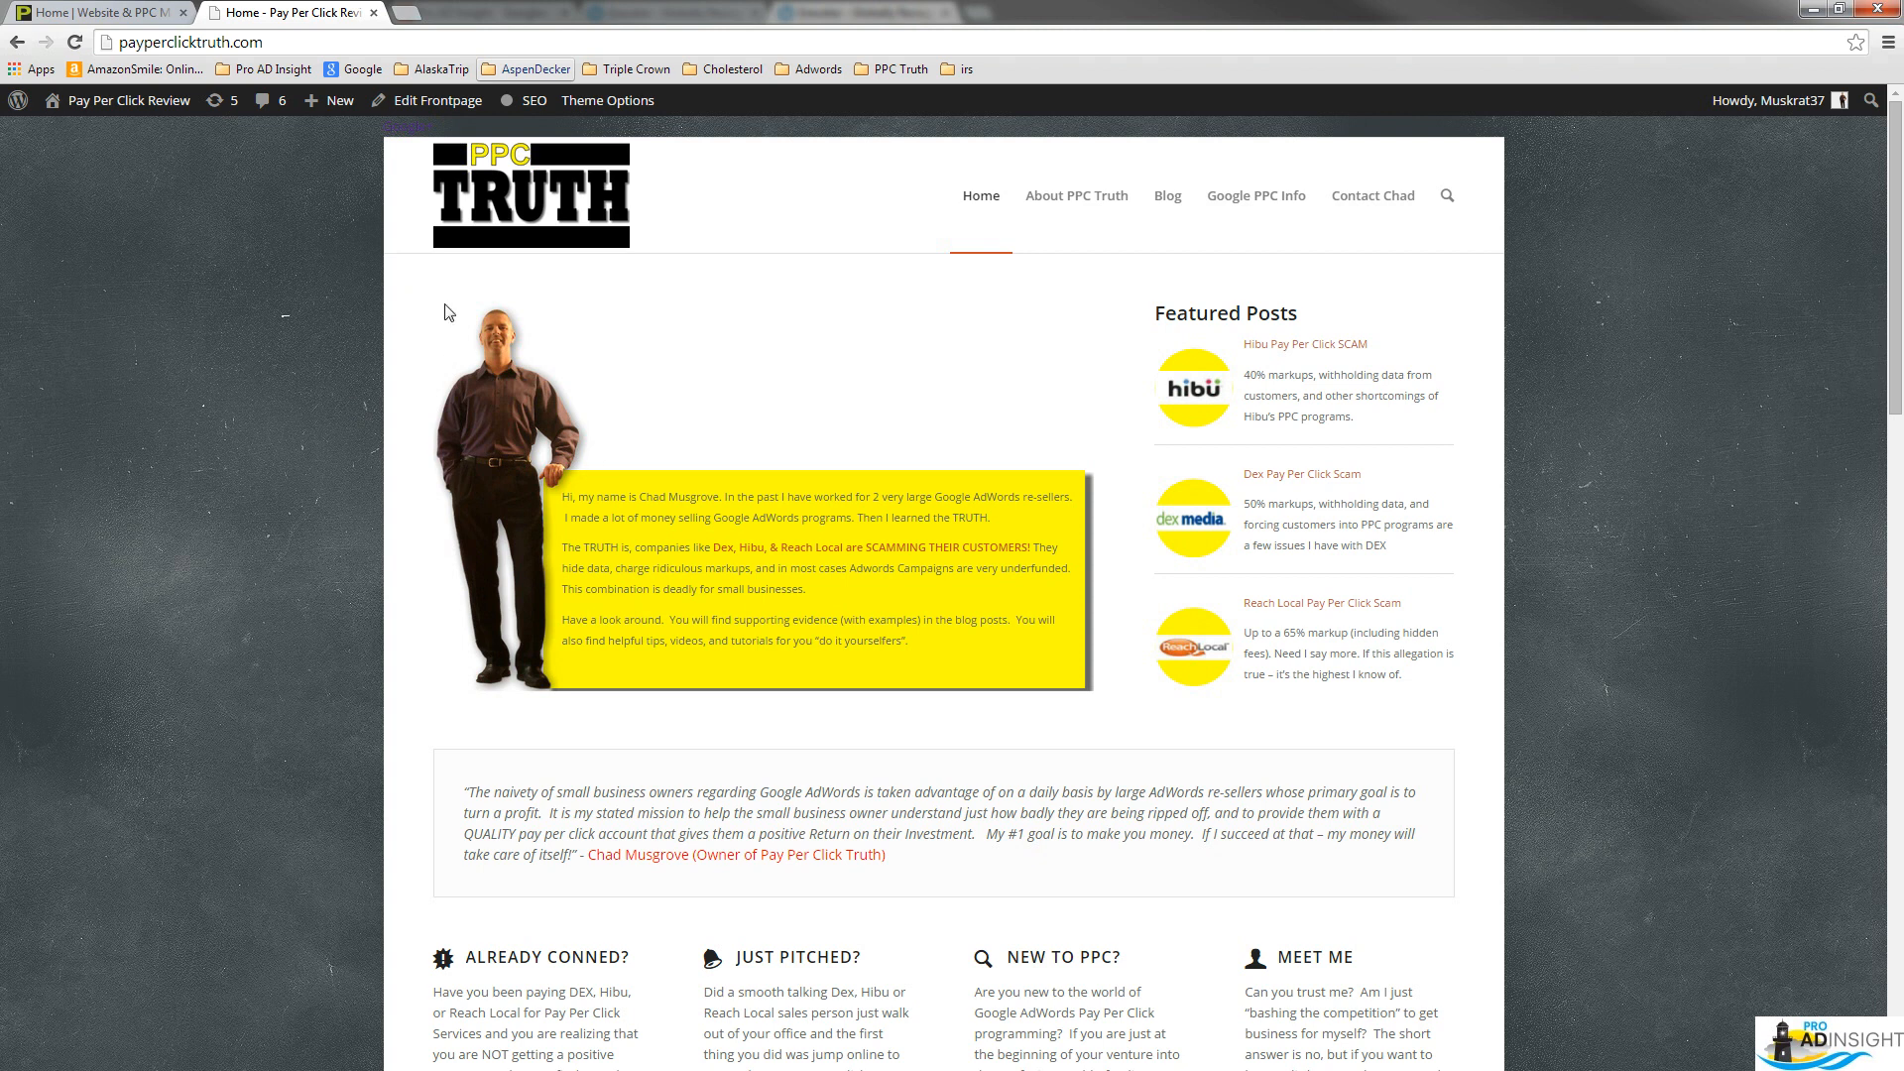
Open the Small Business Website Pricing post on the proadinsight.com blog and look through it
left_click(71, 16)
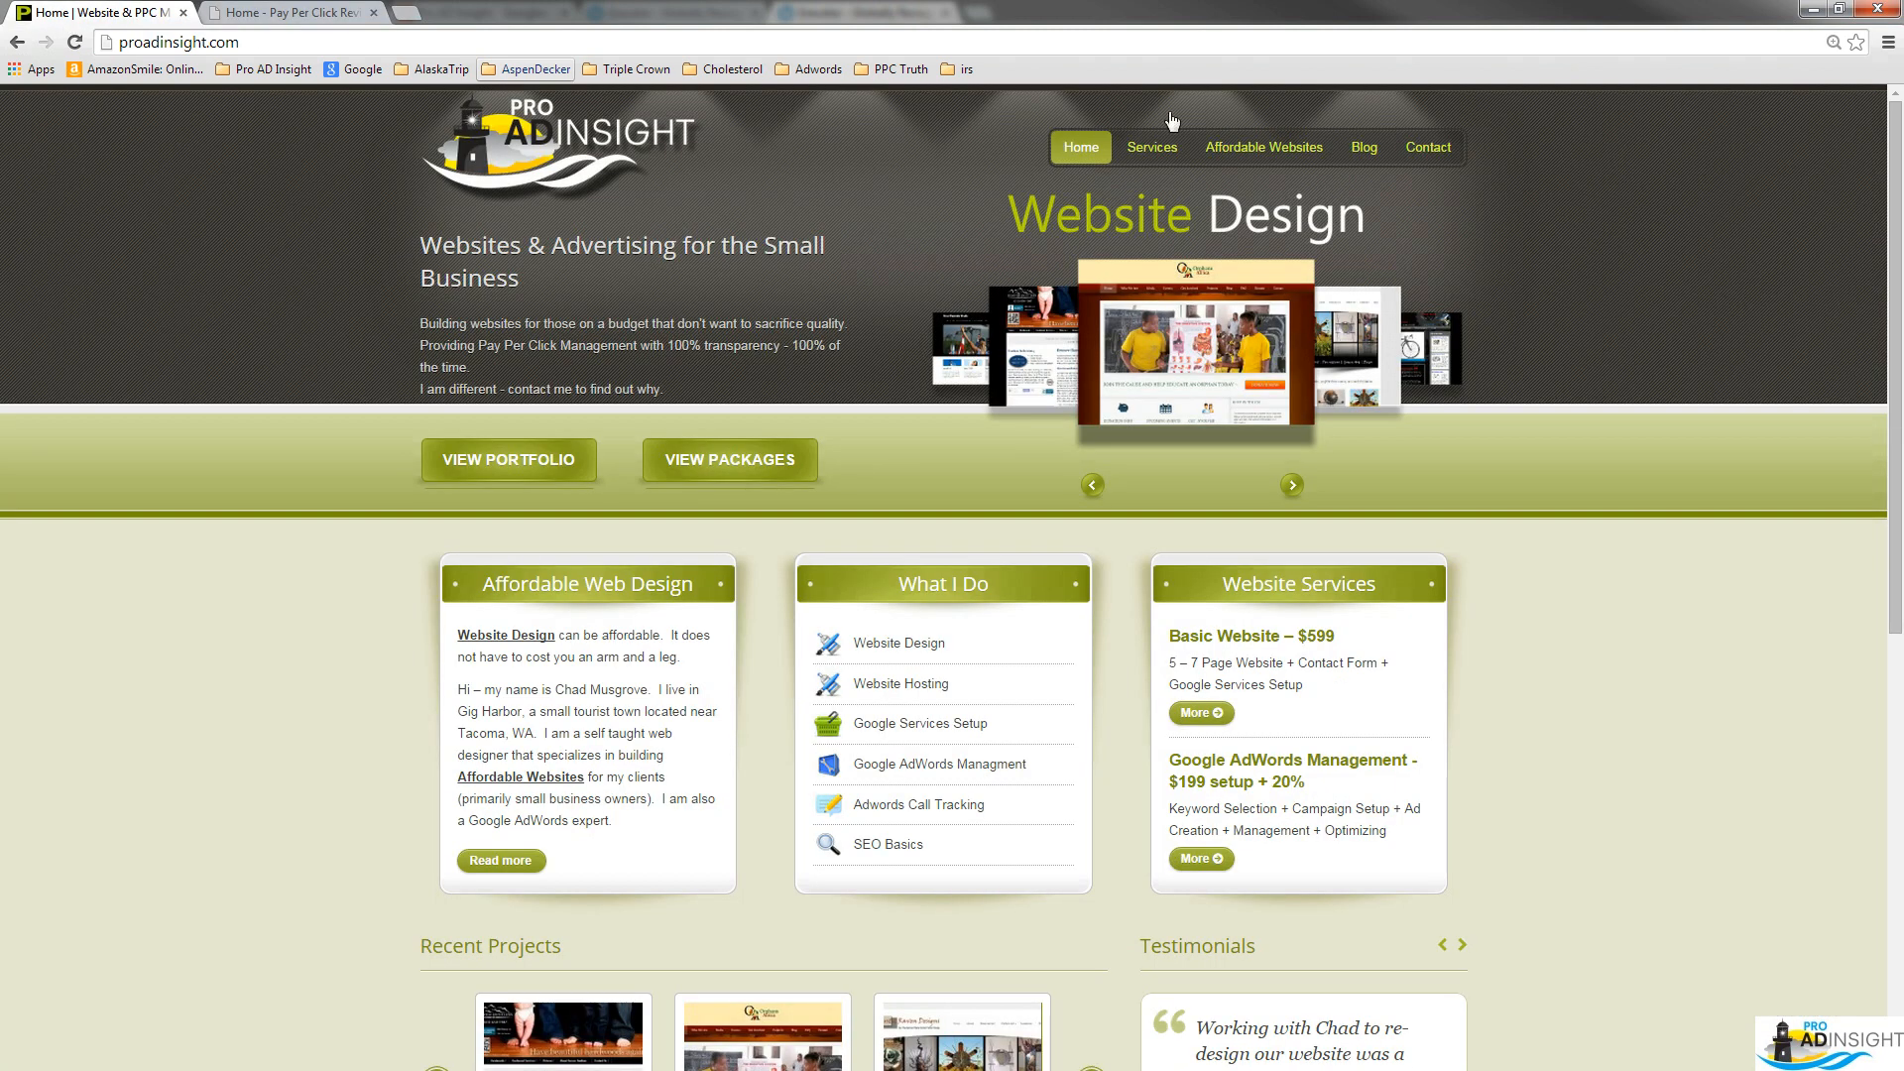
left_click(1365, 147)
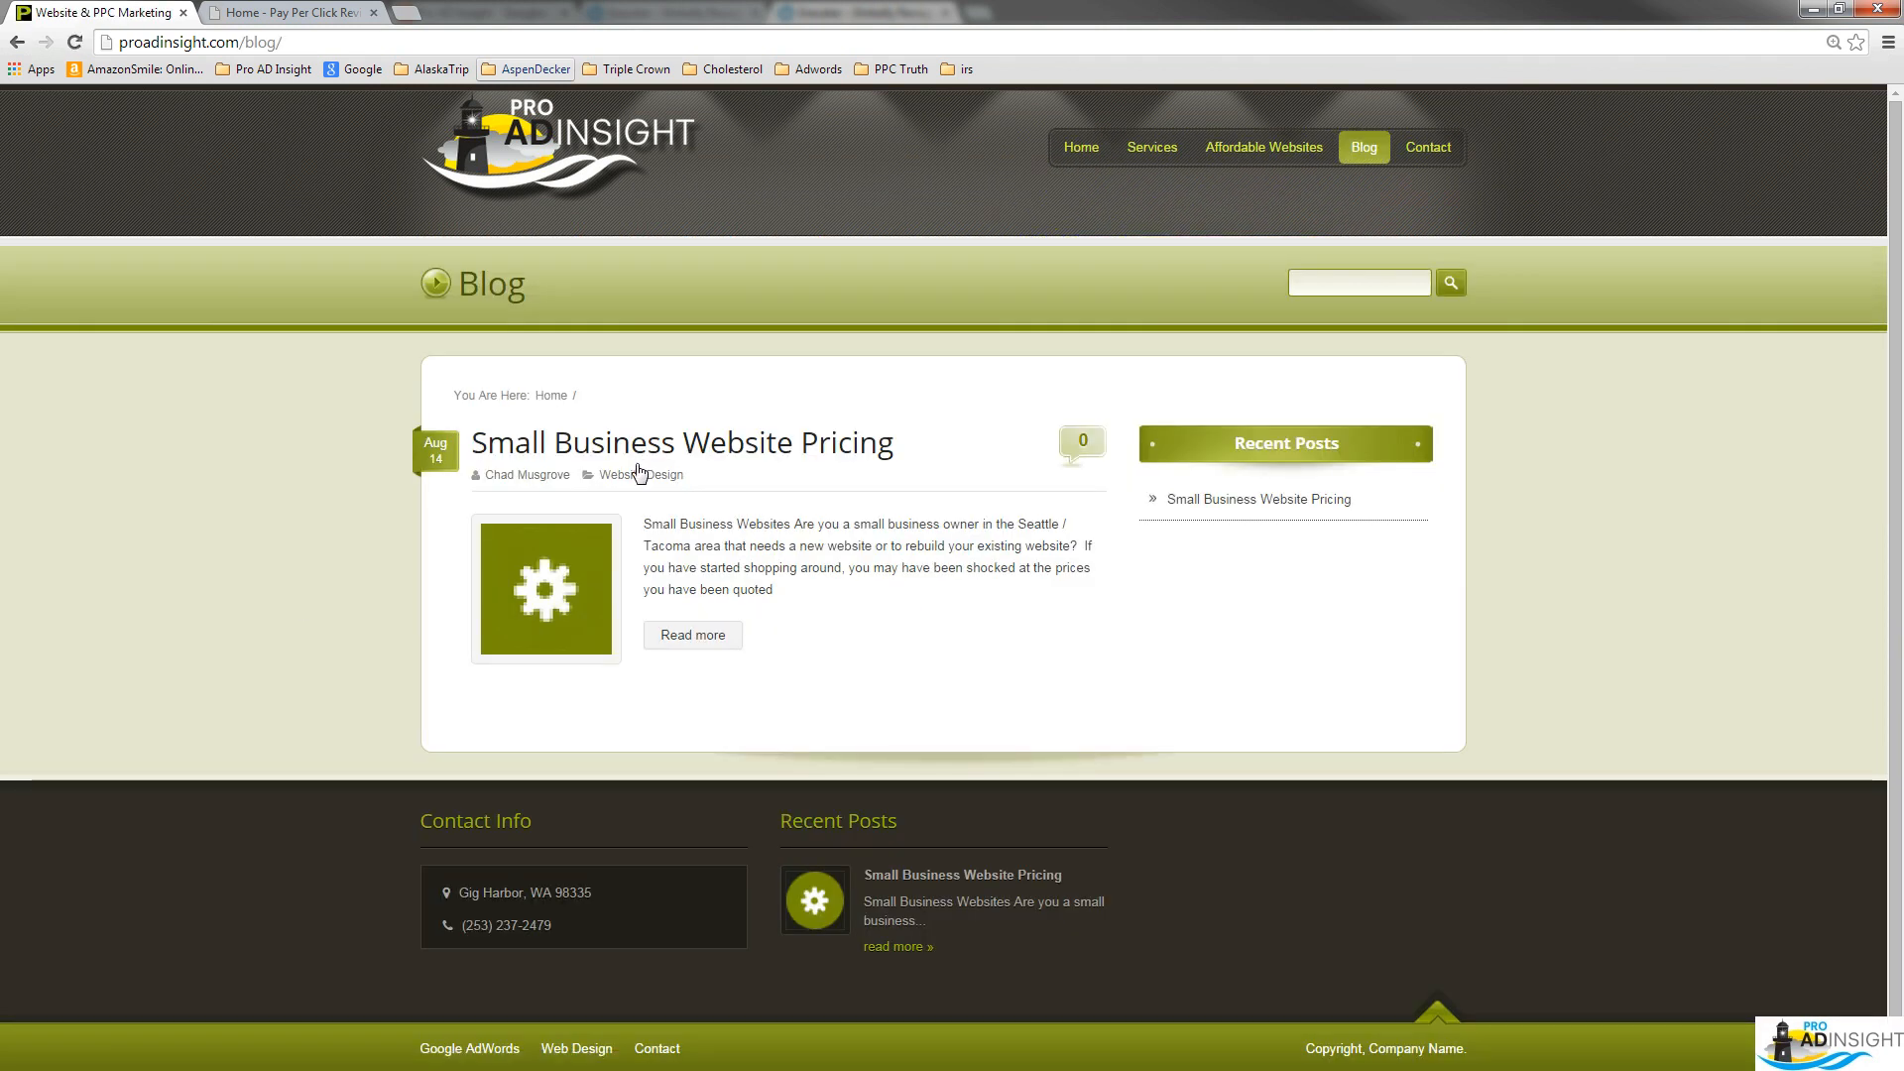
left_click(644, 448)
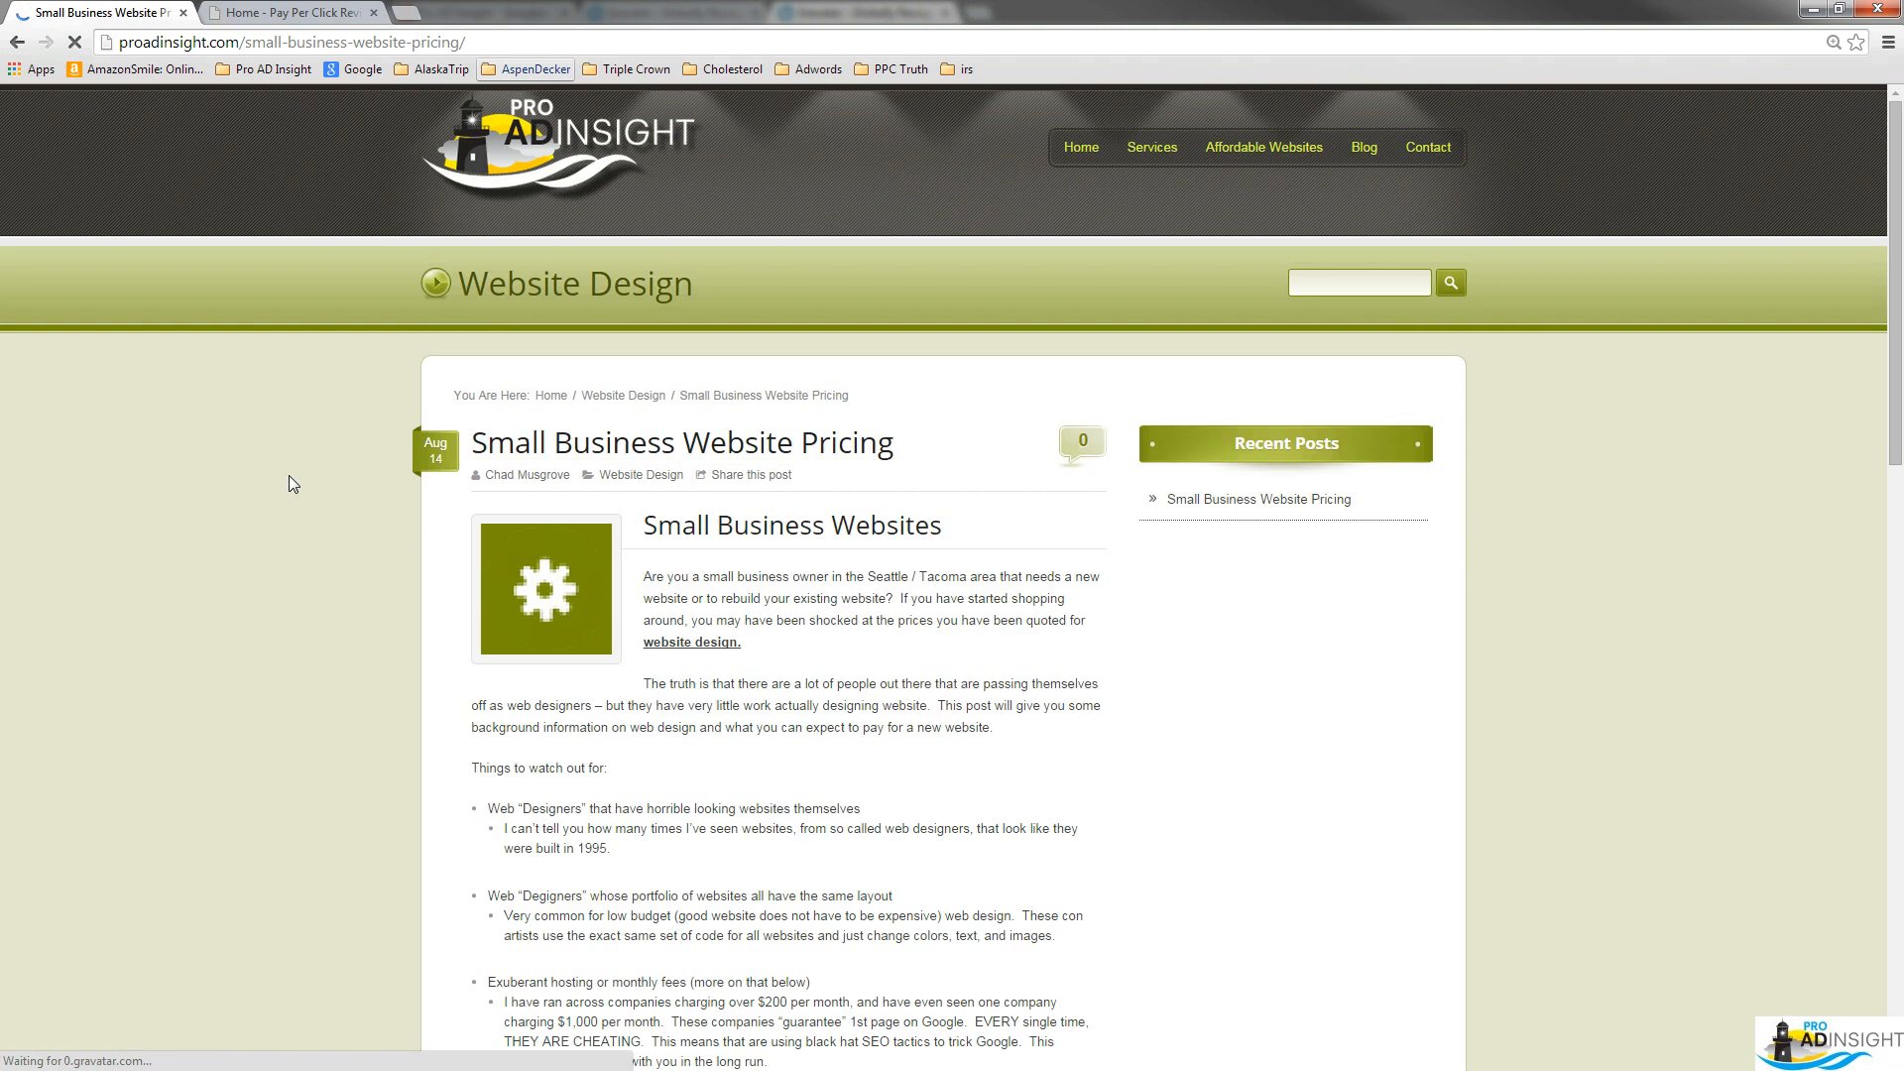
scroll(353, 826, "down", 2)
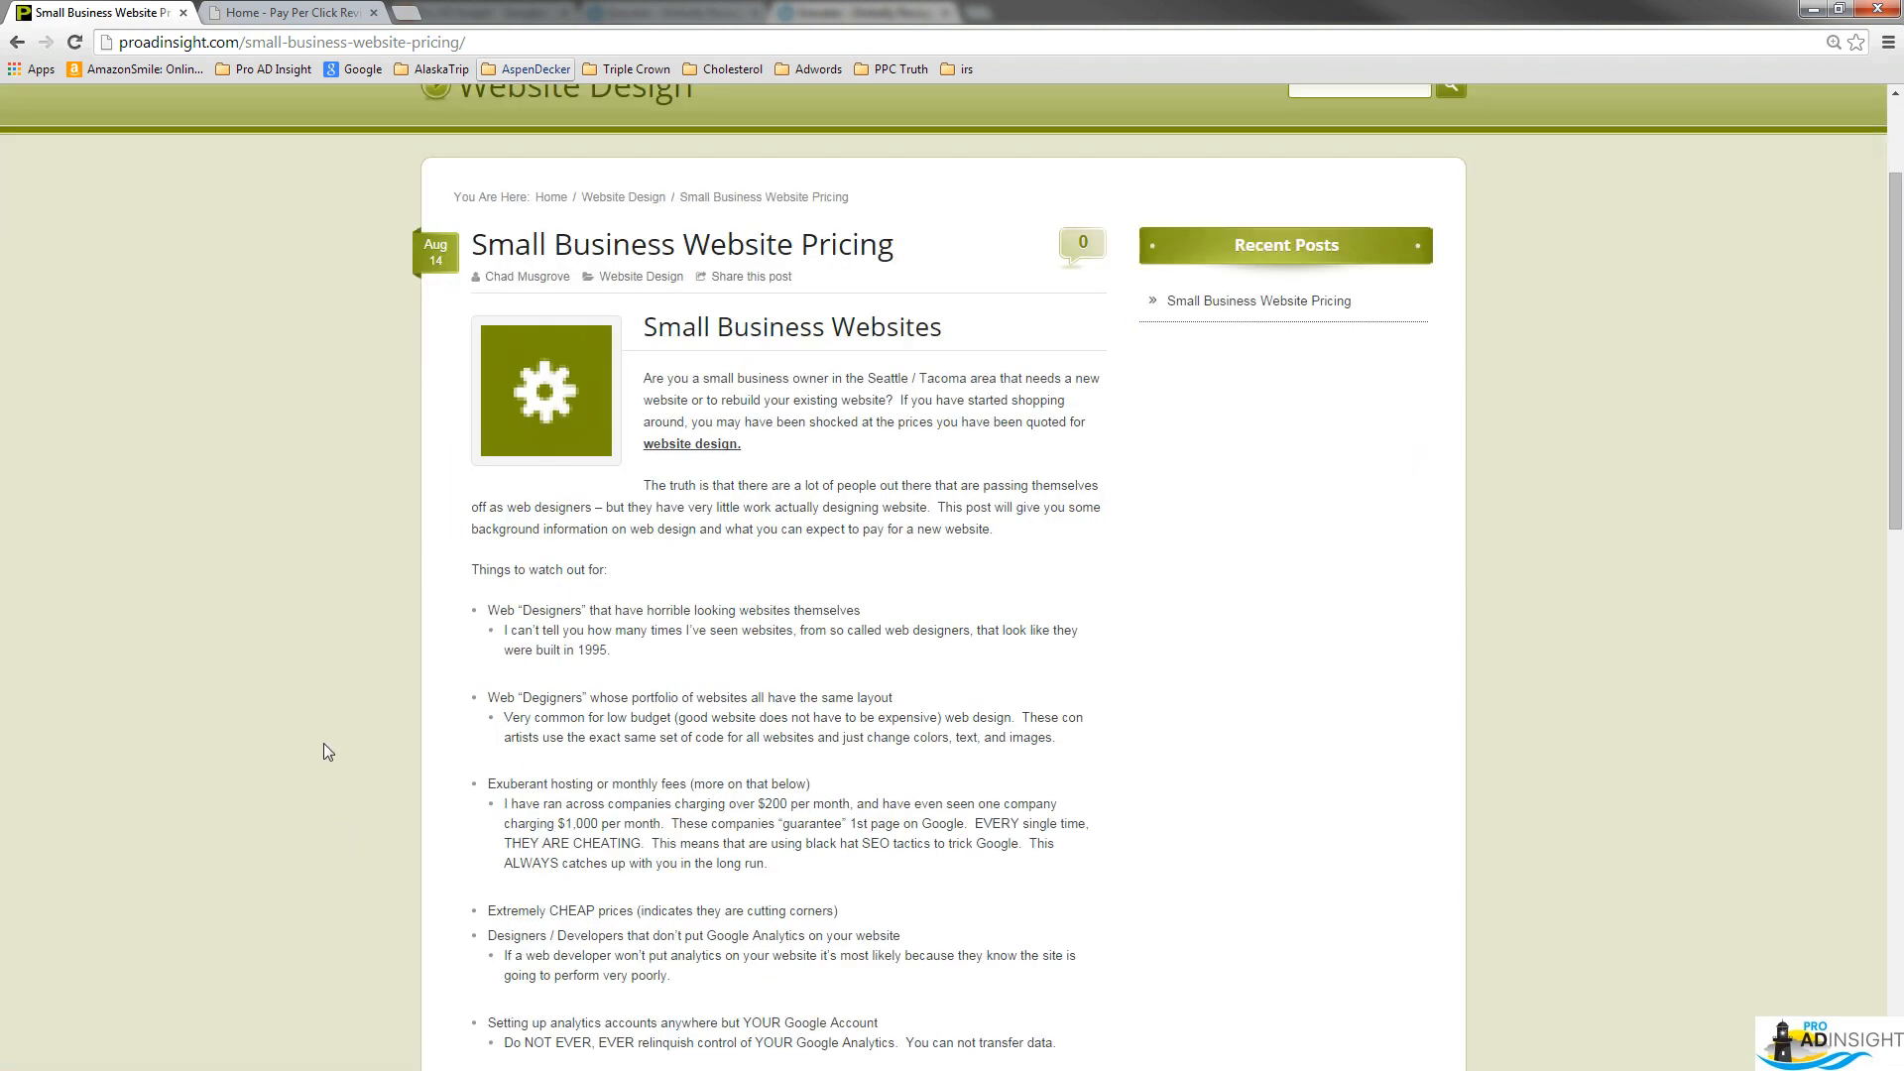
scroll(324, 746, "down", 20)
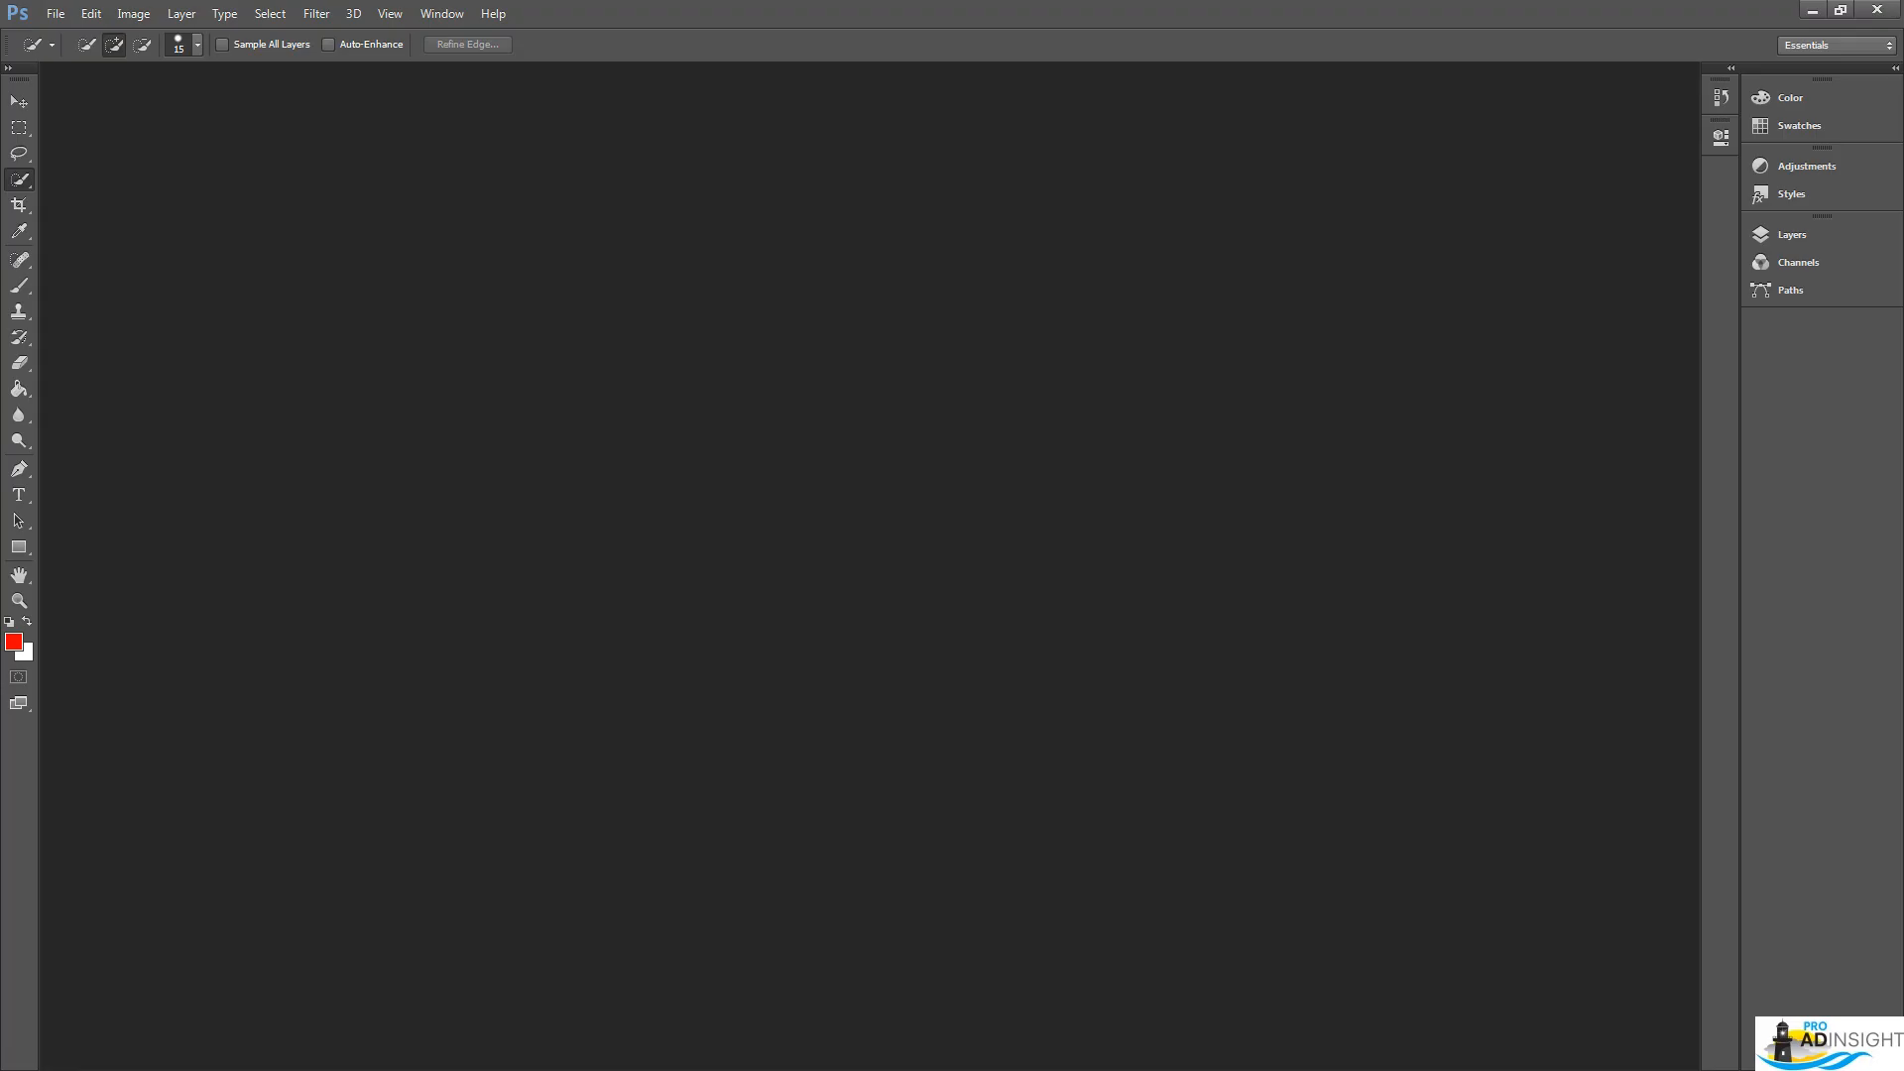
Open 20140916_074019.jpg from the professional pictures folder in Photoshop and convert its locked background into the regular layer Layer 0
key("alt+Tab")
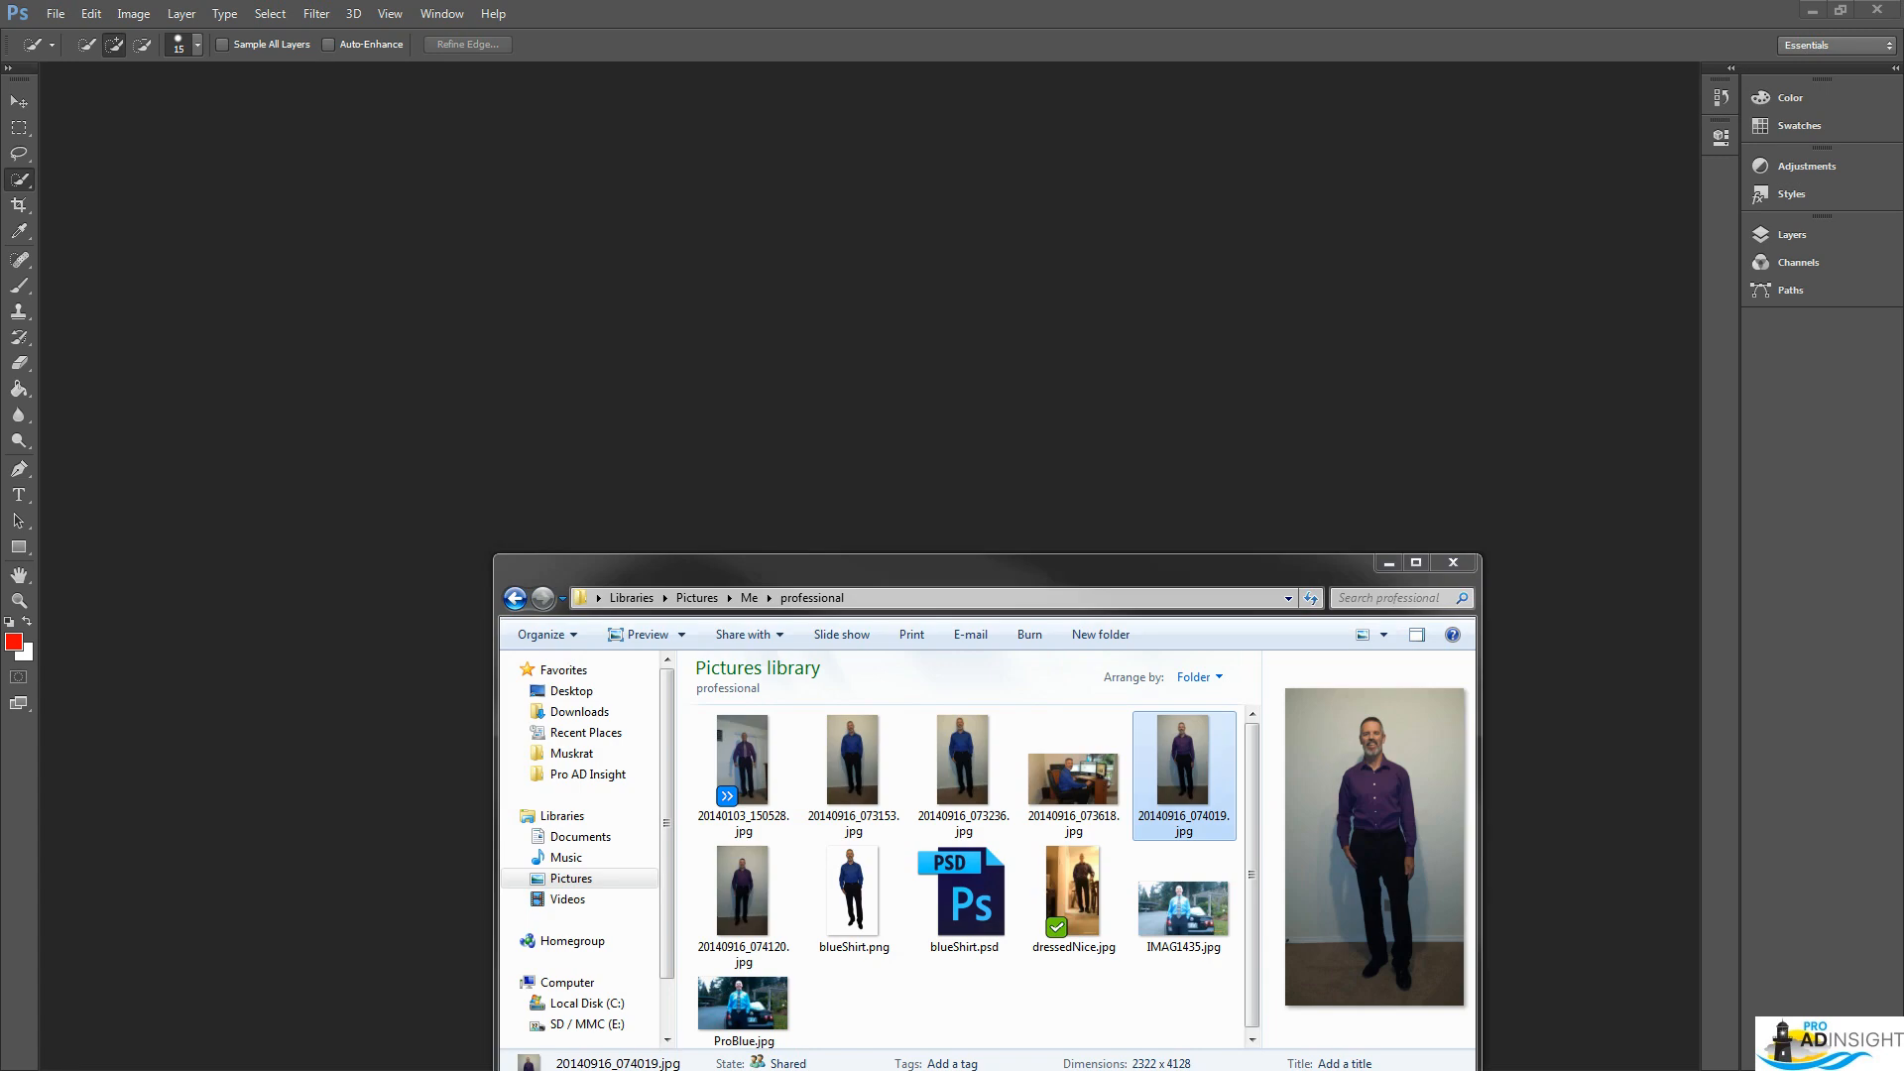
left_click_drag(1195, 756, 569, 466)
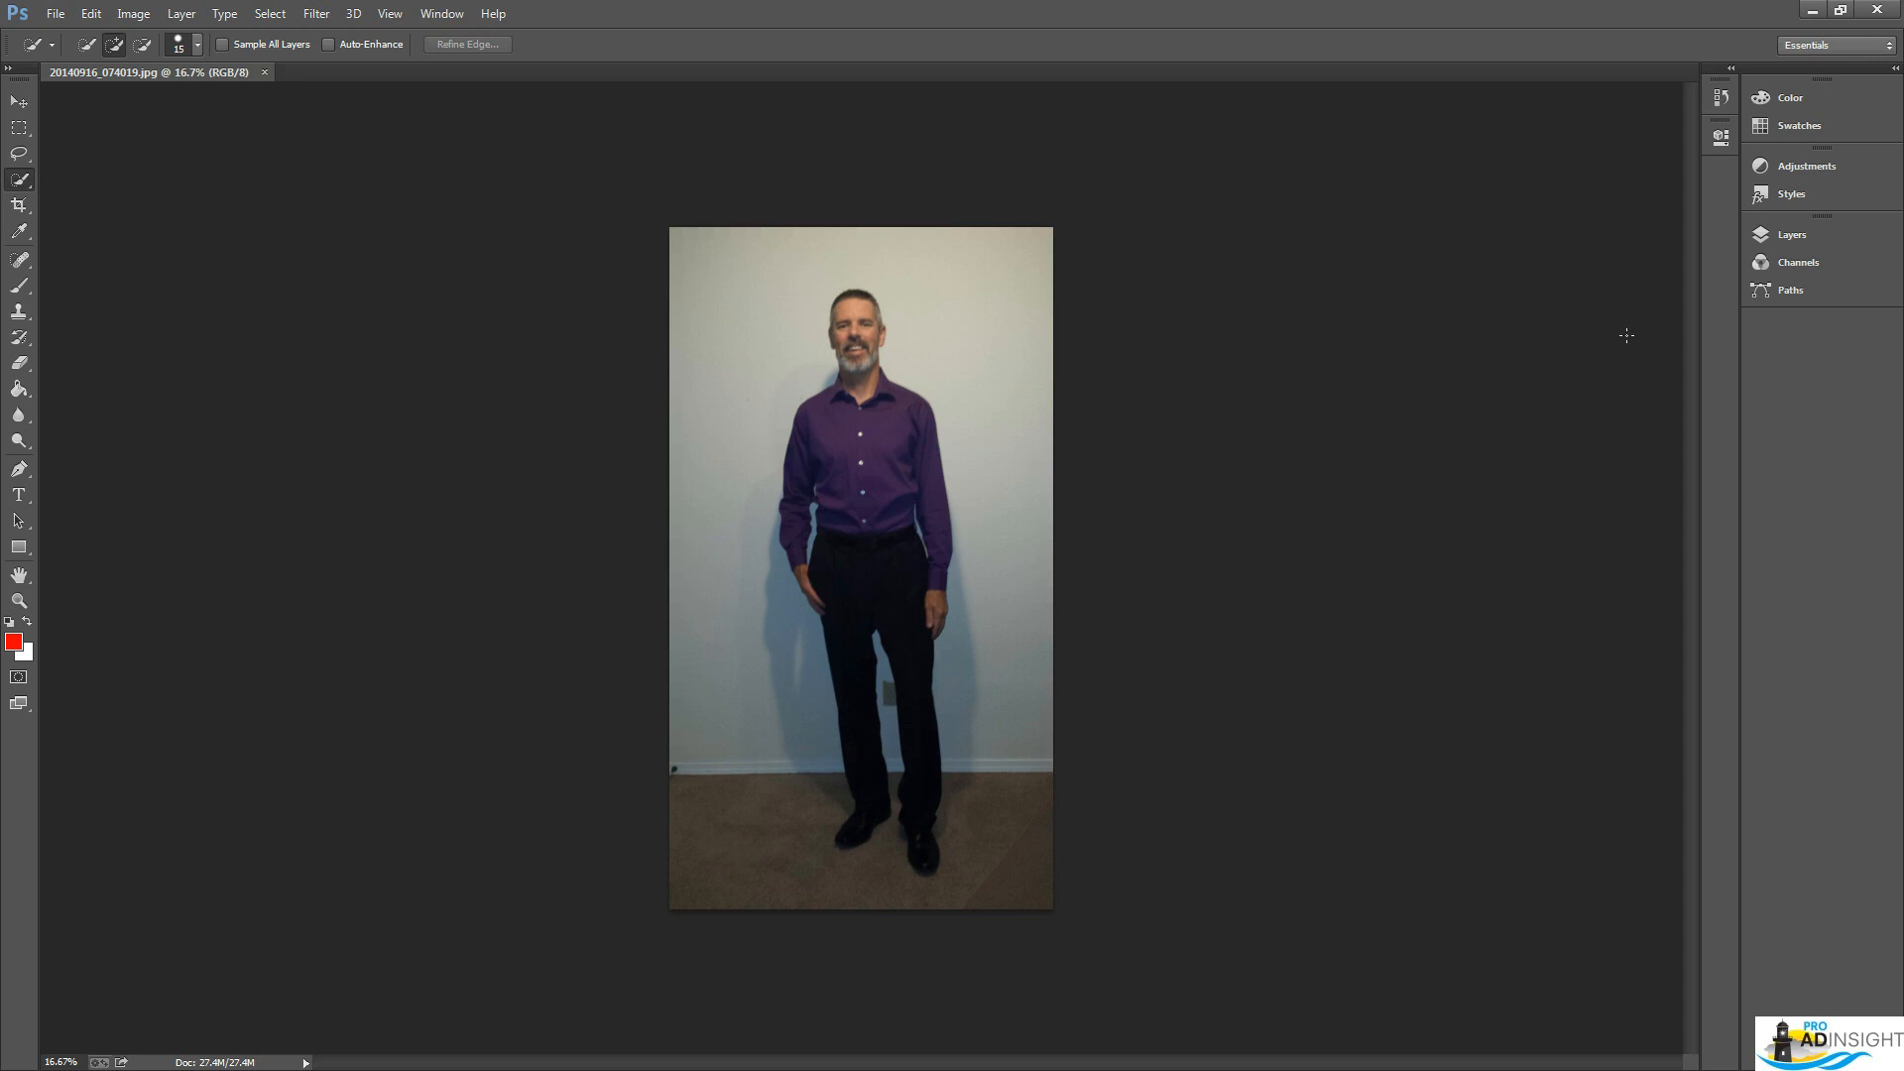
left_click(1797, 238)
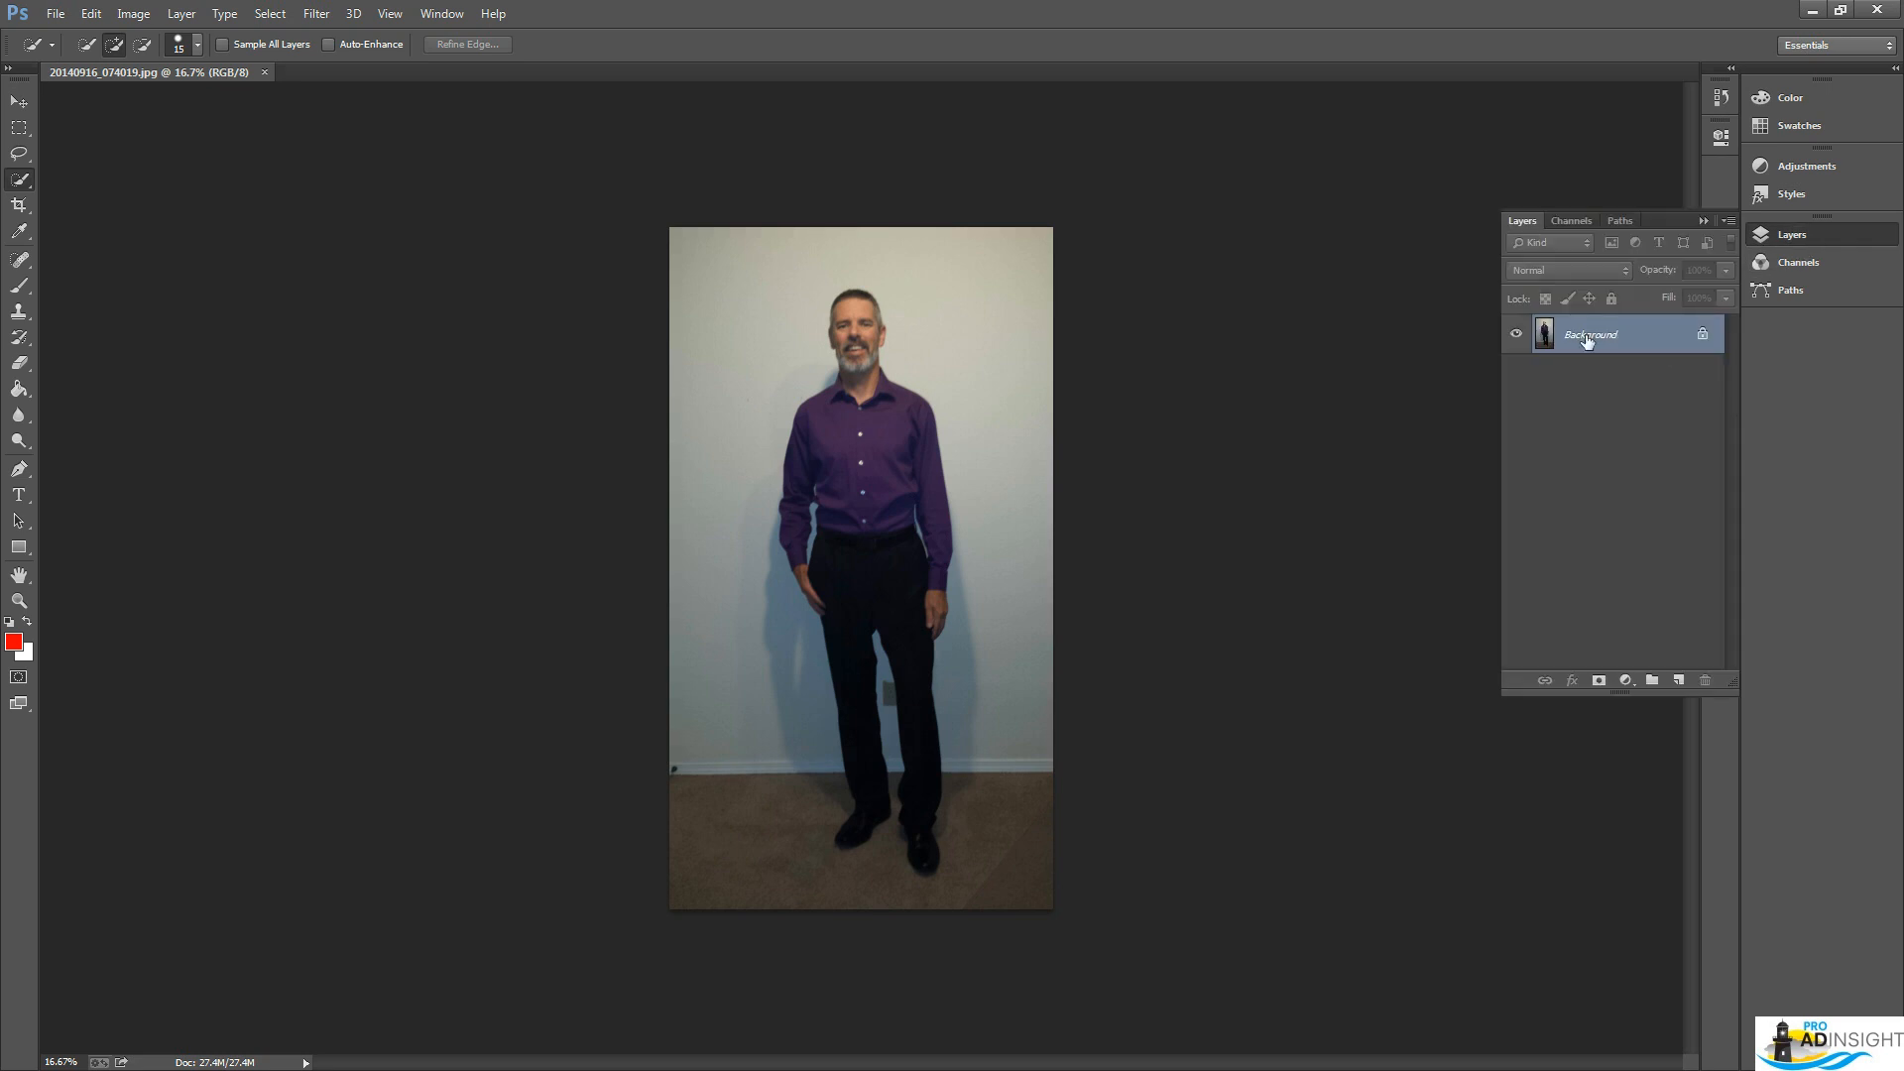
double_click(1635, 343)
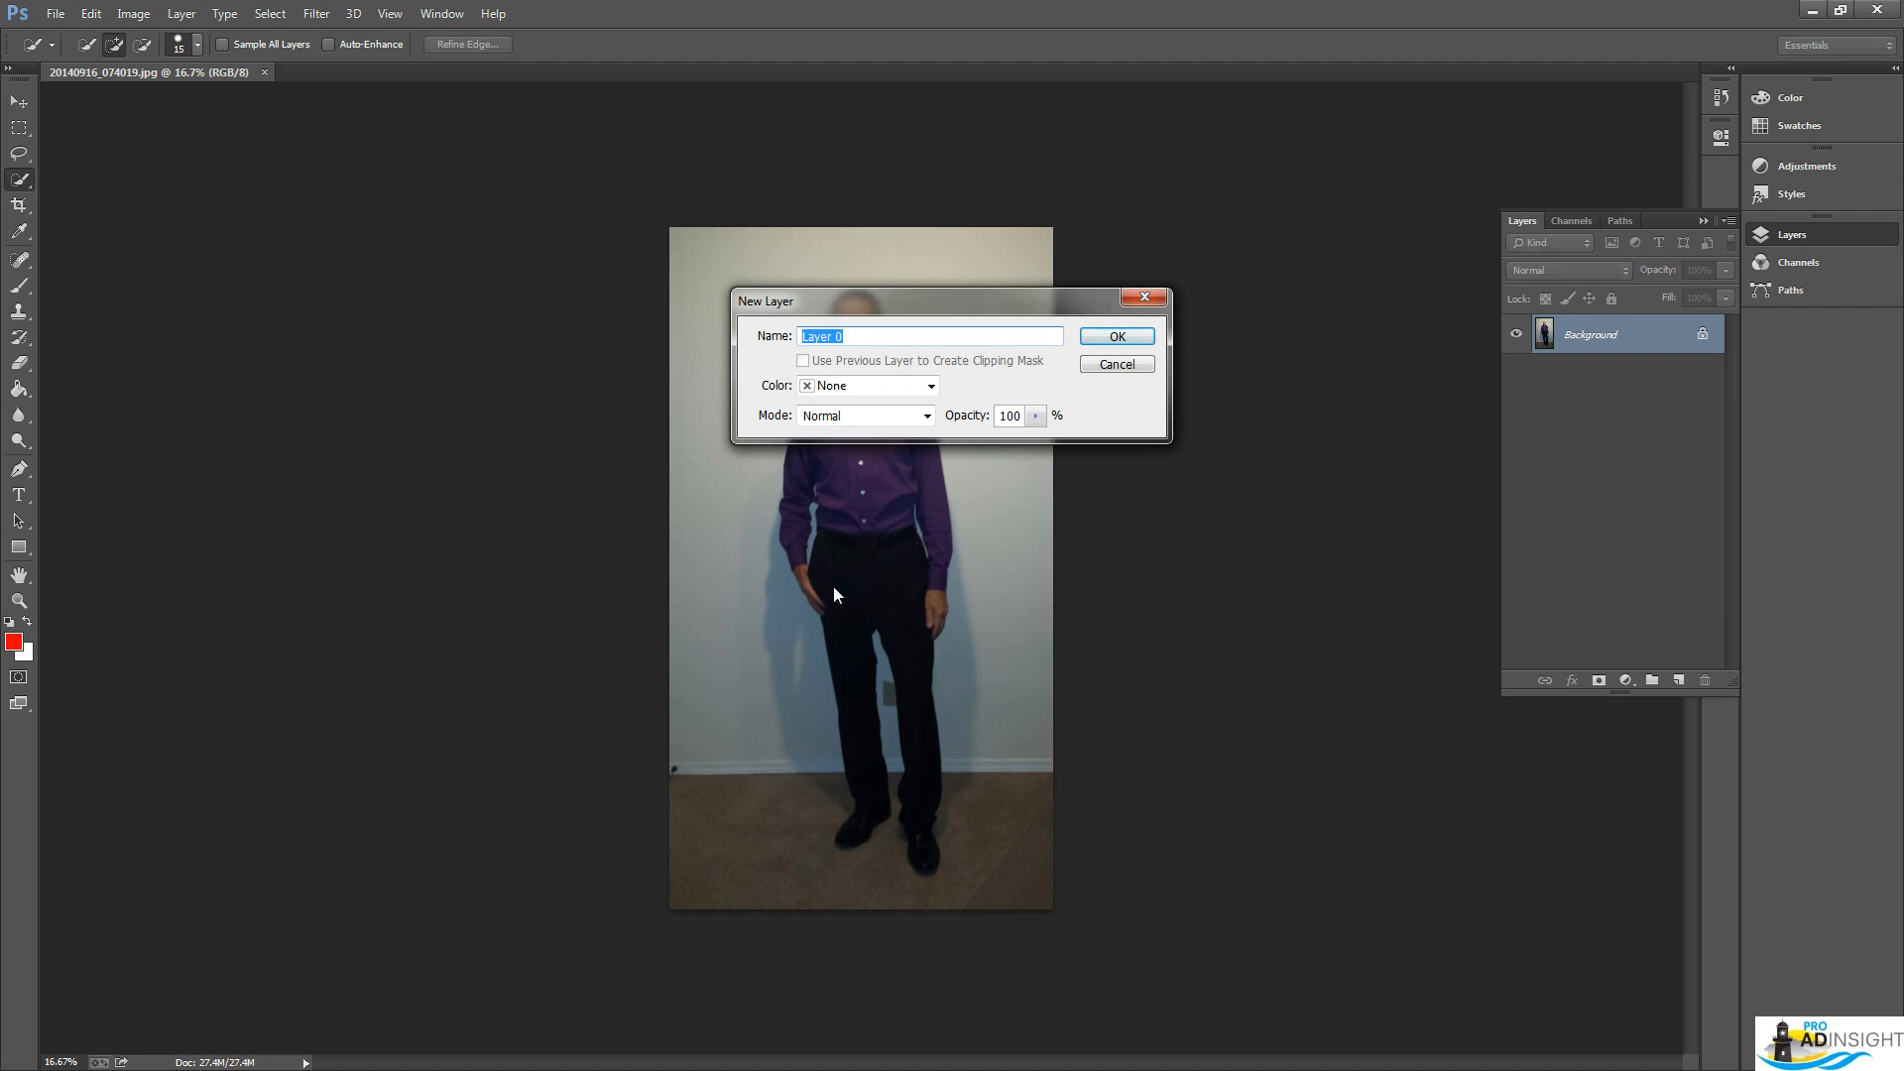
left_click(1121, 338)
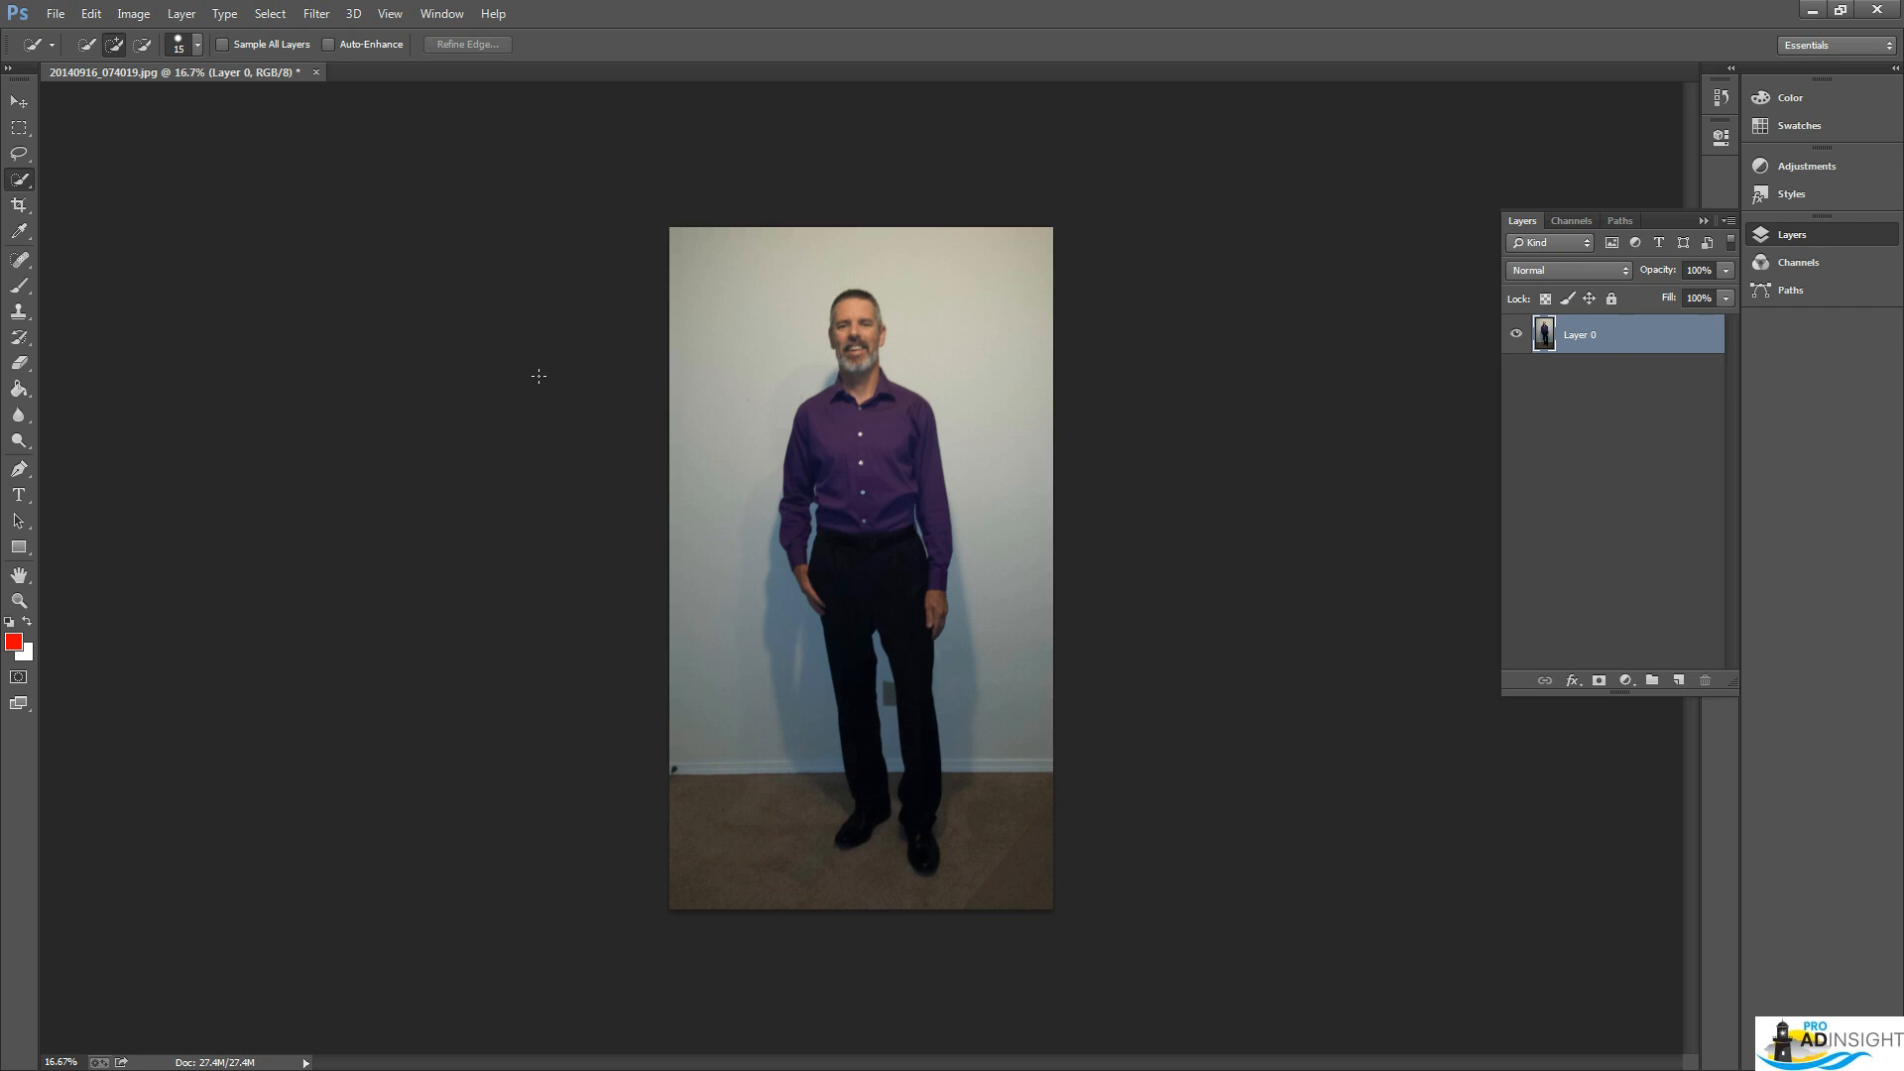
Select the wall around the man's head and upper body using the Quick Selection tool with a size 200 brush
right_click(26, 187)
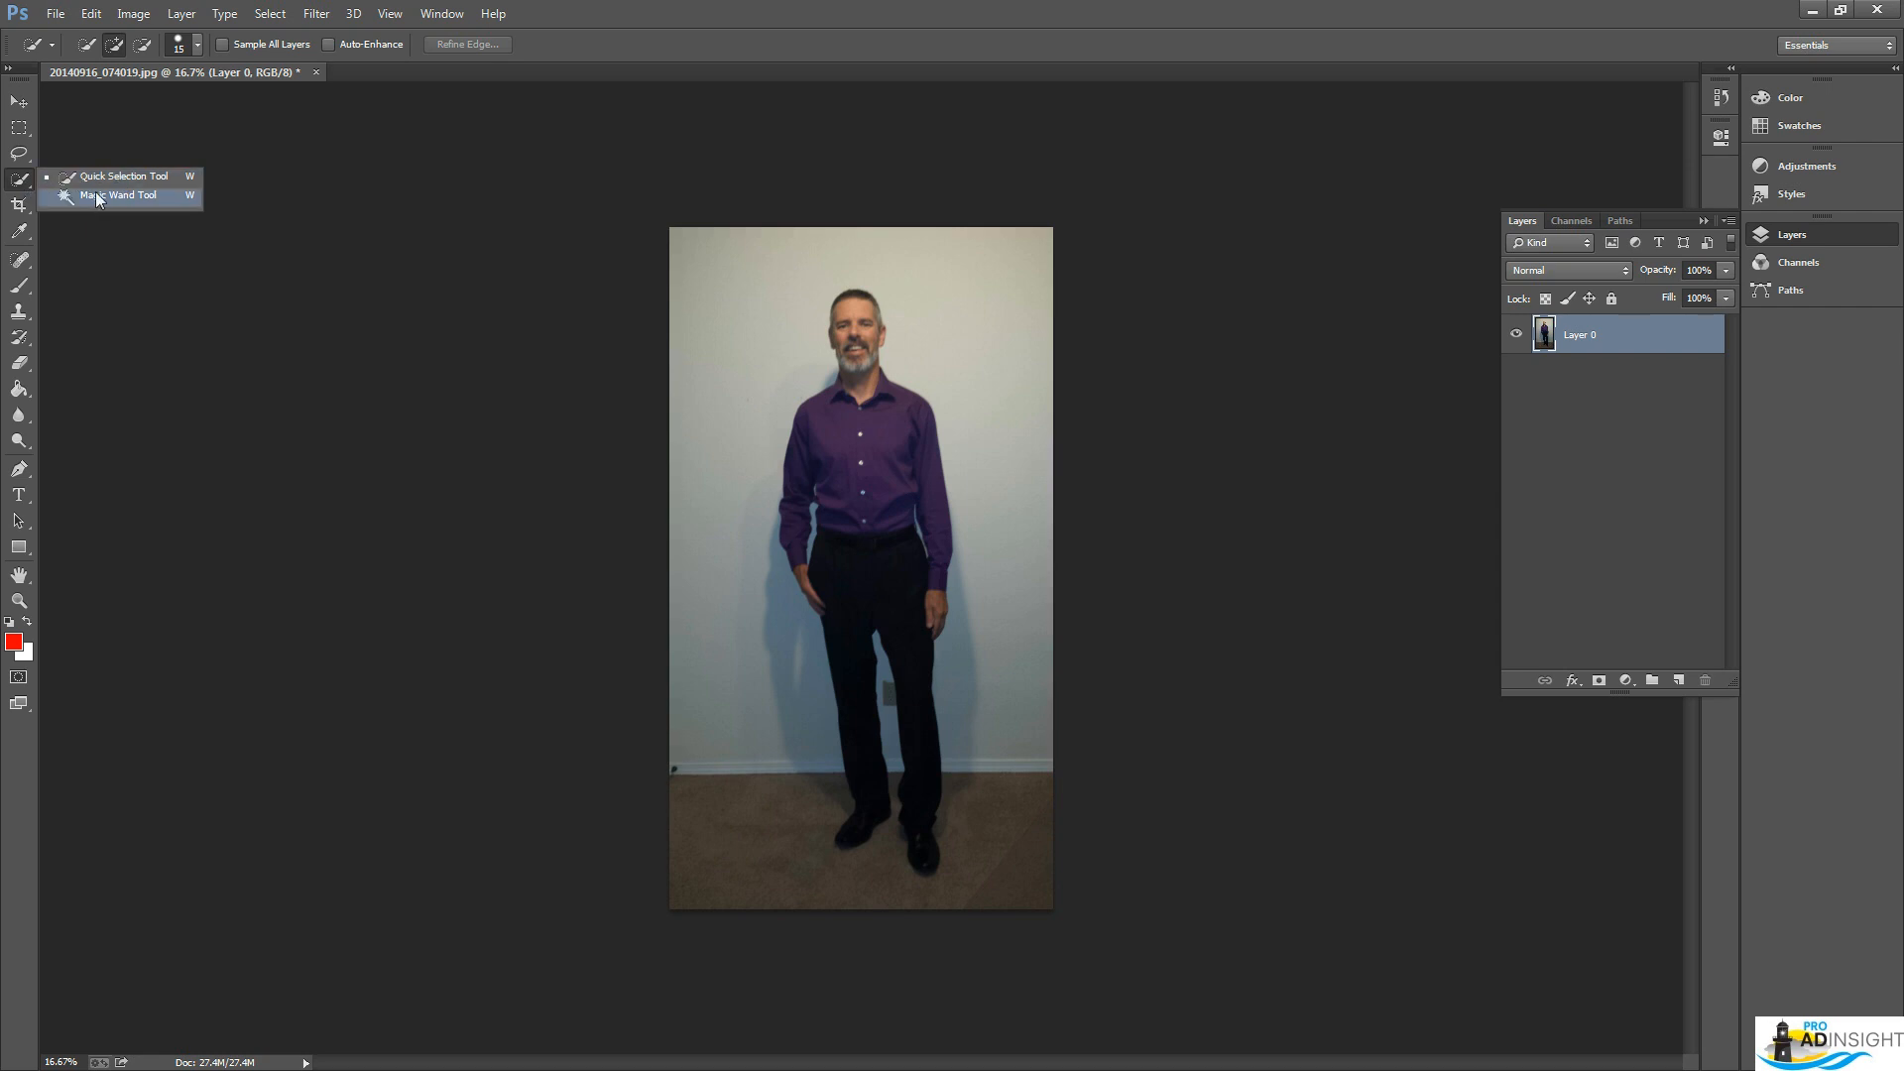
left_click(117, 177)
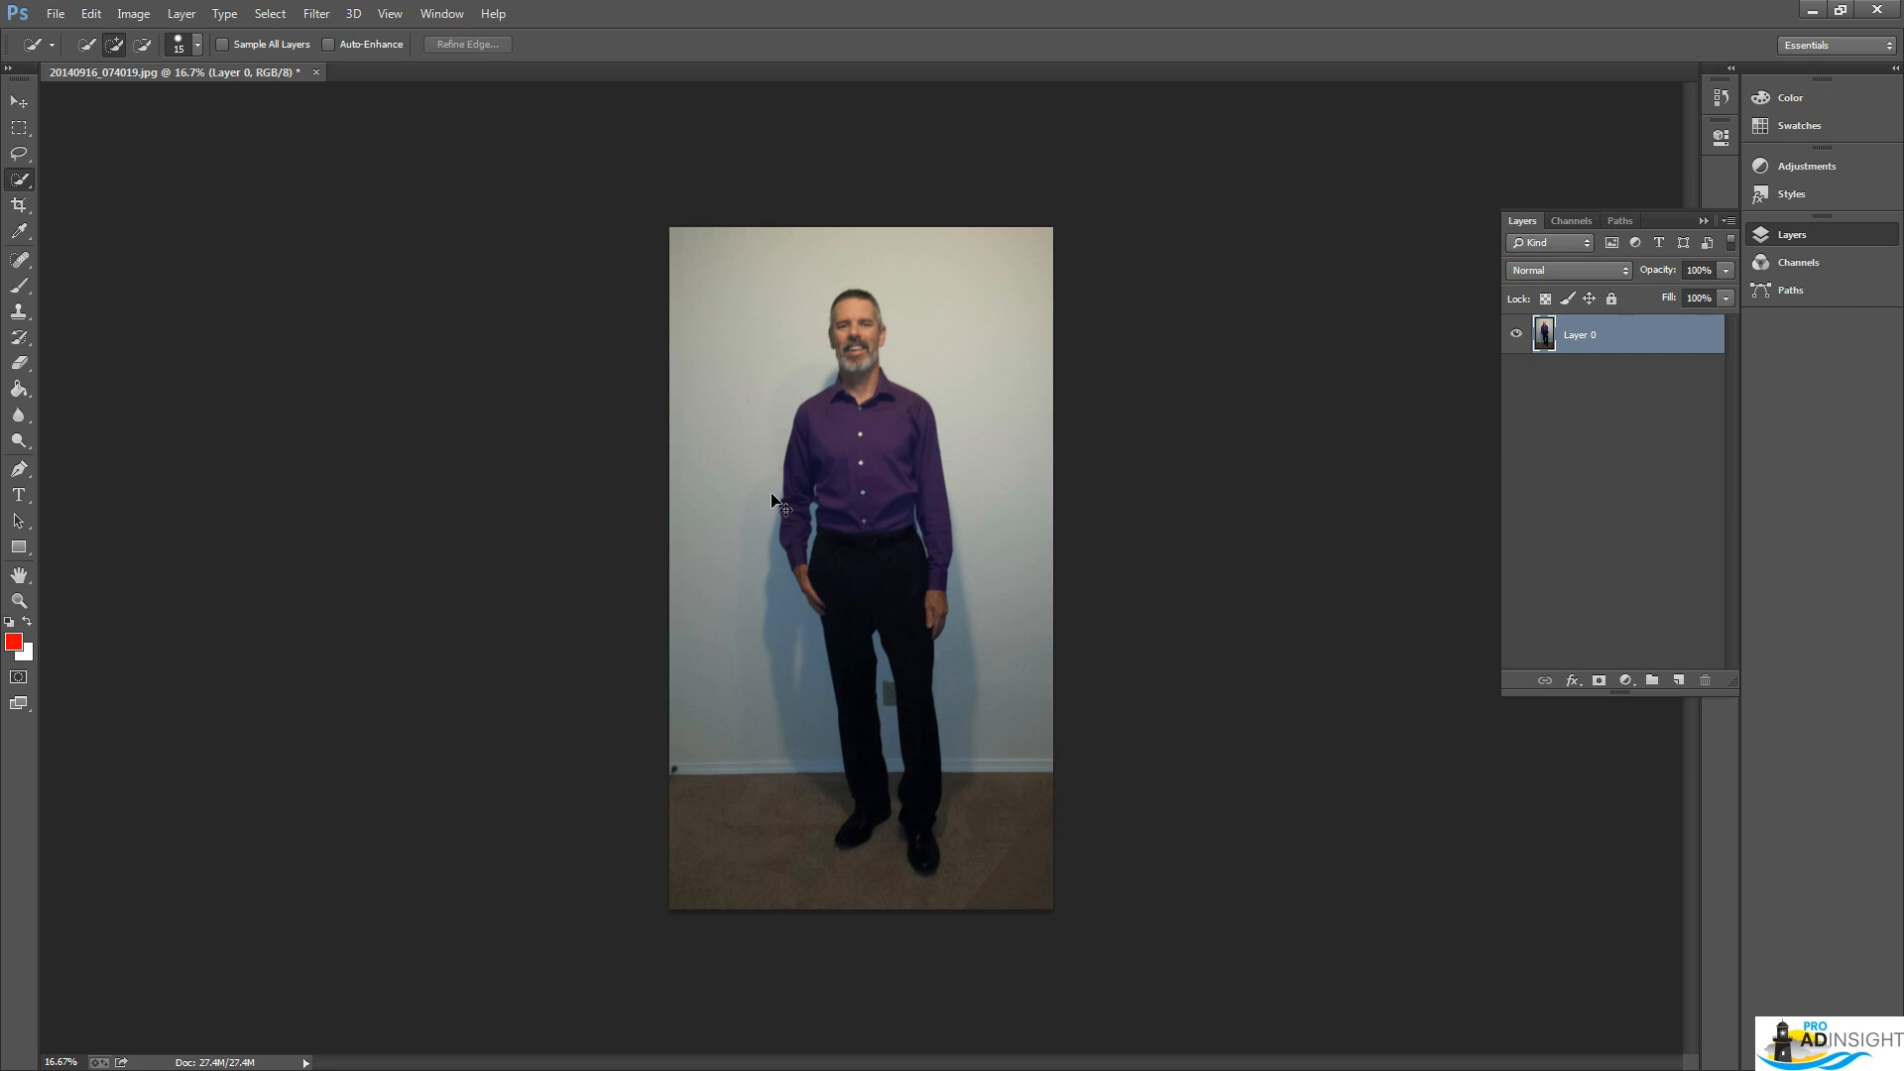
key("ctrl+plus")
key("ctrl+plus")
key("ctrl+plus")
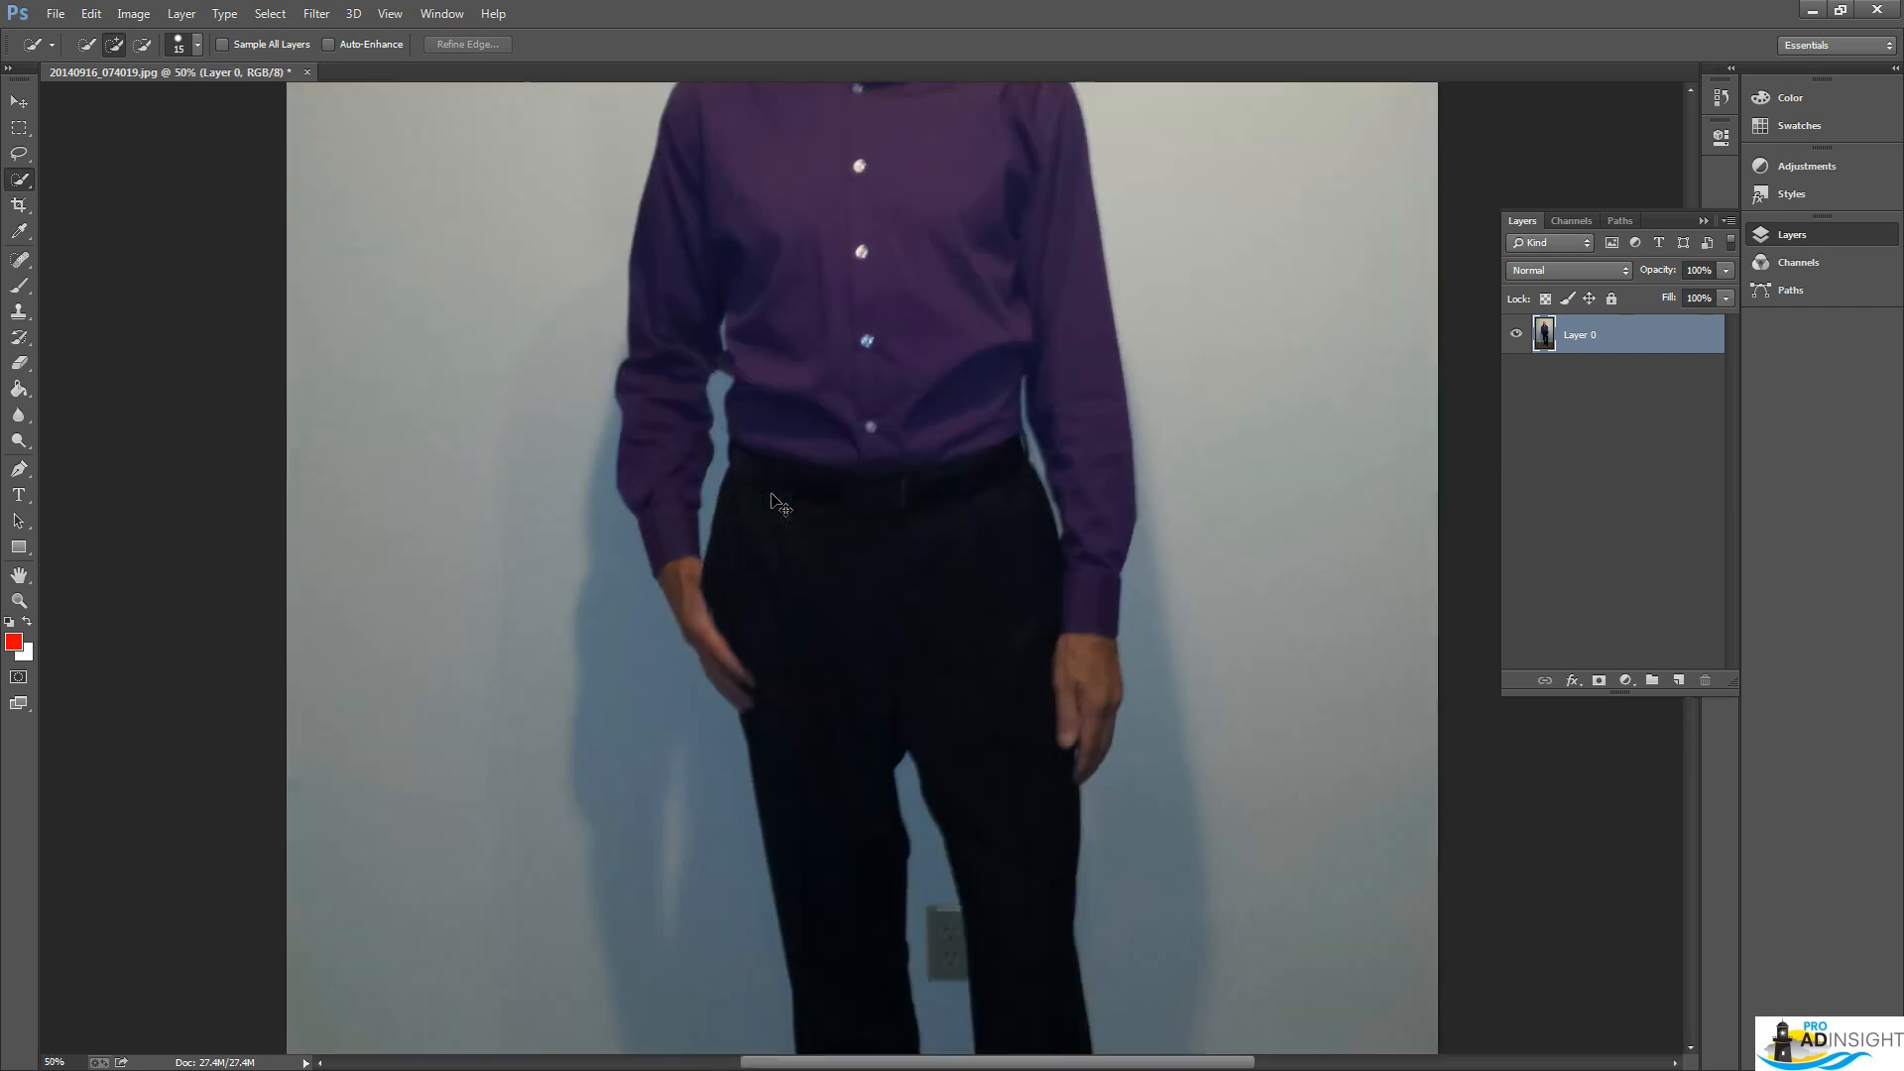
key("ctrl+plus")
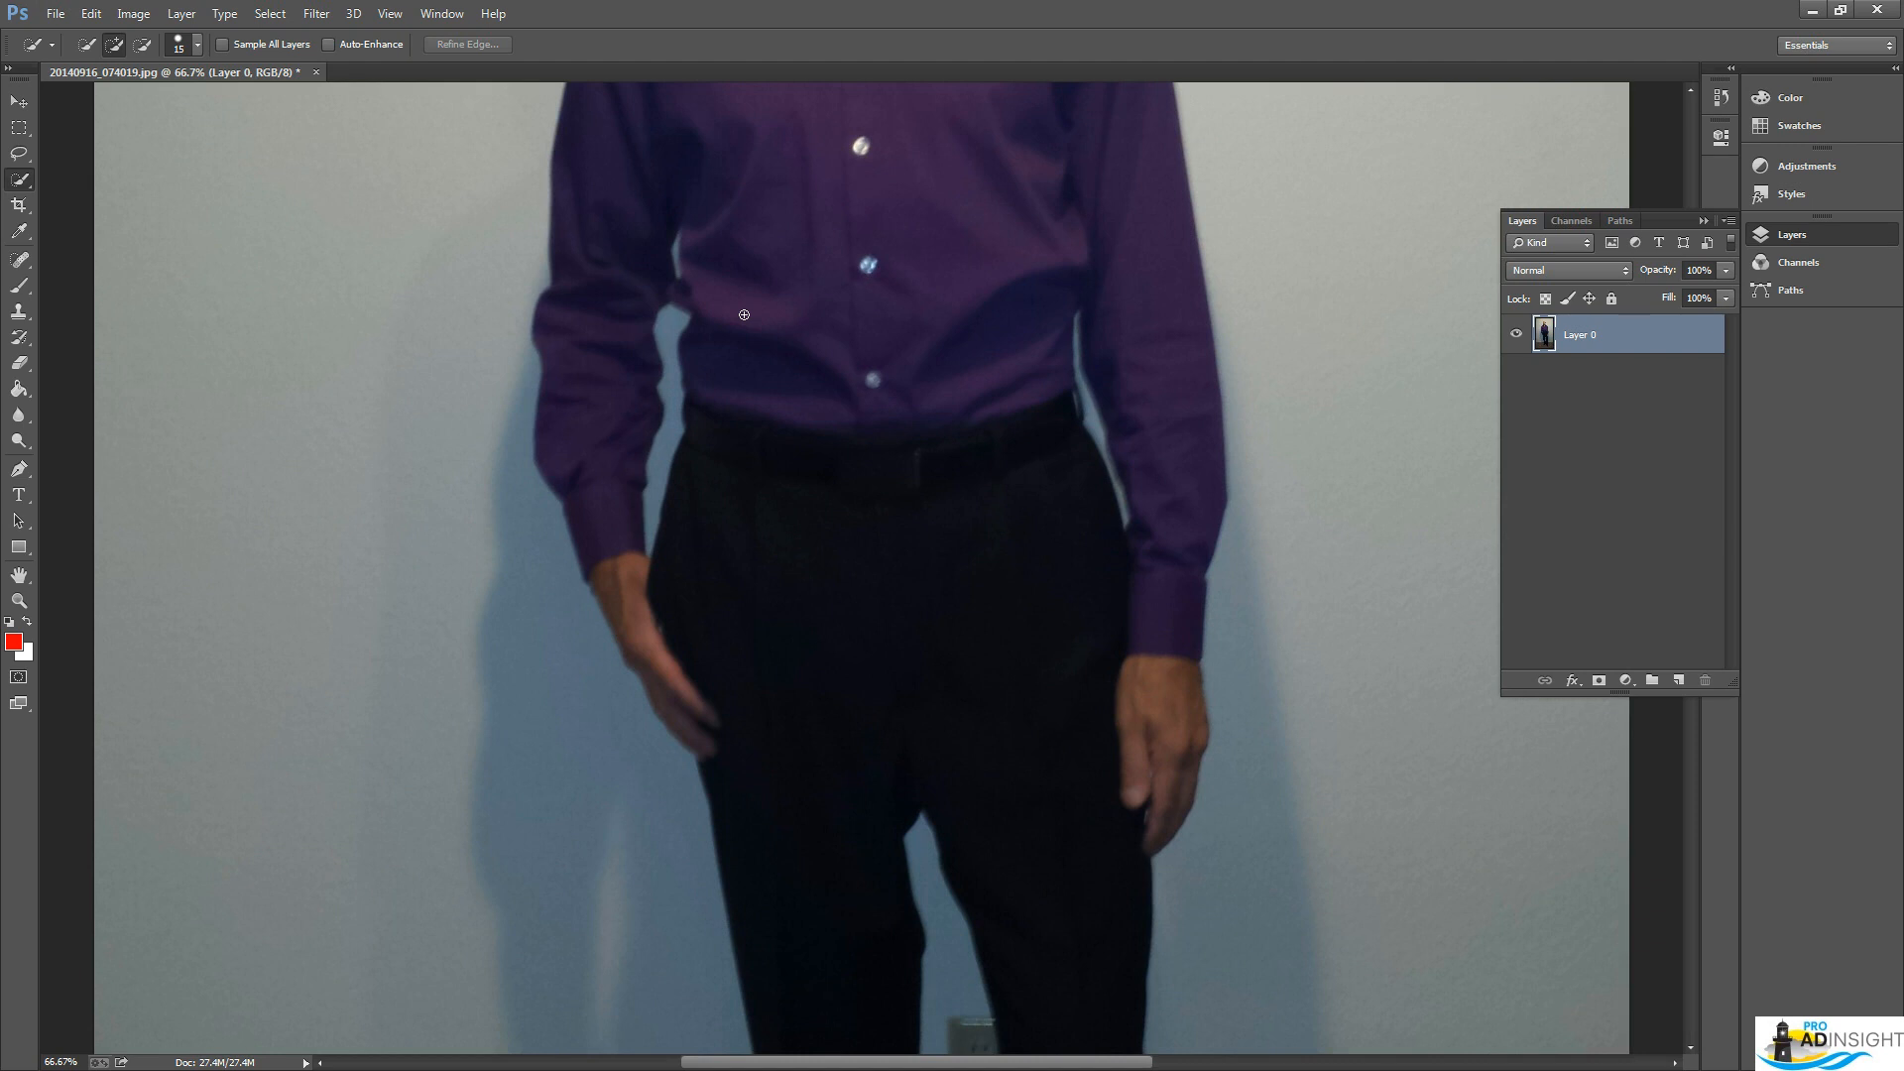
left_click_drag(490, 206, 769, 206)
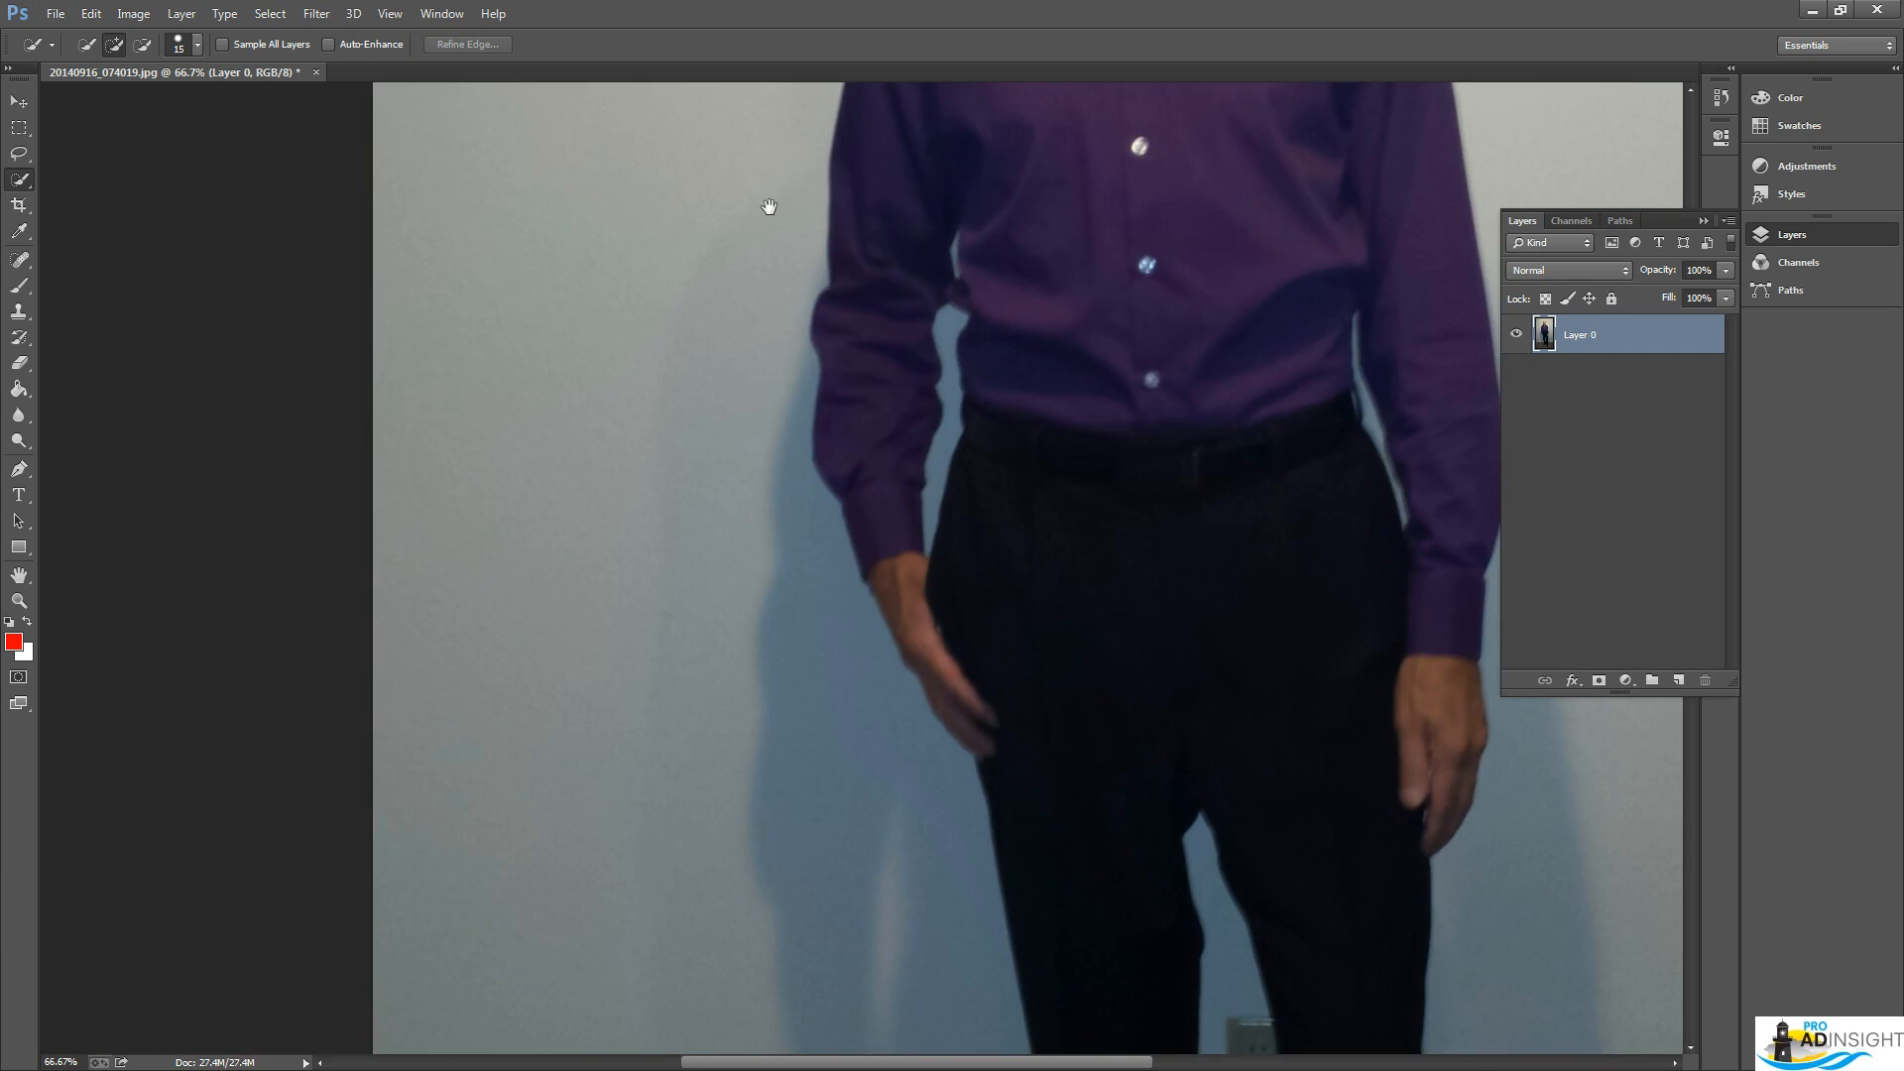
left_click_drag(850, 221, 593, 888)
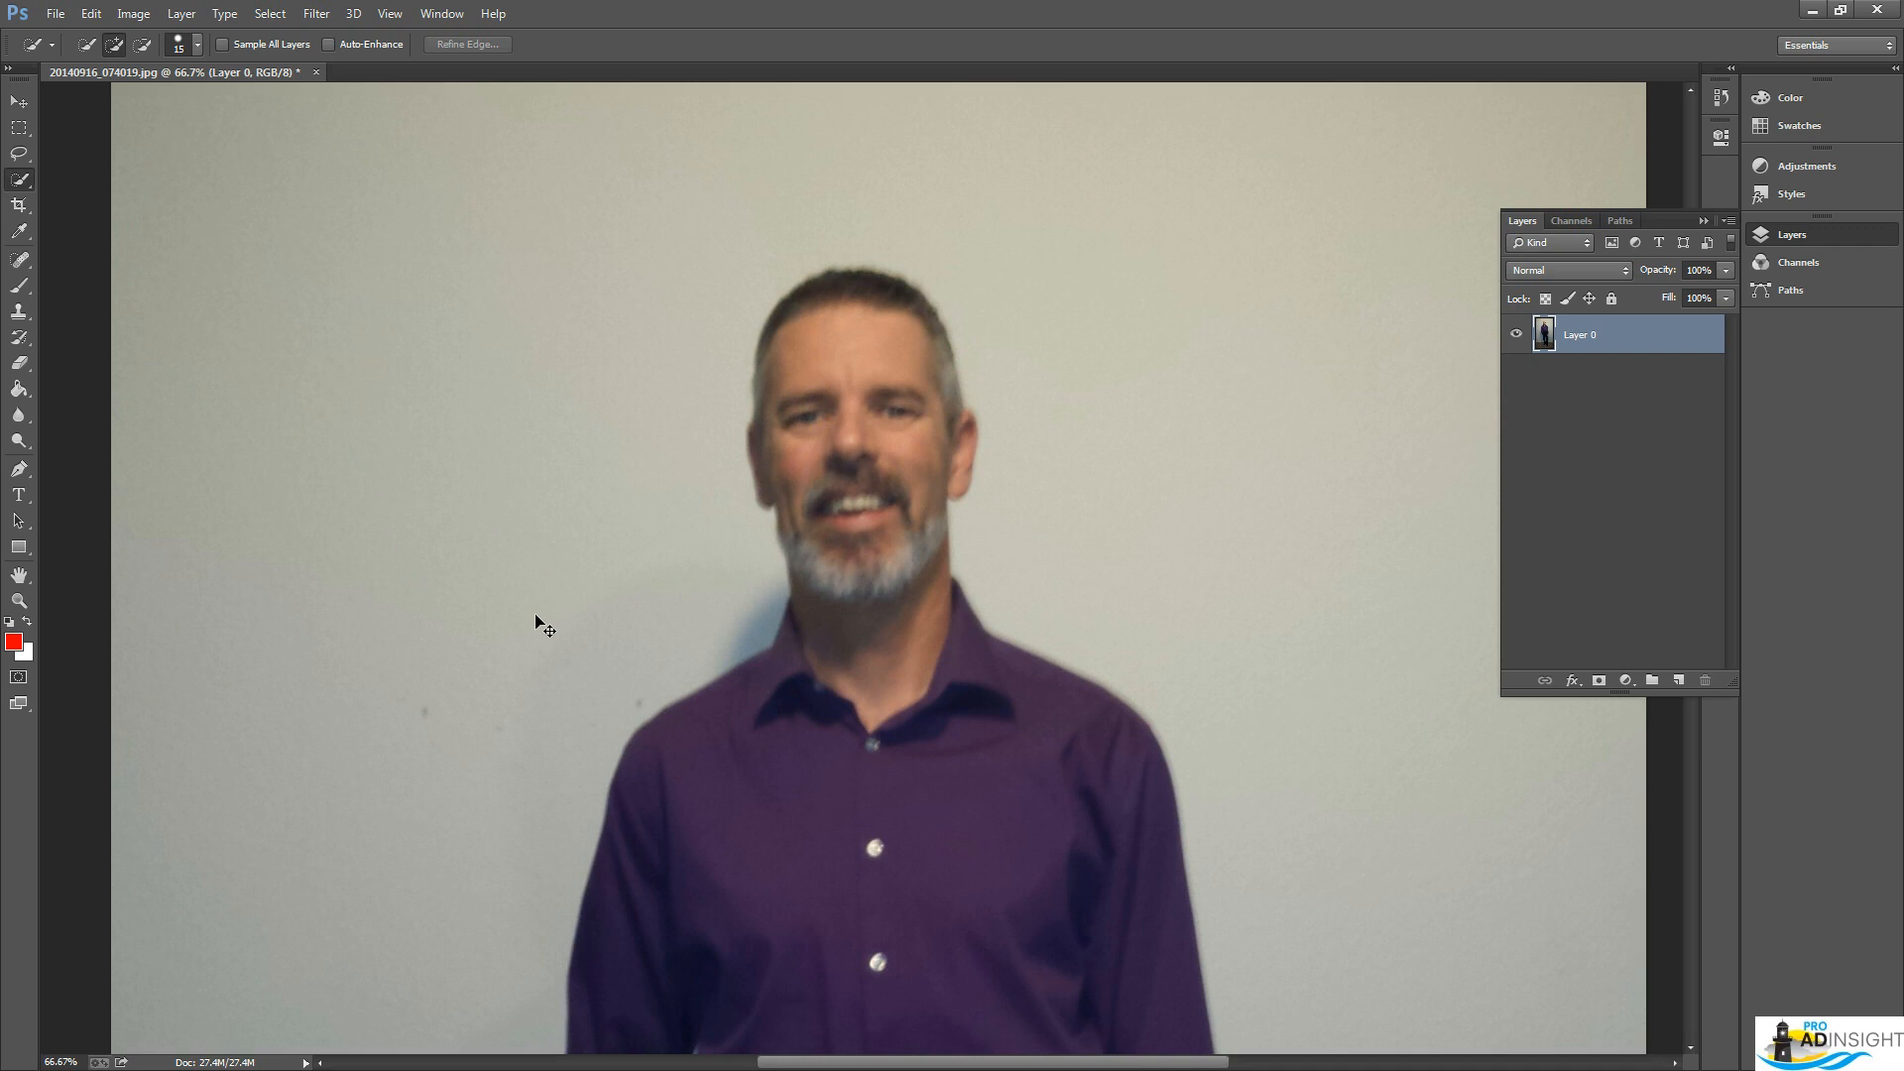
key("ctrl+minus")
key("ctrl+minus")
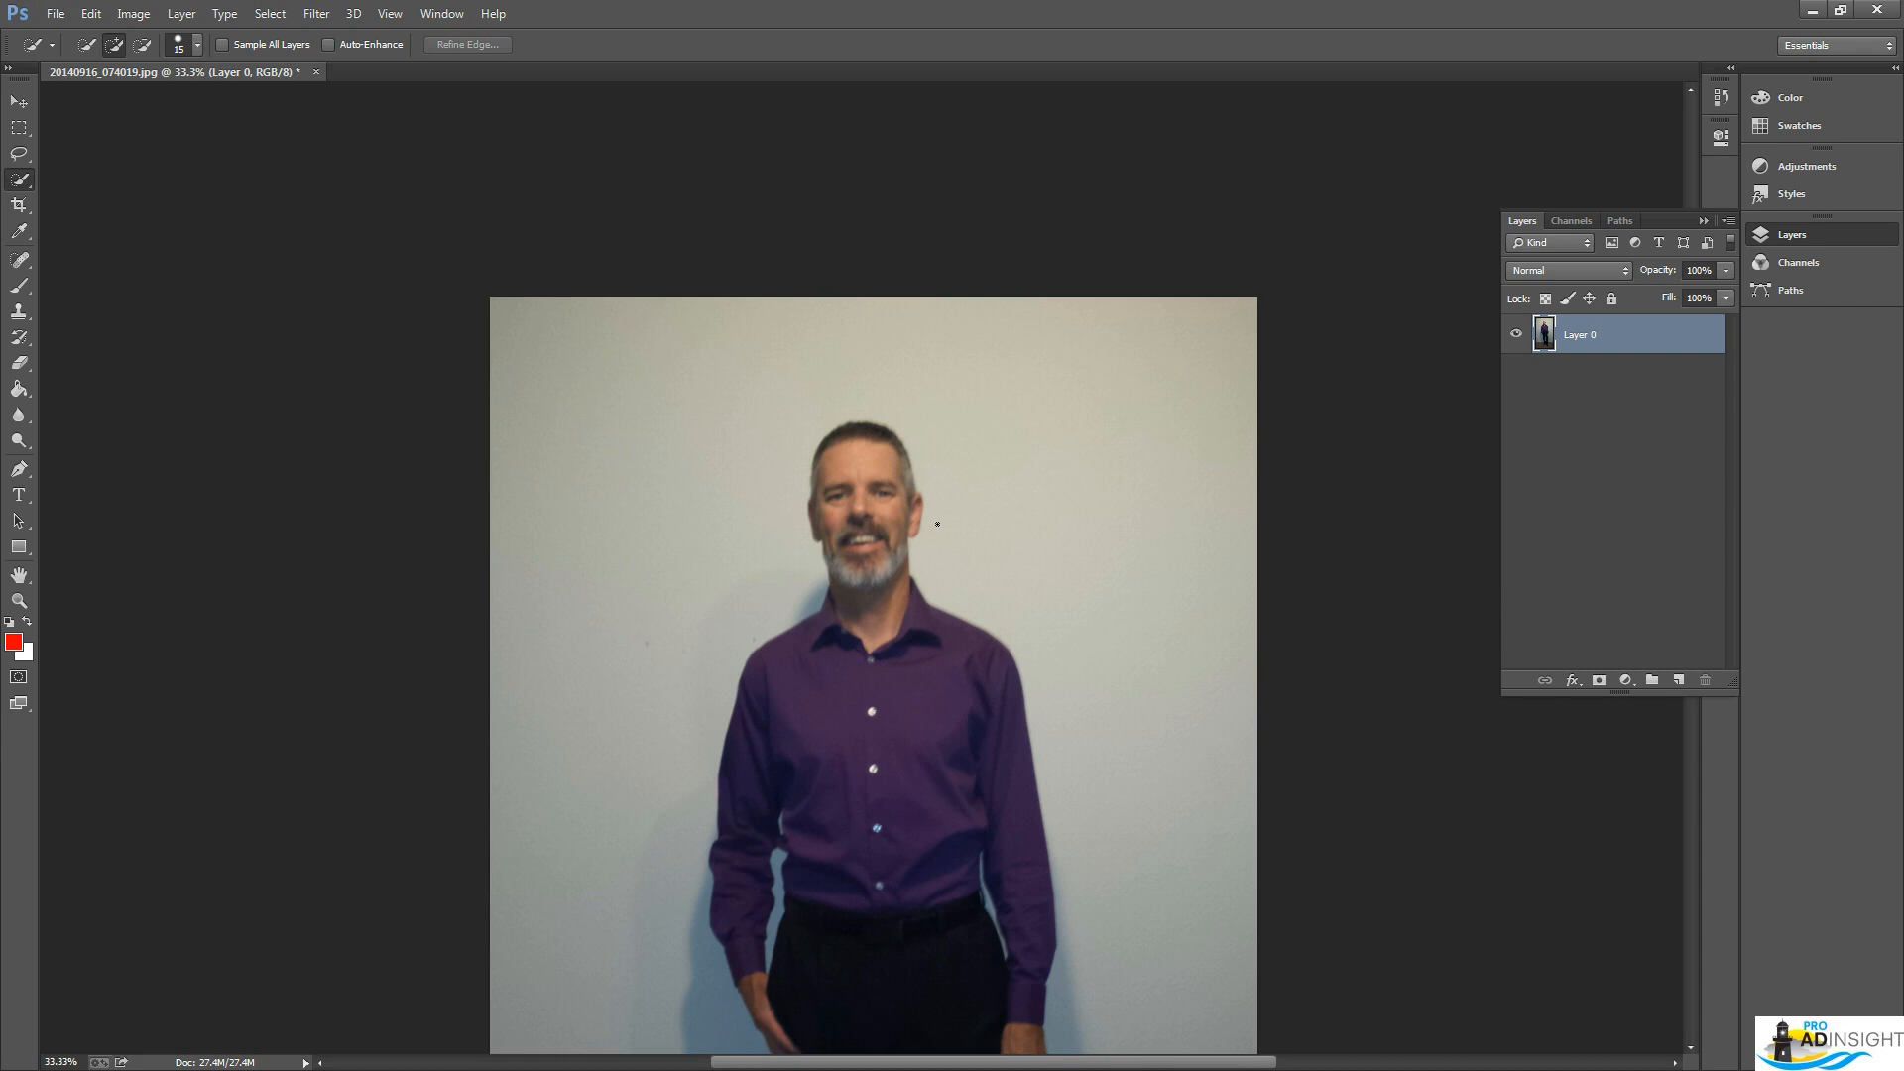
key("bracketright")
key("bracketright")
key("bracketright")
key("bracketright")
key("bracketright")
key("bracketright")
key("bracketright")
key("bracketright")
key("bracketright")
key("bracketright")
mouse_move(564, 411)
left_mouse_down()
mouse_move(630, 623)
mouse_move(629, 883)
mouse_move(641, 471)
mouse_move(799, 363)
mouse_move(859, 352)
left_mouse_up()
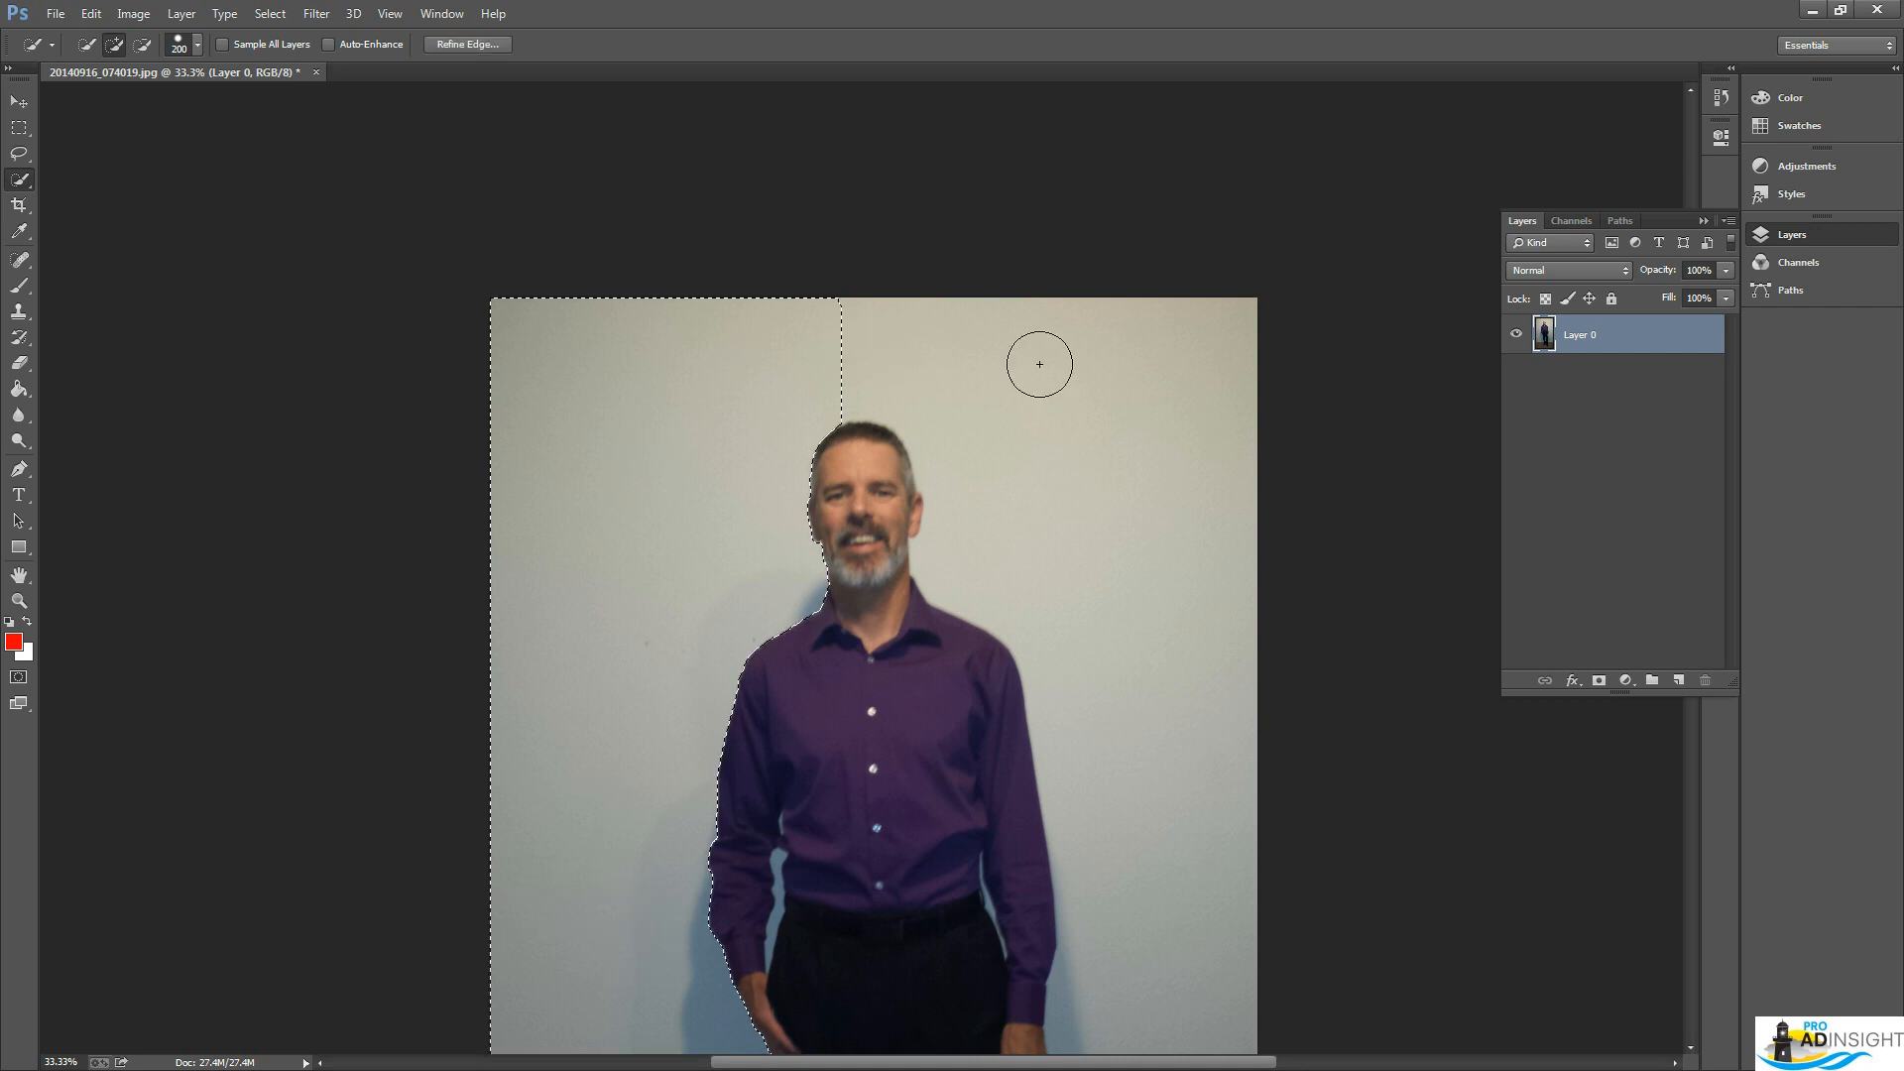
mouse_move(1214, 471)
left_mouse_down()
mouse_move(1186, 650)
mouse_move(1173, 638)
left_mouse_up()
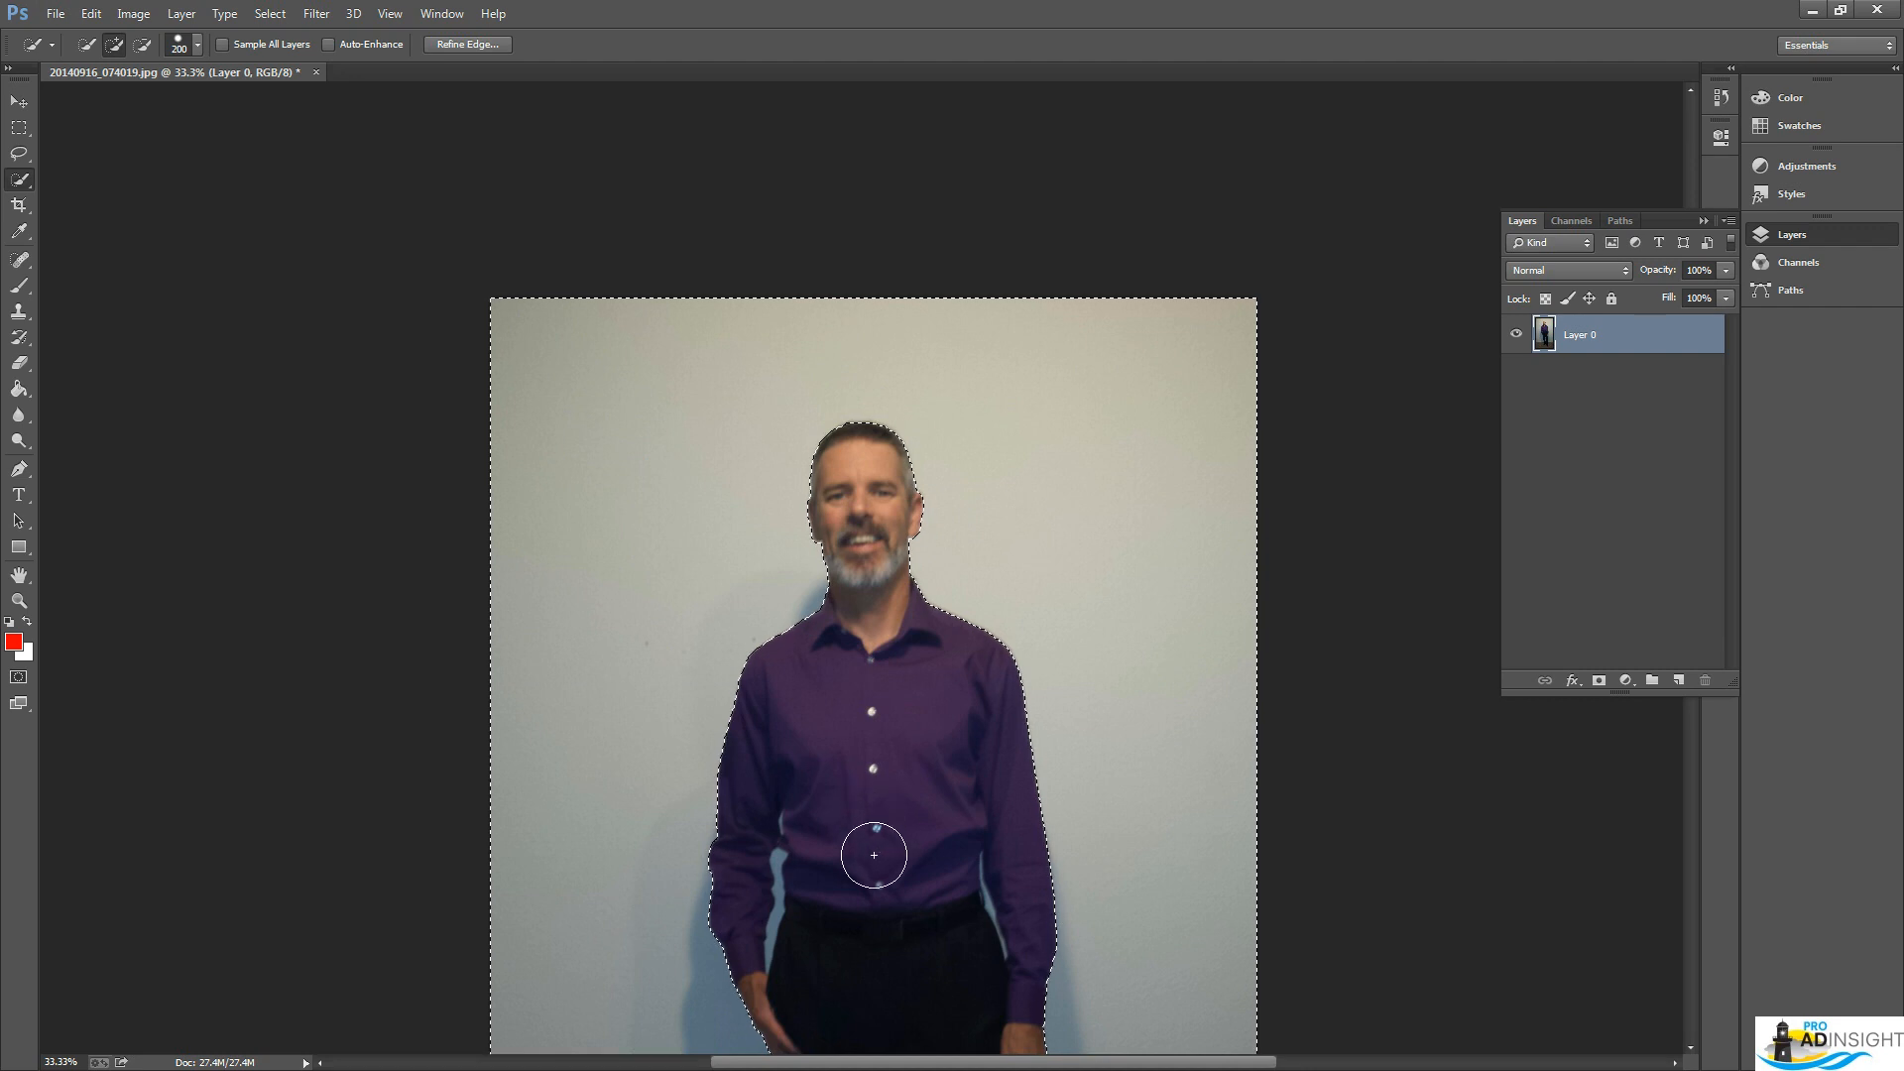
Extend the selection over the lower wall and the carpet around the man's legs
key("ctrl+d")
left_click_drag(852, 655, 789, 56)
left_click(528, 835)
mouse_move(549, 919)
left_mouse_down()
mouse_move(573, 976)
mouse_move(620, 965)
mouse_move(883, 1025)
mouse_move(1042, 997)
mouse_move(1093, 910)
mouse_move(1067, 824)
mouse_move(1056, 993)
left_mouse_up()
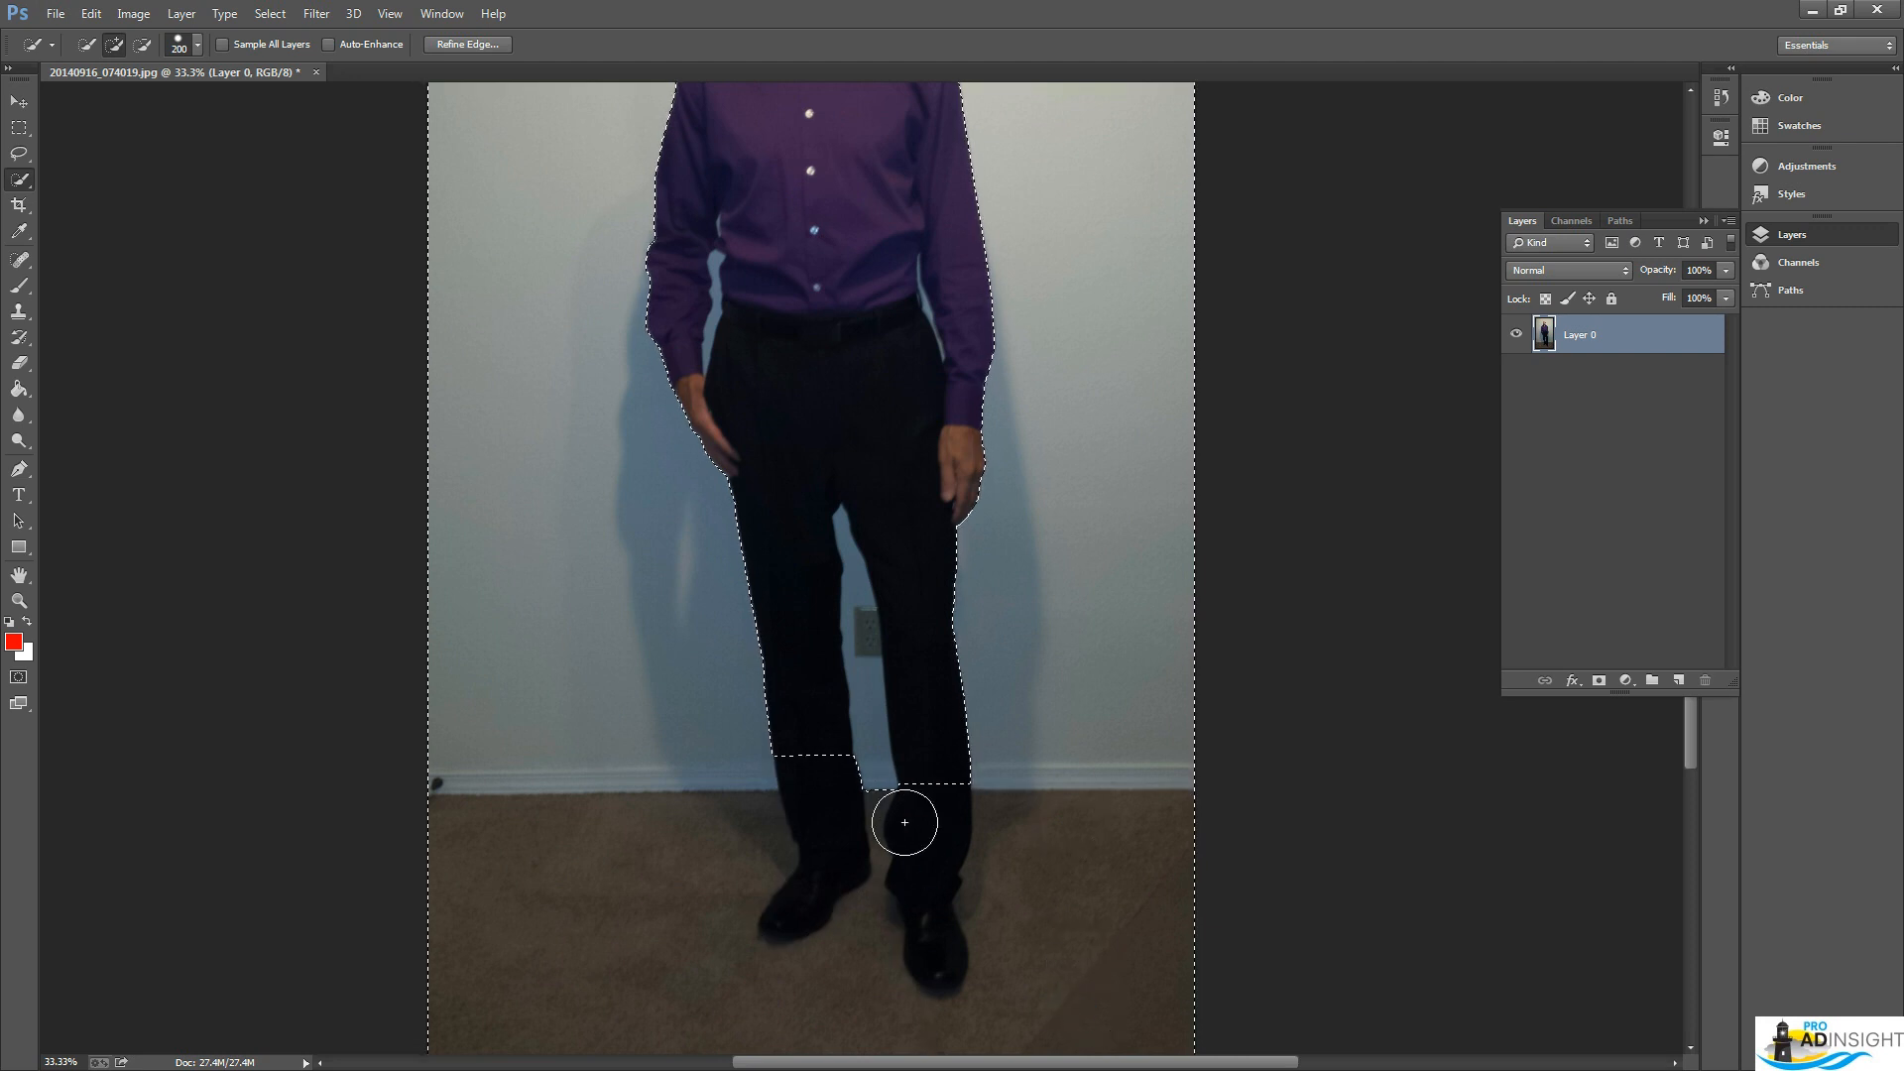
Subtract both lower trouser legs and shoes from the selection using a size 90 brush
key("bracketleft")
key("bracketleft")
key("bracketleft")
key("bracketleft")
key("bracketleft")
key("alt")
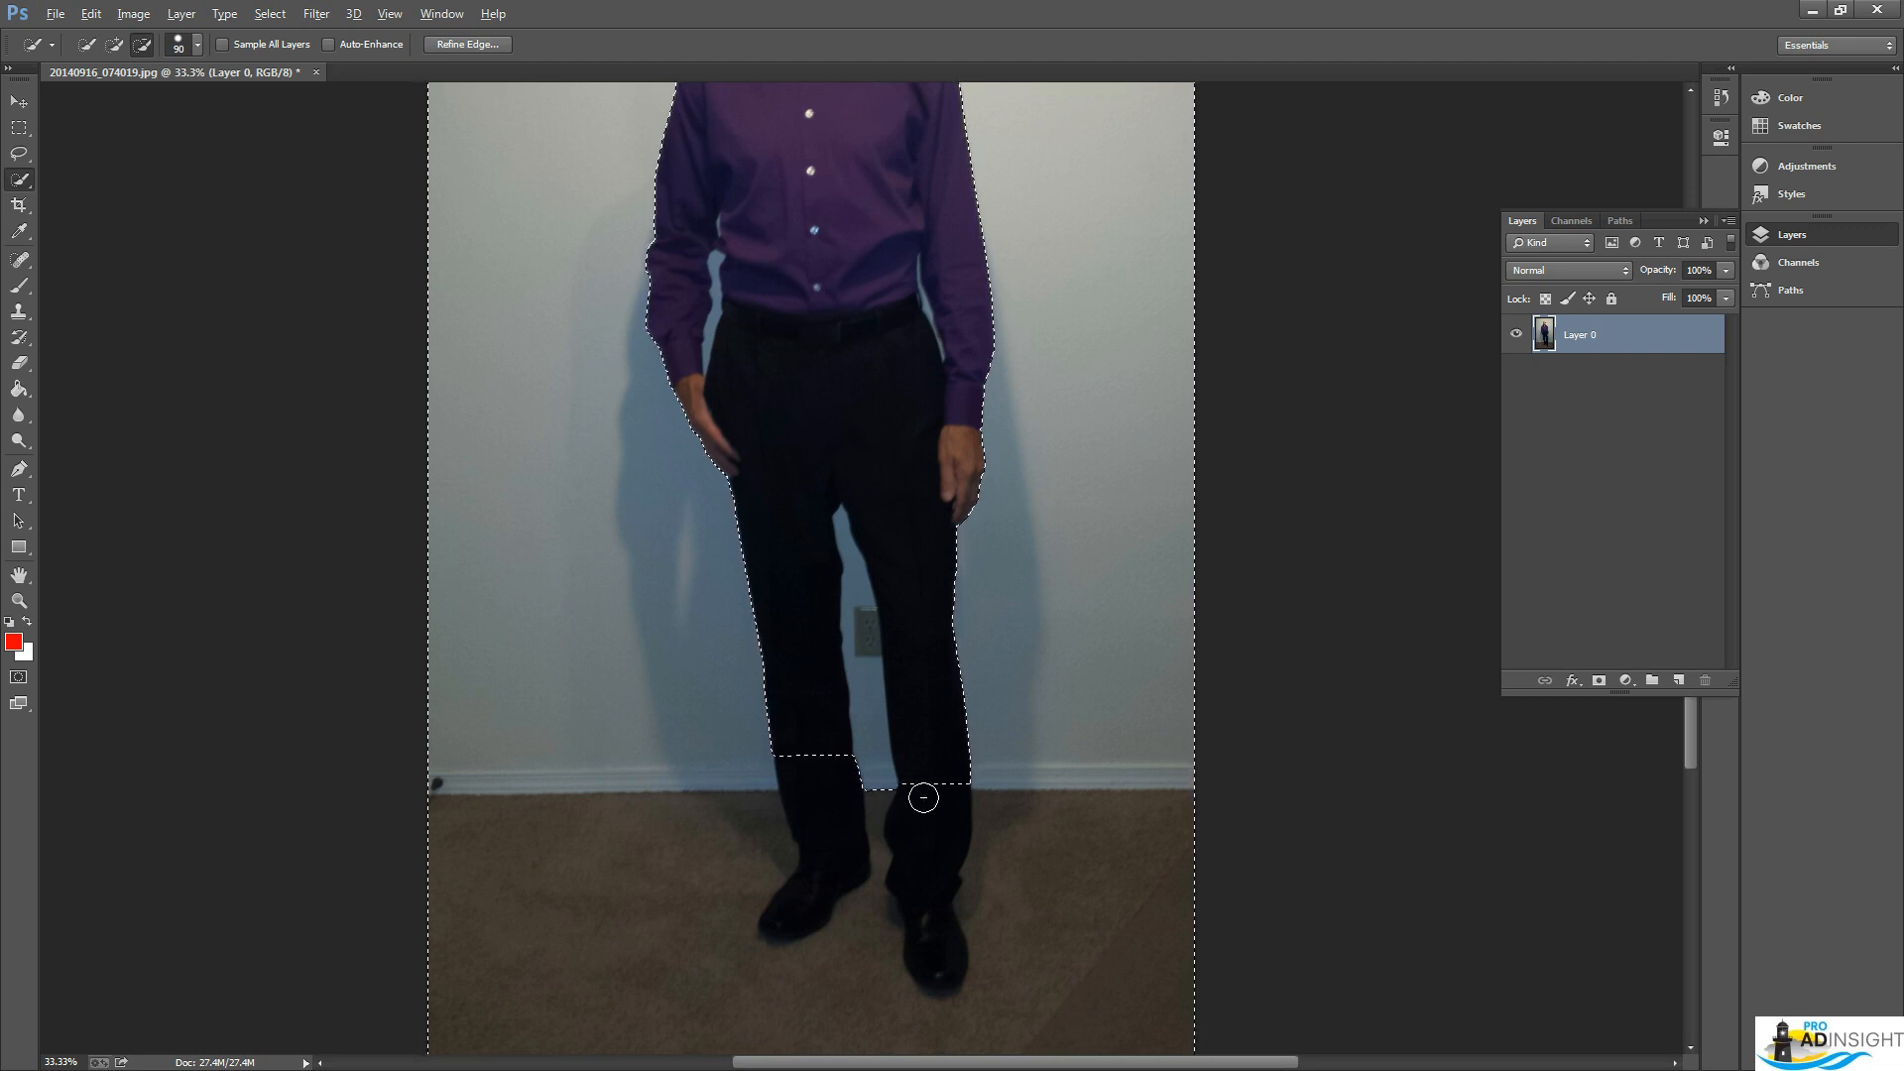
left_click_drag(923, 794, 938, 945)
key("alt")
mouse_move(809, 757)
left_mouse_down()
mouse_move(825, 830)
mouse_move(795, 884)
left_mouse_up()
Add the wall and carpet visible between the man's legs to the selection using a size 50 brush
key("ctrl+plus")
key("ctrl+plus")
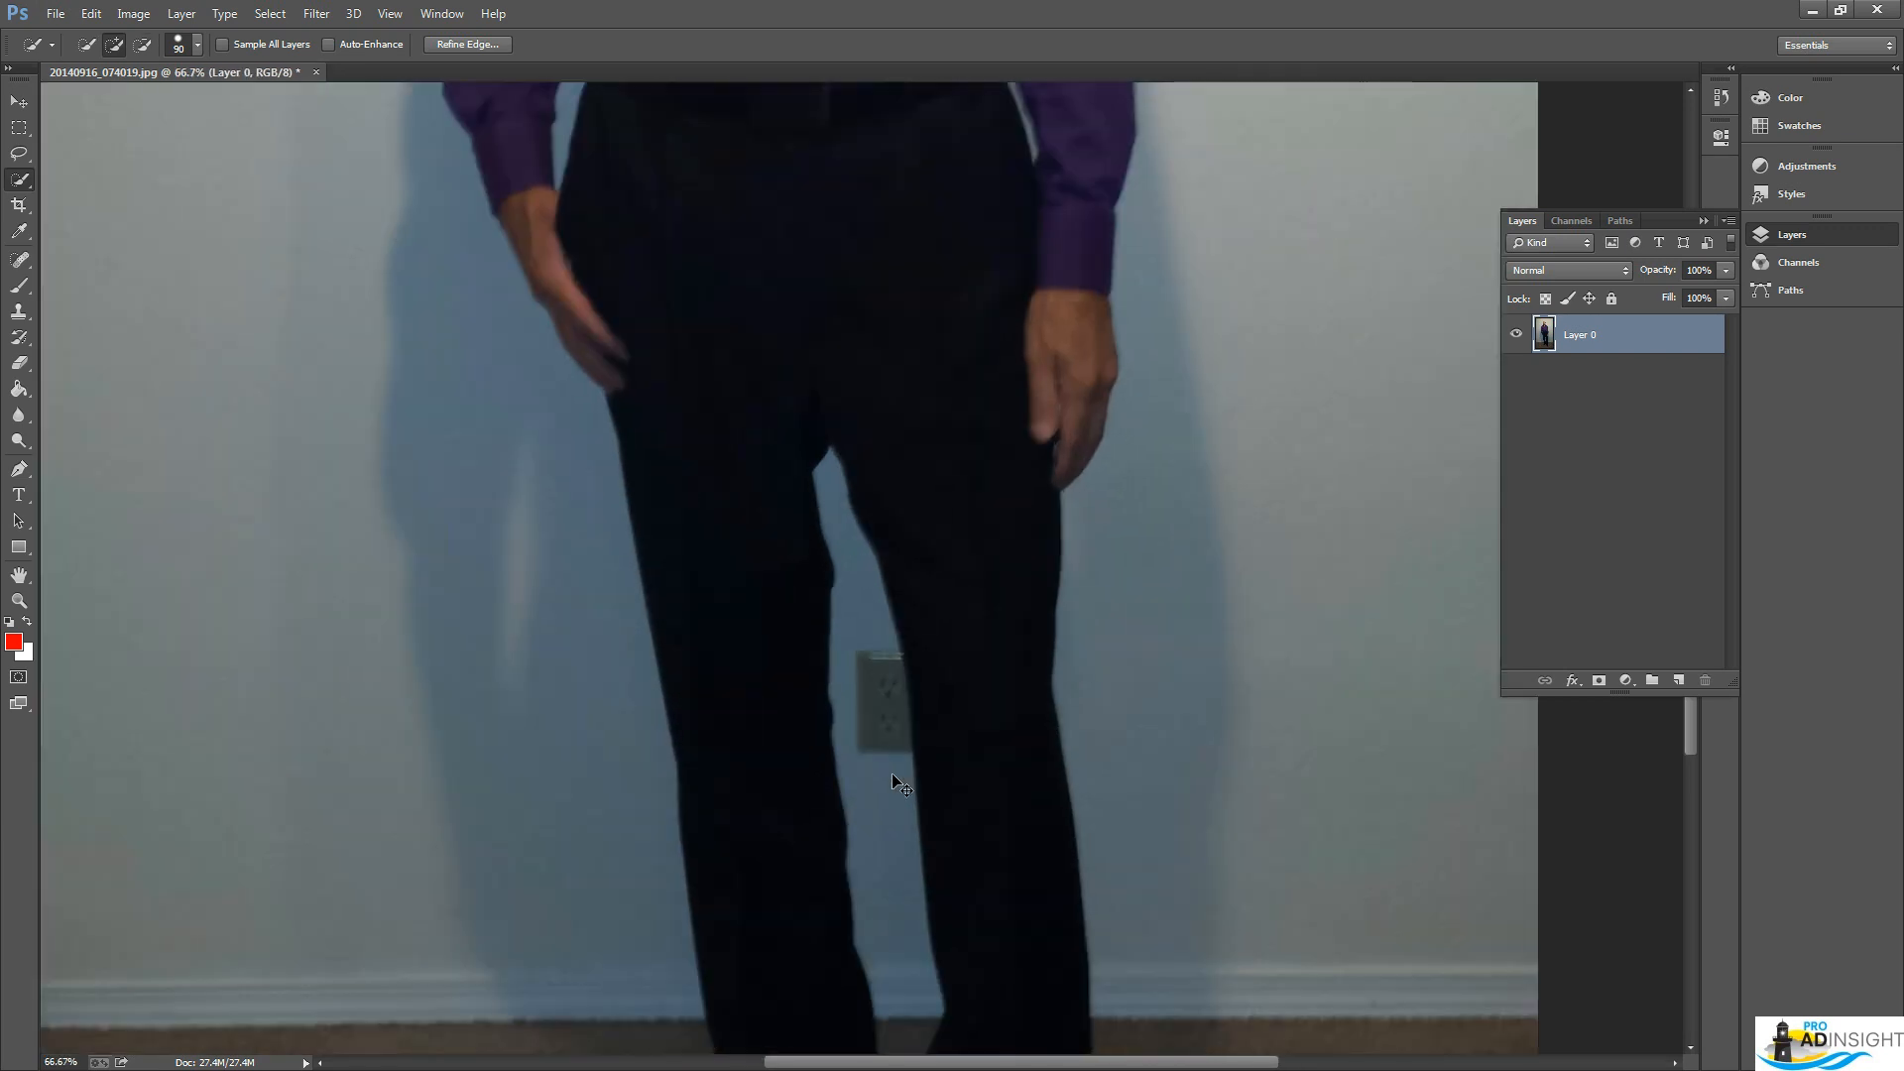
left_click_drag(926, 914, 821, 484)
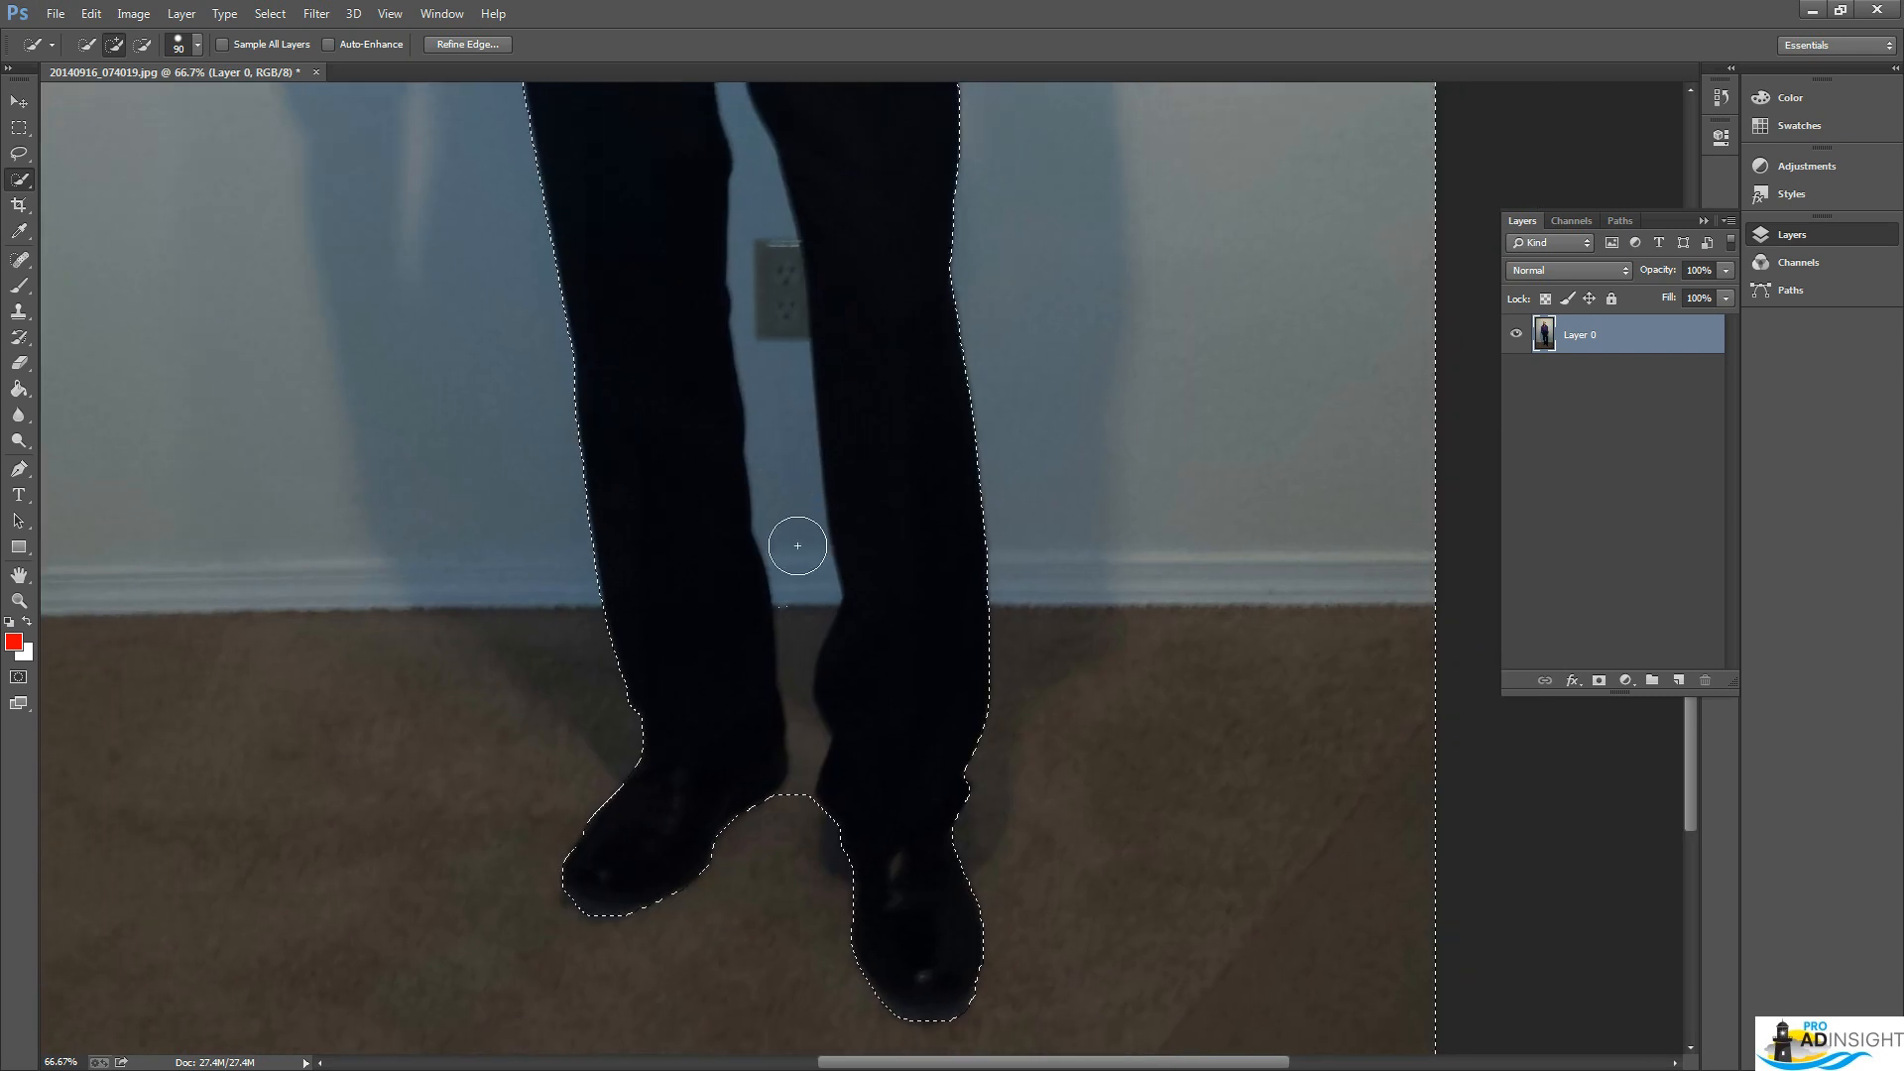
key("bracketleft")
left_click(767, 429)
left_click_drag(796, 612, 797, 714)
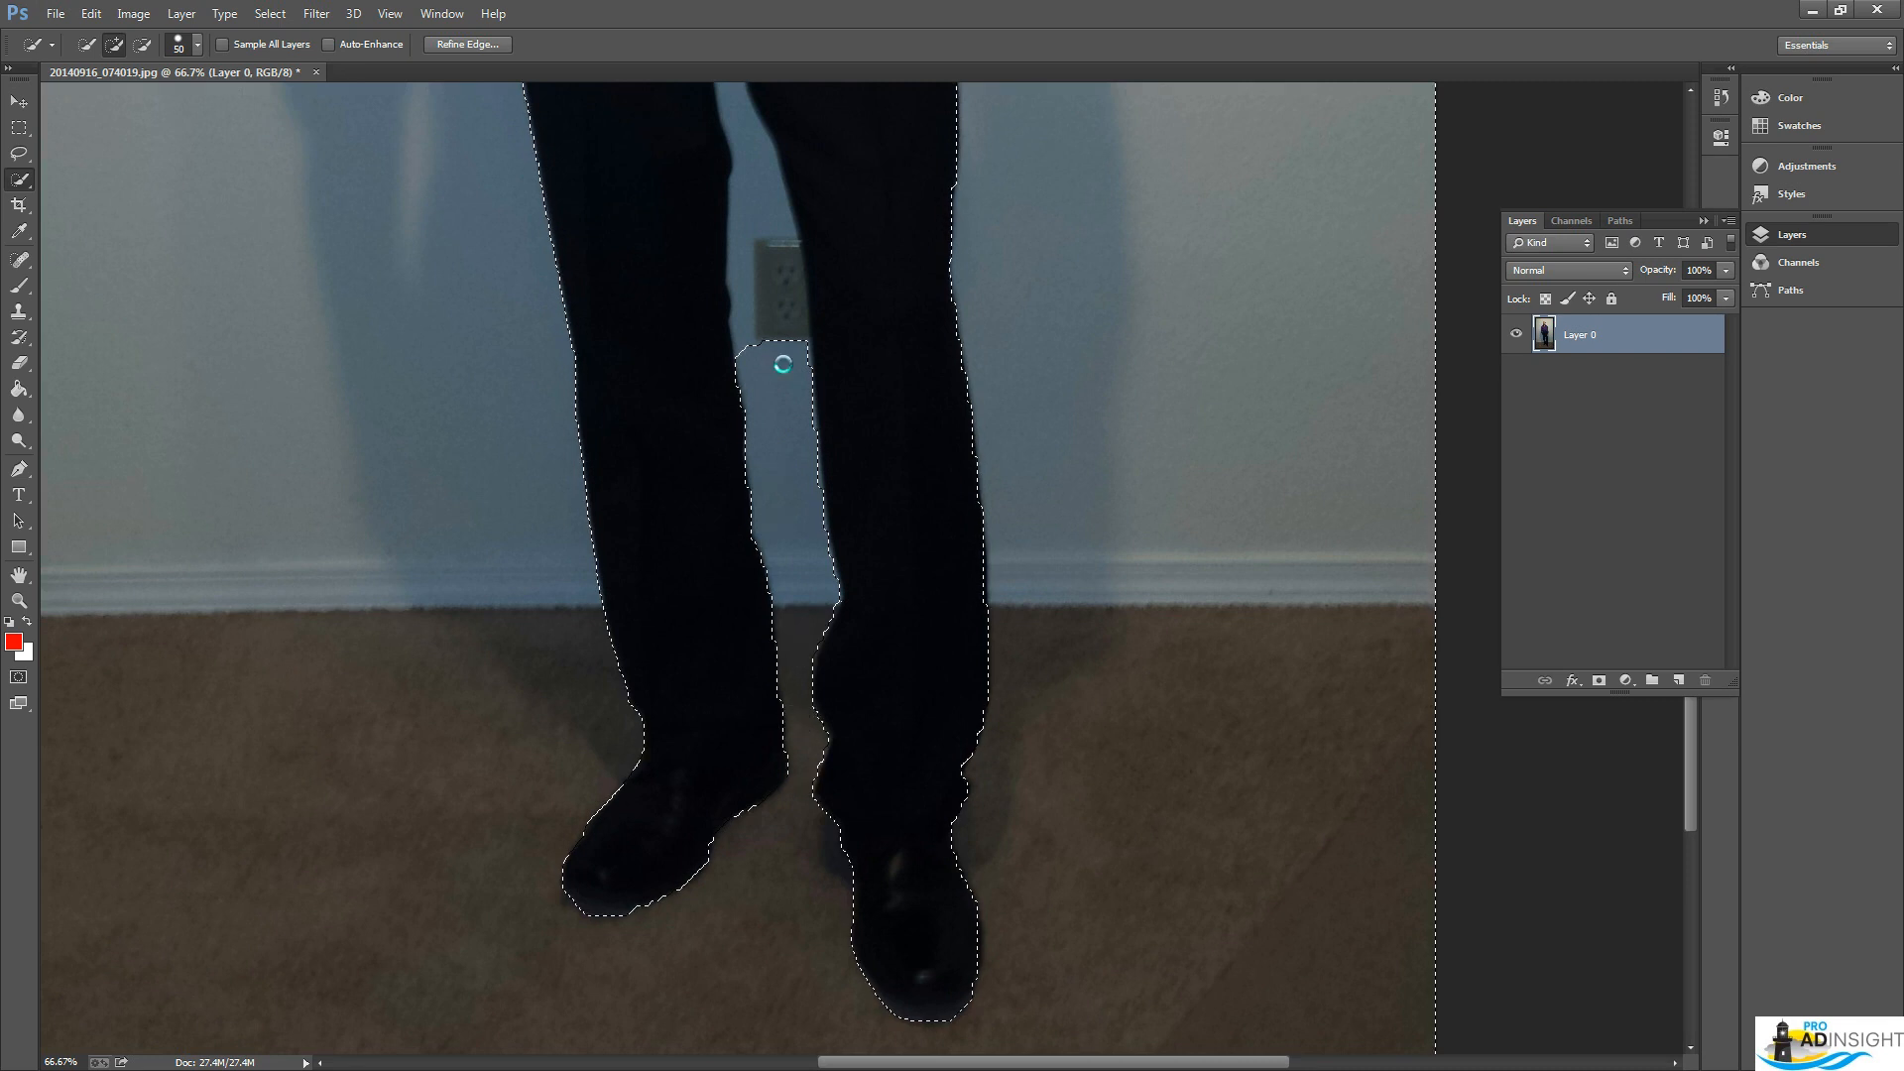
mouse_move(813, 283)
left_mouse_down()
mouse_move(843, 670)
mouse_move(782, 519)
left_mouse_up()
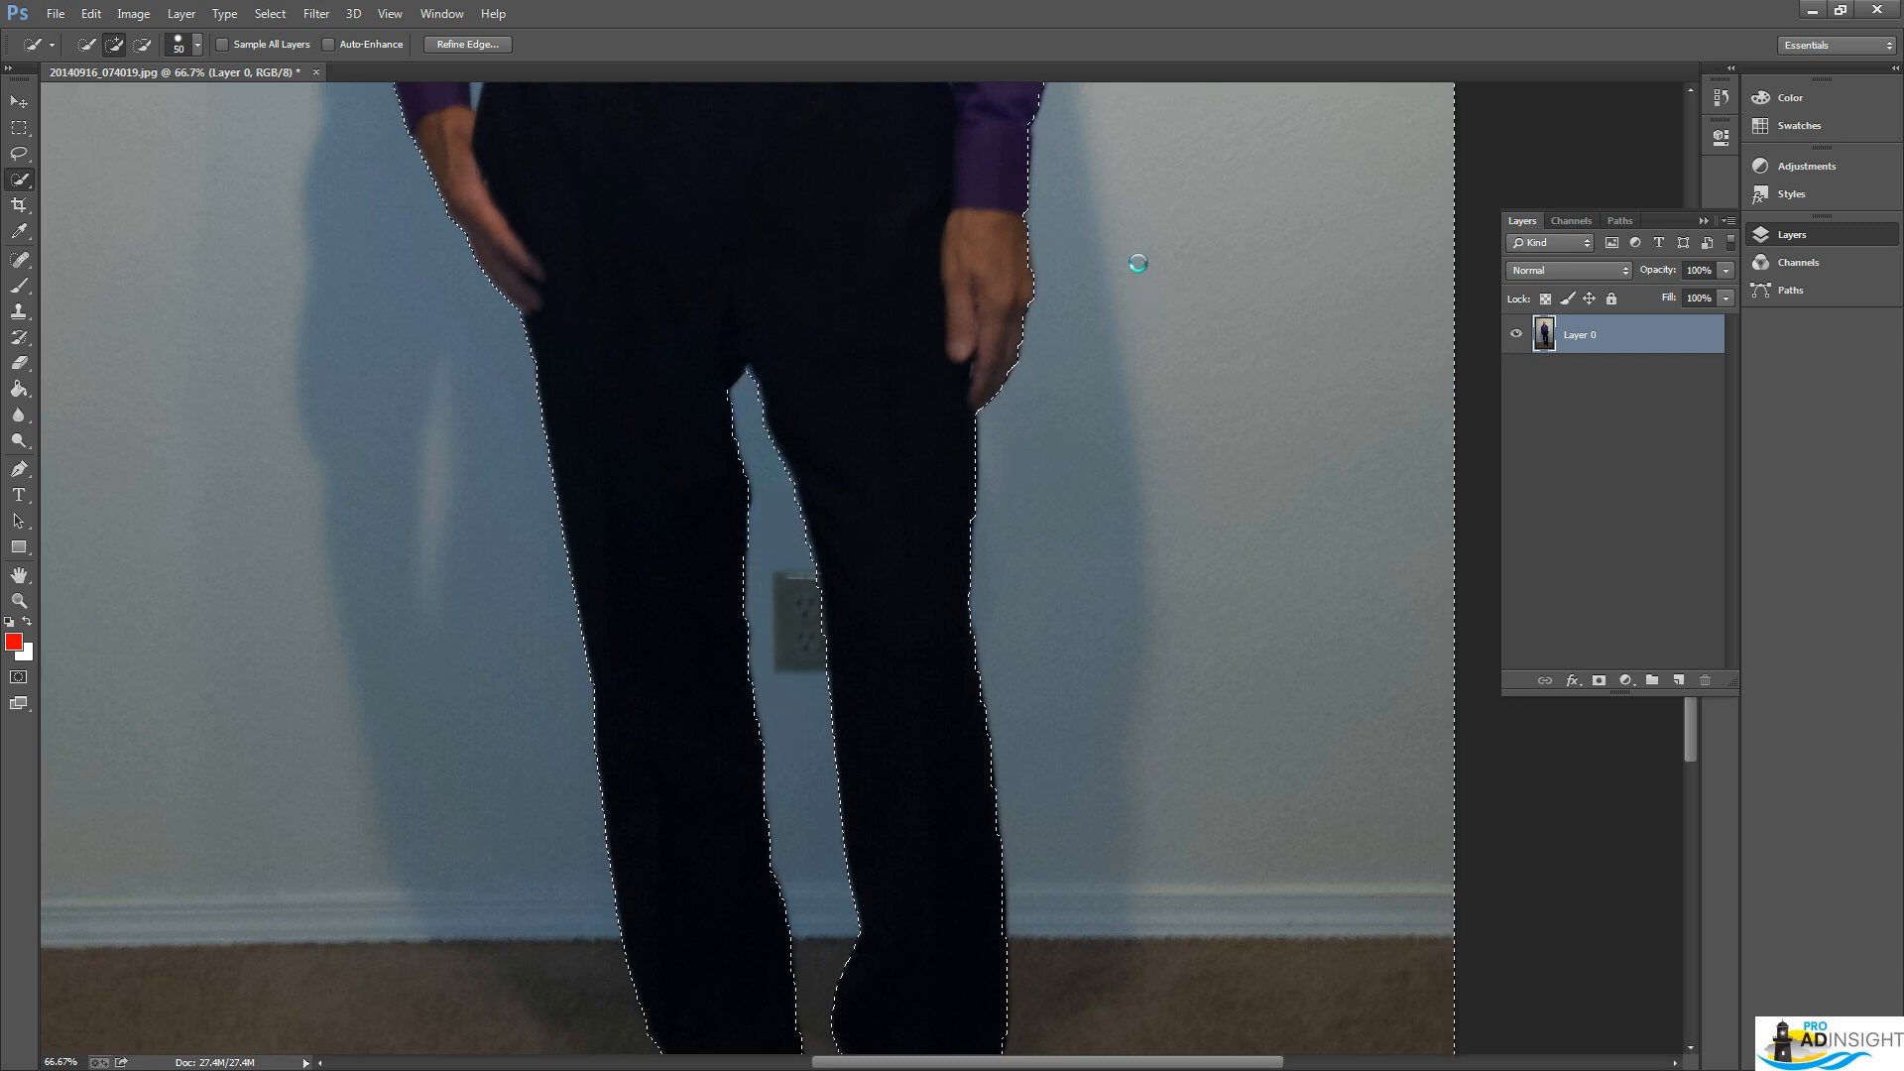
Add the thin sliver of wall between the man's right sleeve and the side of his shirt to the selection with a smaller brush
left_click_drag(1125, 179, 1046, 977)
left_click_drag(1008, 674, 1007, 872)
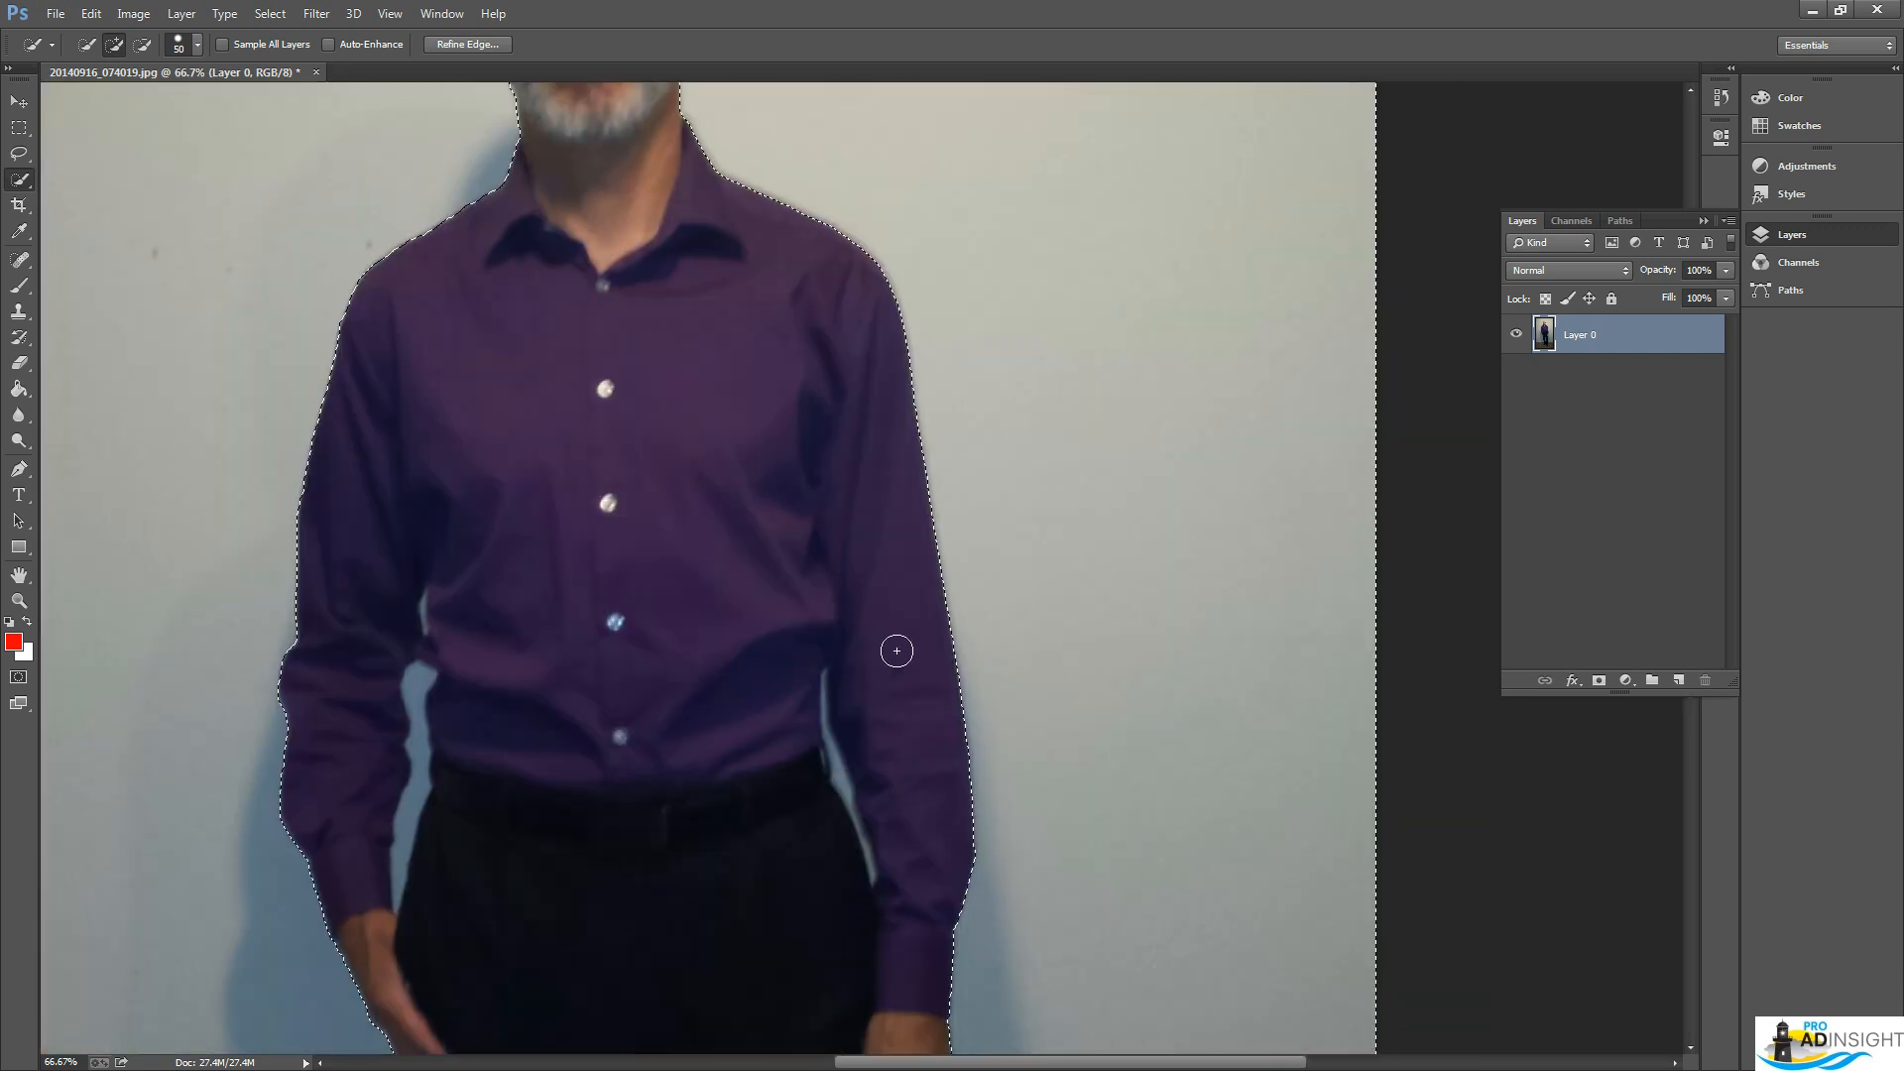
left_click_drag(731, 340, 700, 770)
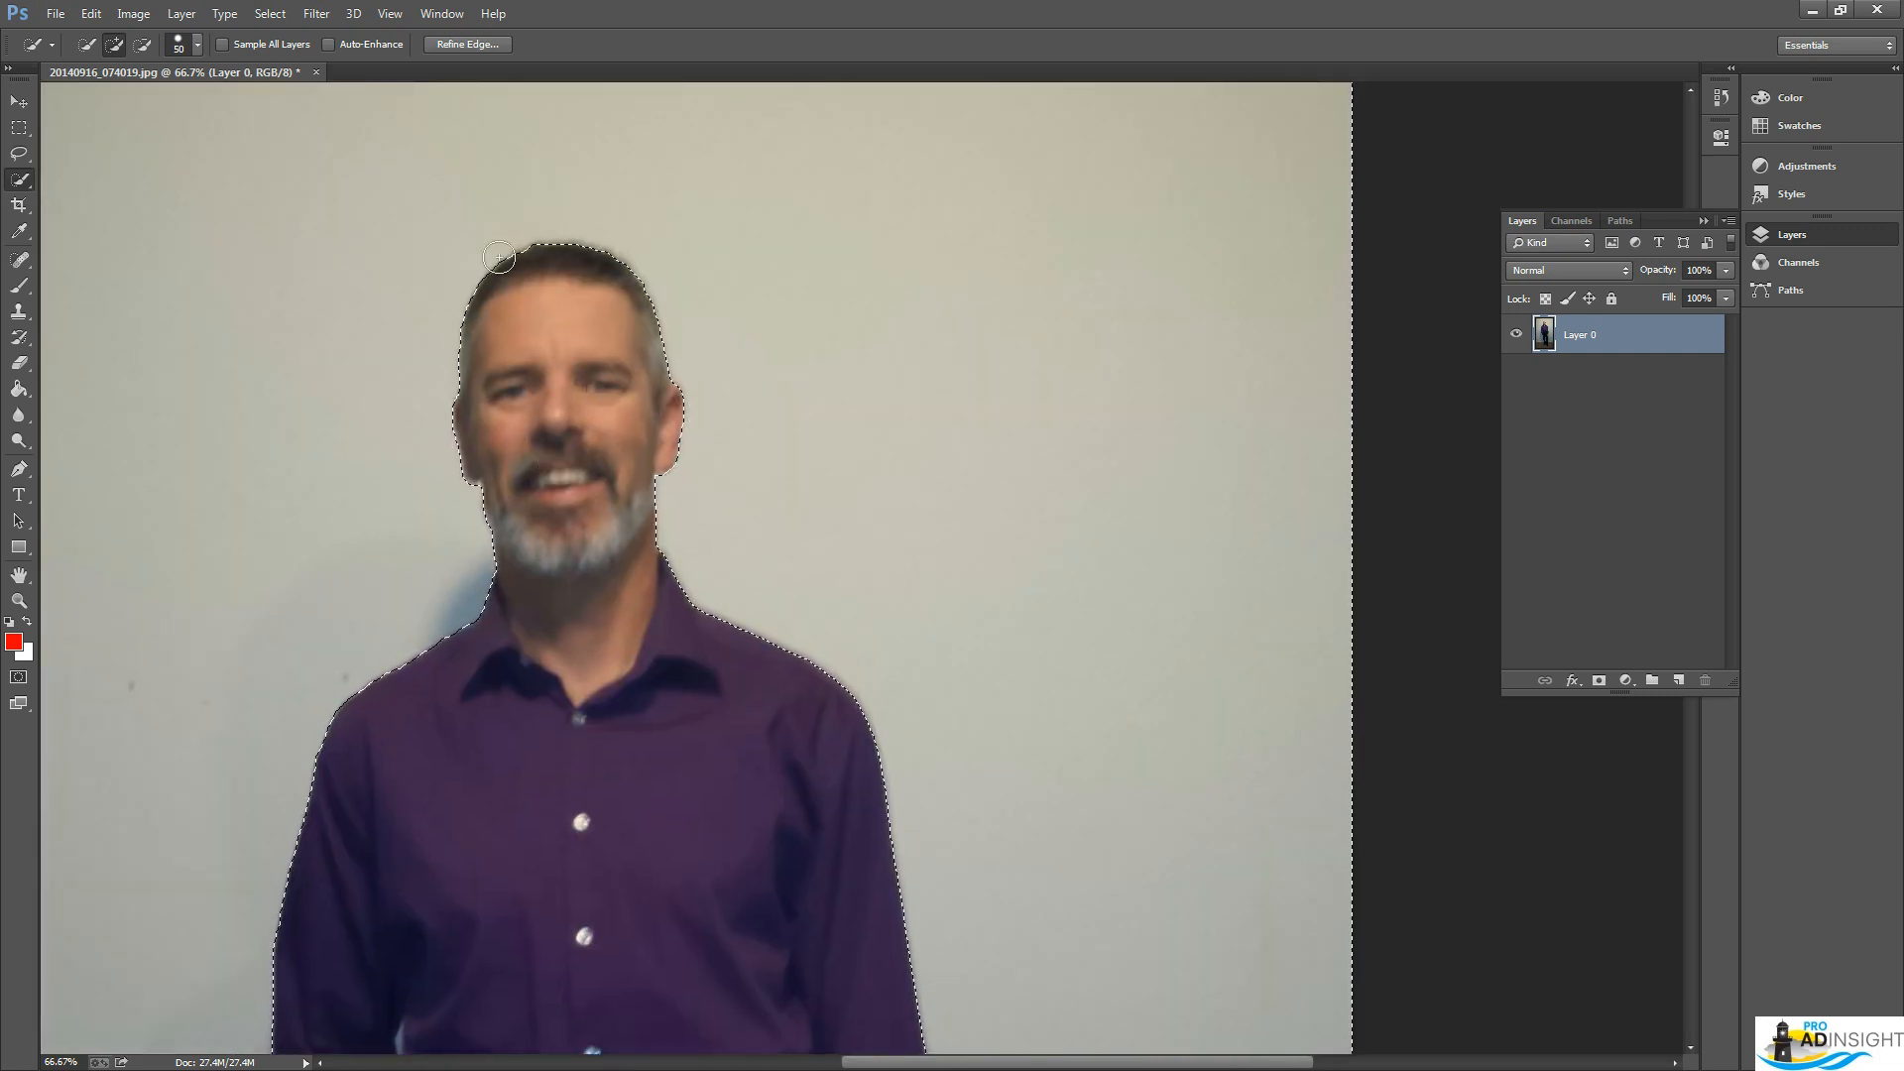
mouse_move(699, 887)
left_mouse_down()
mouse_move(878, 481)
mouse_move(878, 387)
left_mouse_up()
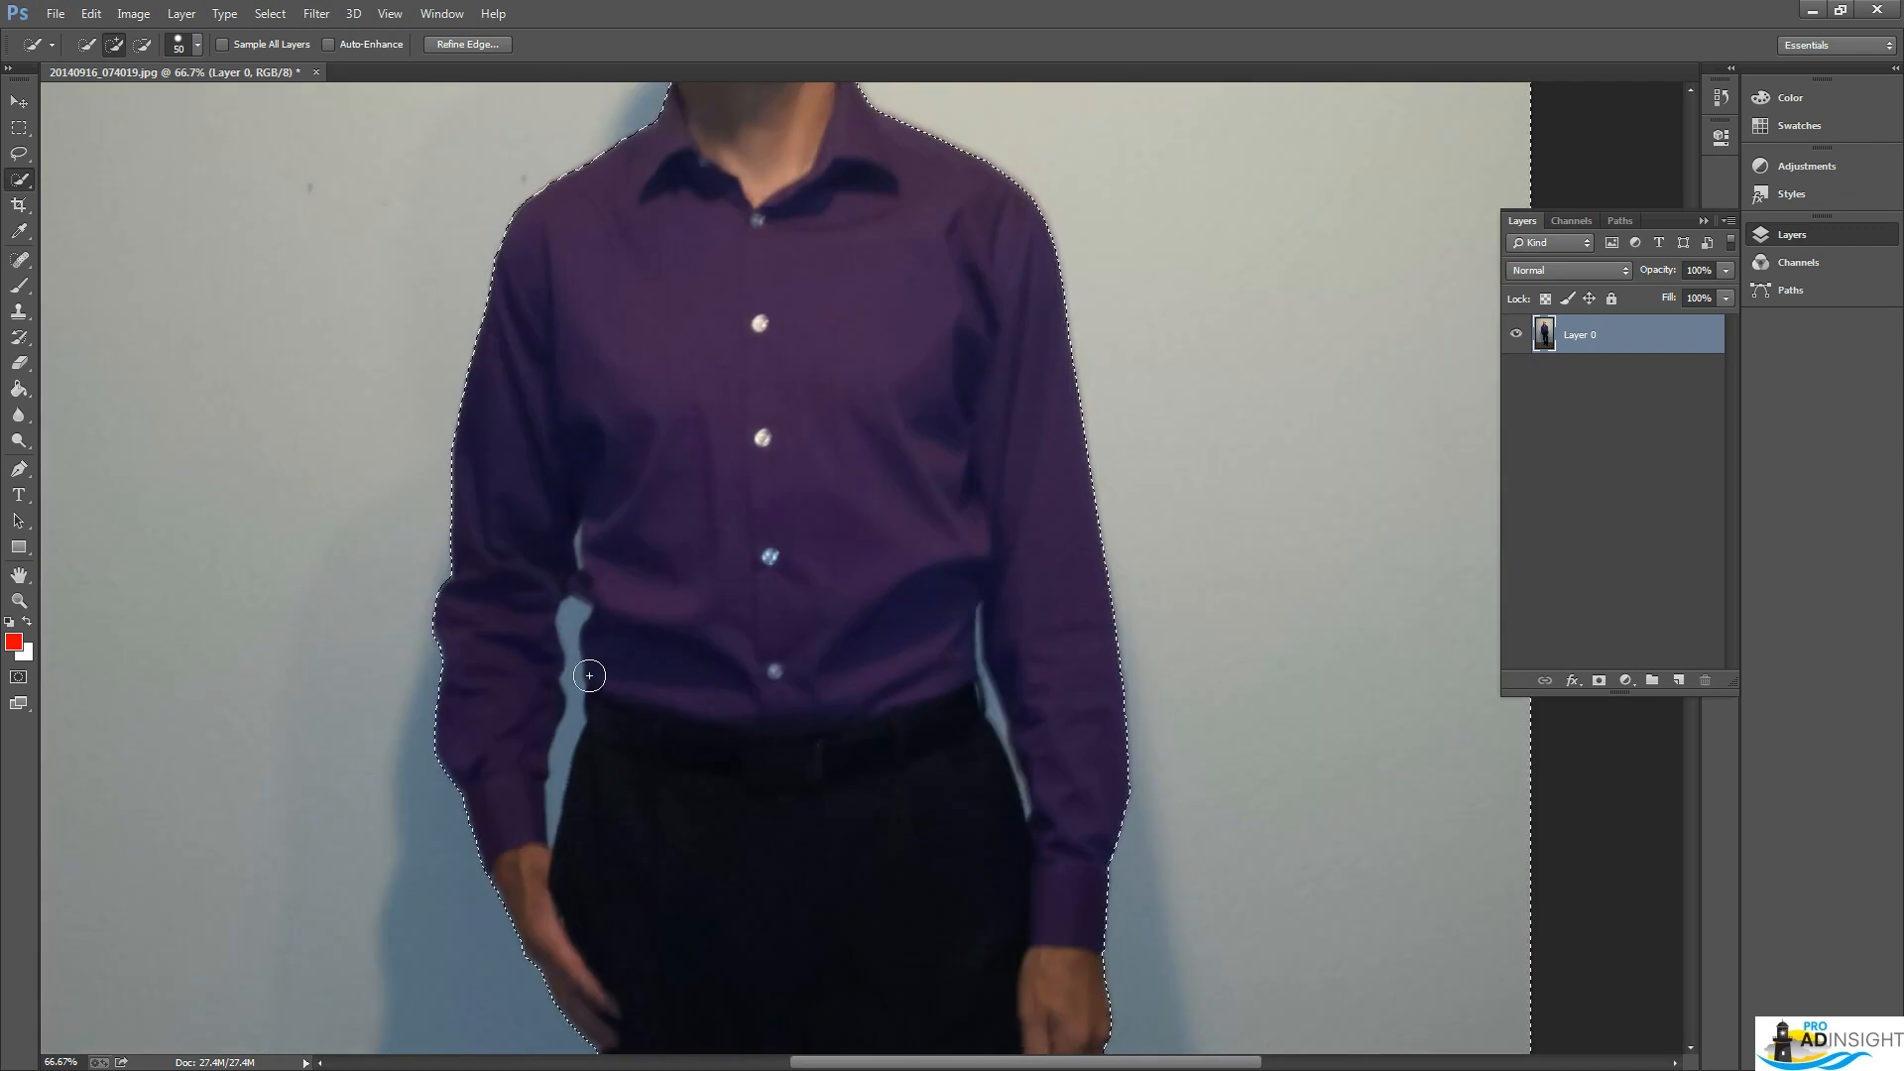
key("ctrl+plus")
key("ctrl+plus")
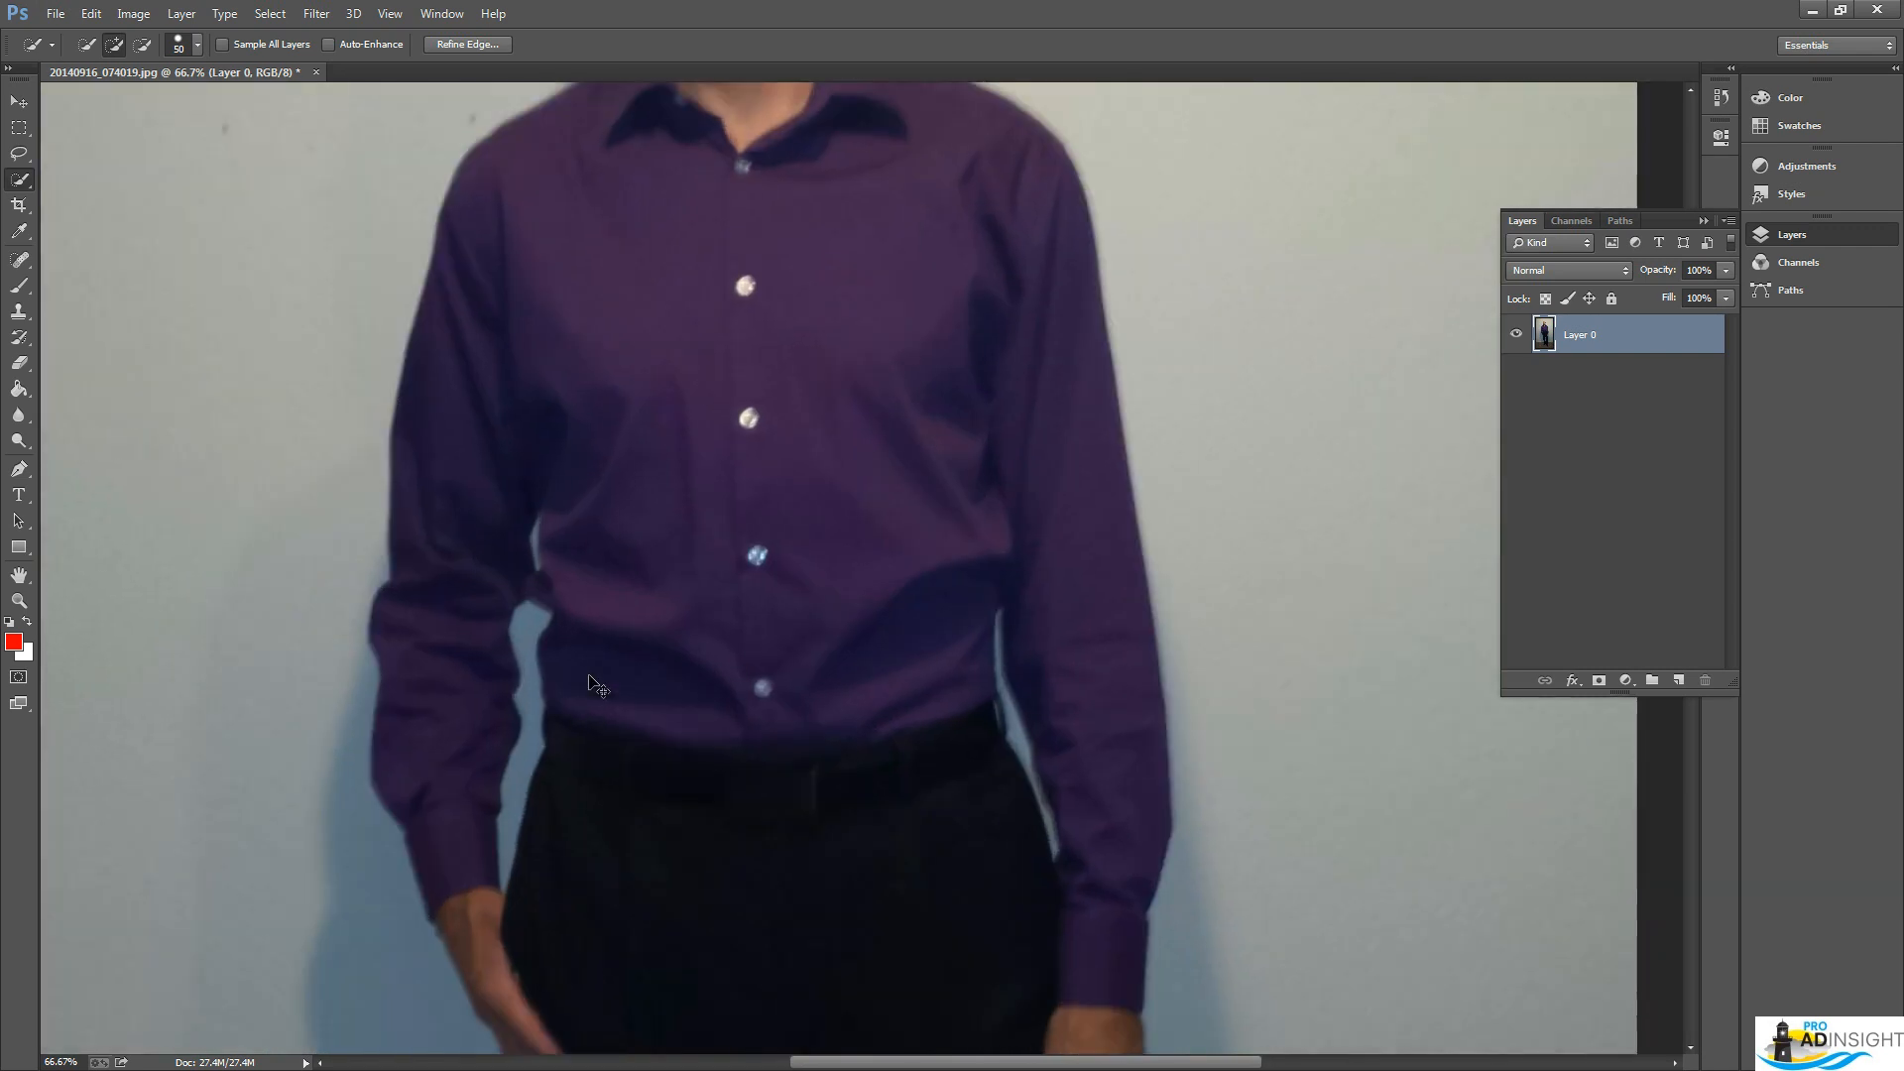
key("ctrl+plus")
left_click_drag(859, 476, 1031, 381)
left_click_drag(515, 366, 710, 625)
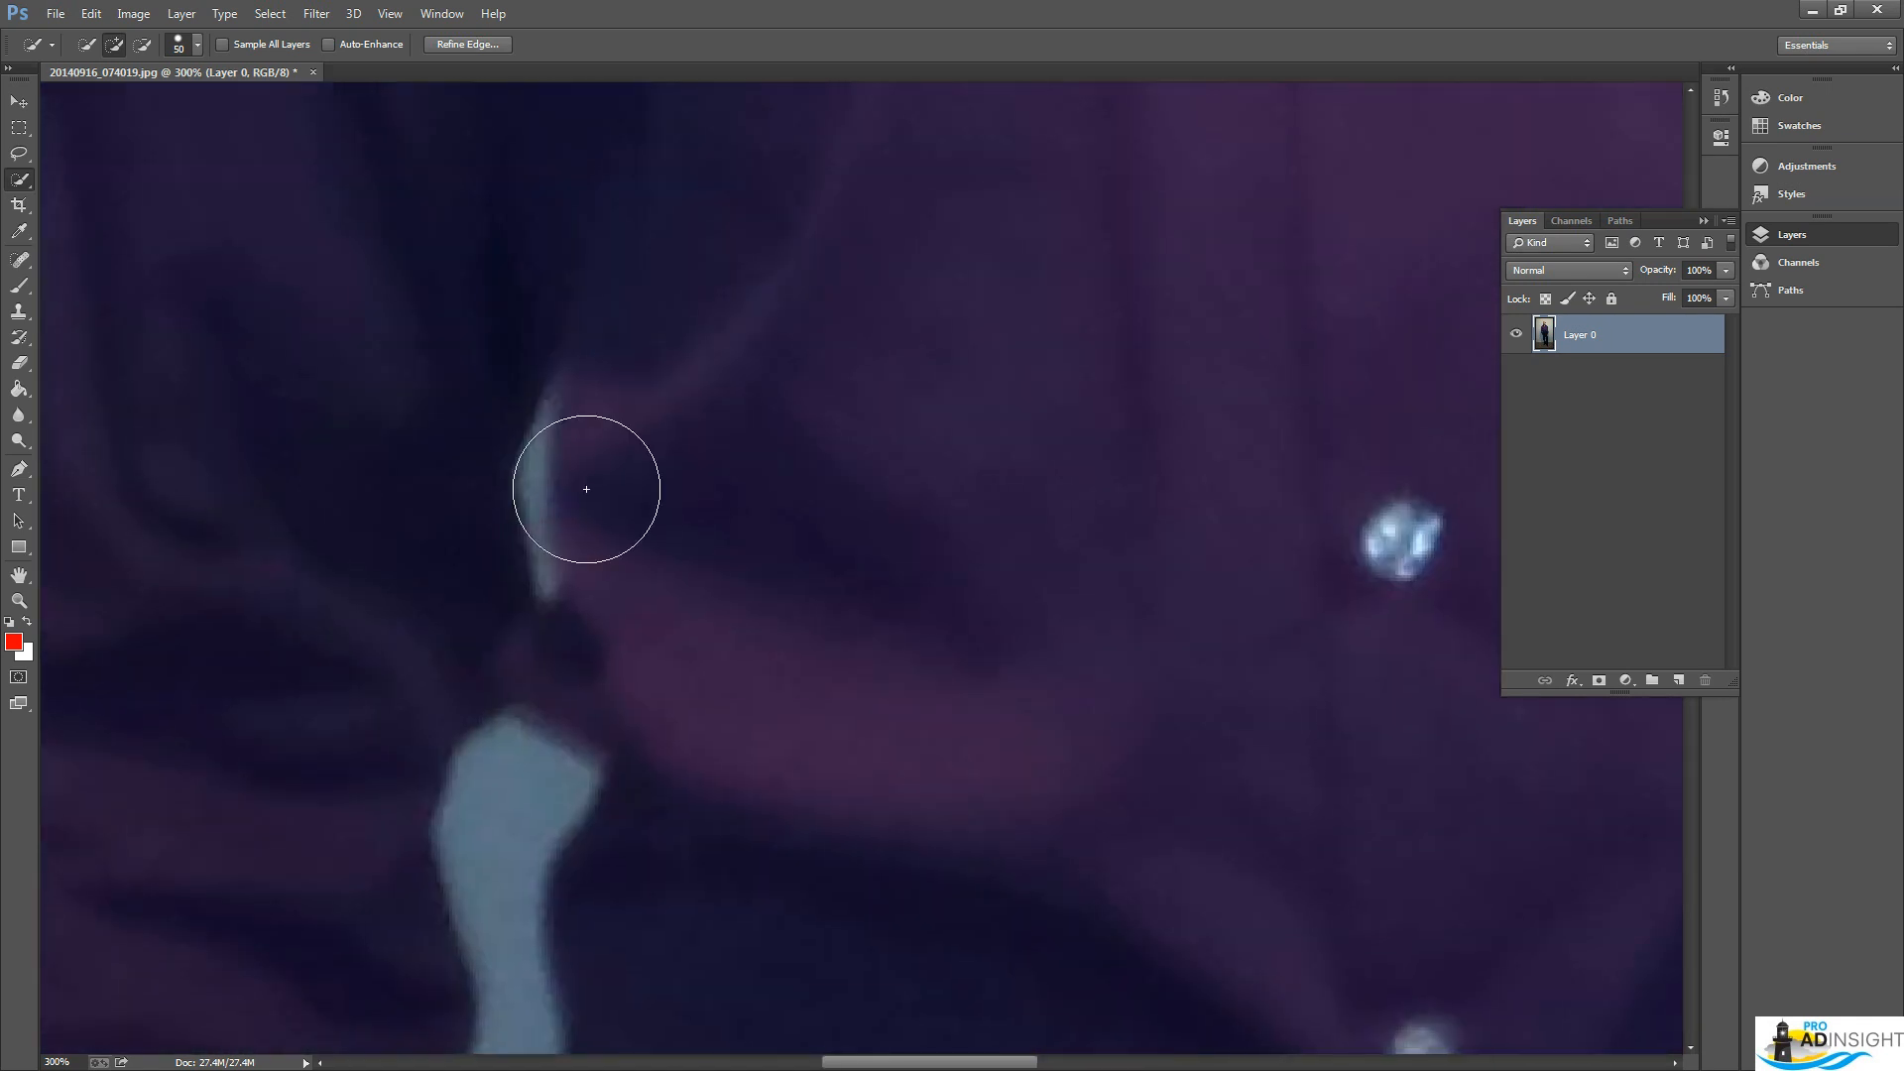
key("bracketleft")
key("bracketleft")
key("bracketleft")
key("bracketleft")
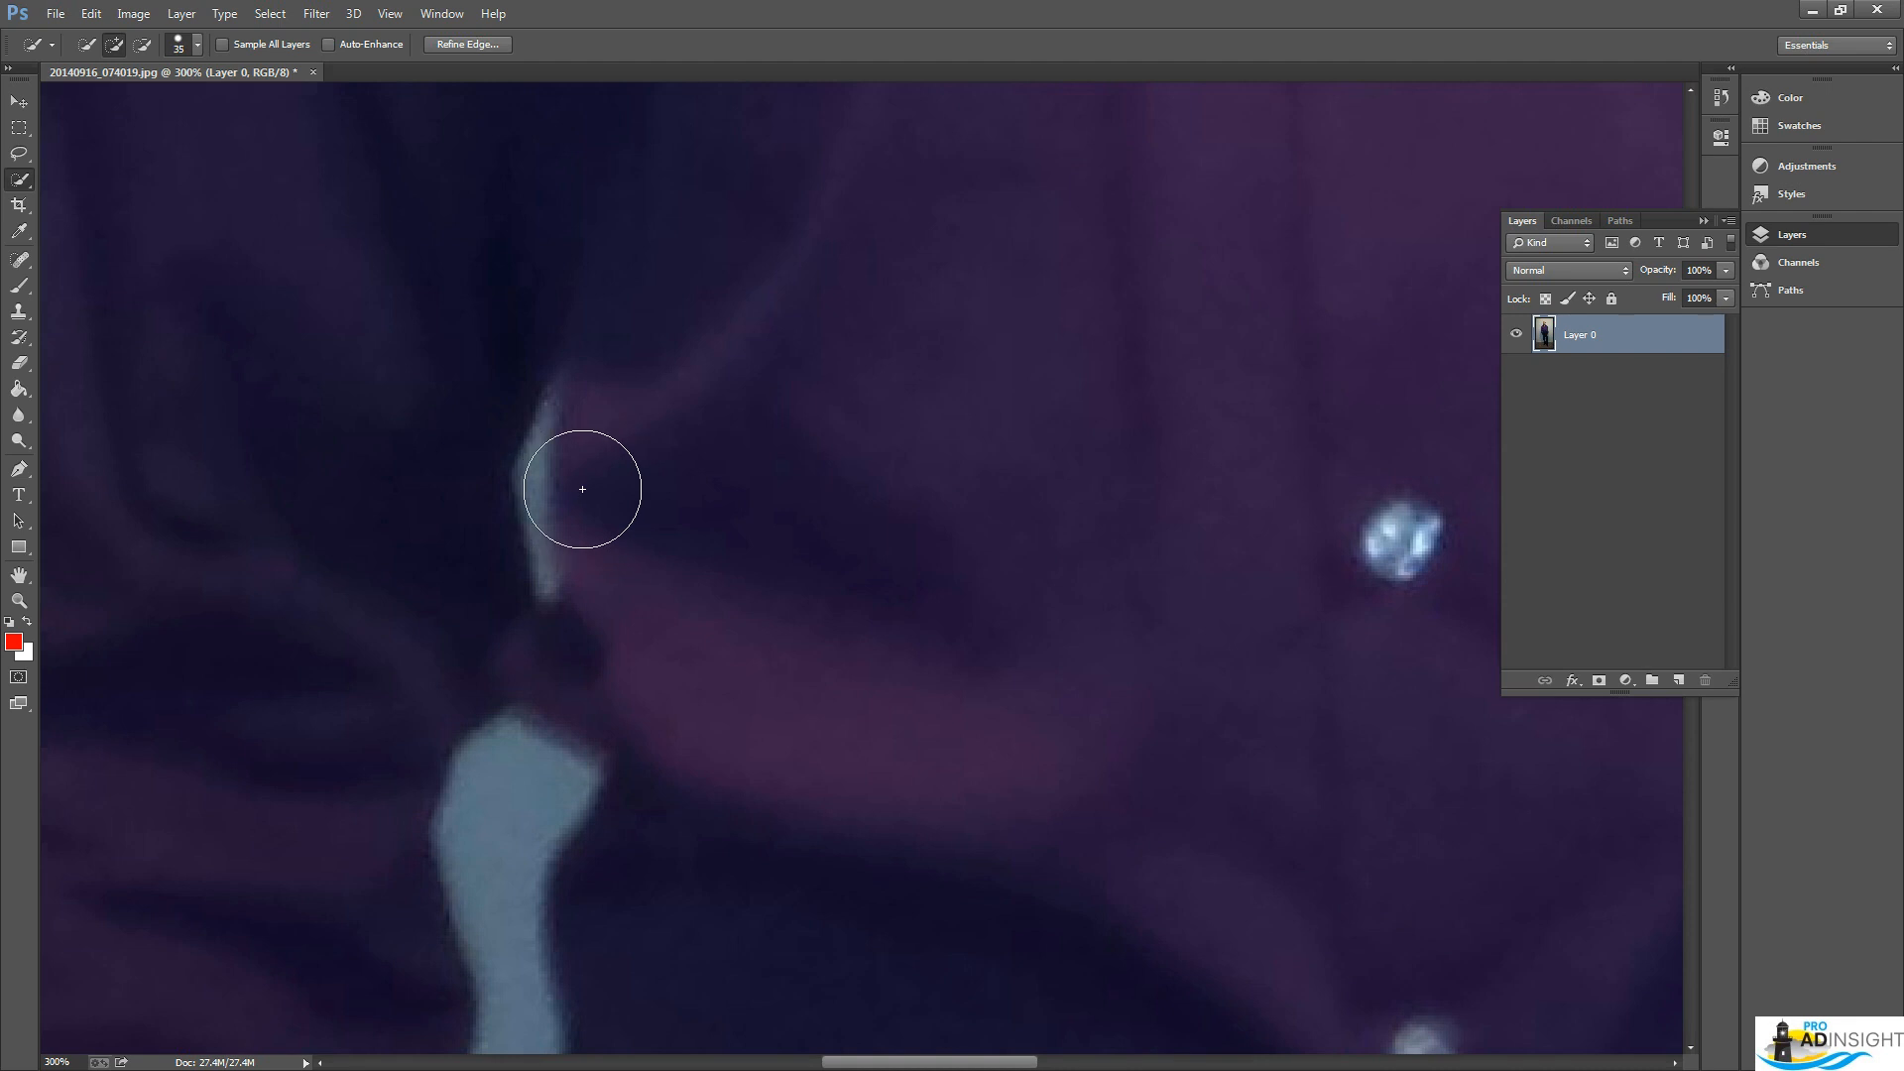
key("bracketleft")
key("bracketleft")
left_click_drag(541, 528, 550, 584)
left_click_drag(539, 511, 517, 453)
Add the larger wall gap between the man's right forearm and waist to the selection using a size 10 brush
key("bracketright")
key("bracketright")
key("bracketright")
scroll(549, 383, "down", 5)
left_click_drag(512, 230, 507, 363)
mouse_move(524, 592)
left_mouse_down()
mouse_move(515, 772)
mouse_move(458, 964)
left_mouse_up()
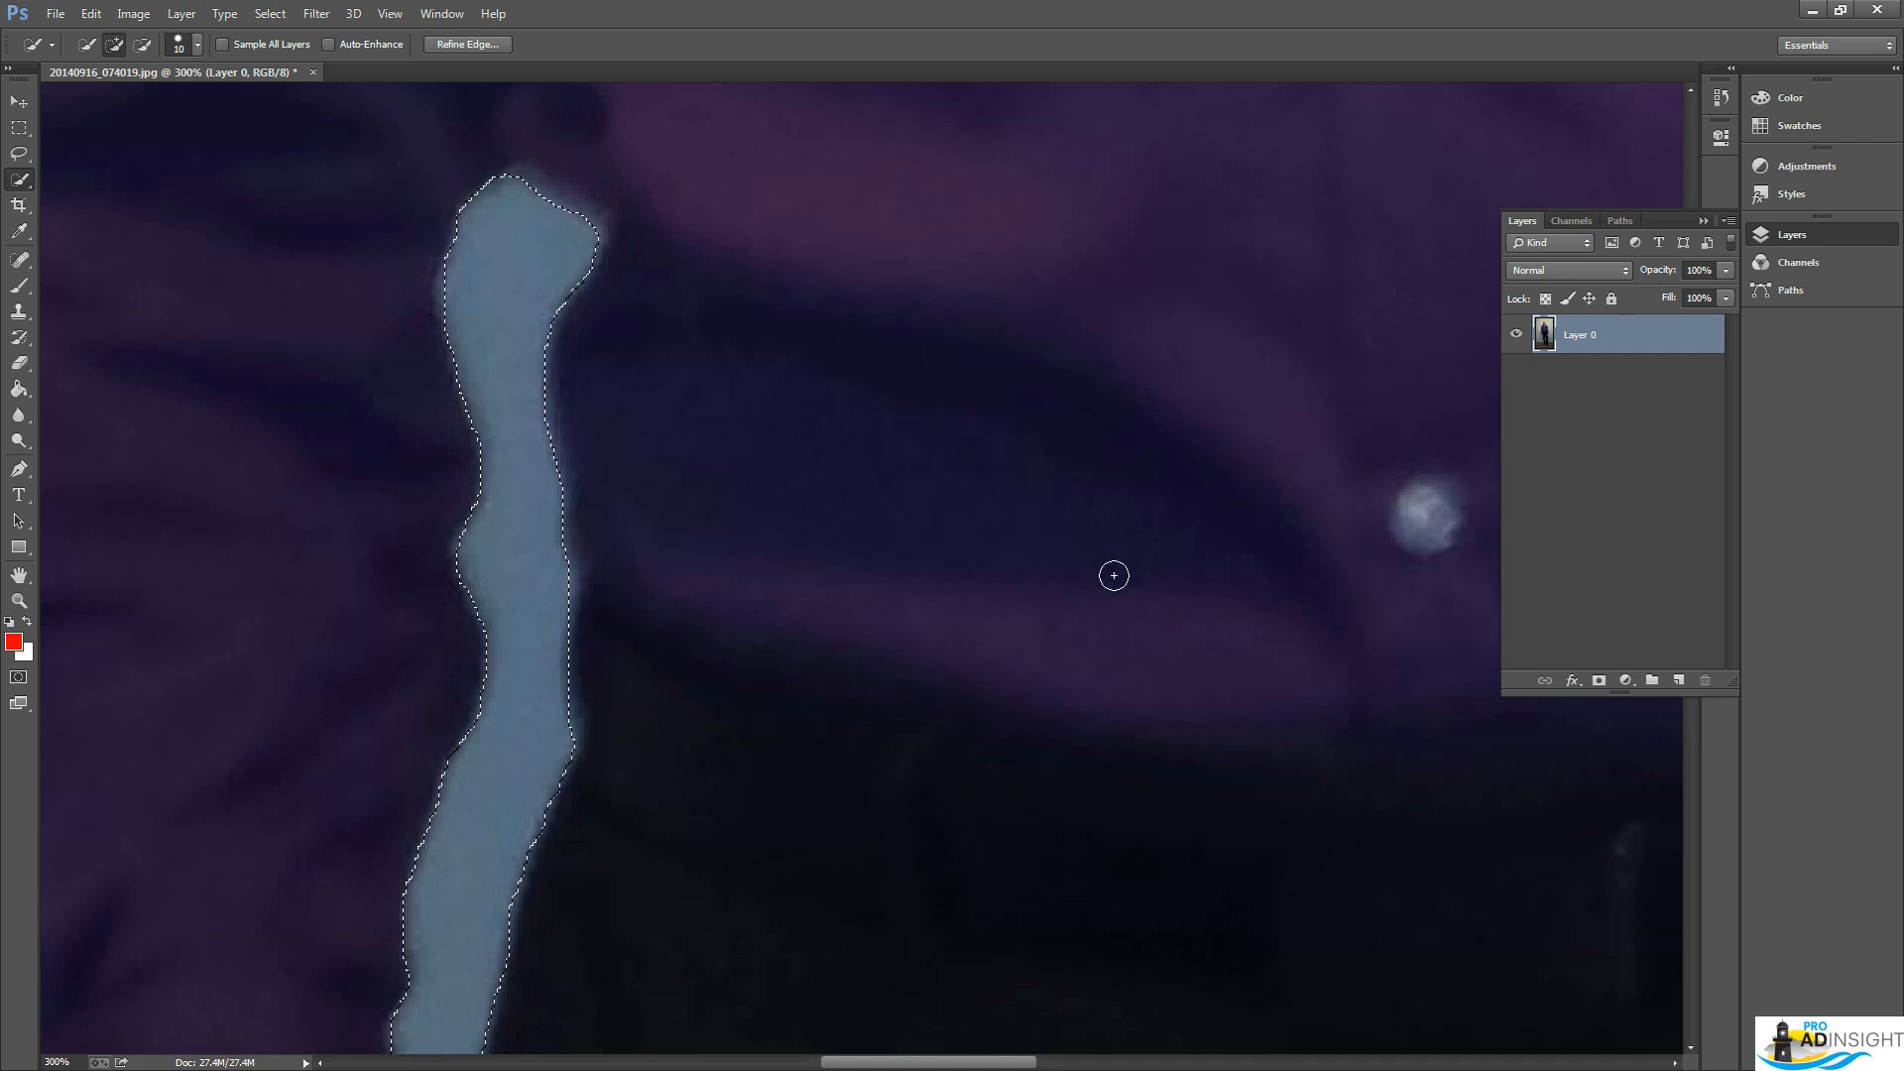
Add the narrow wall gap between the man's left arm and waist to the selection using a size 5 brush
left_click_drag(830, 518, 212, 353)
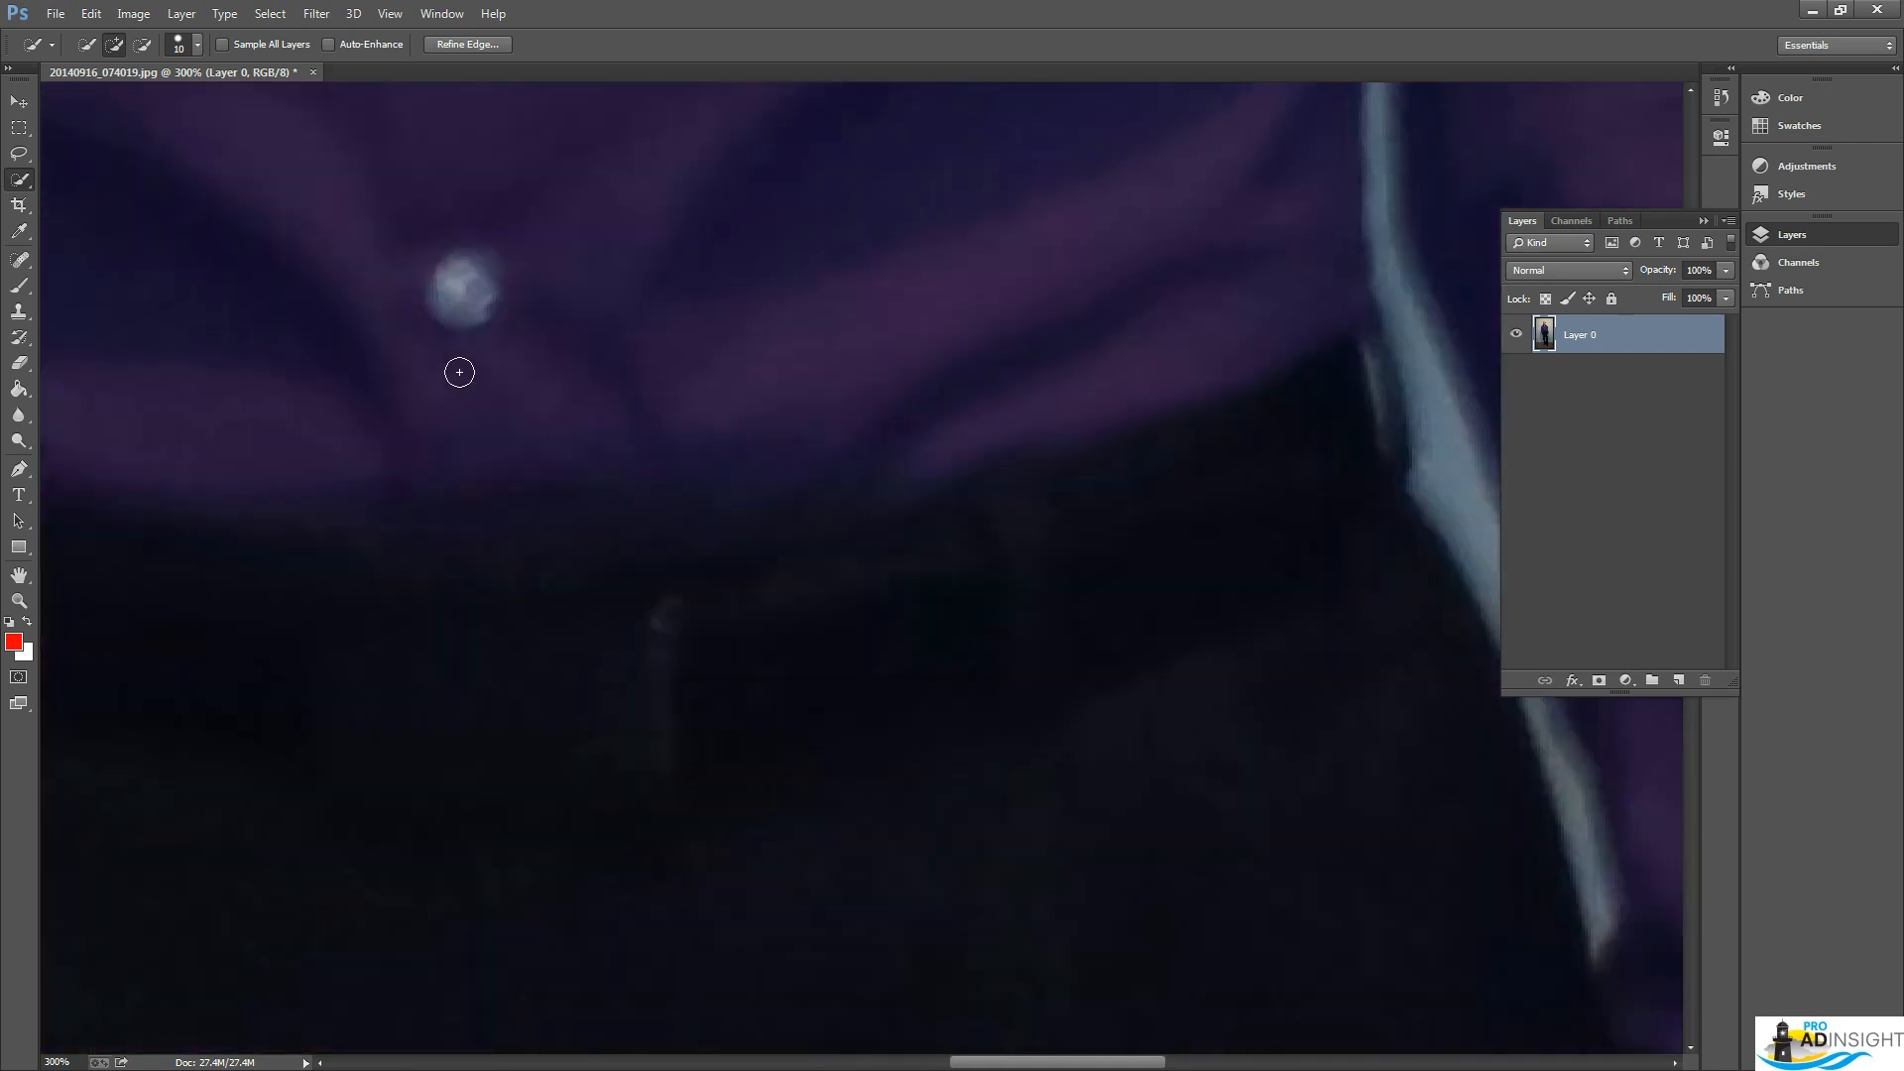
left_click_drag(664, 386, 1546, 475)
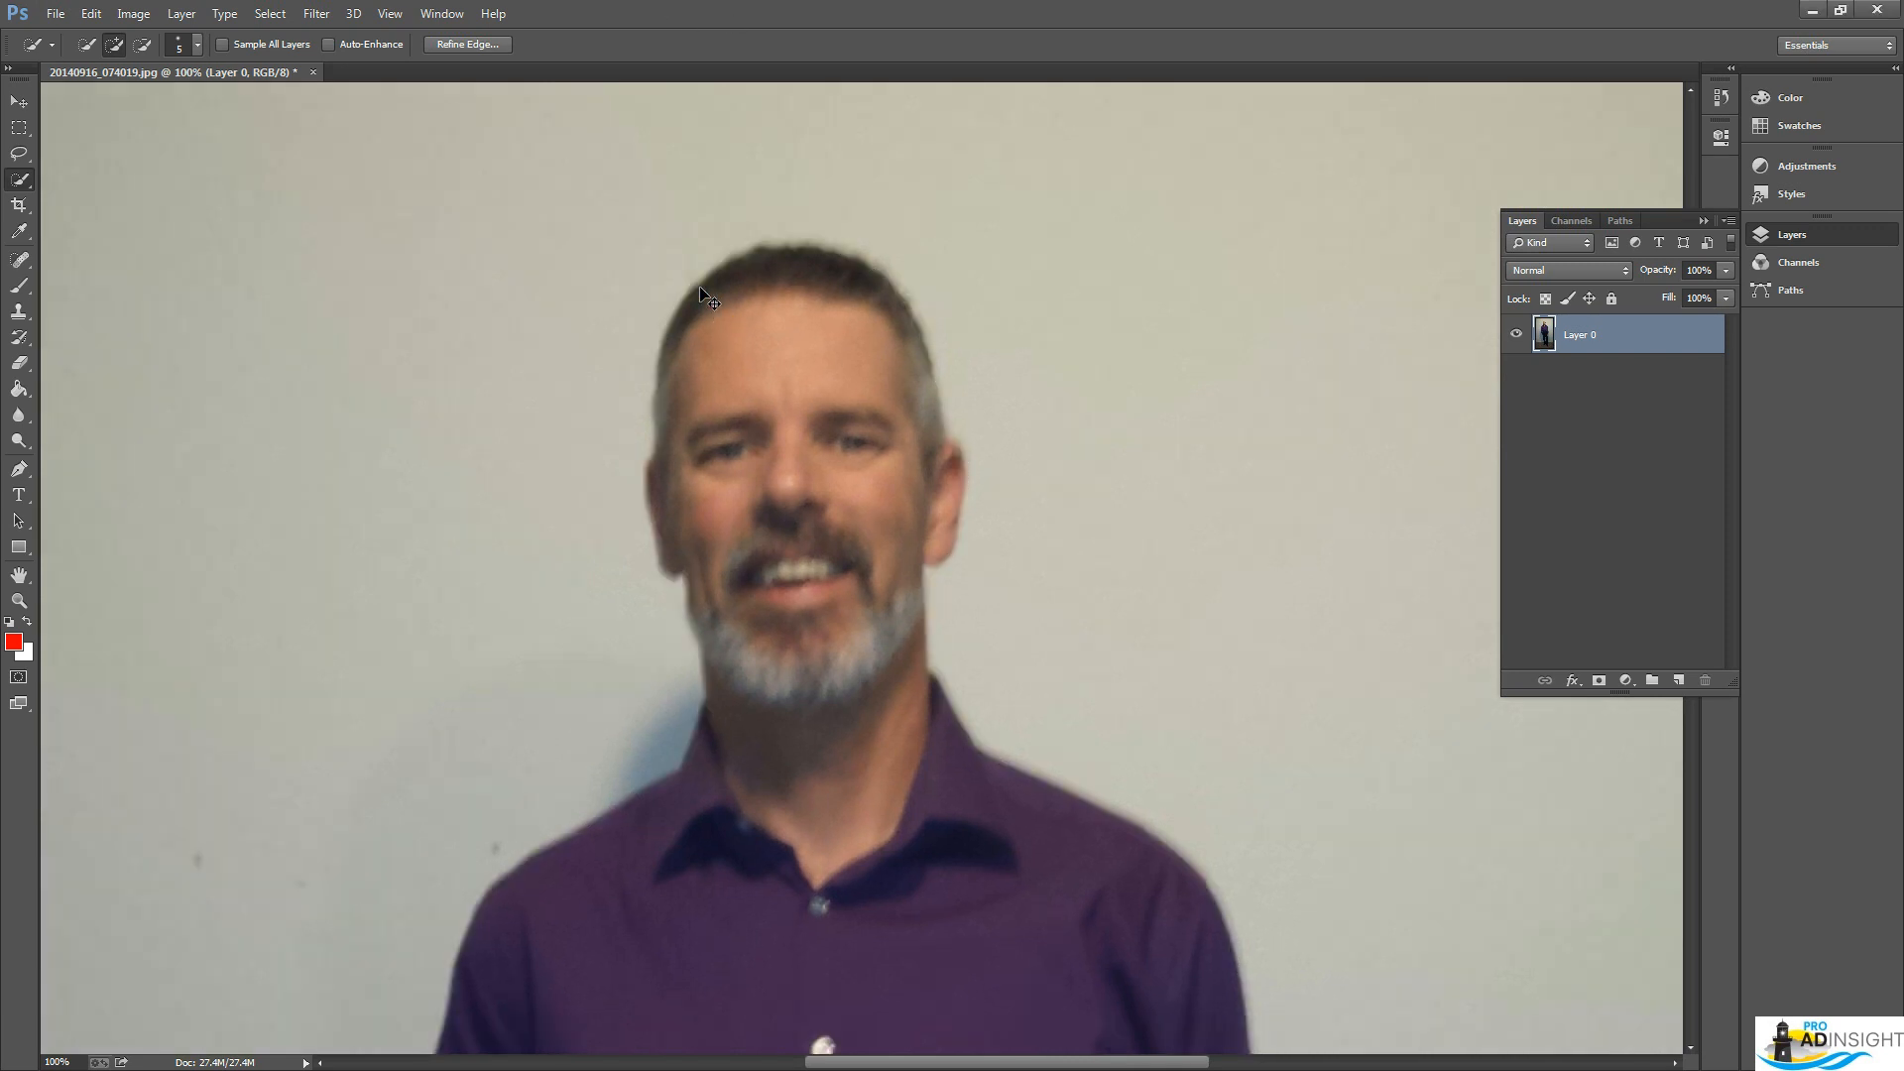
key("ctrl+minus")
key("ctrl+minus")
key("ctrl+minus")
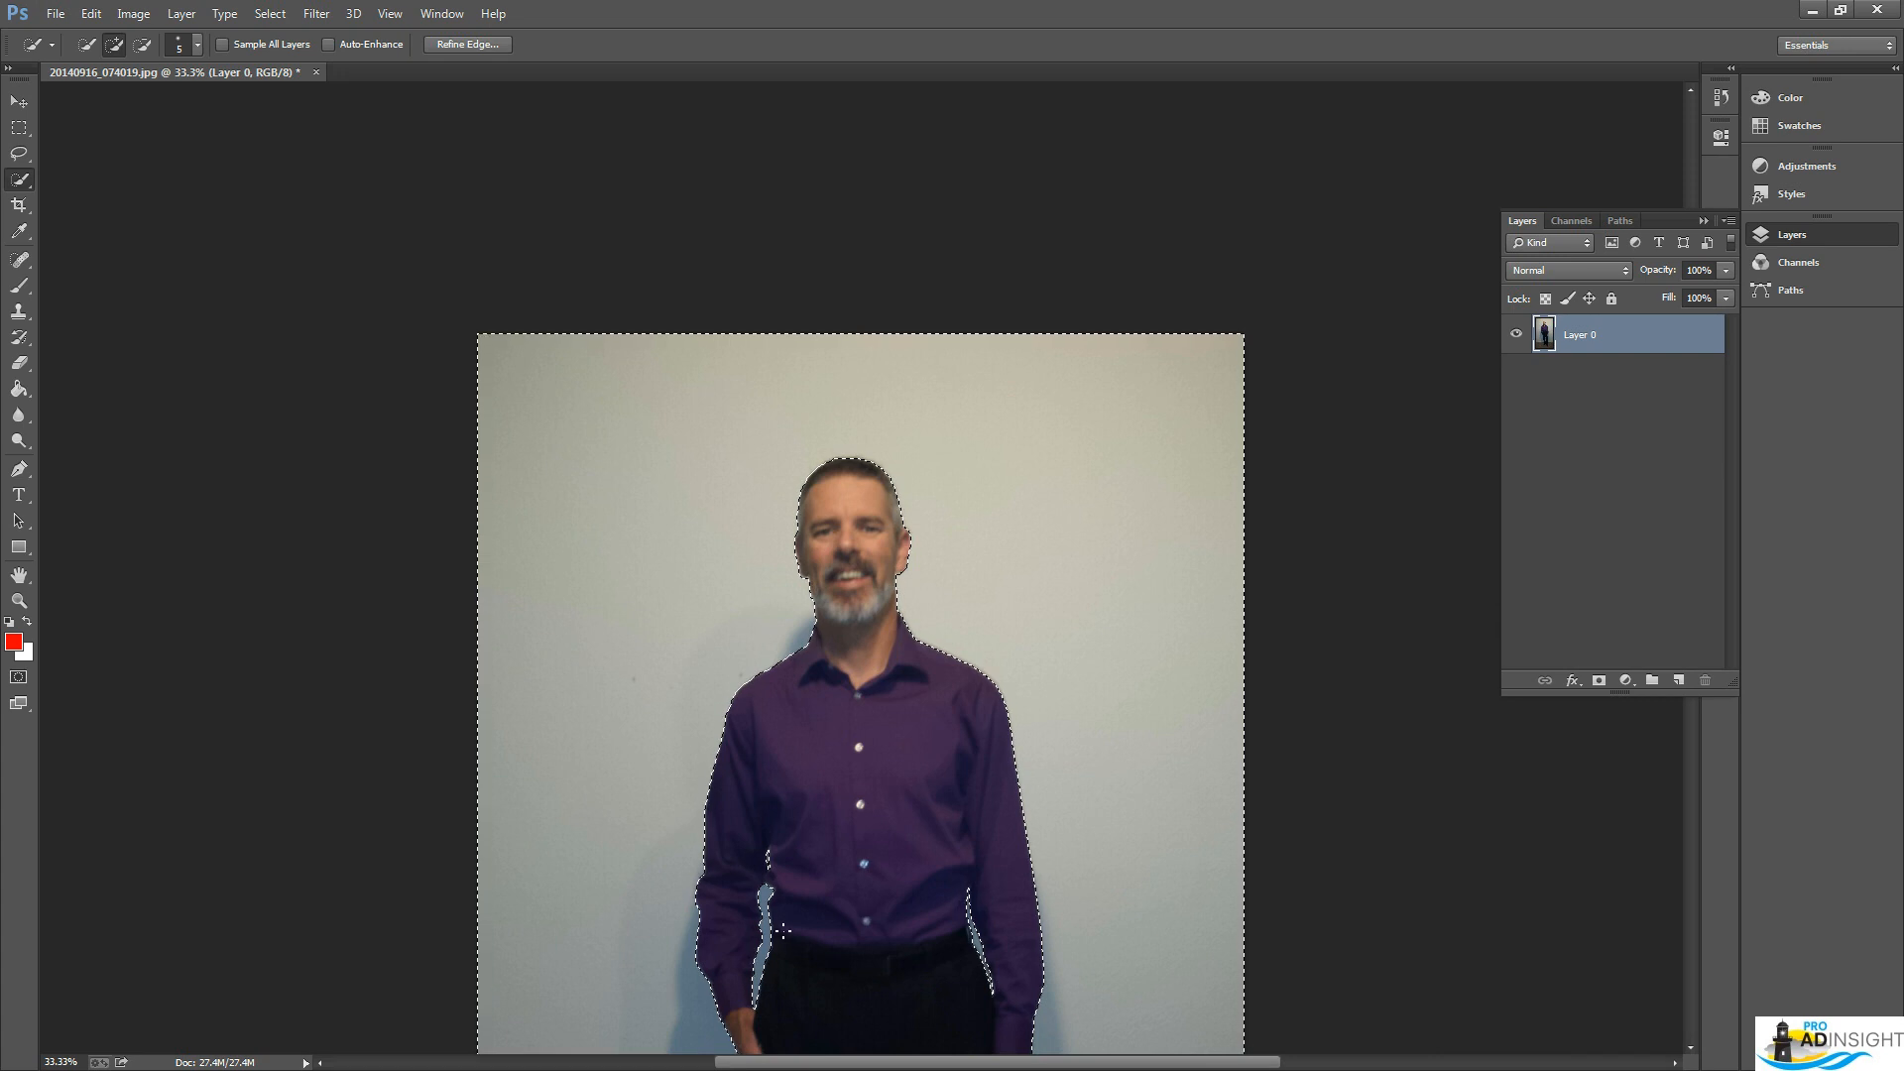
Examine the selection outline around the narrow gap between the man's left arm and waist
key("ctrl+d")
left_click_drag(893, 841, 844, 546)
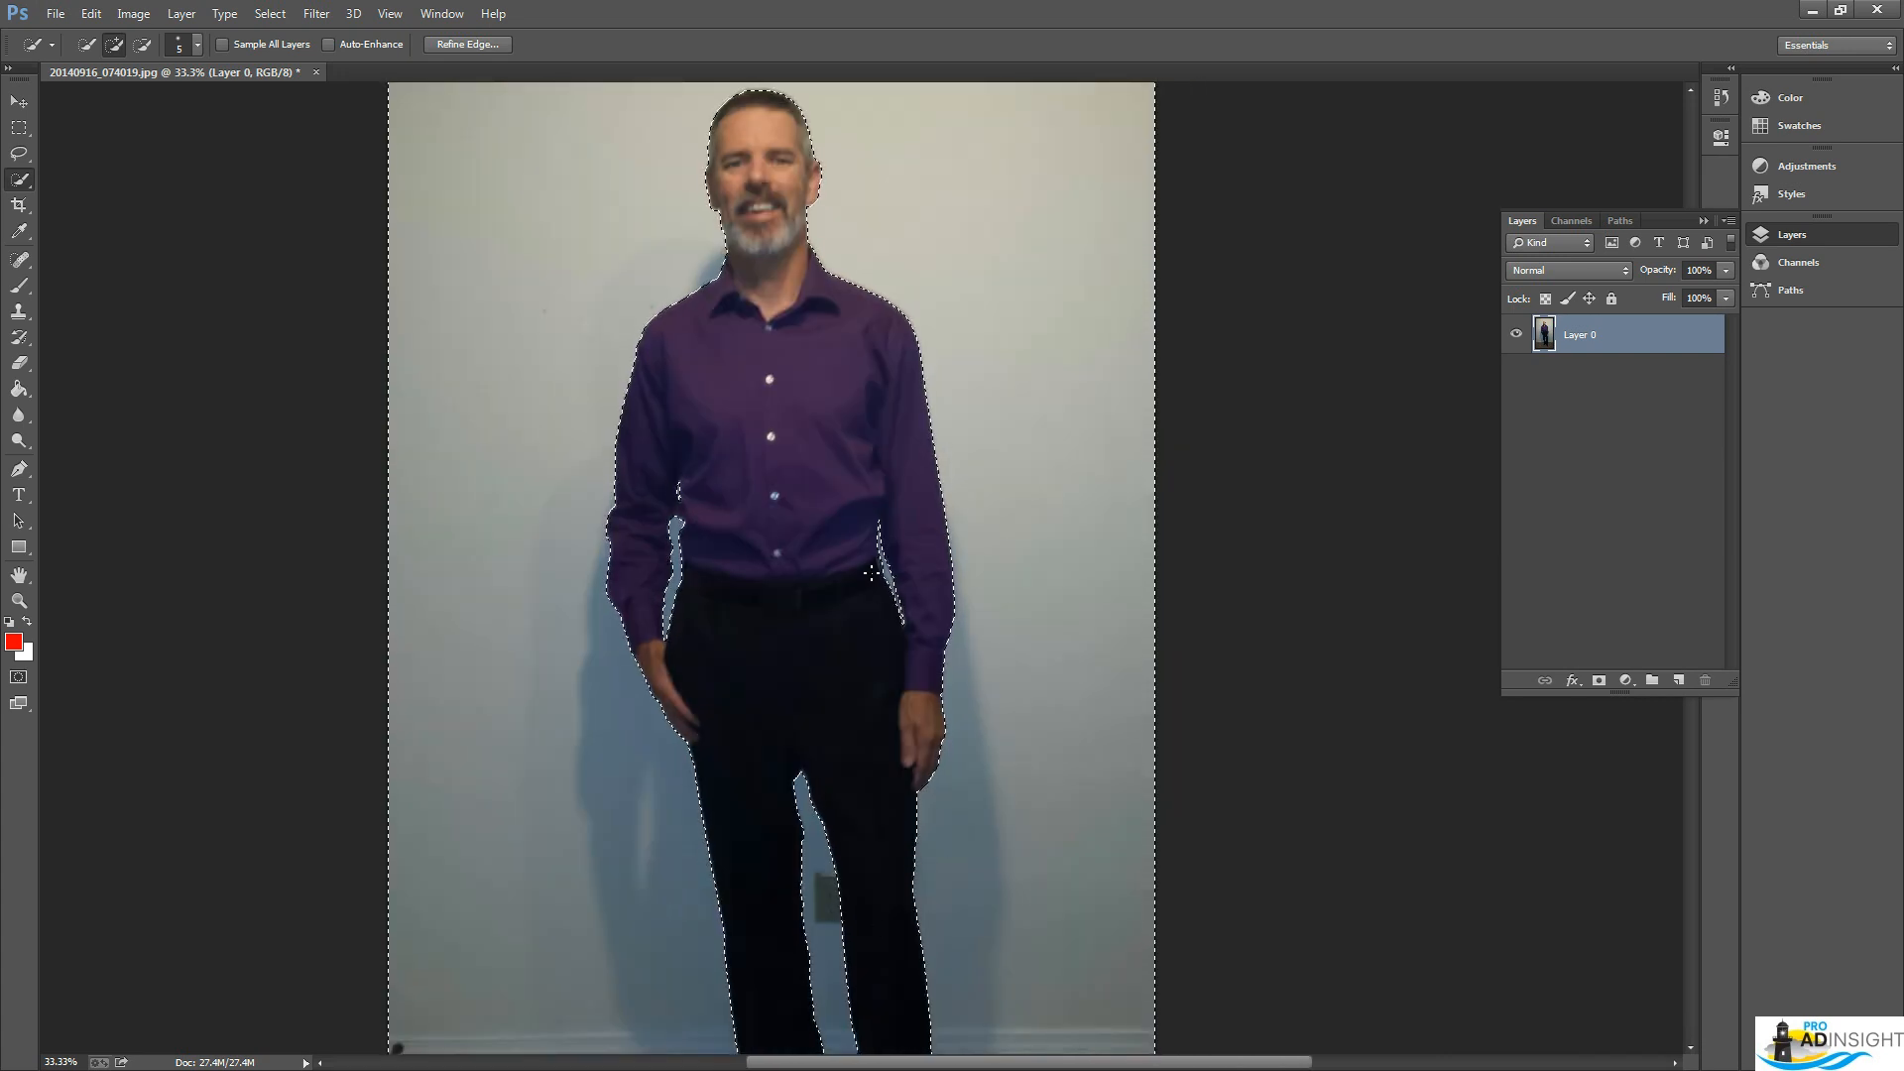
key("ctrl+d")
key("ctrl+plus")
key("ctrl+plus")
key("ctrl+plus")
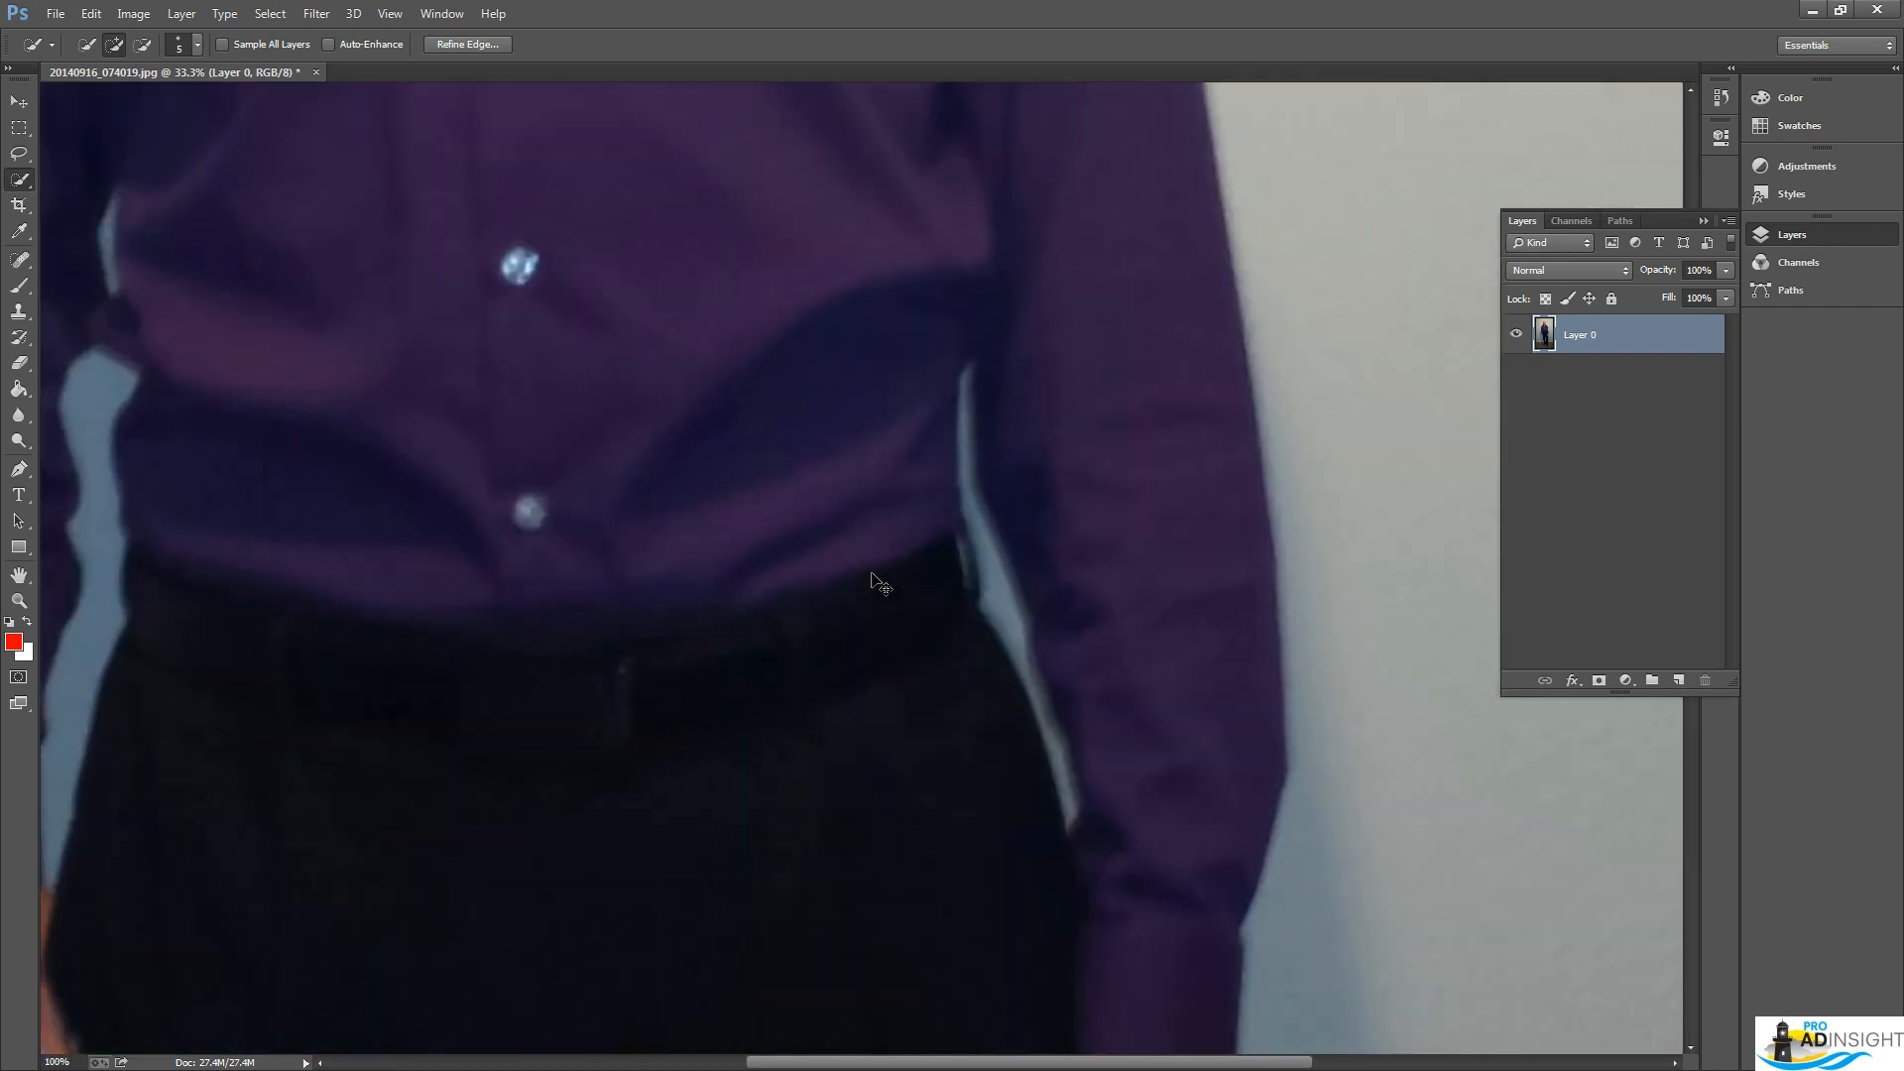
key("ctrl+plus")
key("ctrl+plus")
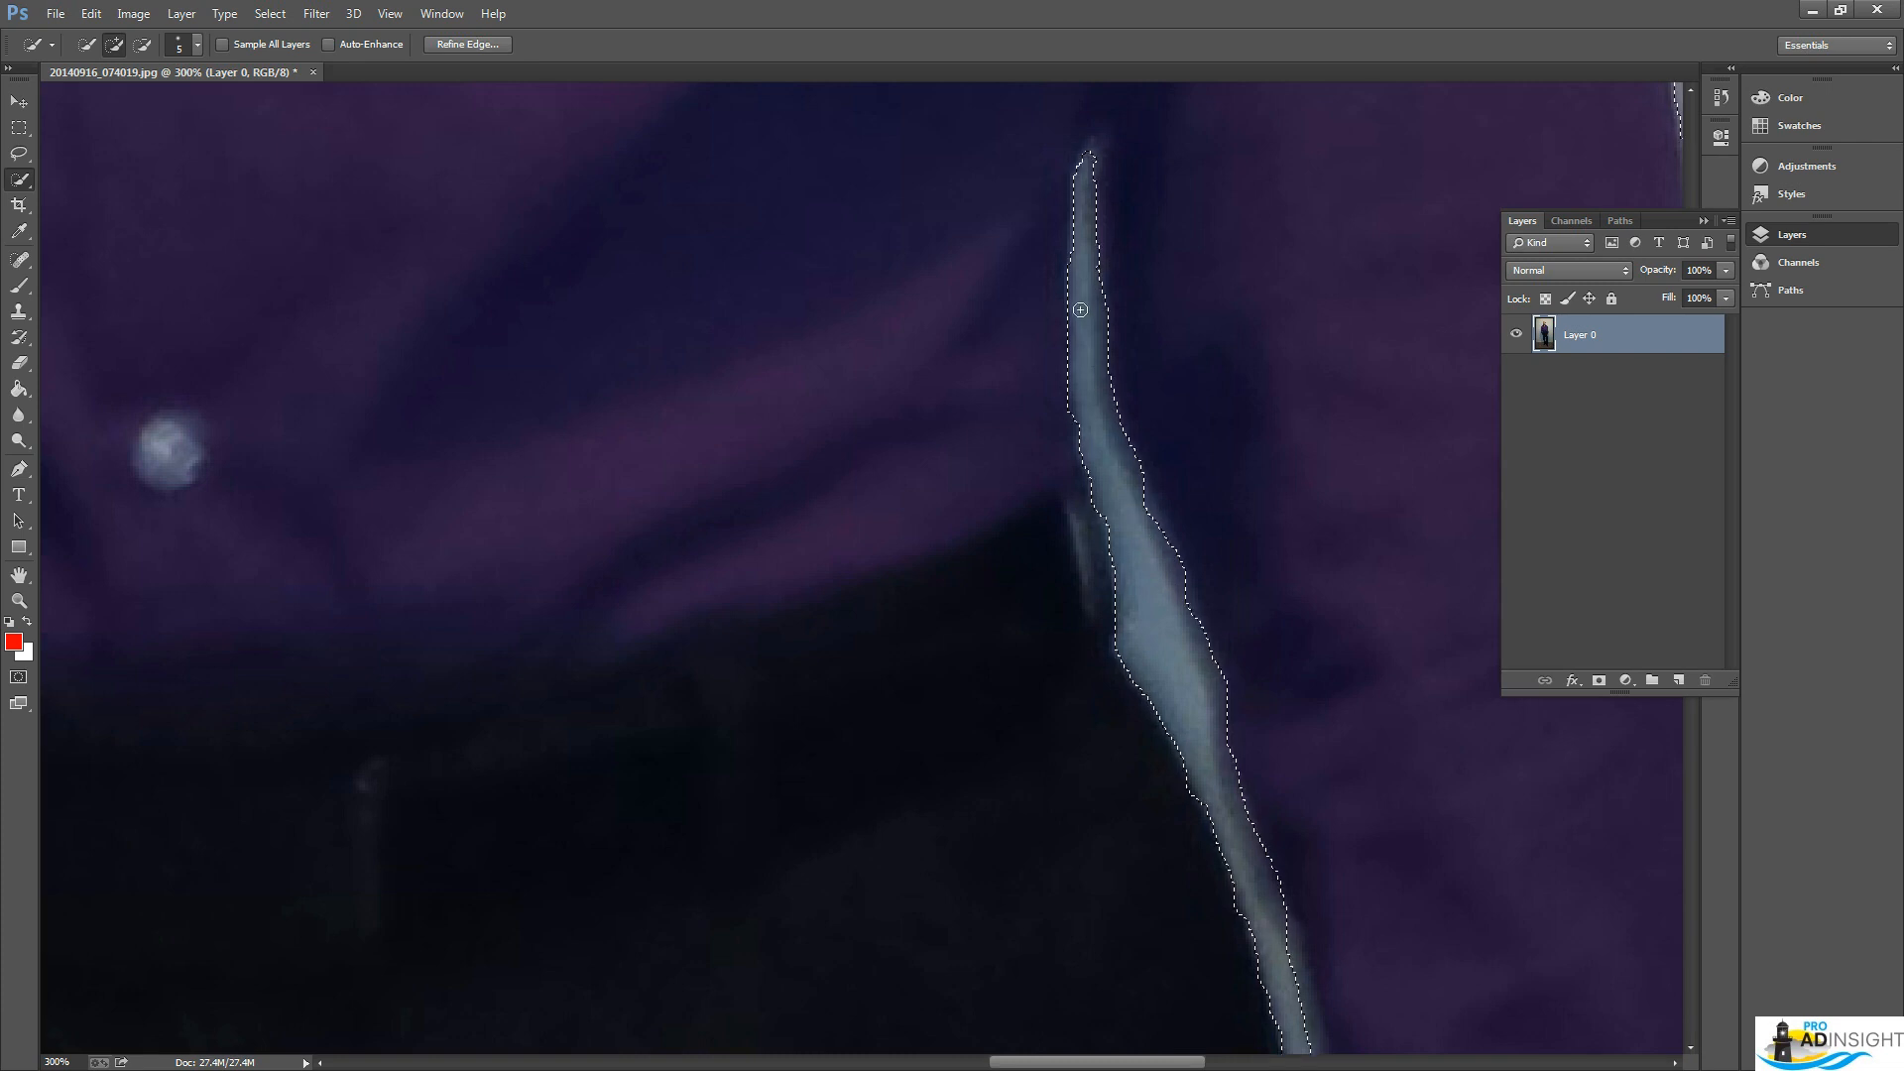
key("ctrl+minus")
key("ctrl+minus")
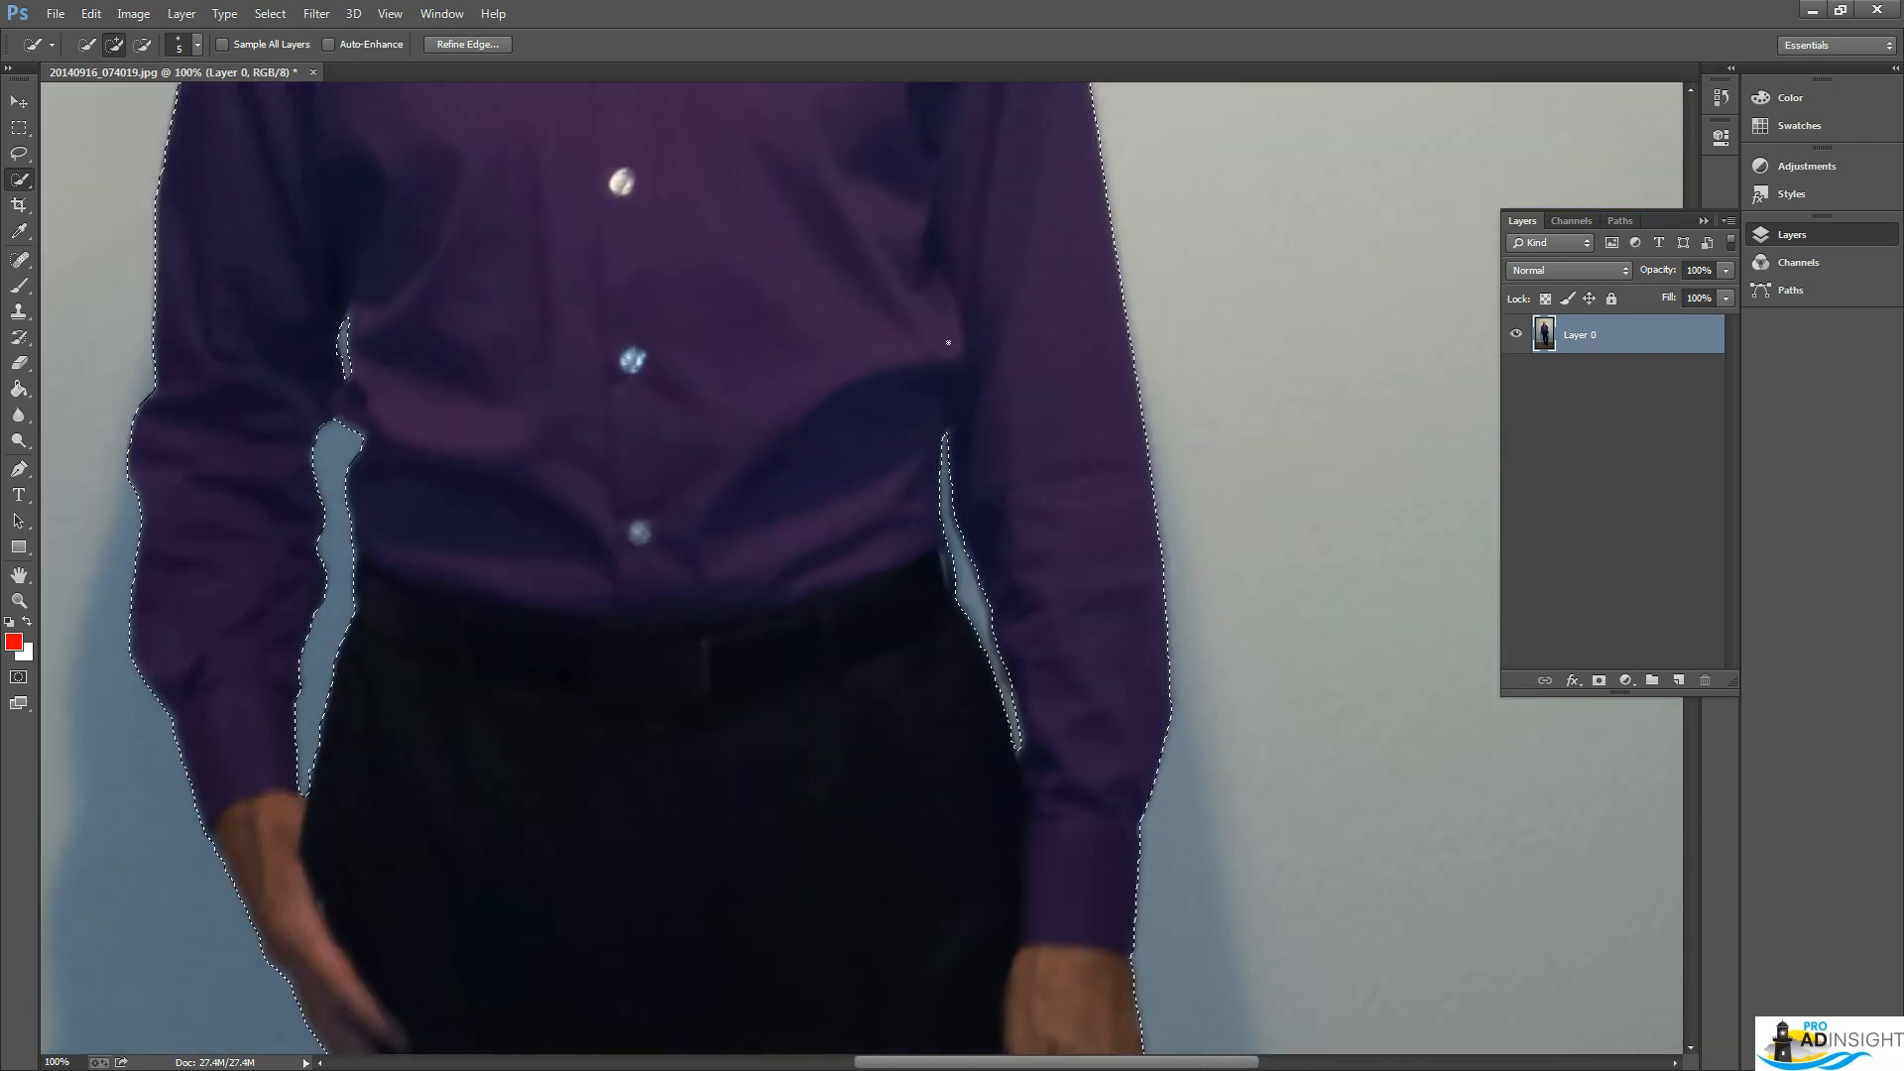
Add the small corner of wall beneath the man's left earlobe to the selection using a size 2 brush
left_click_drag(799, 128, 876, 1063)
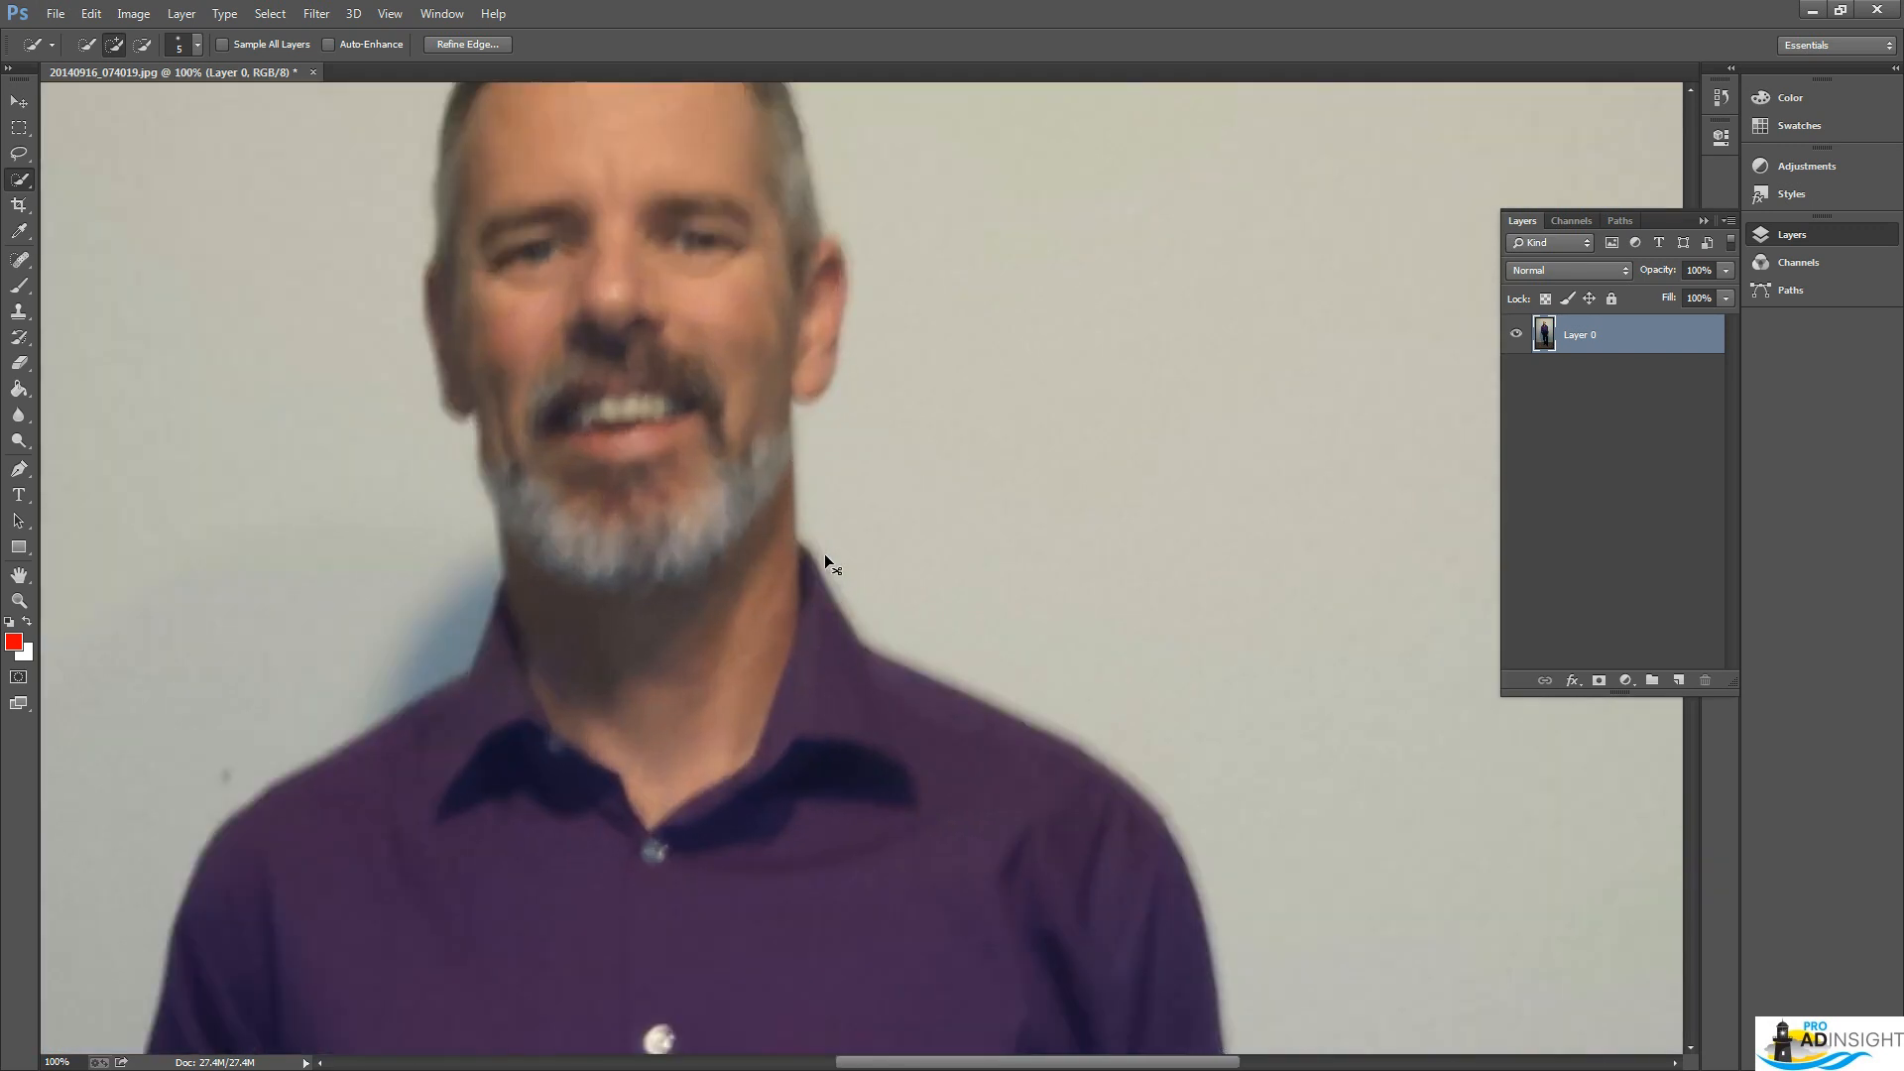
scroll(825, 554, "up", 4)
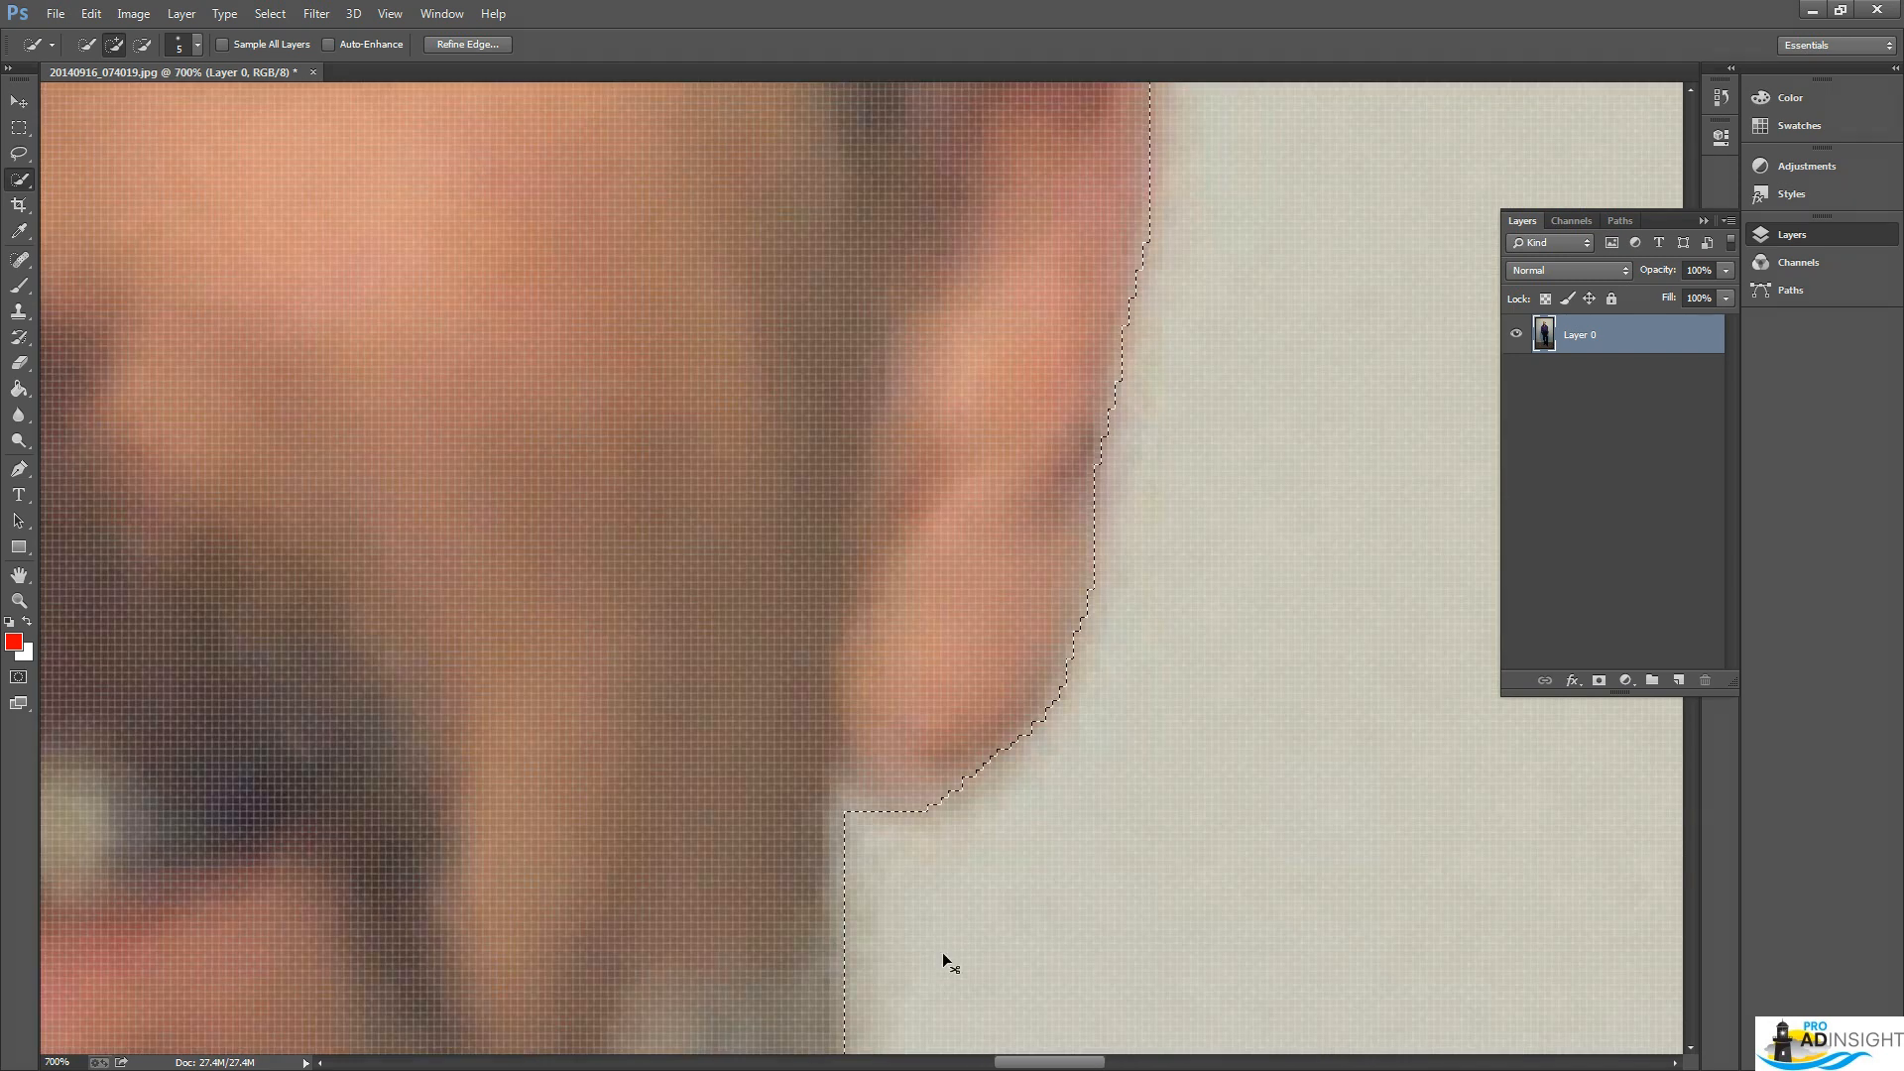
key("ctrl+minus")
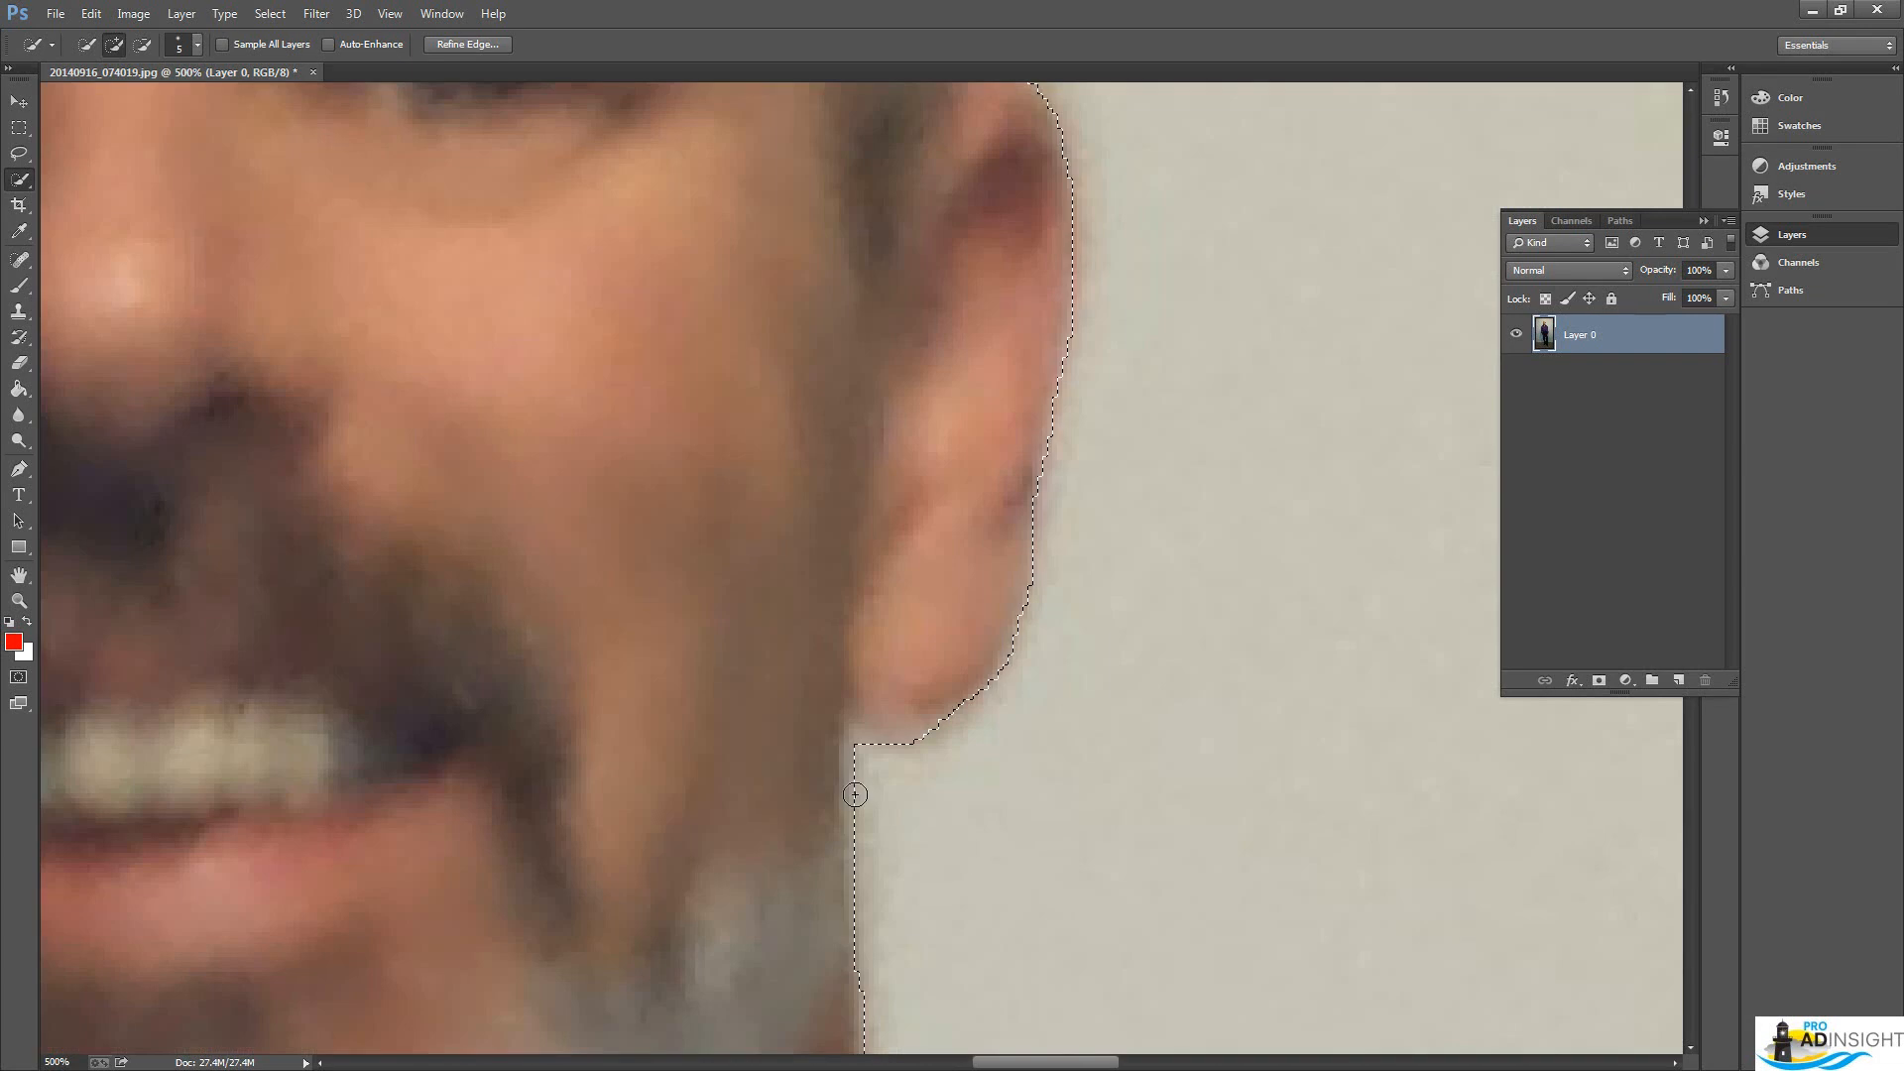
key("bracketleft")
key("bracketleft")
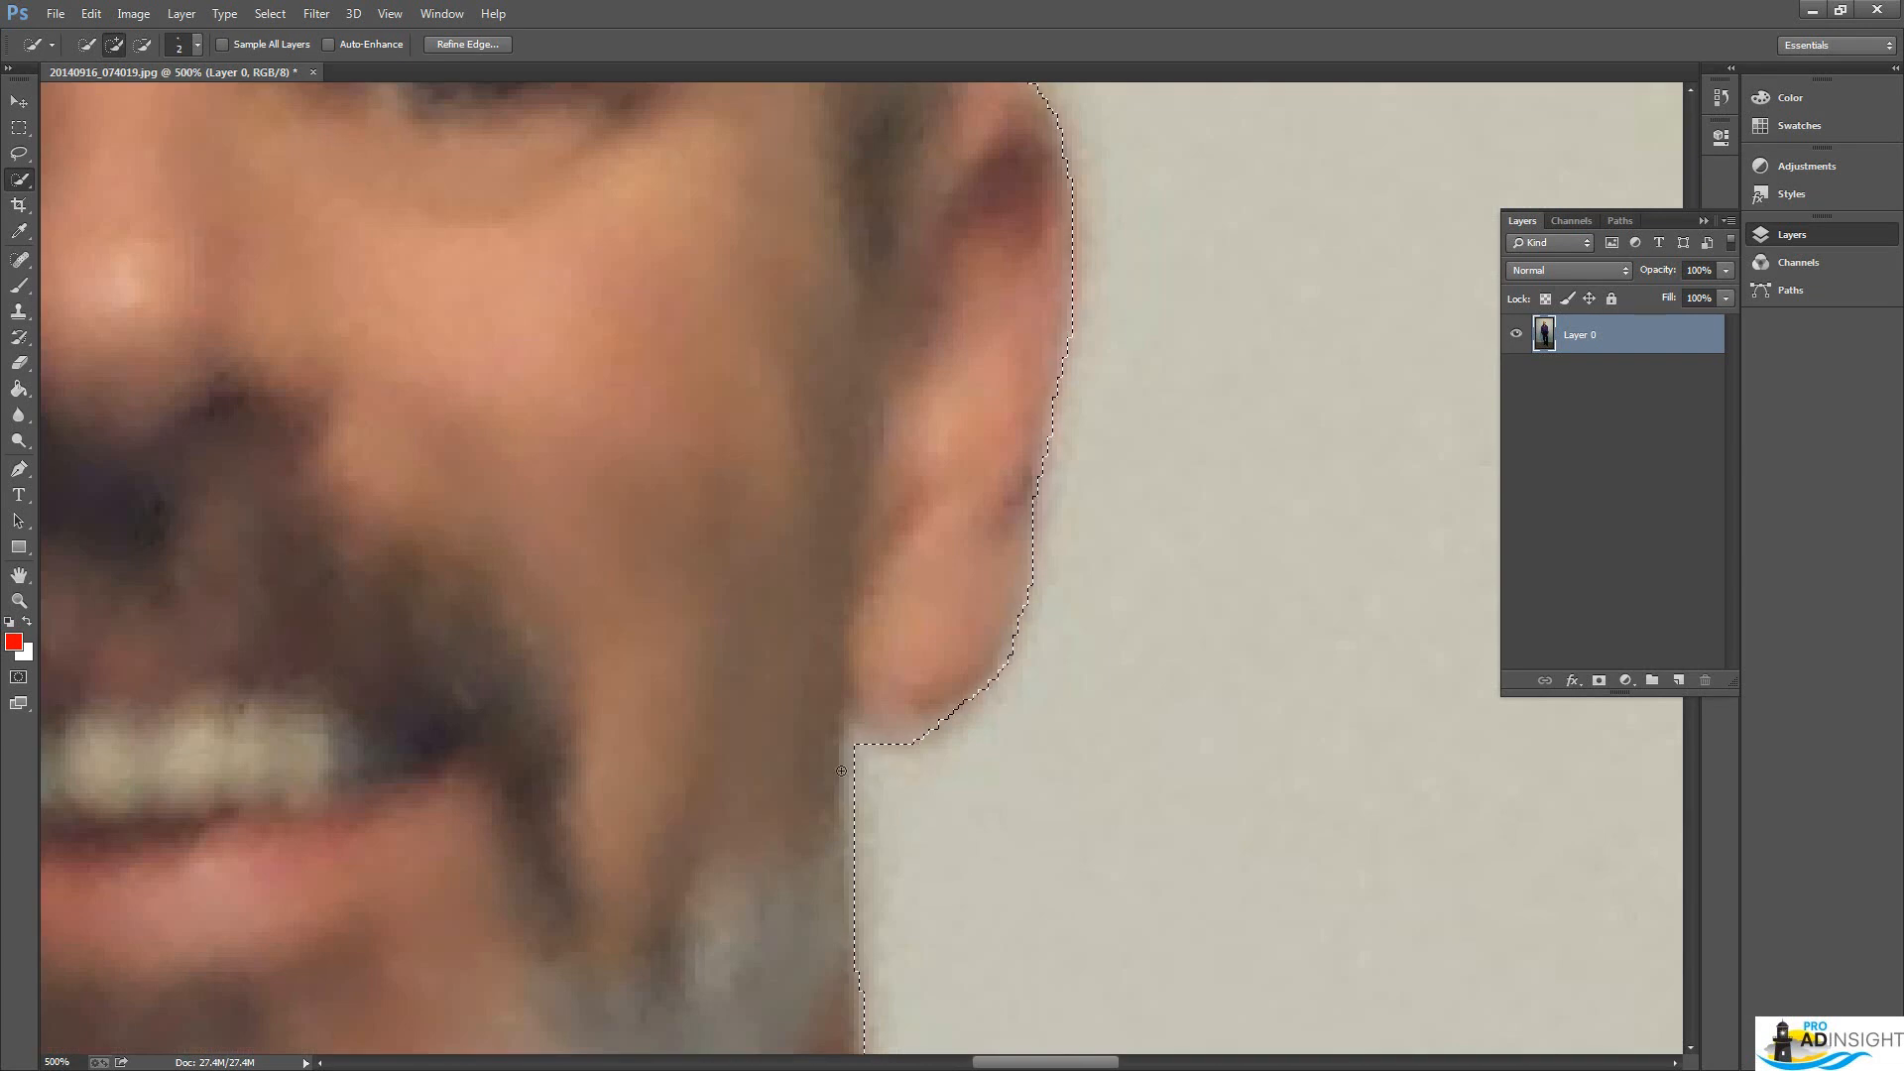
left_click(862, 749)
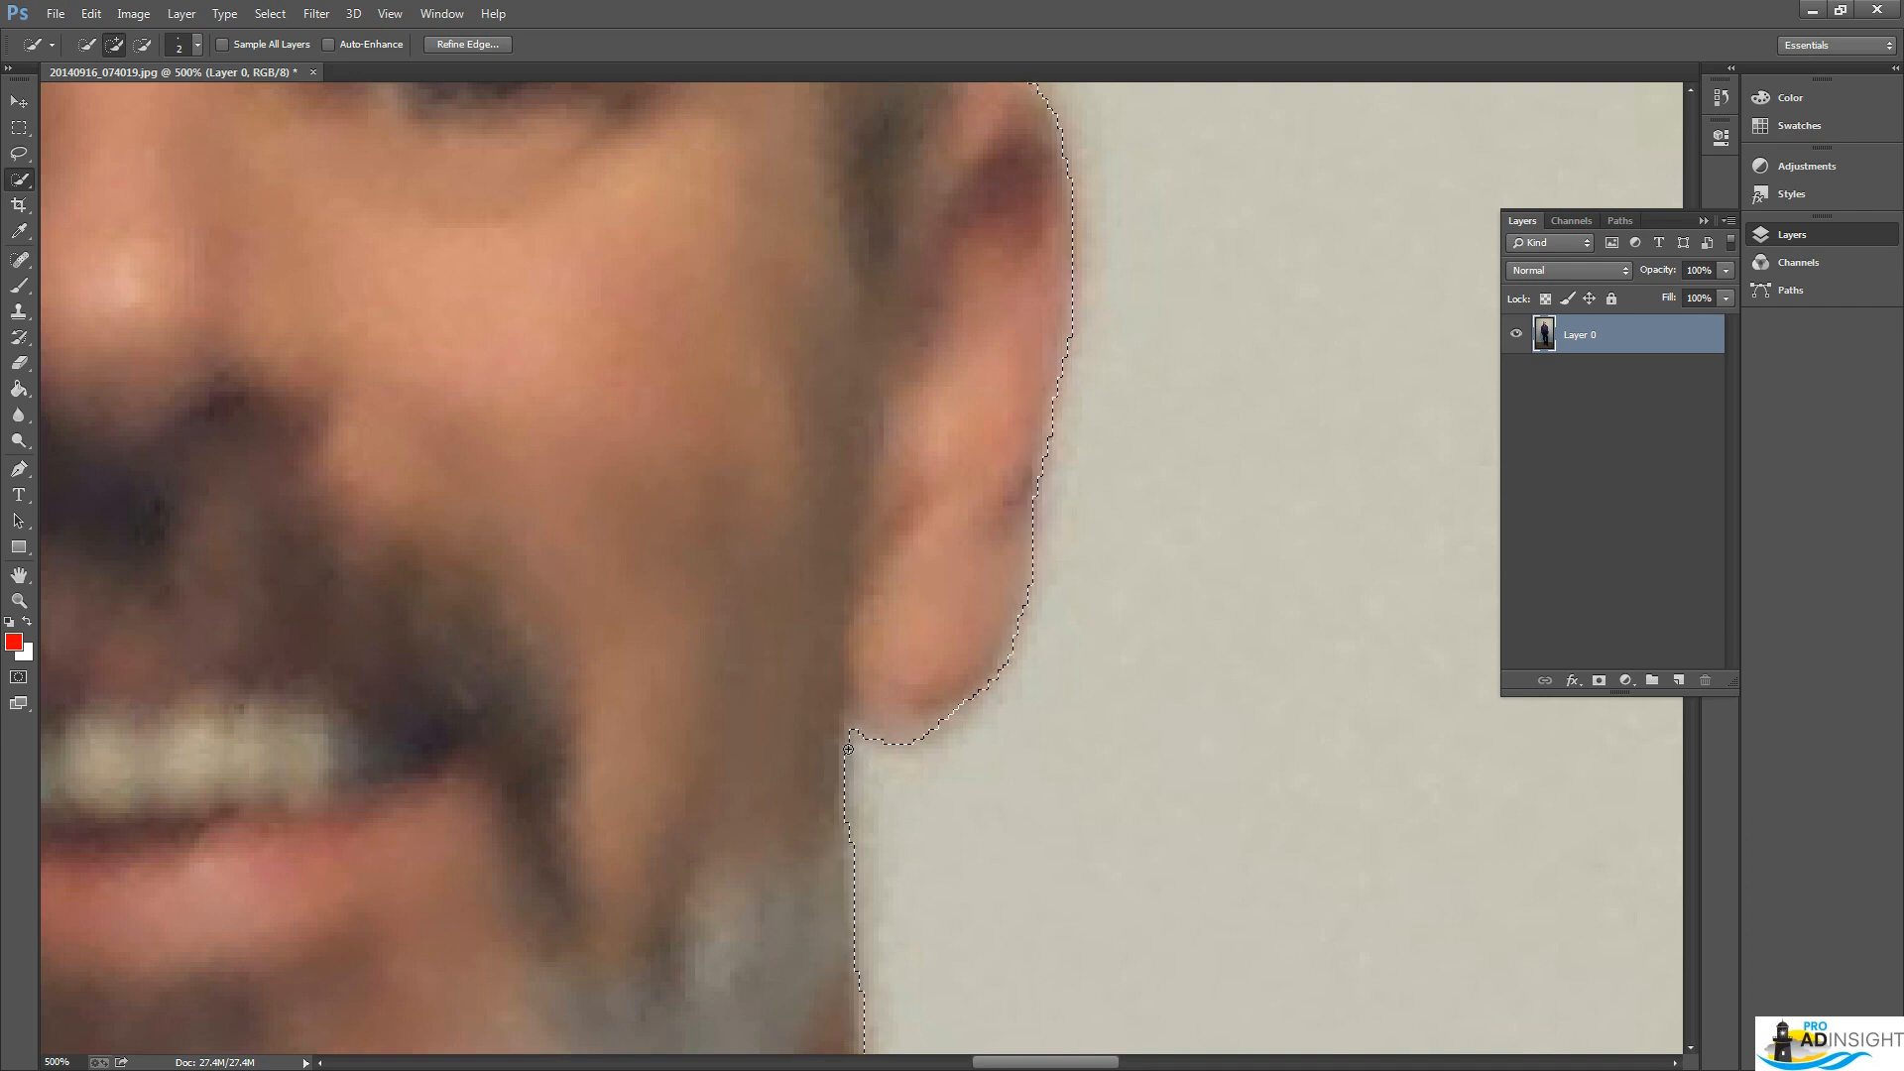
left_click_drag(850, 749, 853, 738)
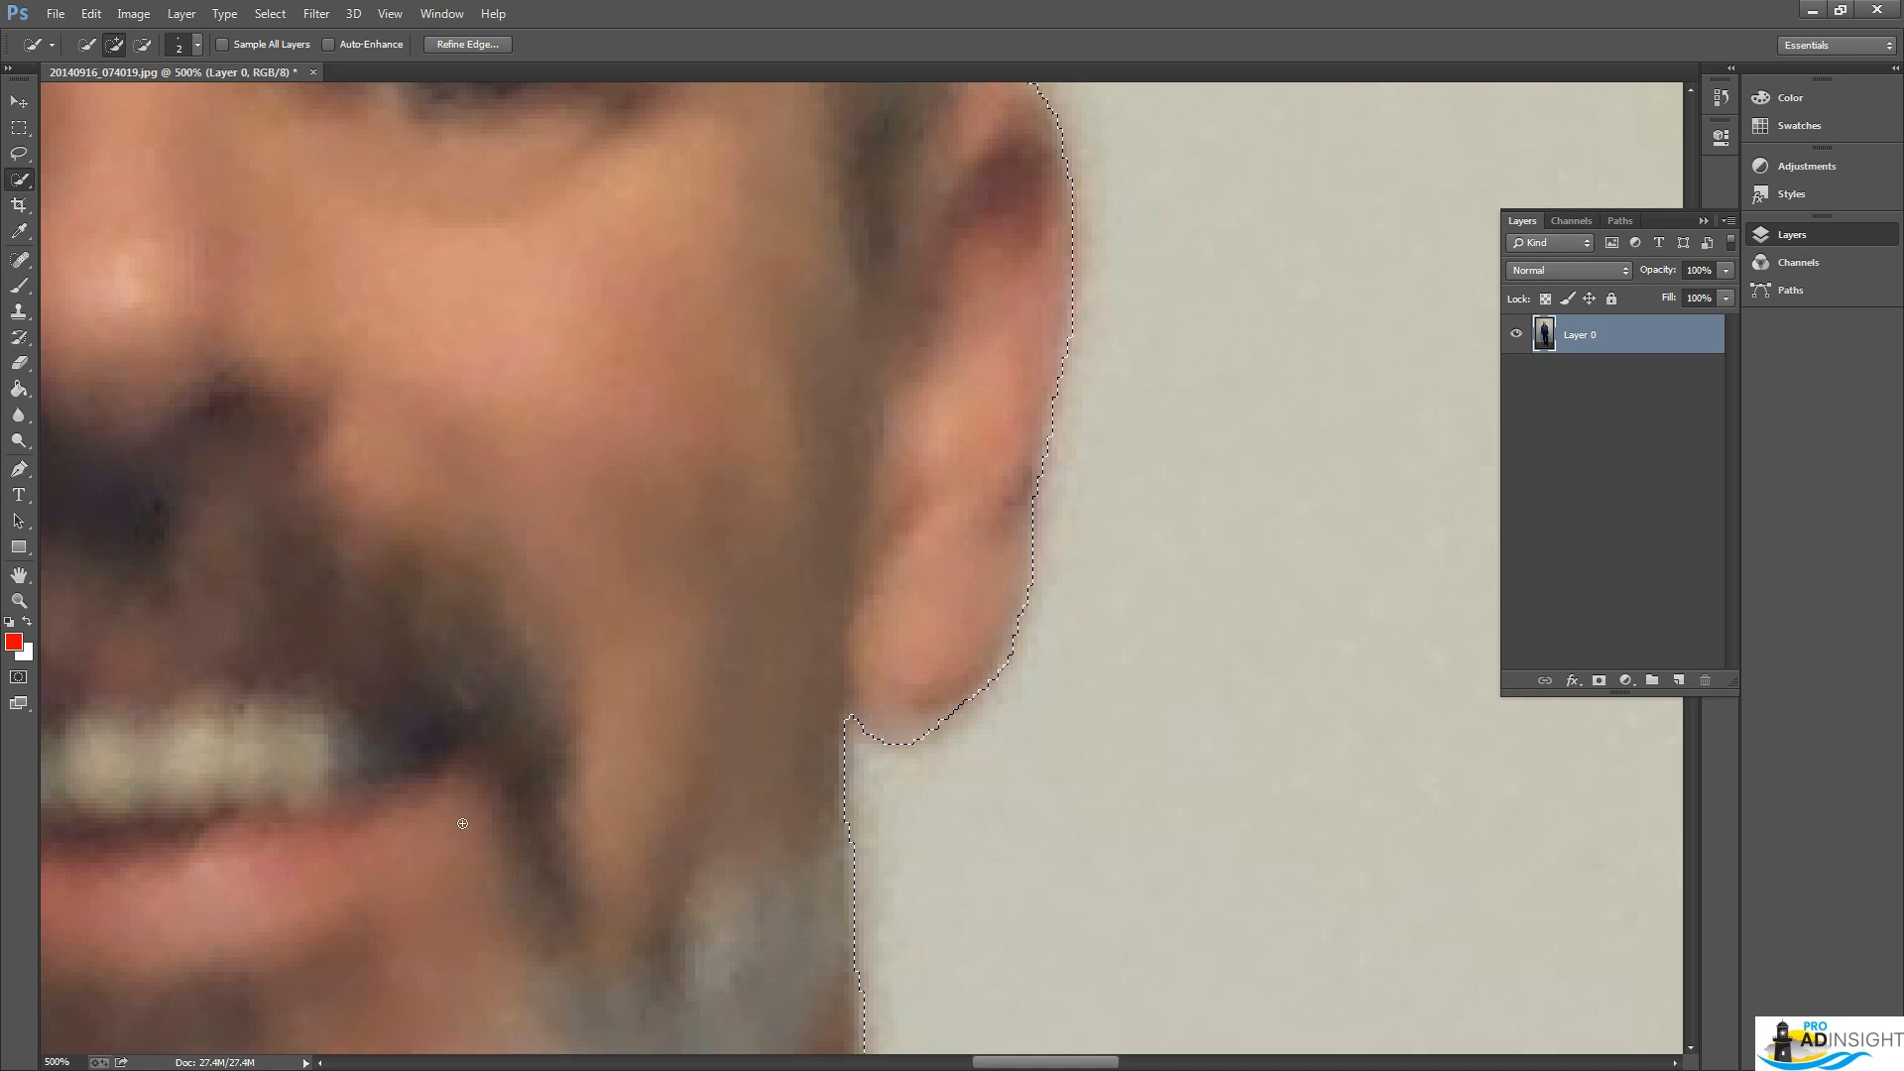
Add the wall notch beneath the man's right earlobe to the selection with the same small brush
left_click_drag(310, 802, 1327, 759)
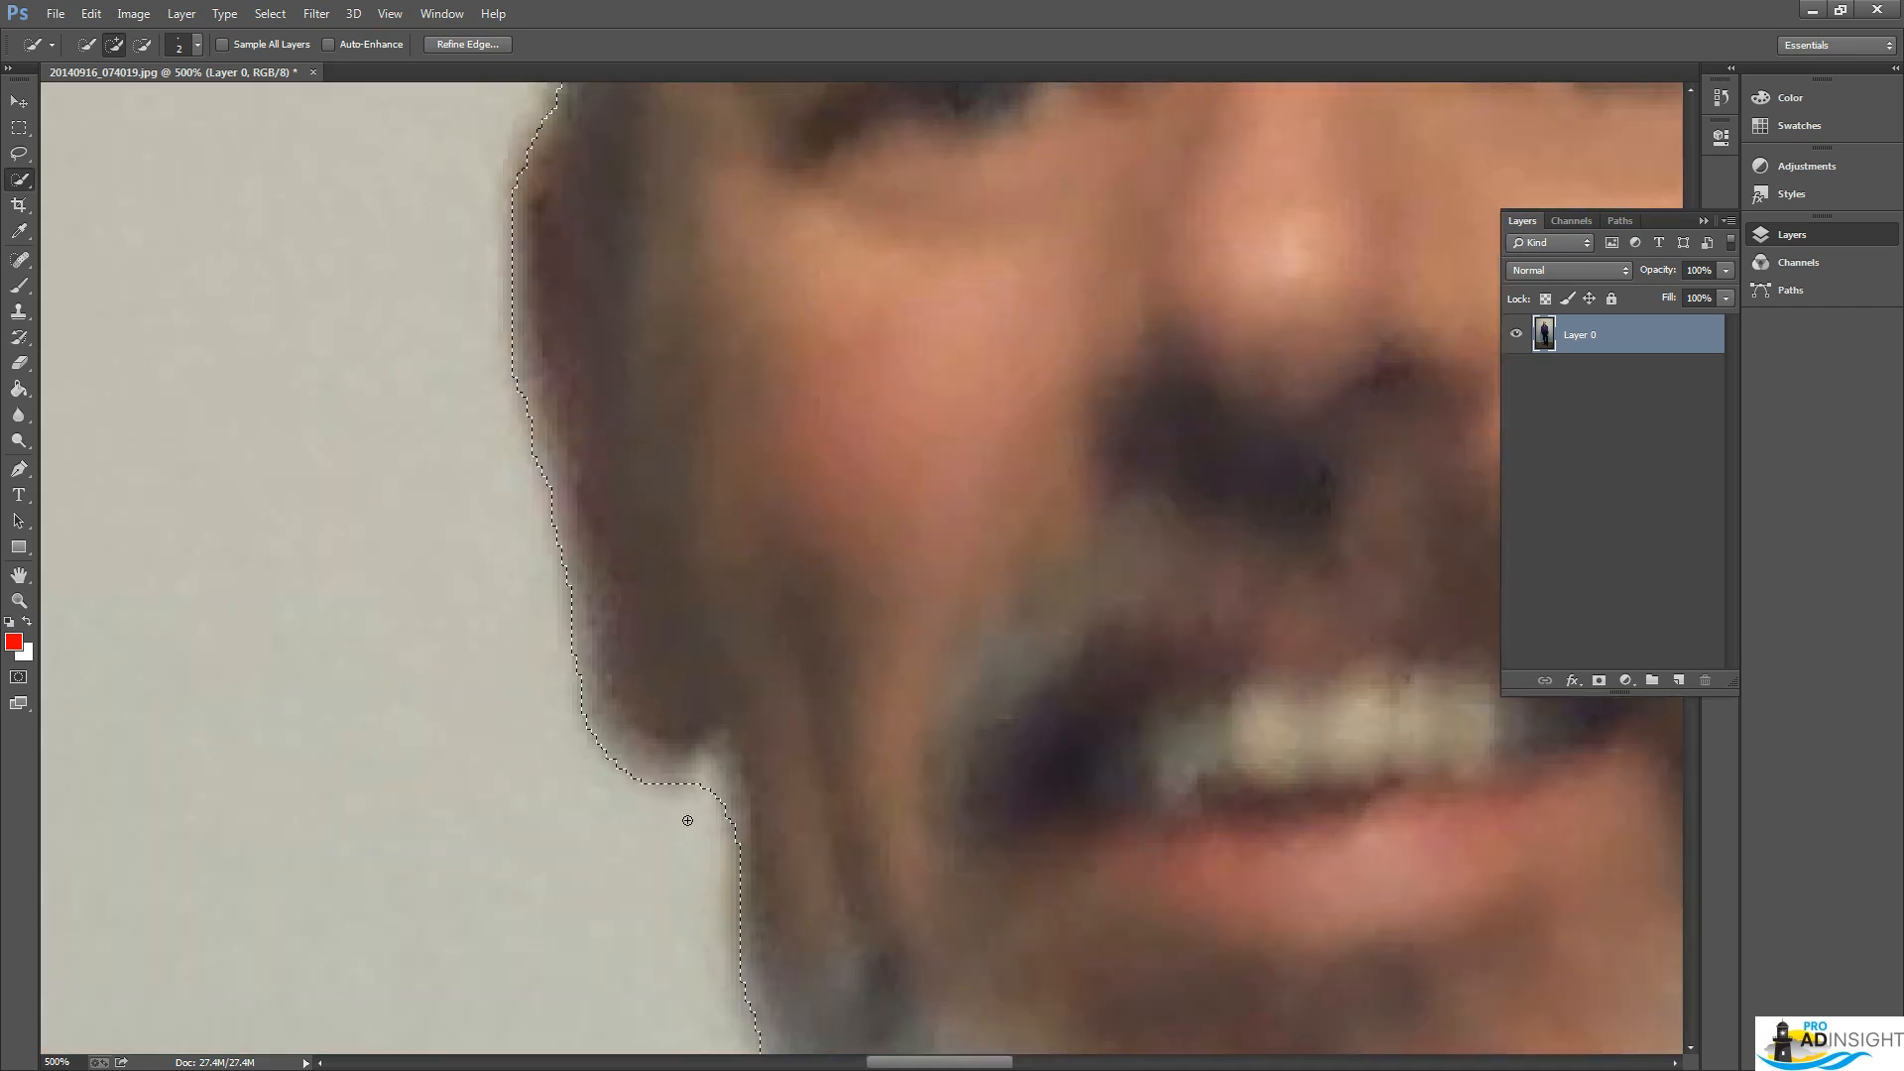
left_click_drag(707, 778, 713, 749)
mouse_move(718, 814)
left_mouse_down()
mouse_move(679, 752)
mouse_move(631, 766)
left_mouse_up()
key("ctrl+d")
Try deleting the selected background to preview the cutout, and undo the deletion
key("ctrl+minus")
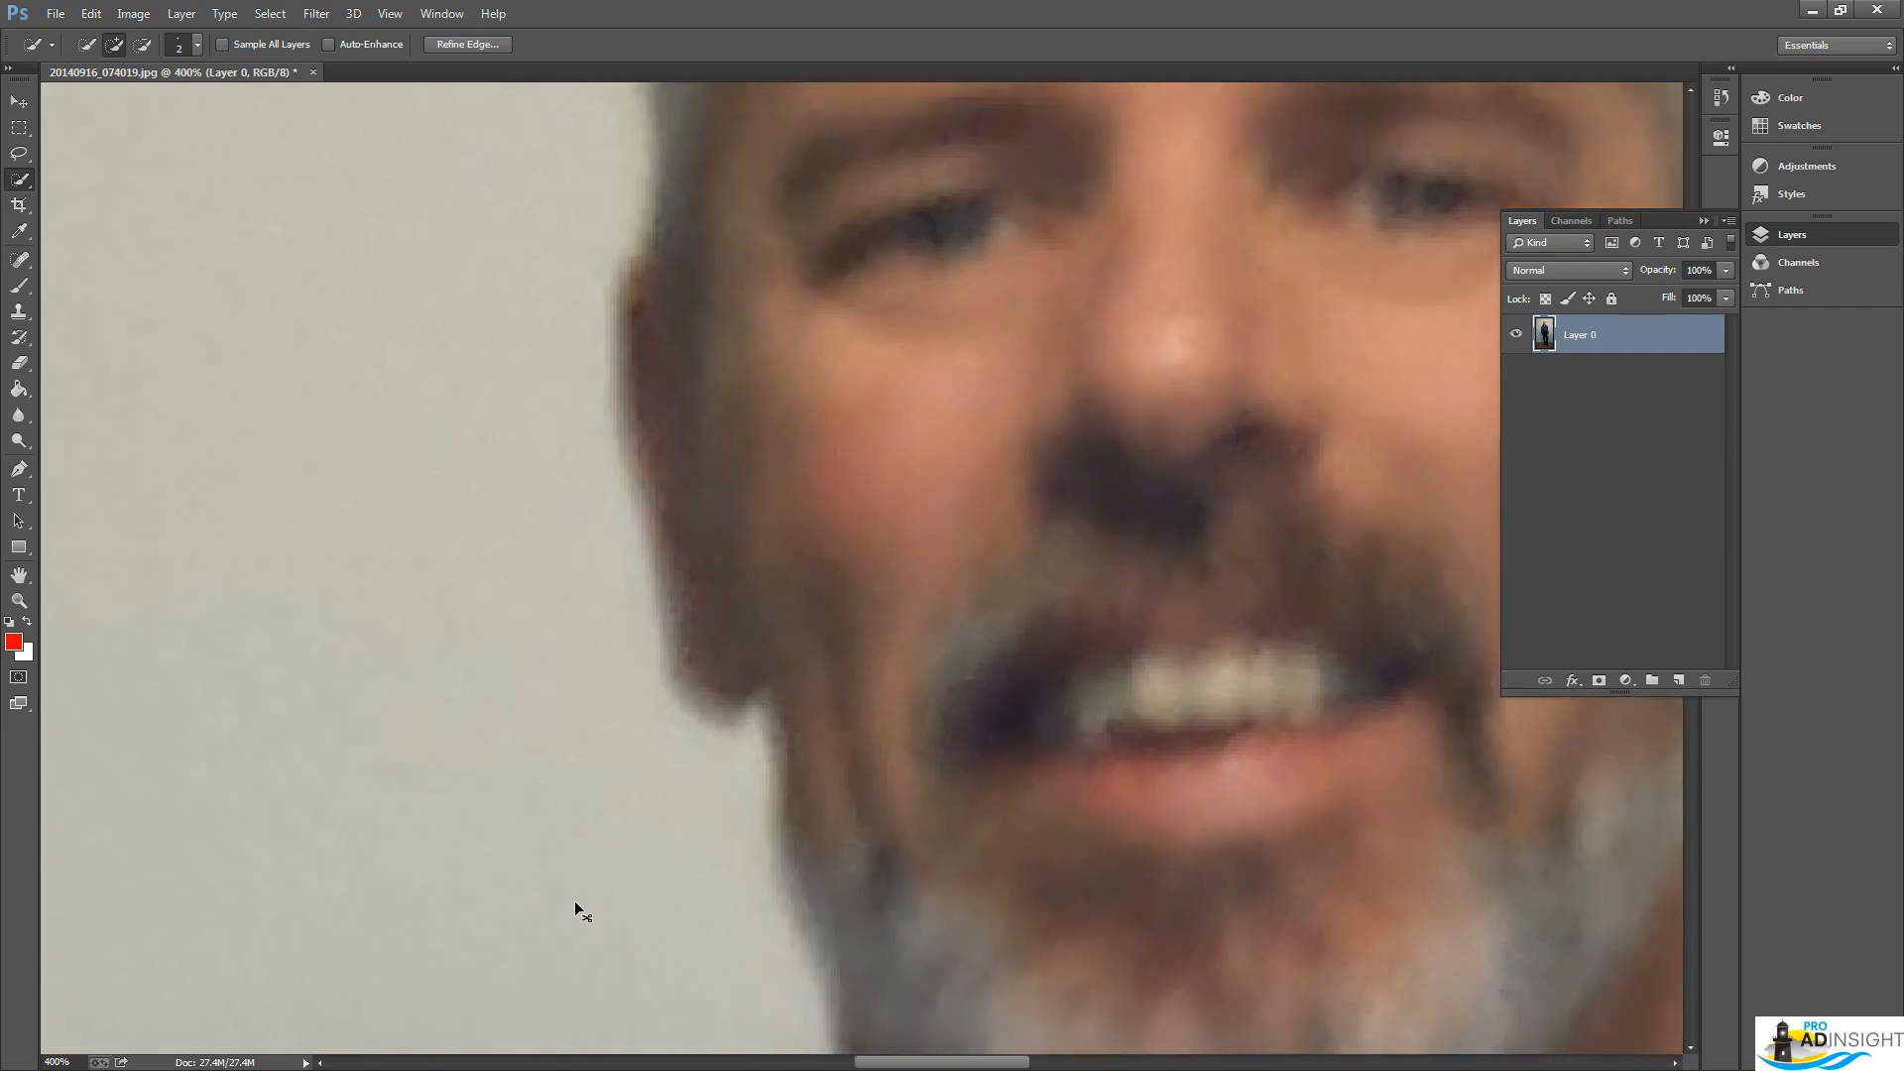
key("ctrl+0")
key("ctrl+minus")
key("ctrl+shift+d")
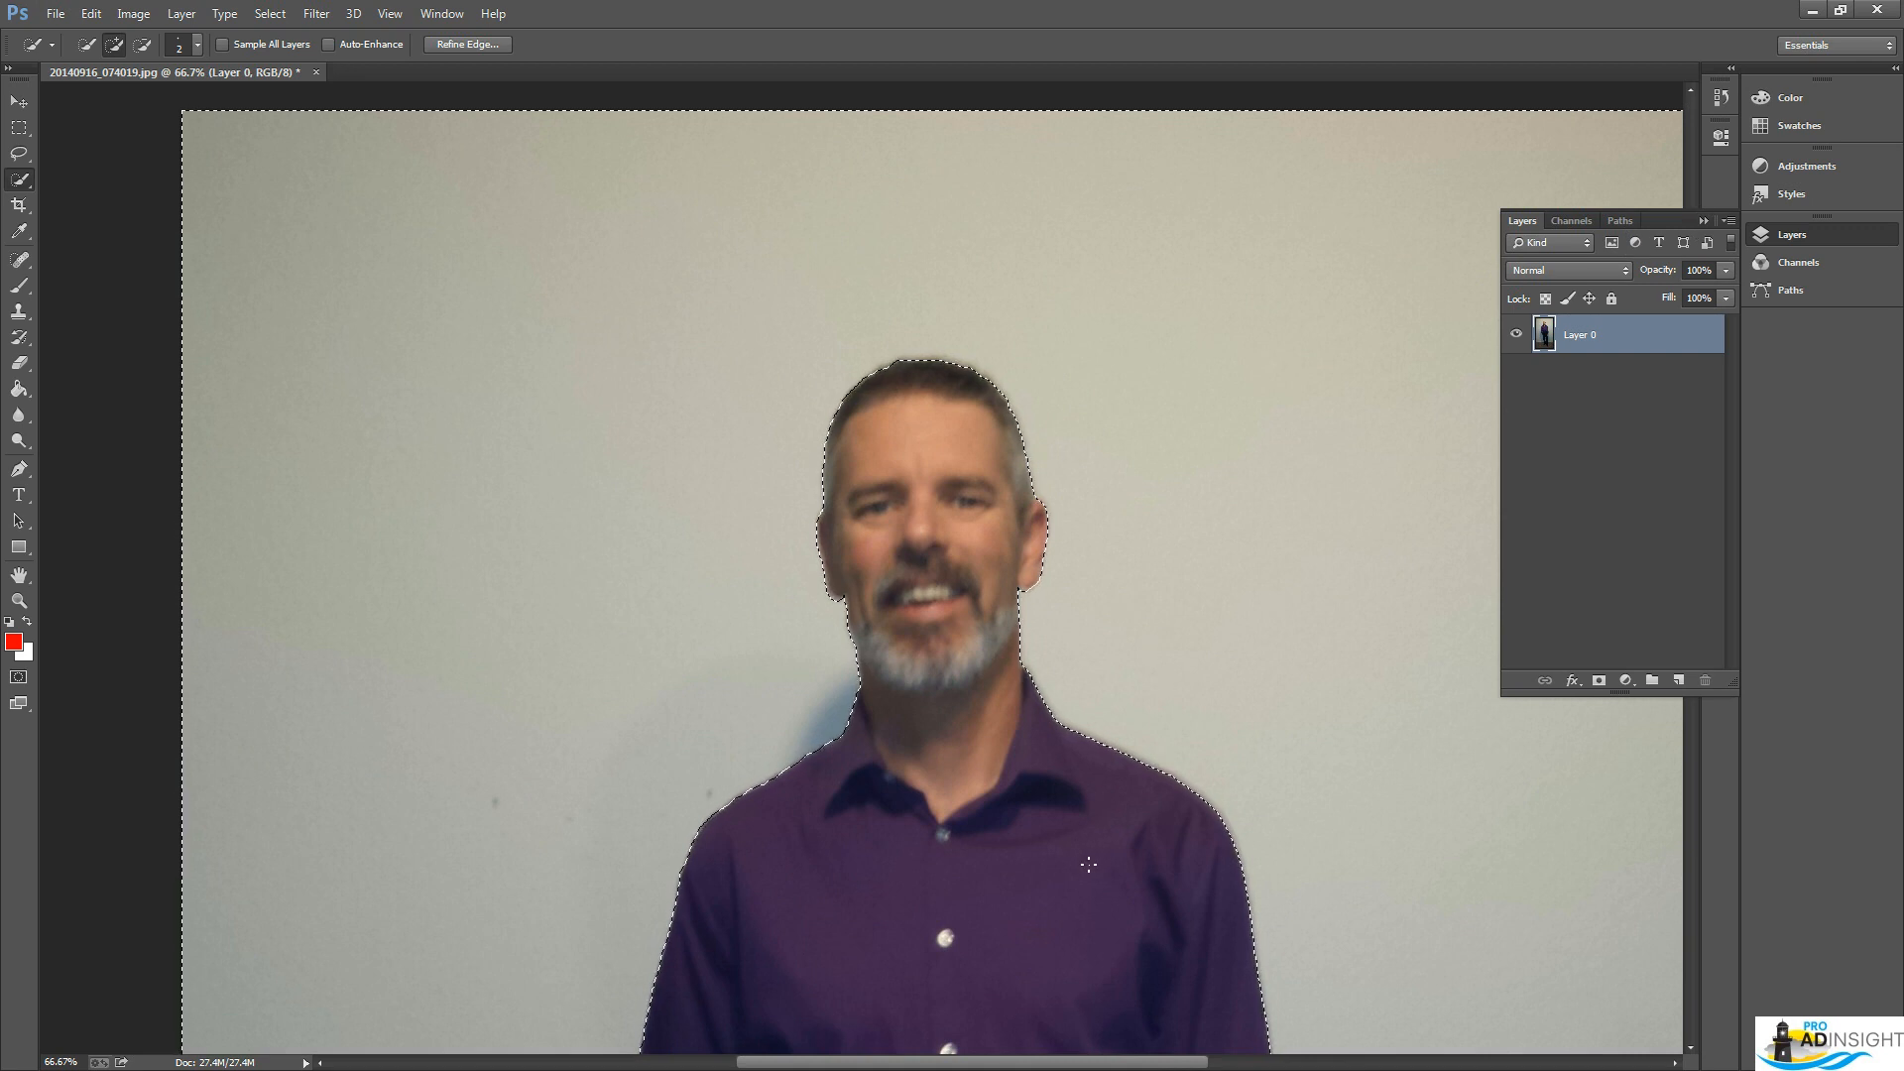
key("ctrl+minus")
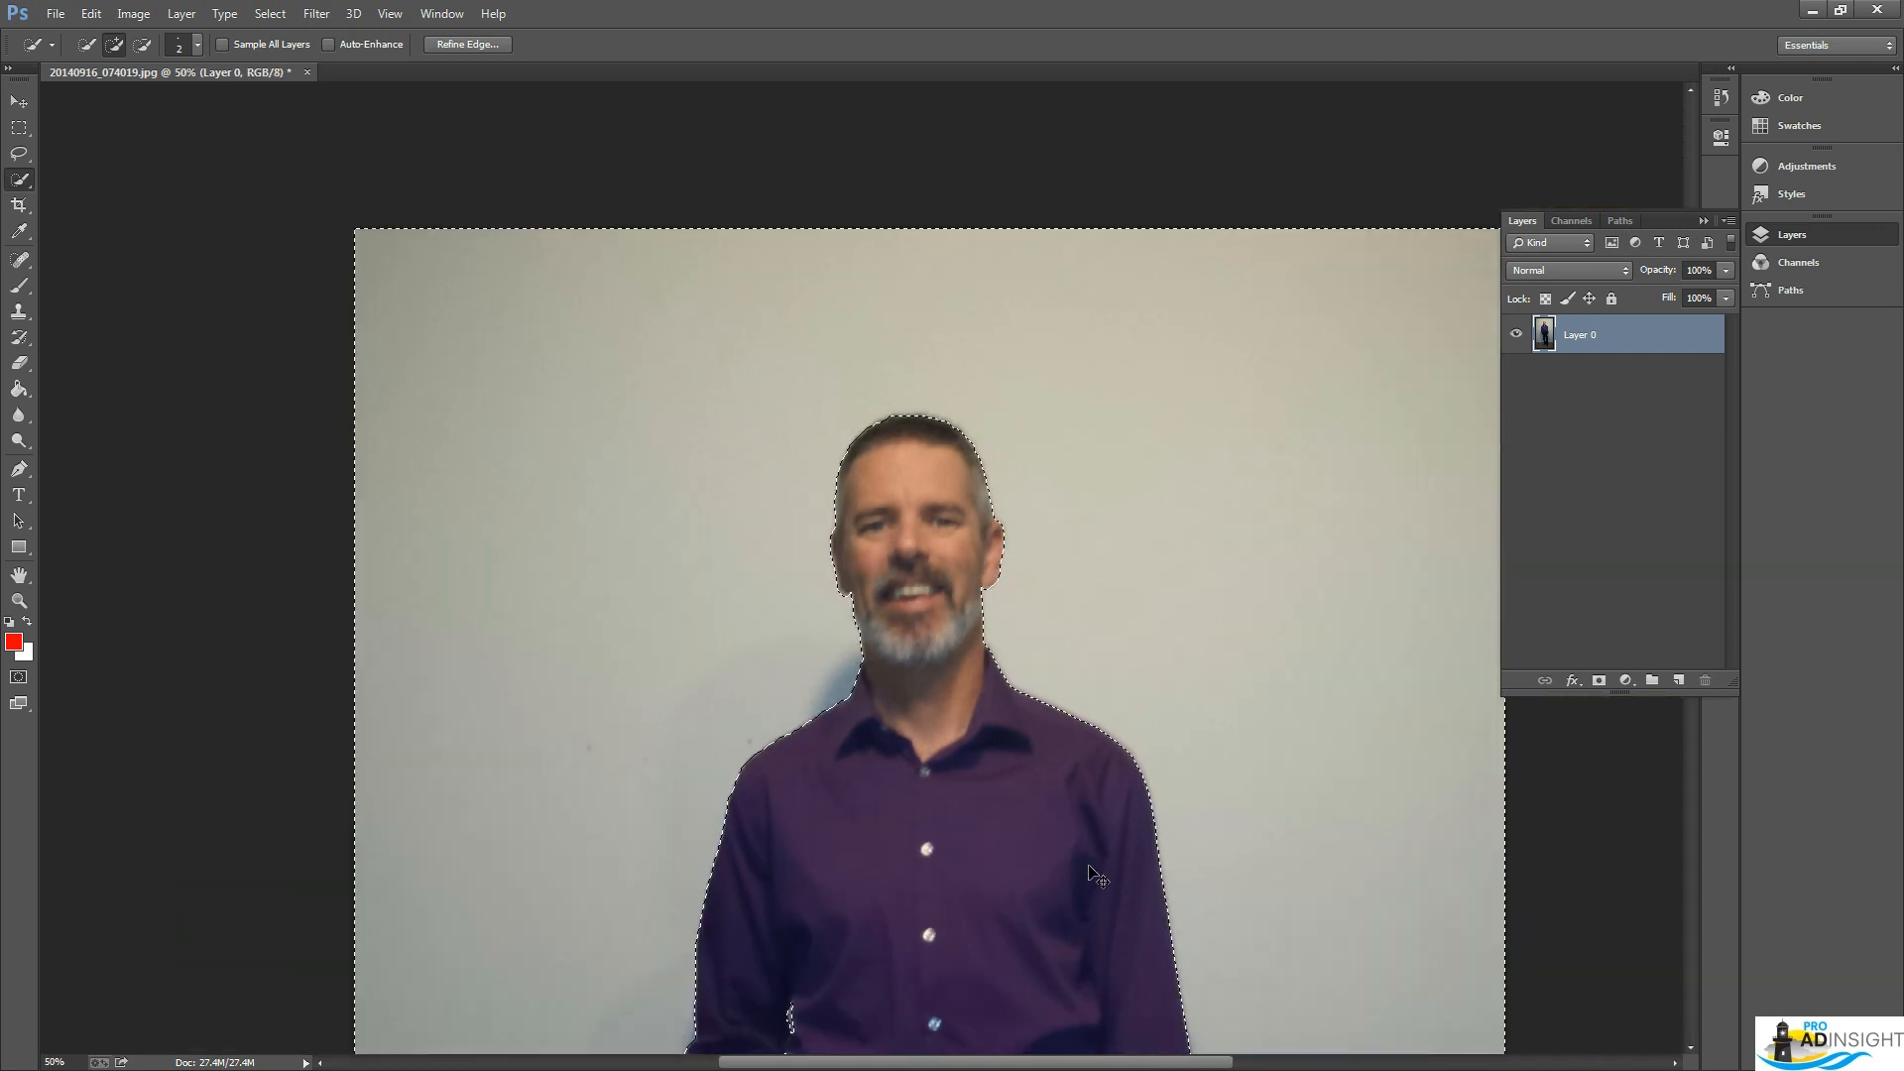
key("ctrl+minus")
left_click_drag(1042, 763, 956, 467)
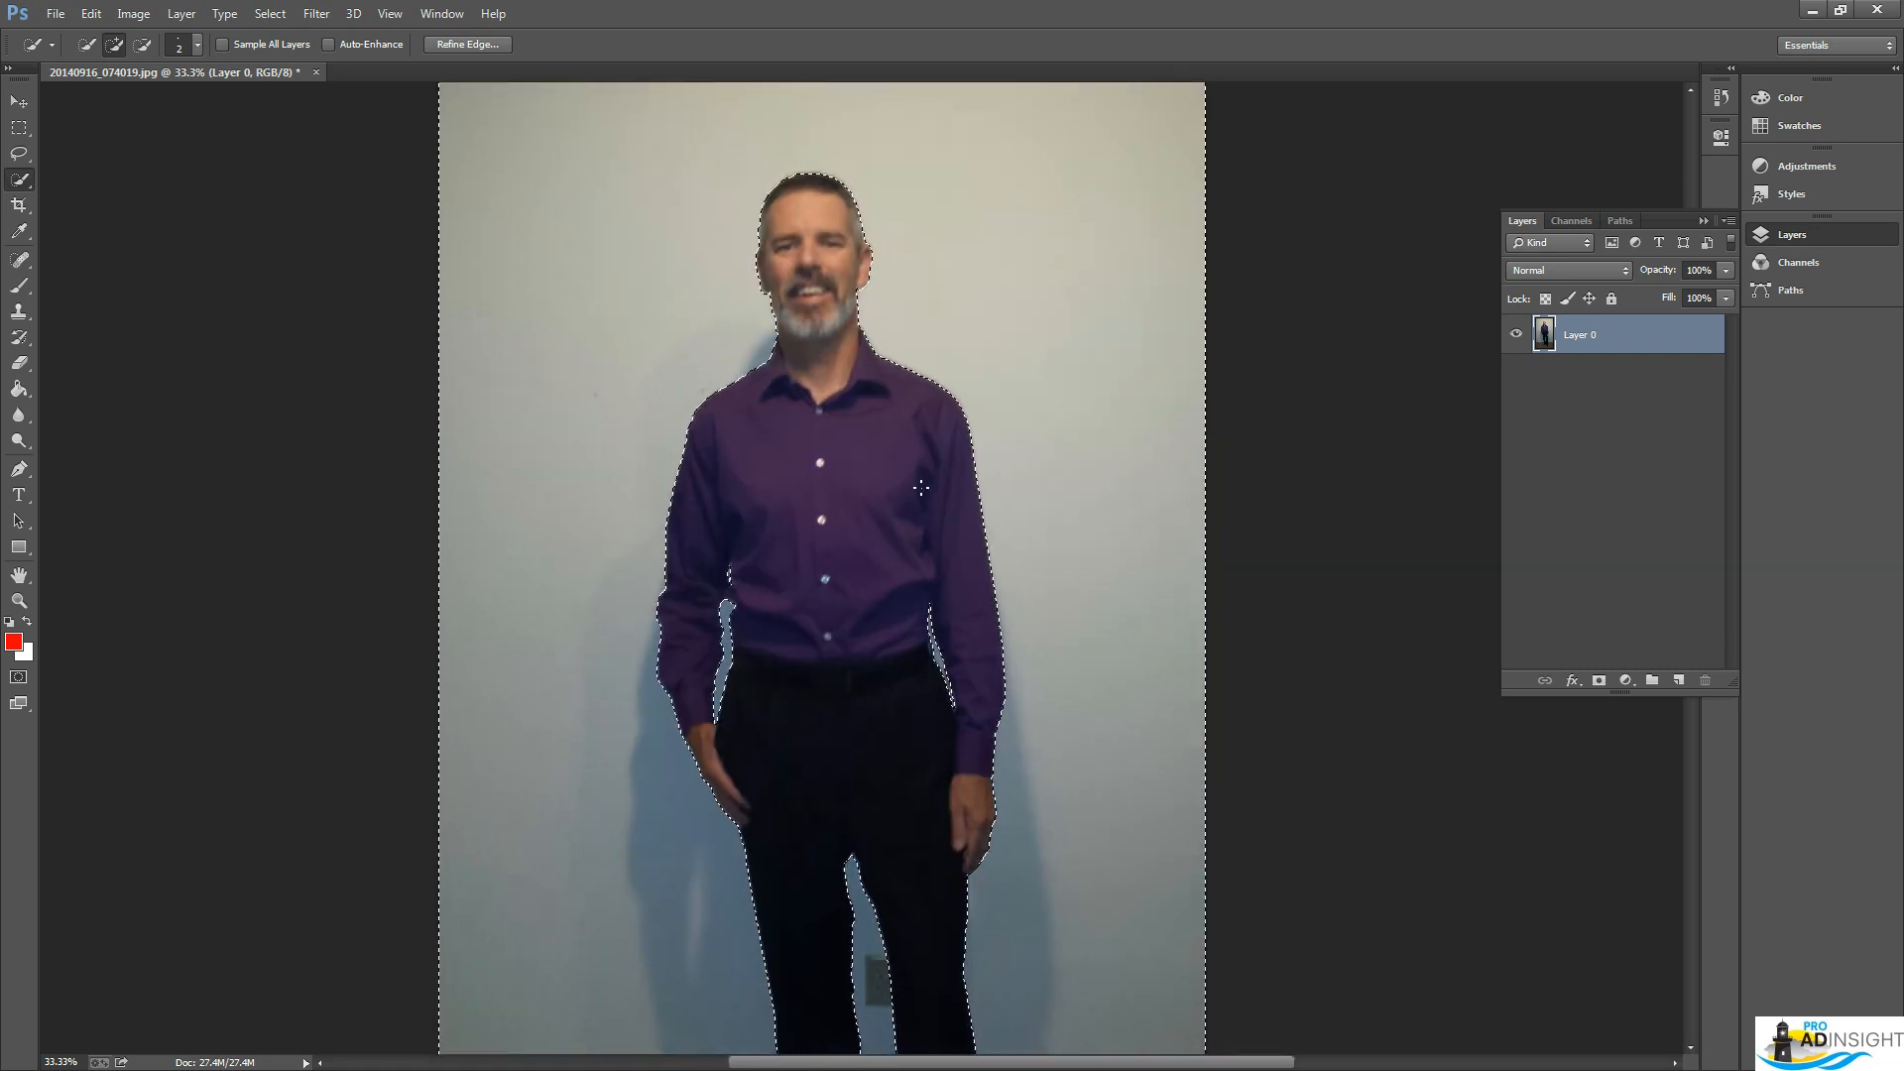
key("Delete")
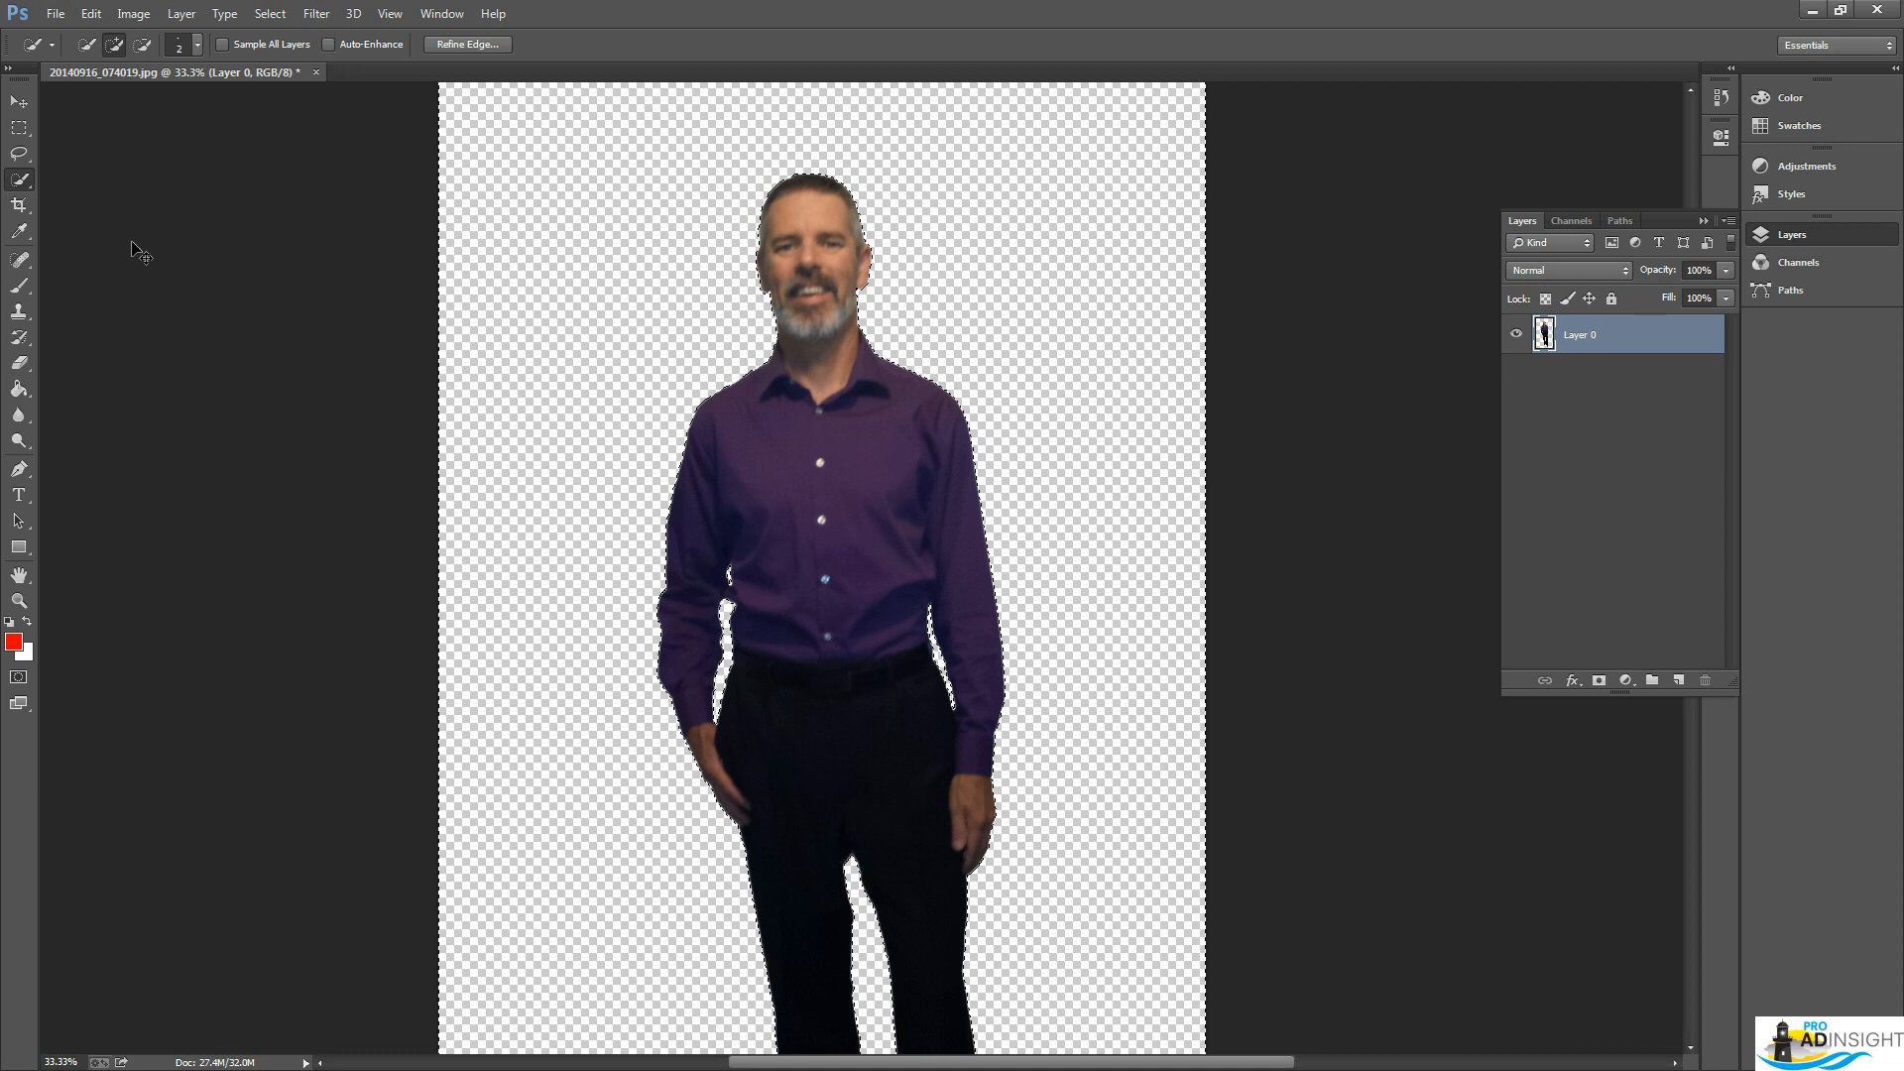
key("ctrl+z")
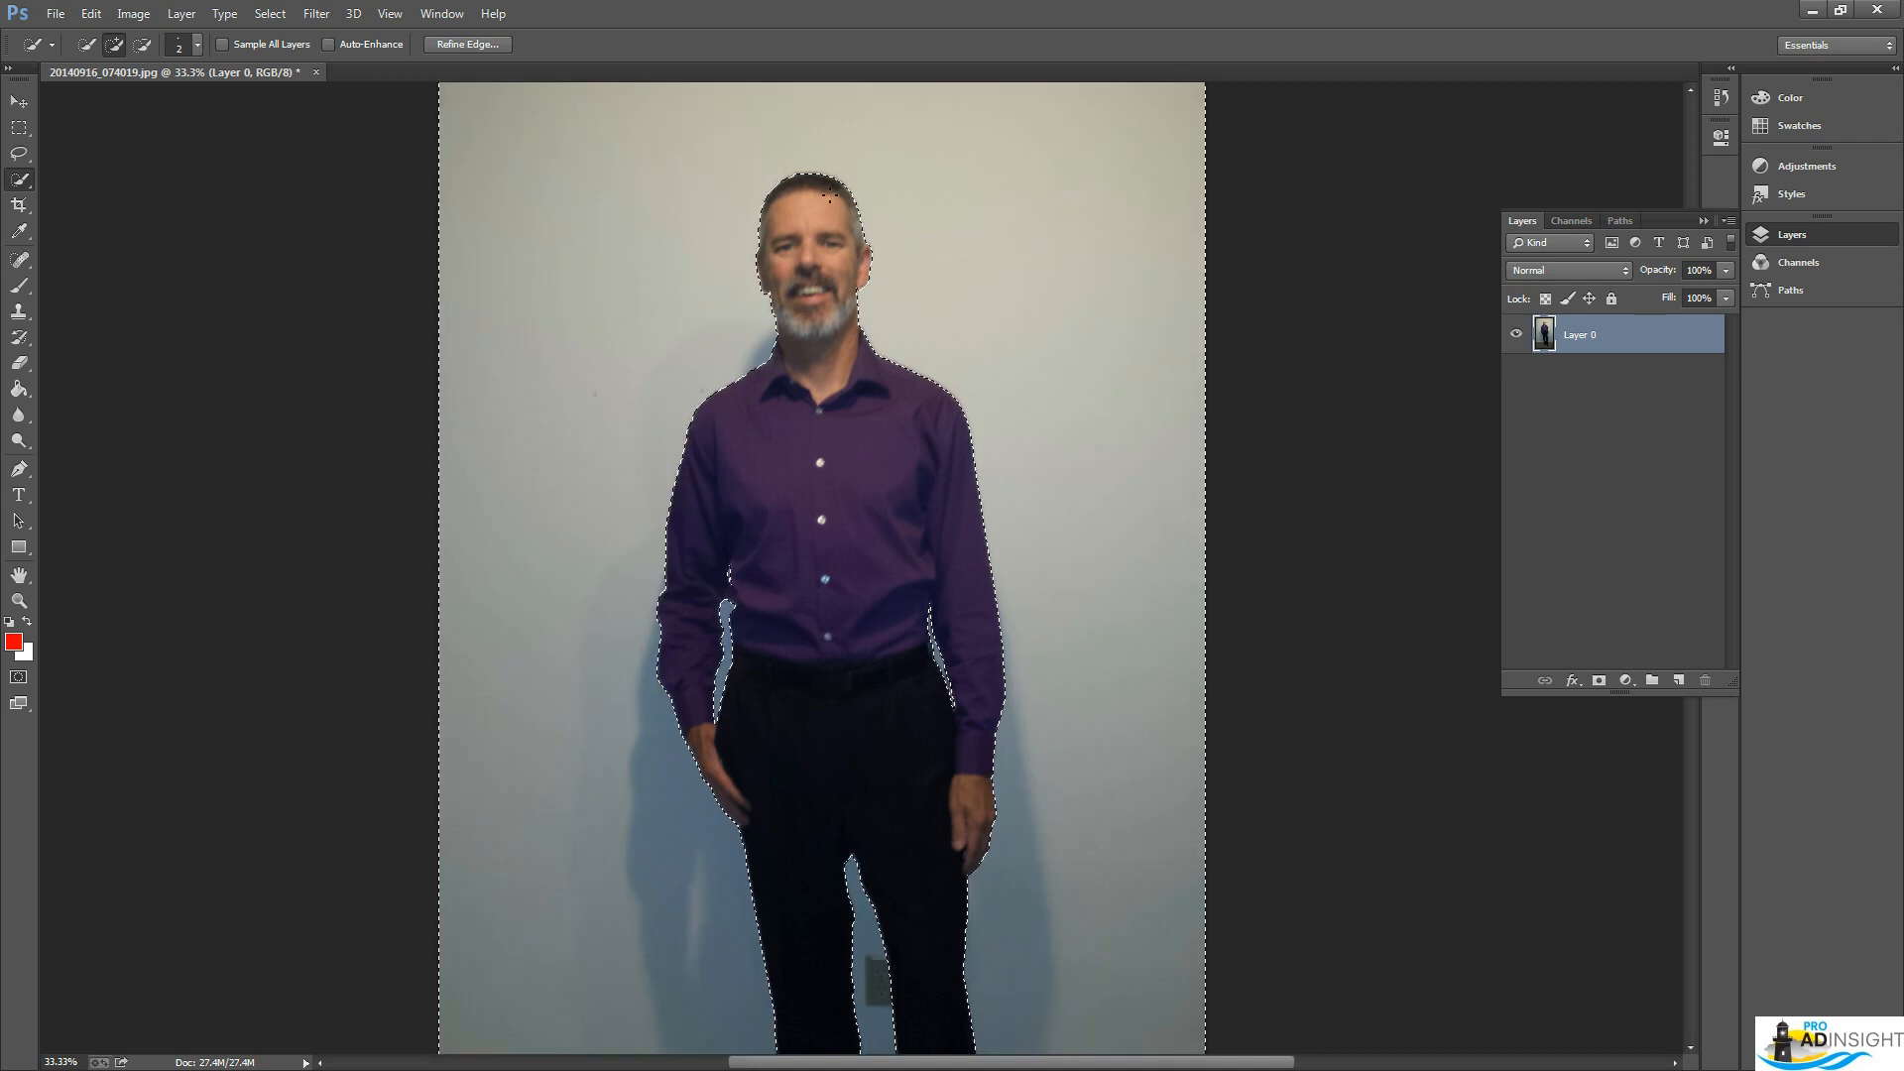
Invert the selection so that it covers the man, and open the Refine Edge settings
right_click(821, 436)
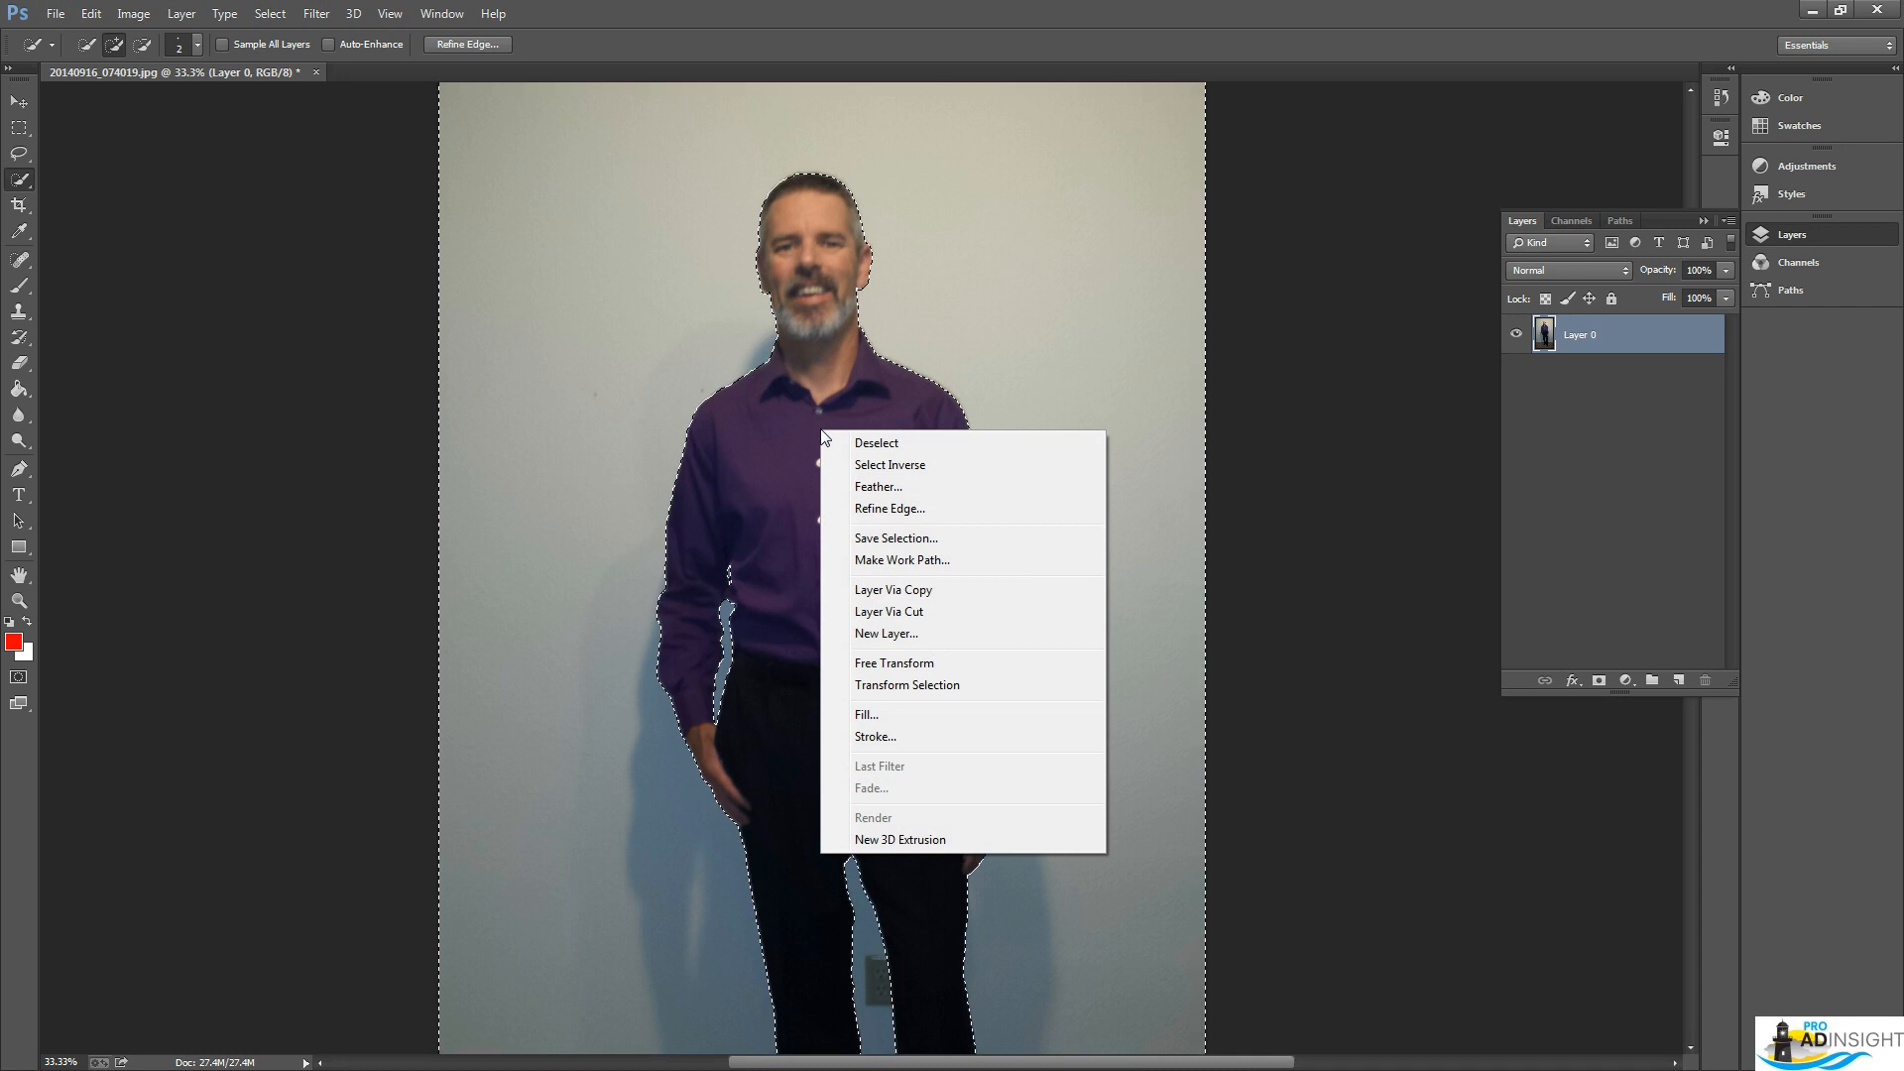
left_click(931, 464)
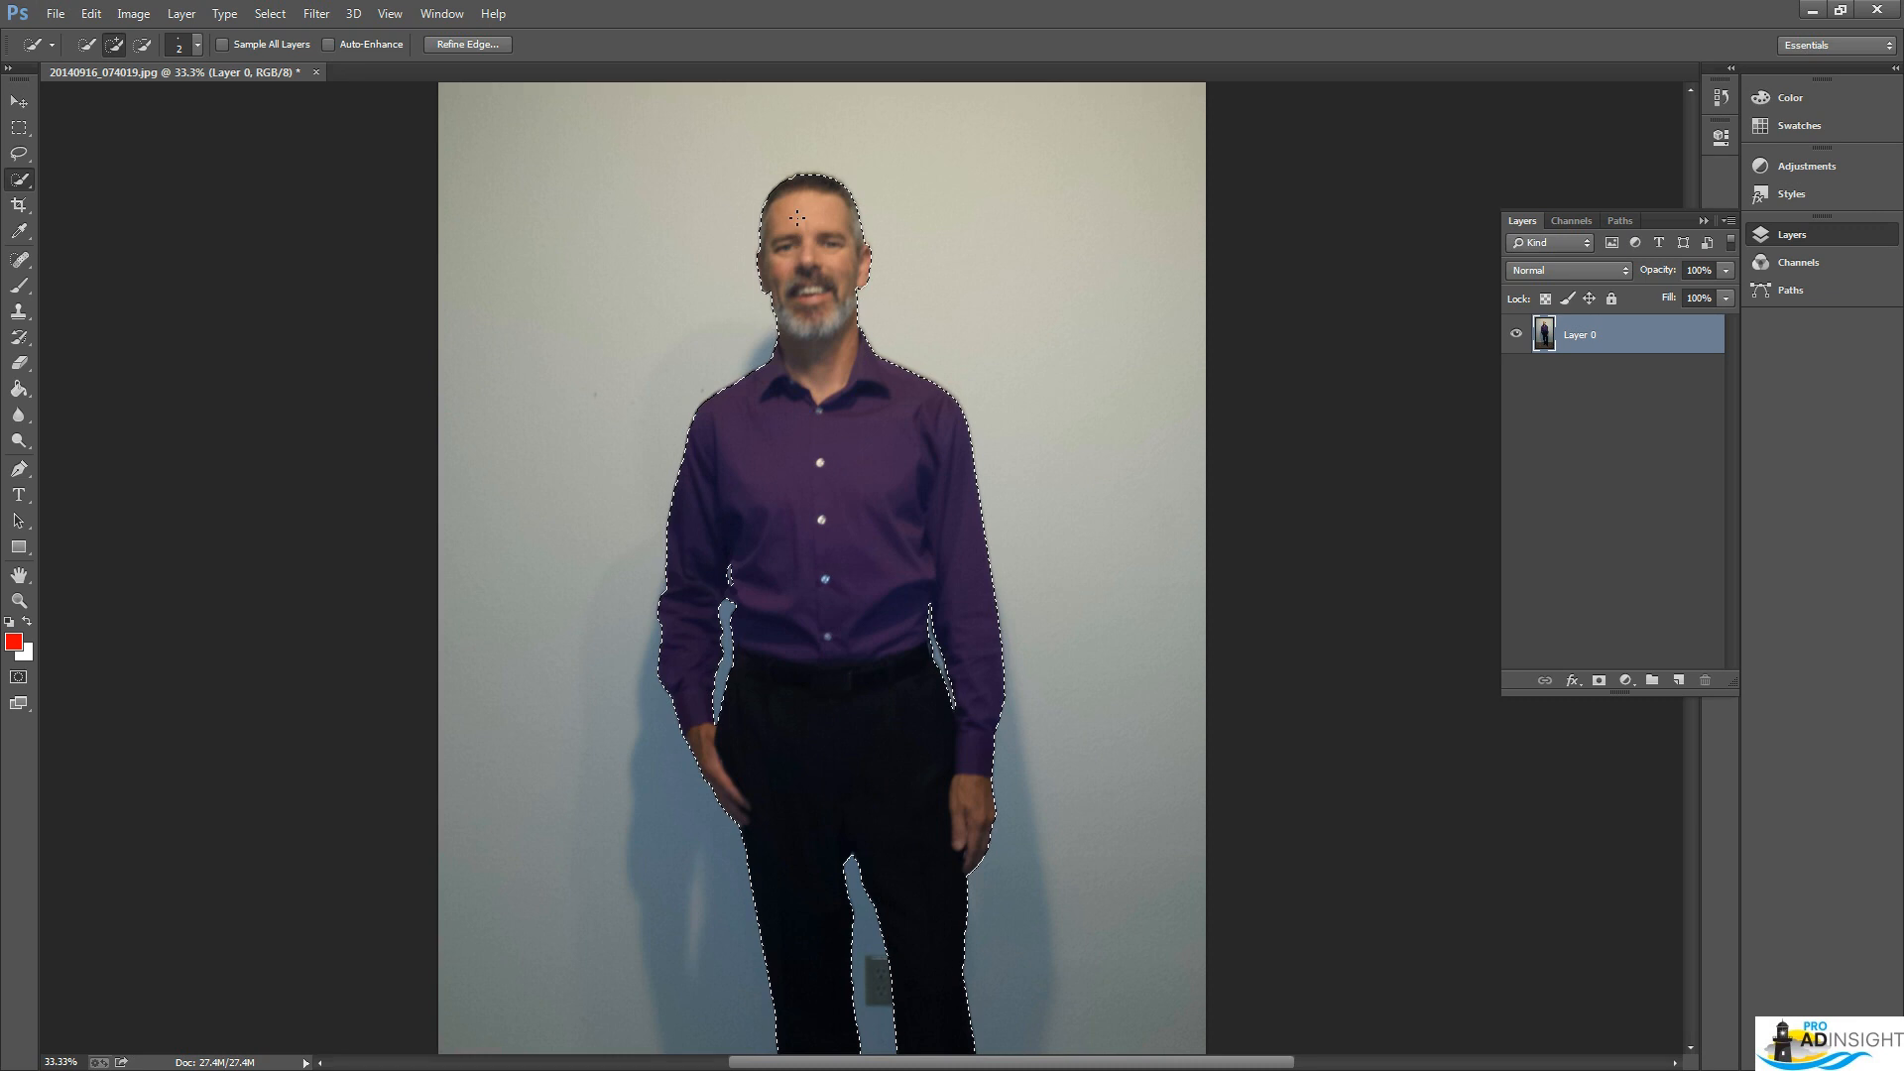
left_click(459, 45)
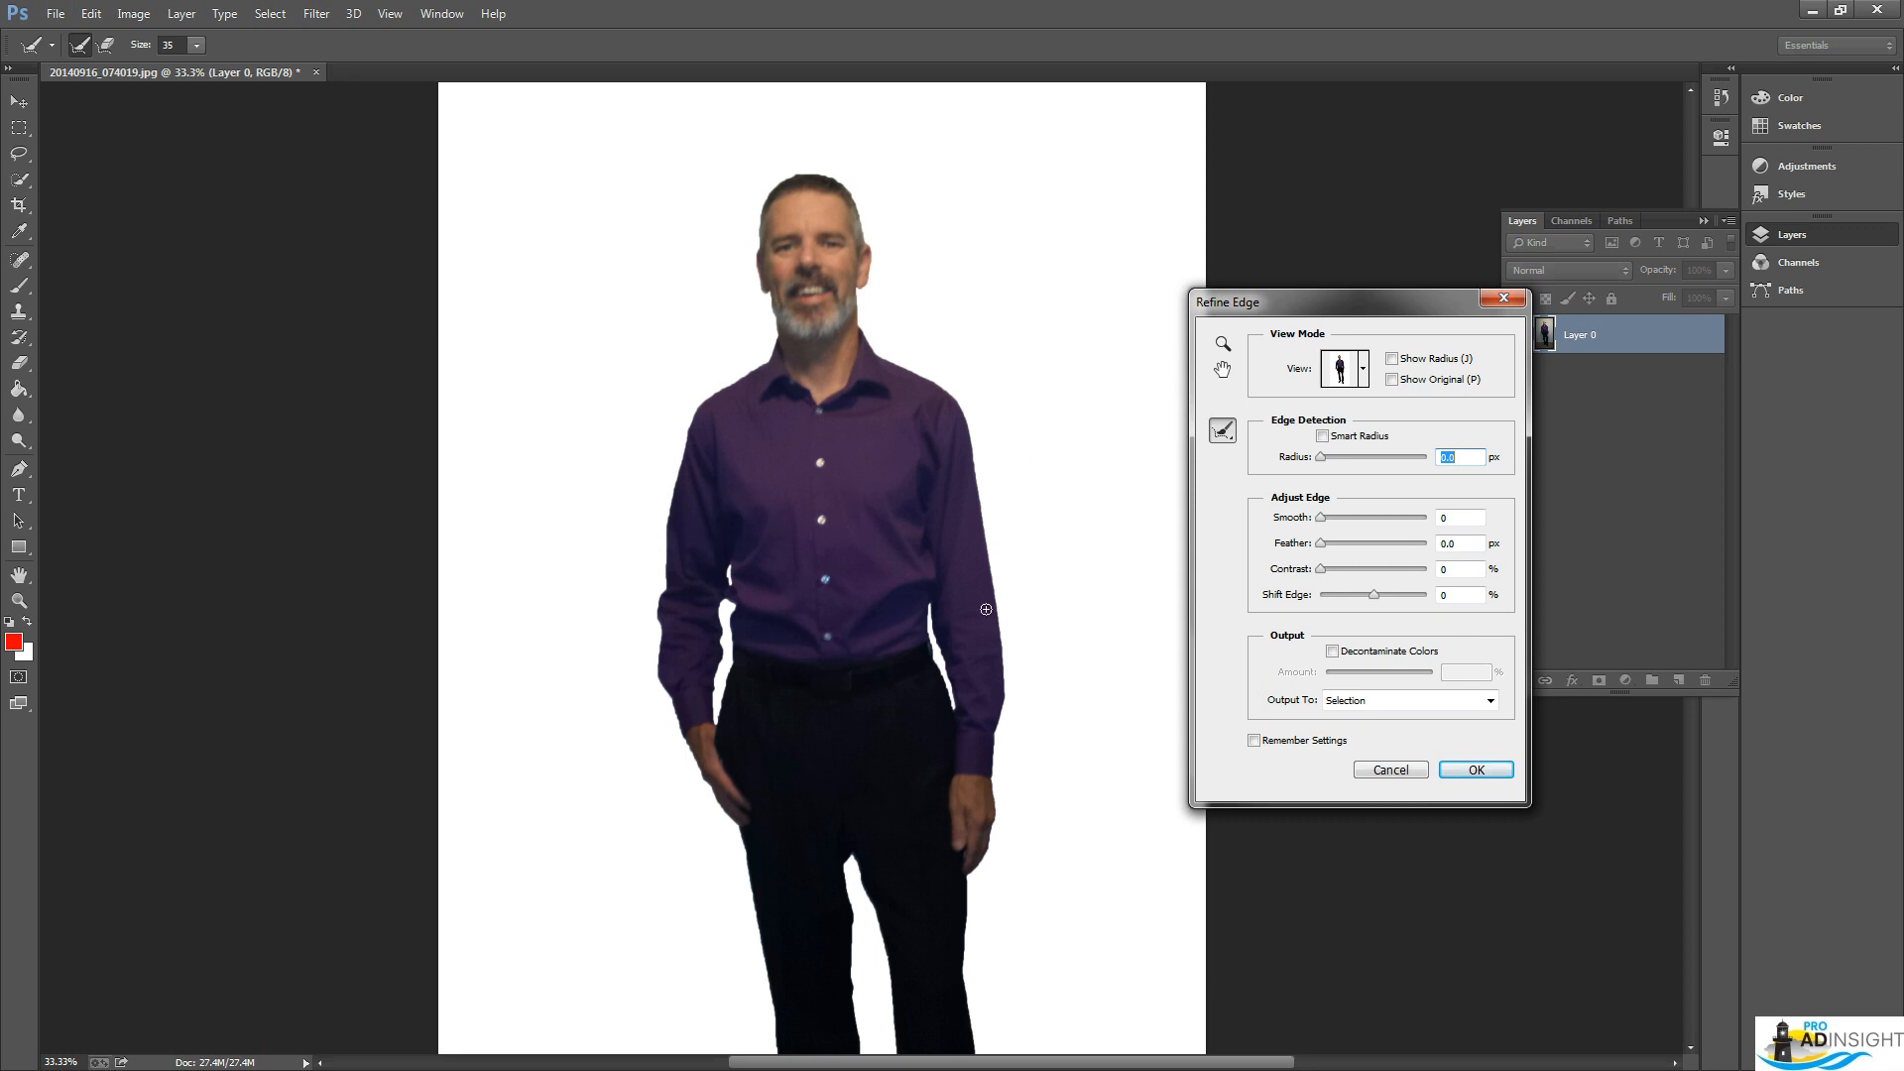
Turn on Smart Radius, try an edge radius of 10 px, and return the radius to 0
scroll(986, 609, "up", 2)
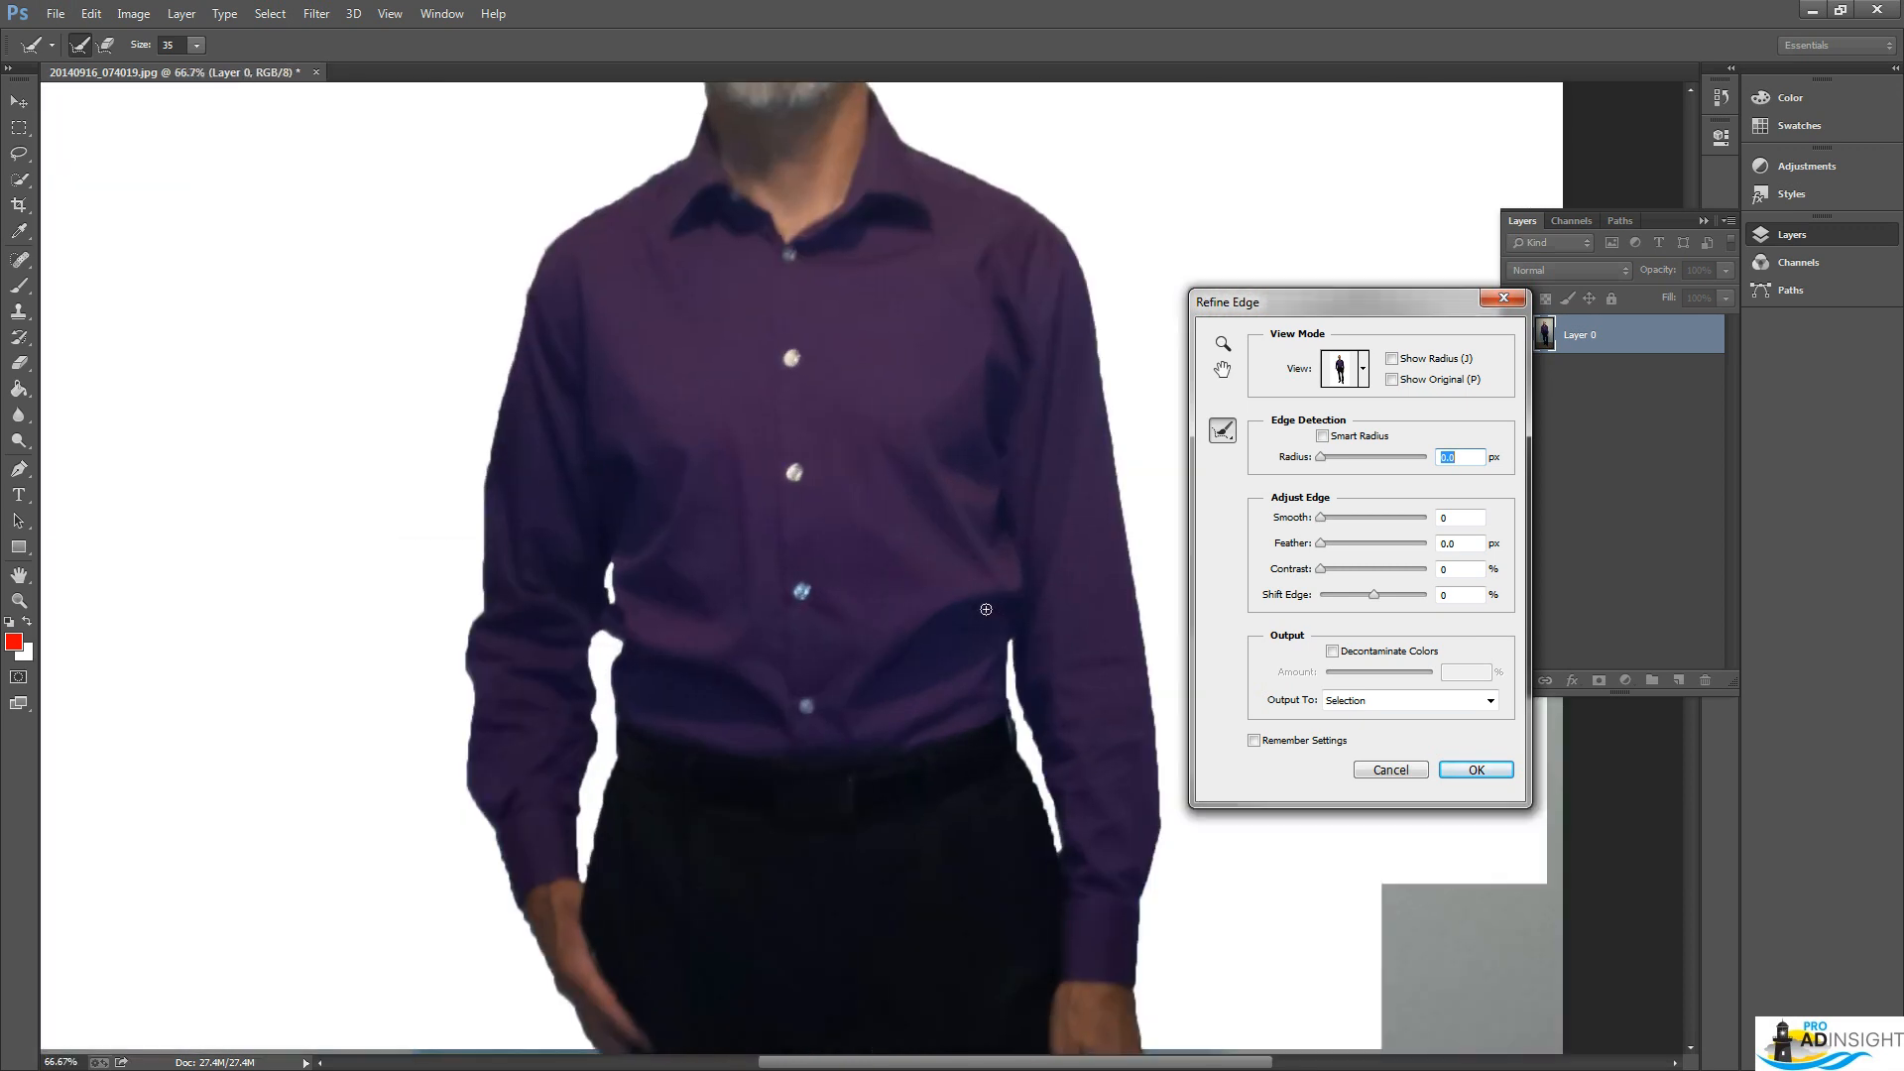
key("ctrl+plus")
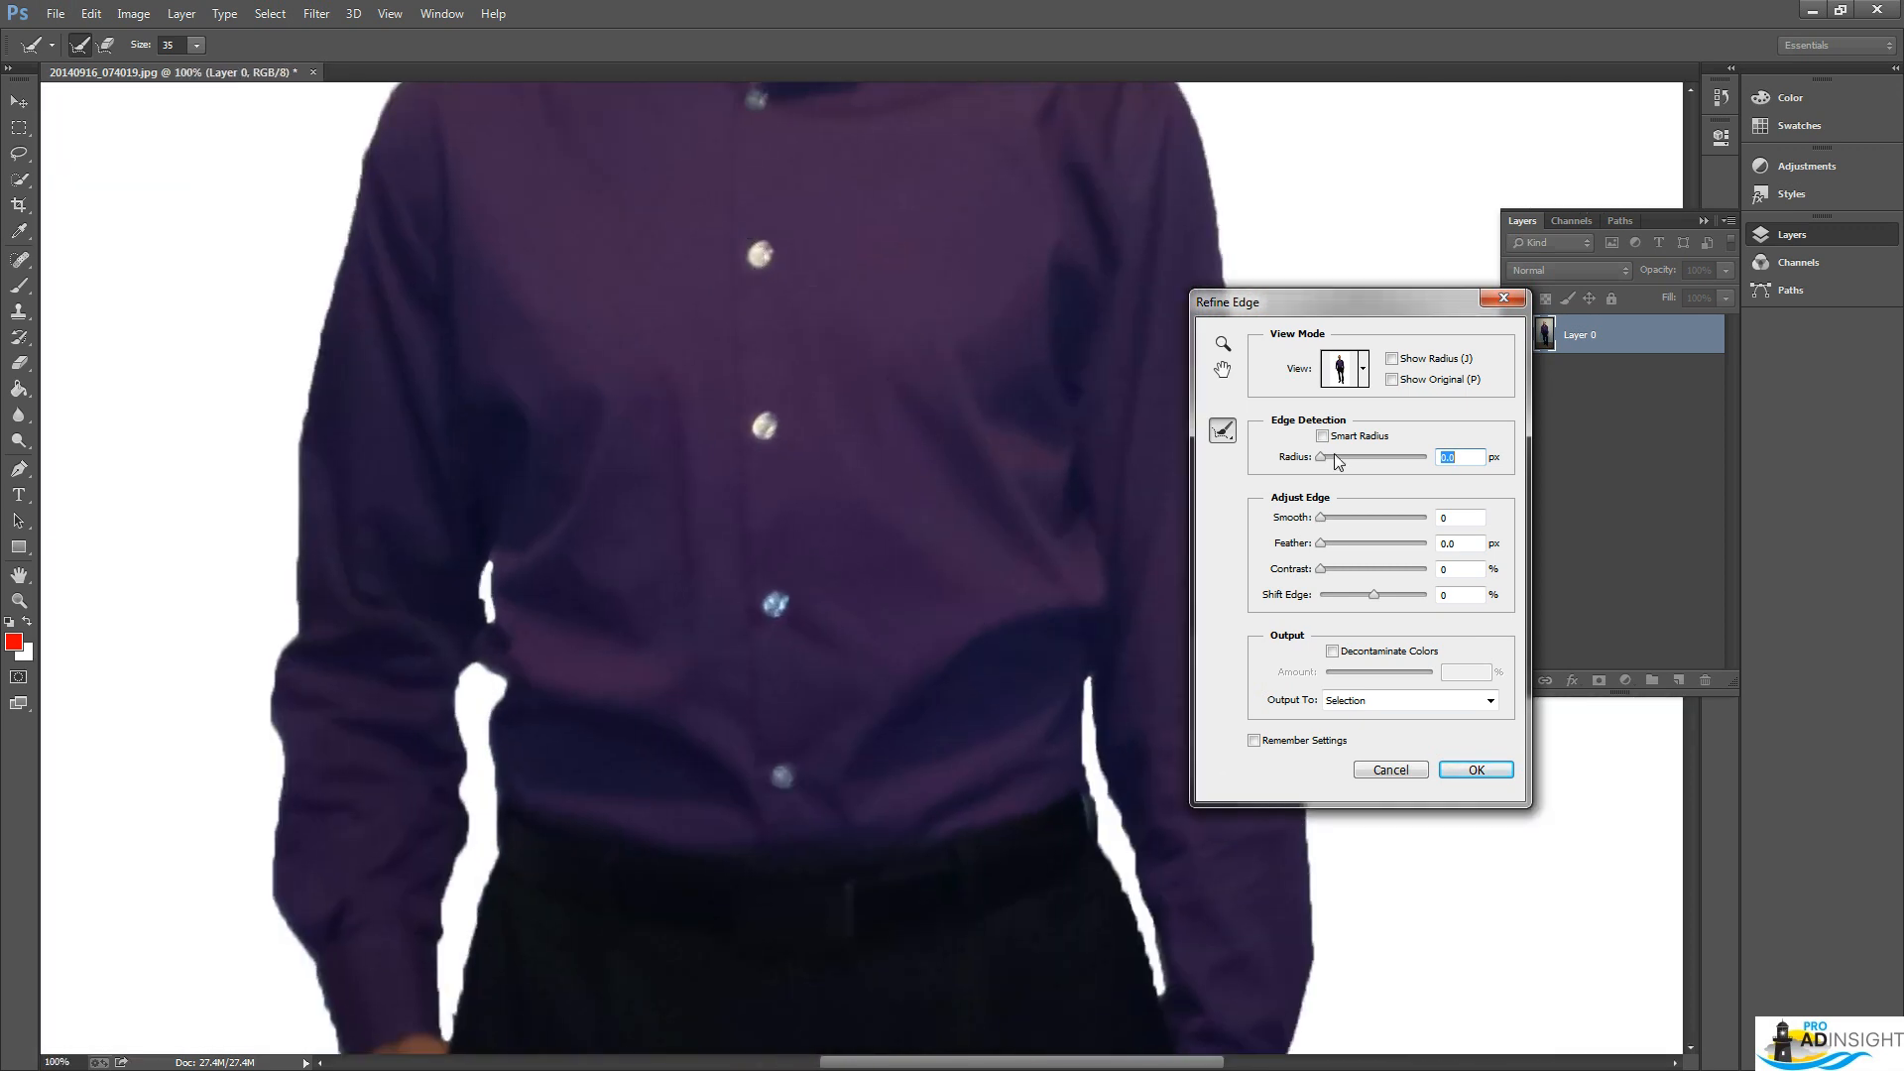
scroll(867, 298, "up", 8)
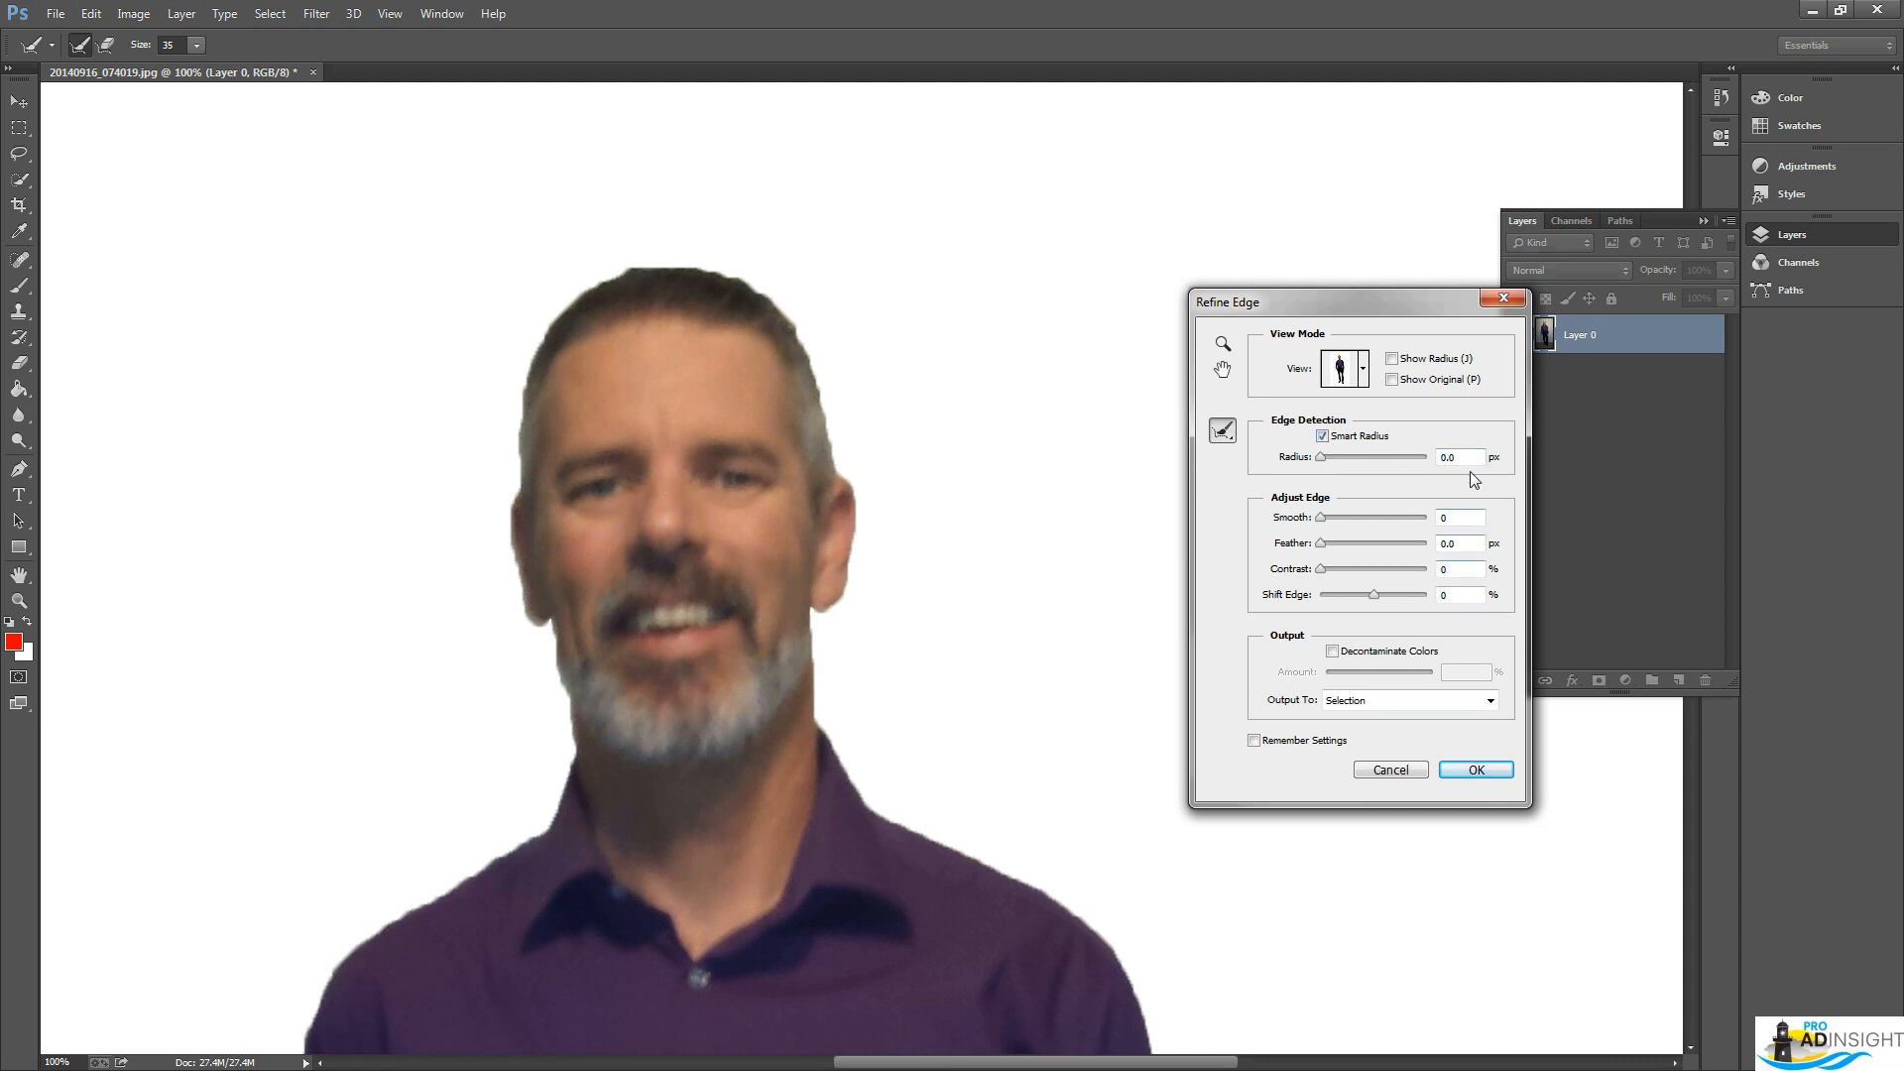
left_click_drag(1372, 455, 1370, 456)
type("10")
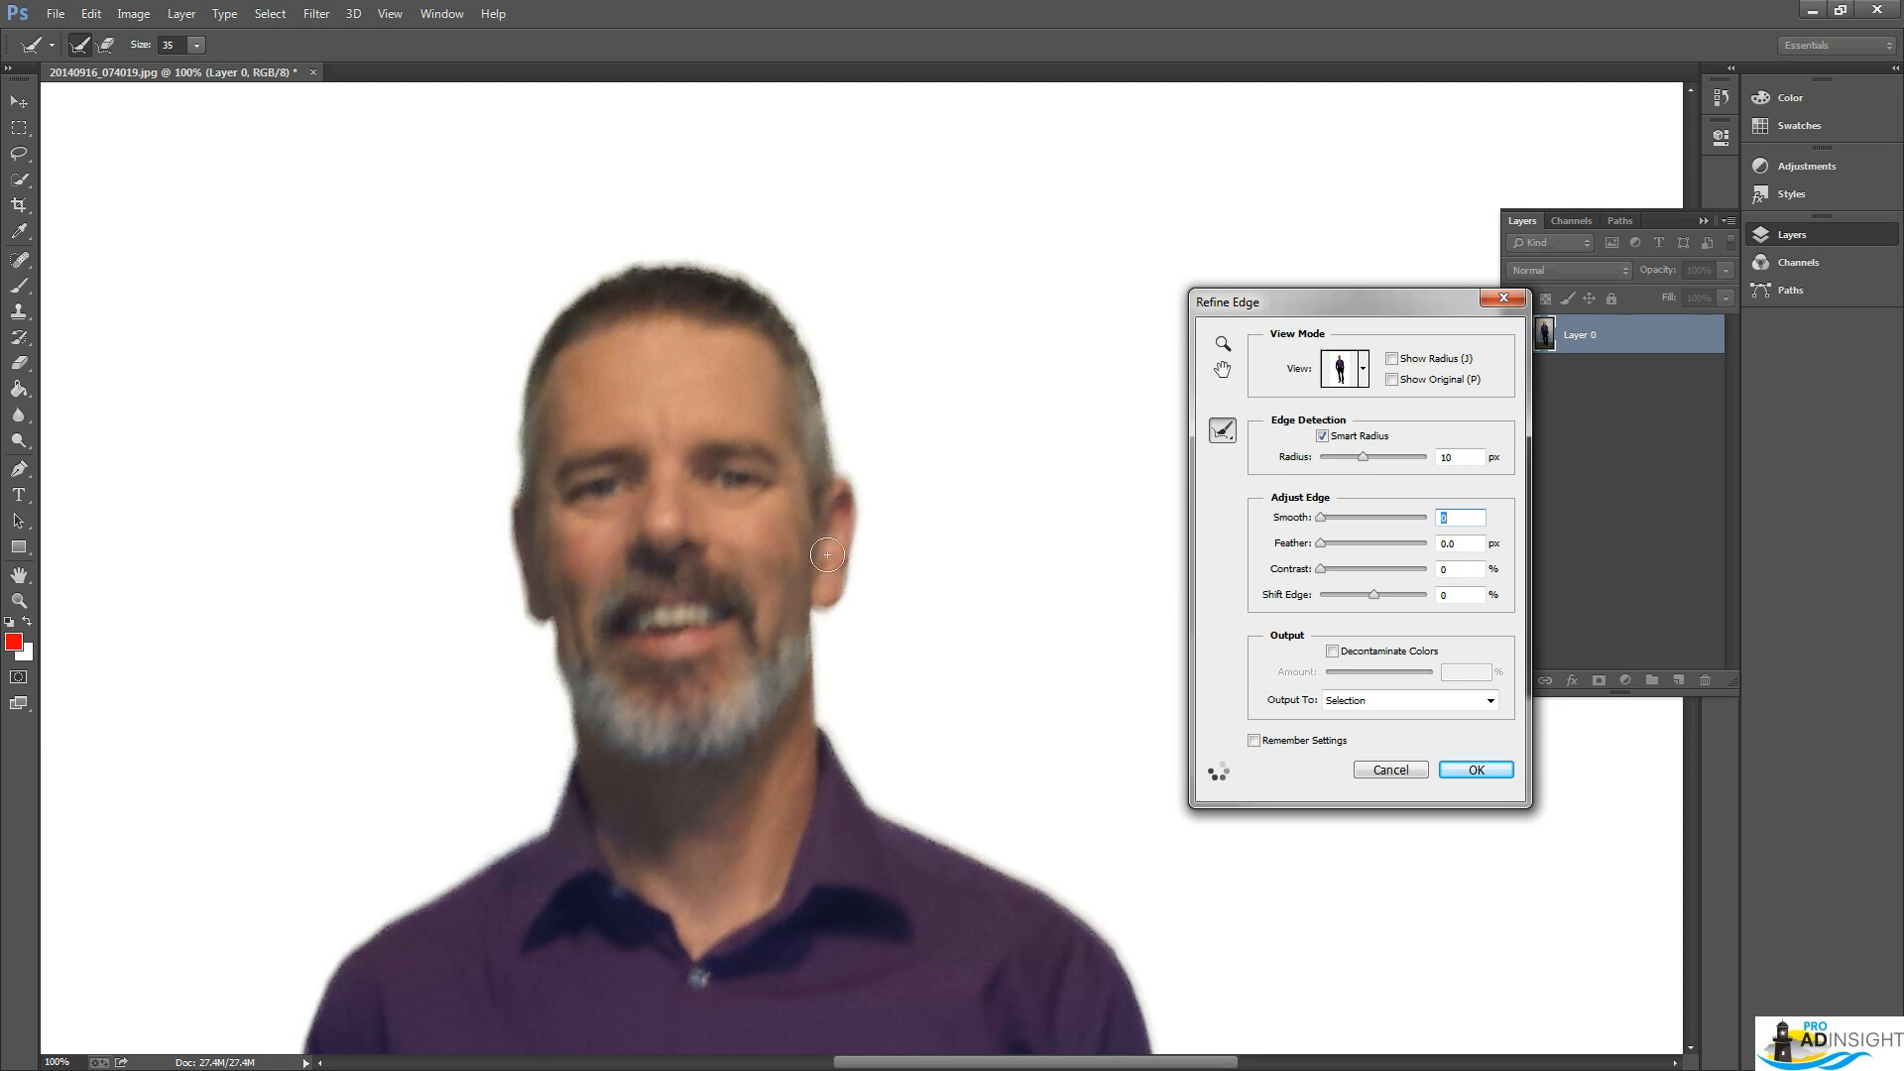
left_click_drag(1365, 458, 1294, 462)
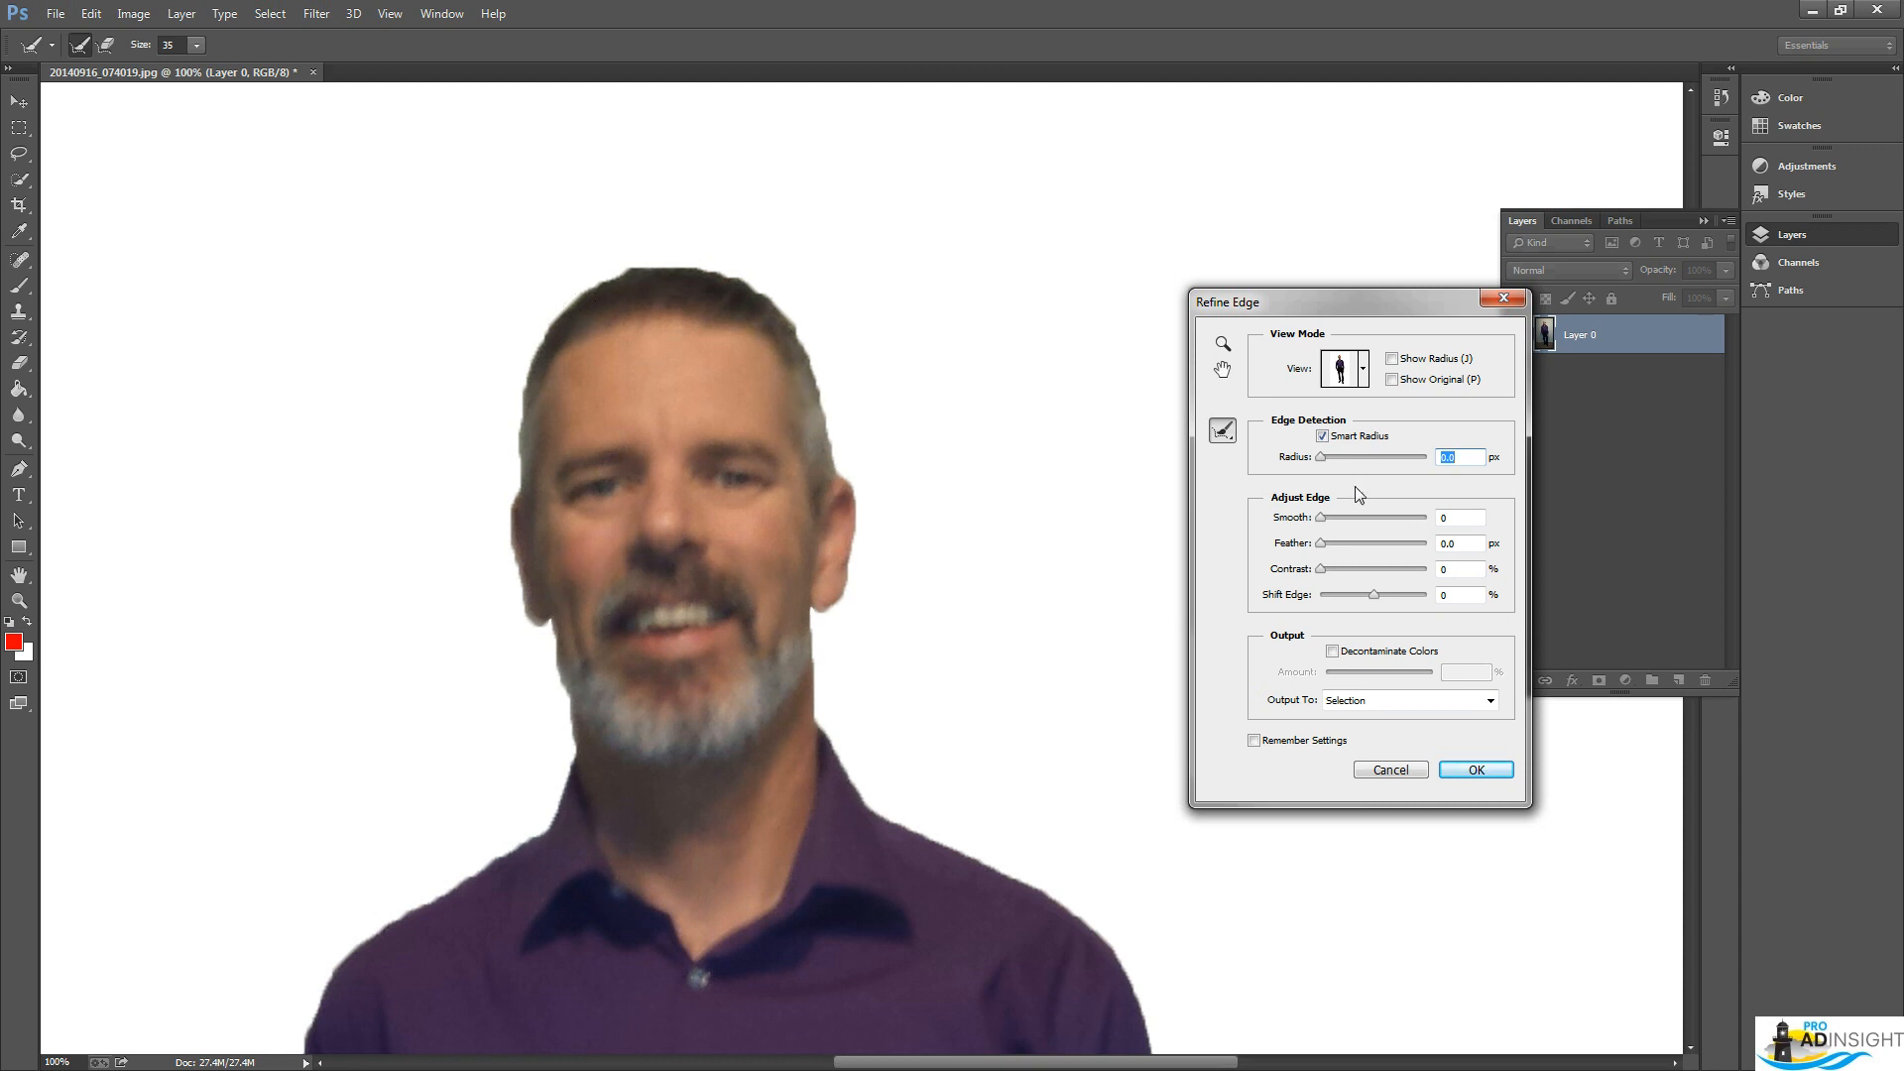
Set the edge's Smooth value to 49 and its Feather to 1 px
left_click(1487, 517)
type("2")
key("Tab")
type("1")
key("Tab")
left_click(1466, 517)
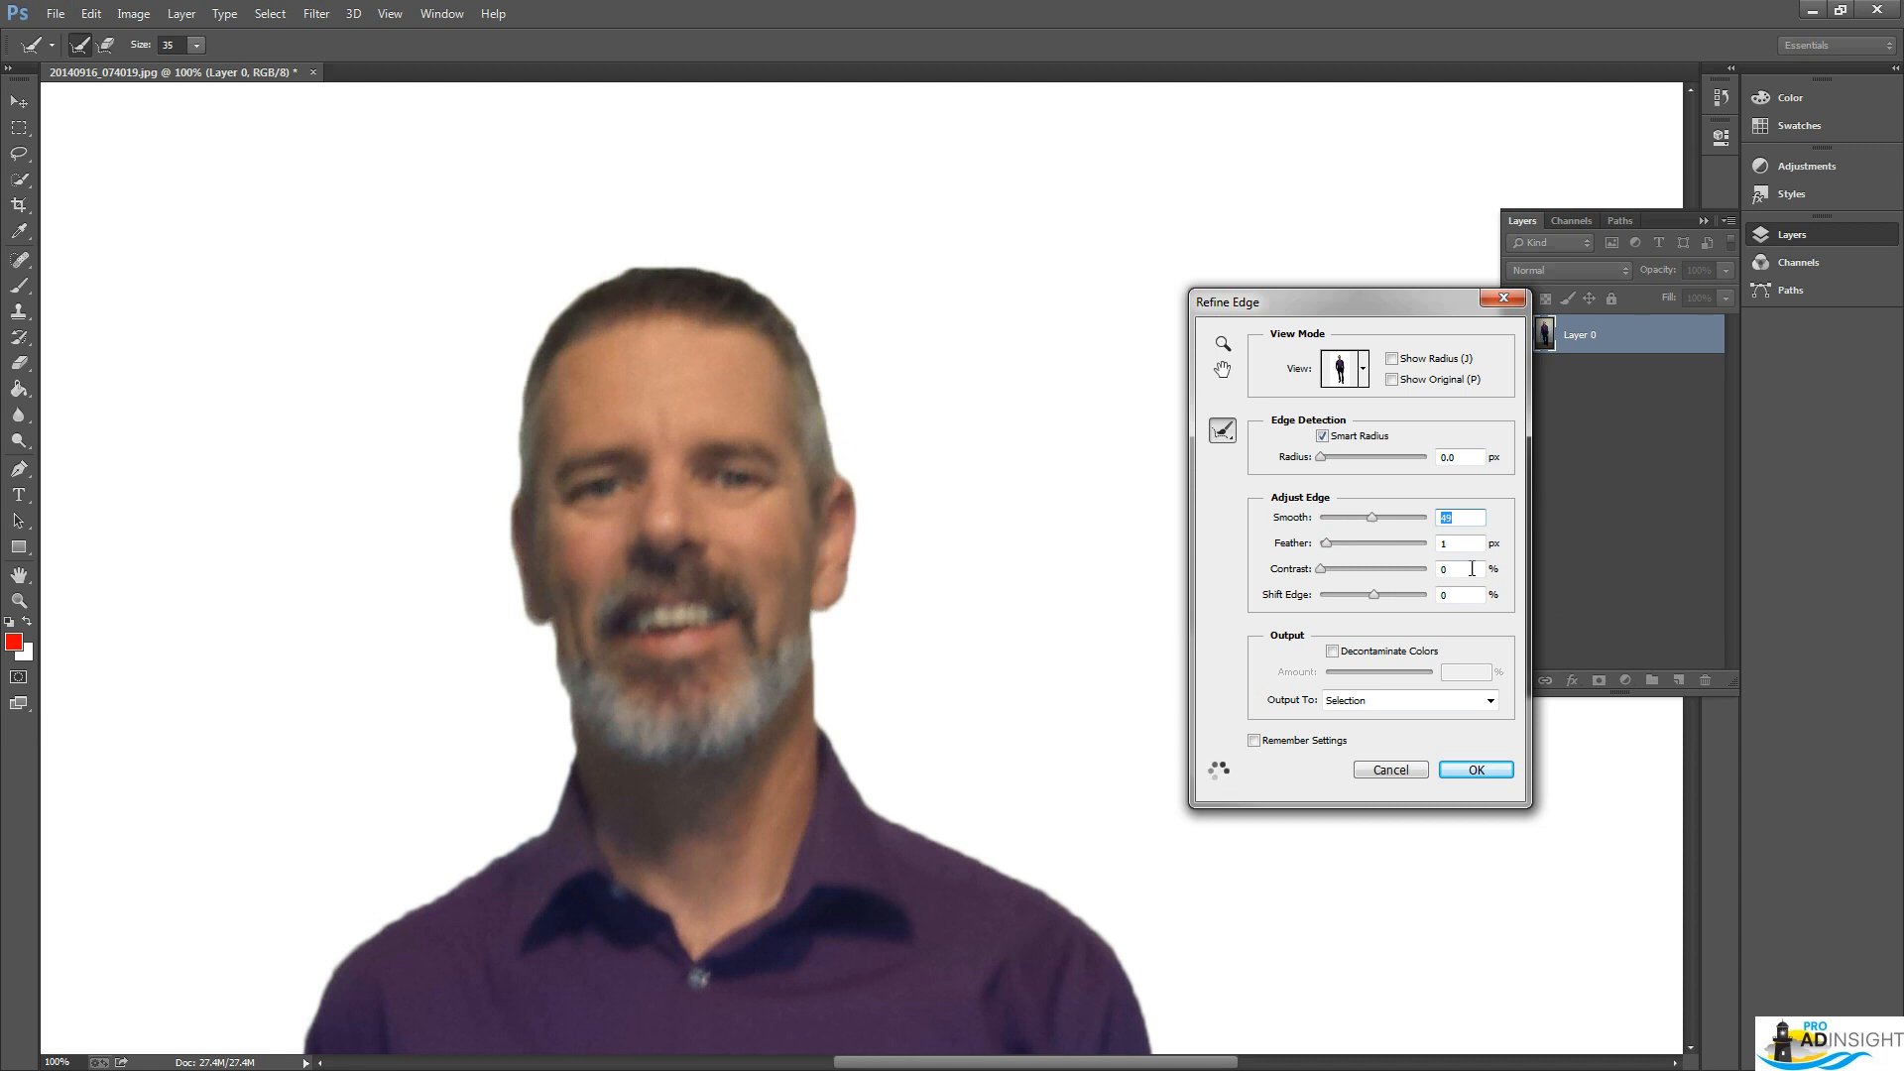
left_click(1441, 545)
Turn on Decontaminate Colors and output the refined selection as a new layer with a layer mask
left_click(1333, 653)
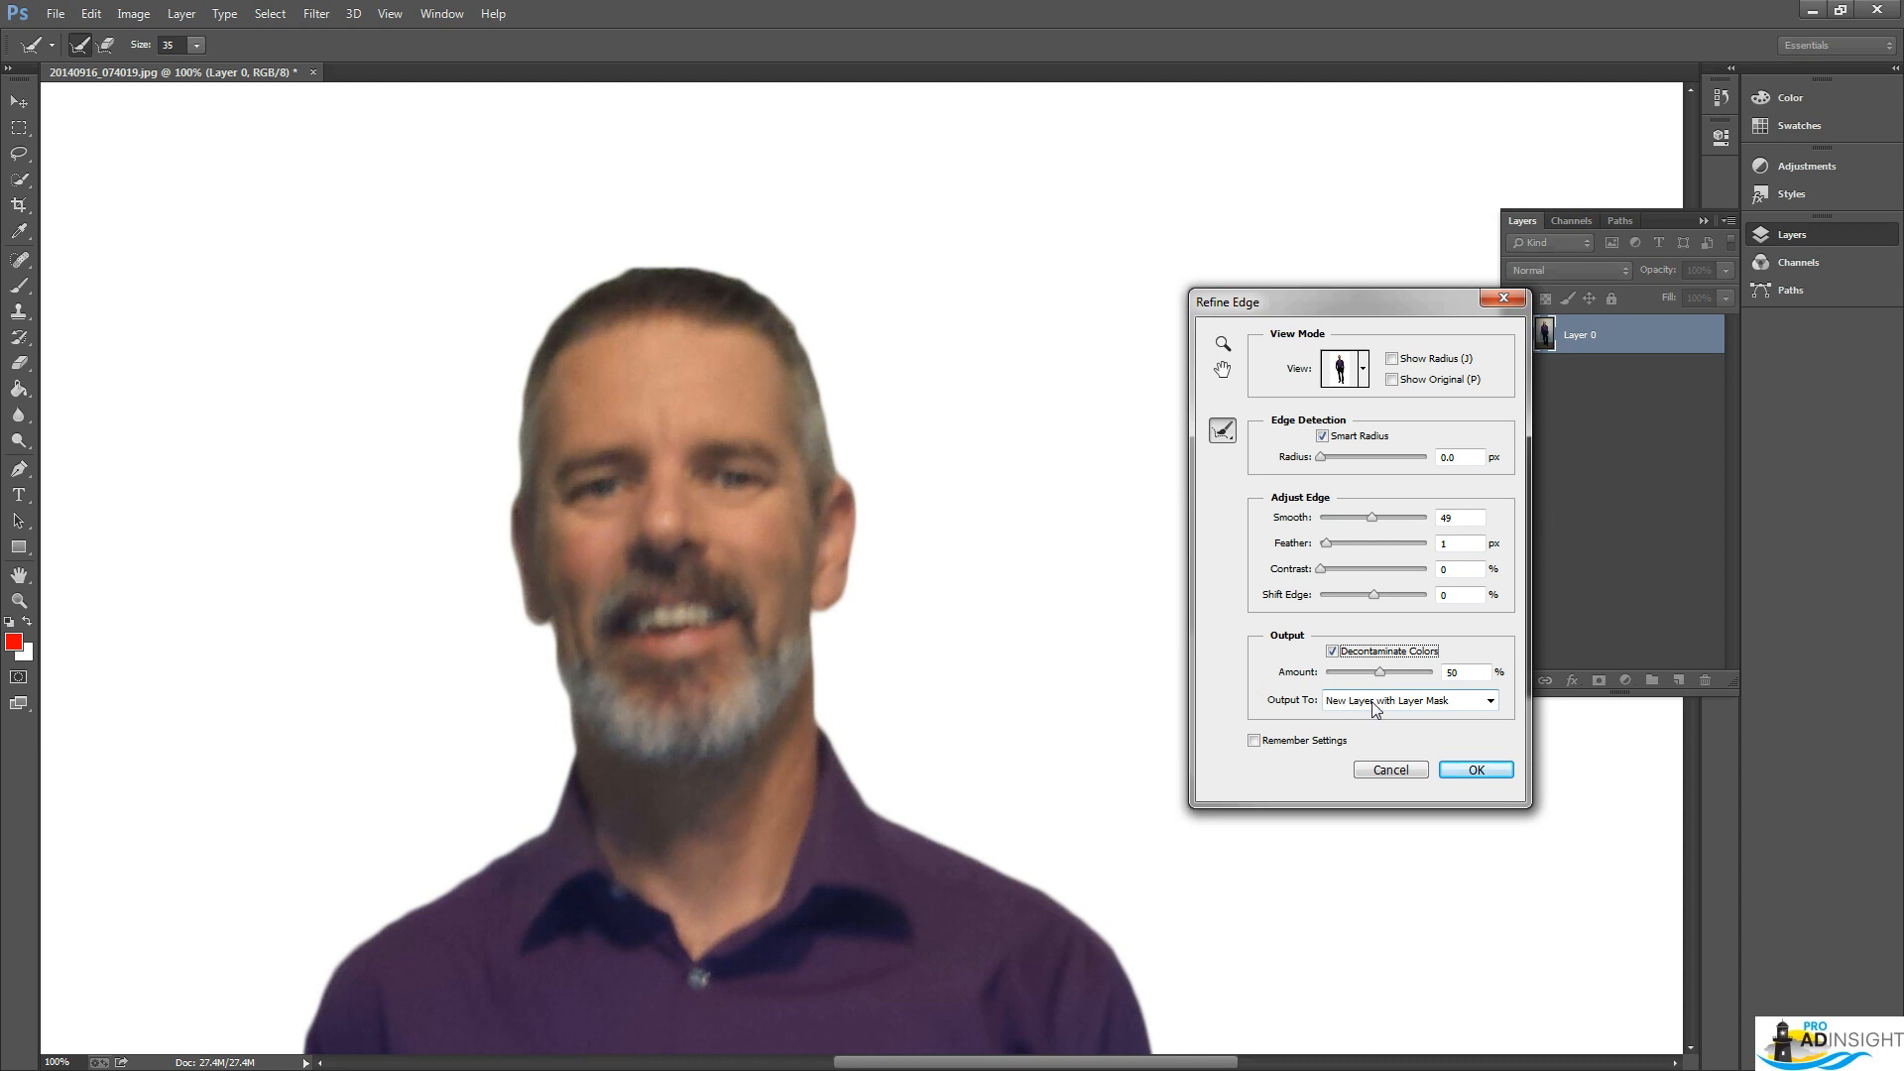
left_click(1477, 771)
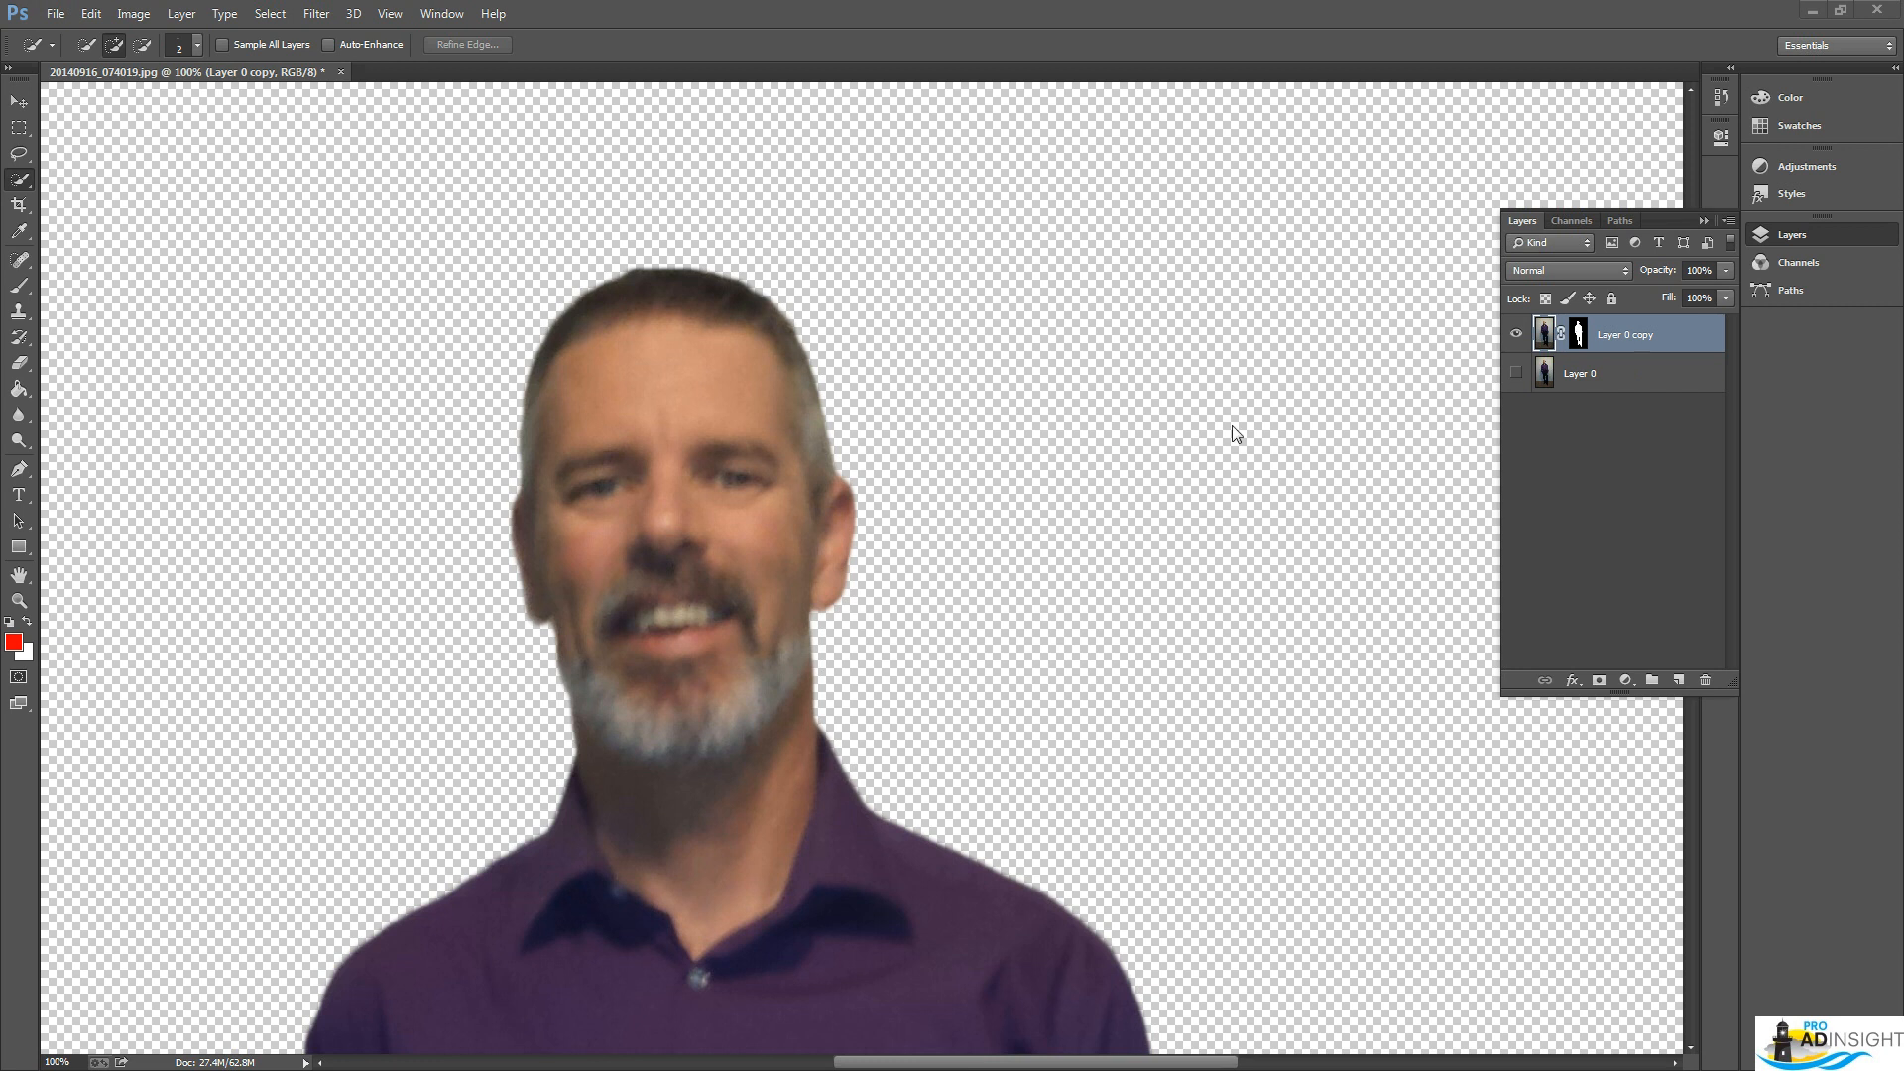
Make the copied layer's mask active and switch to the Brush tool
left_click(1581, 340)
left_click(1581, 336)
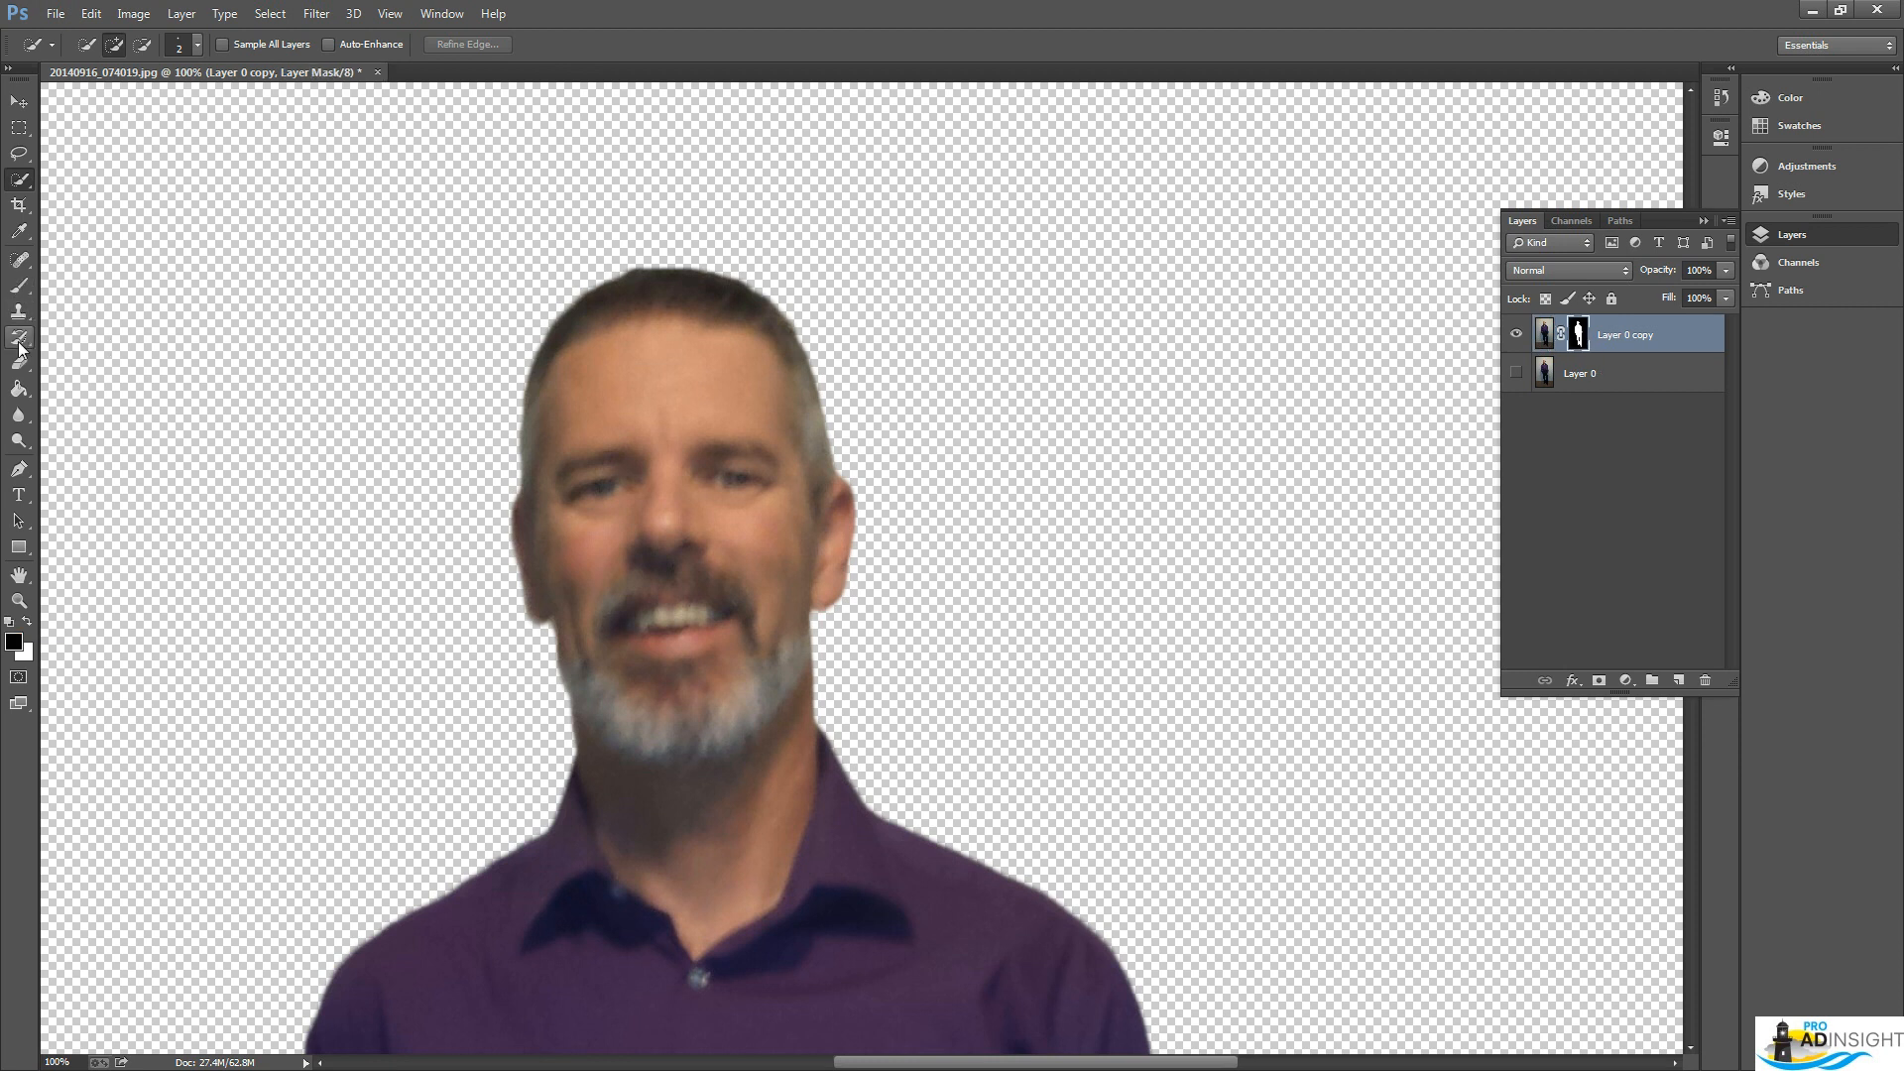
left_click(19, 285)
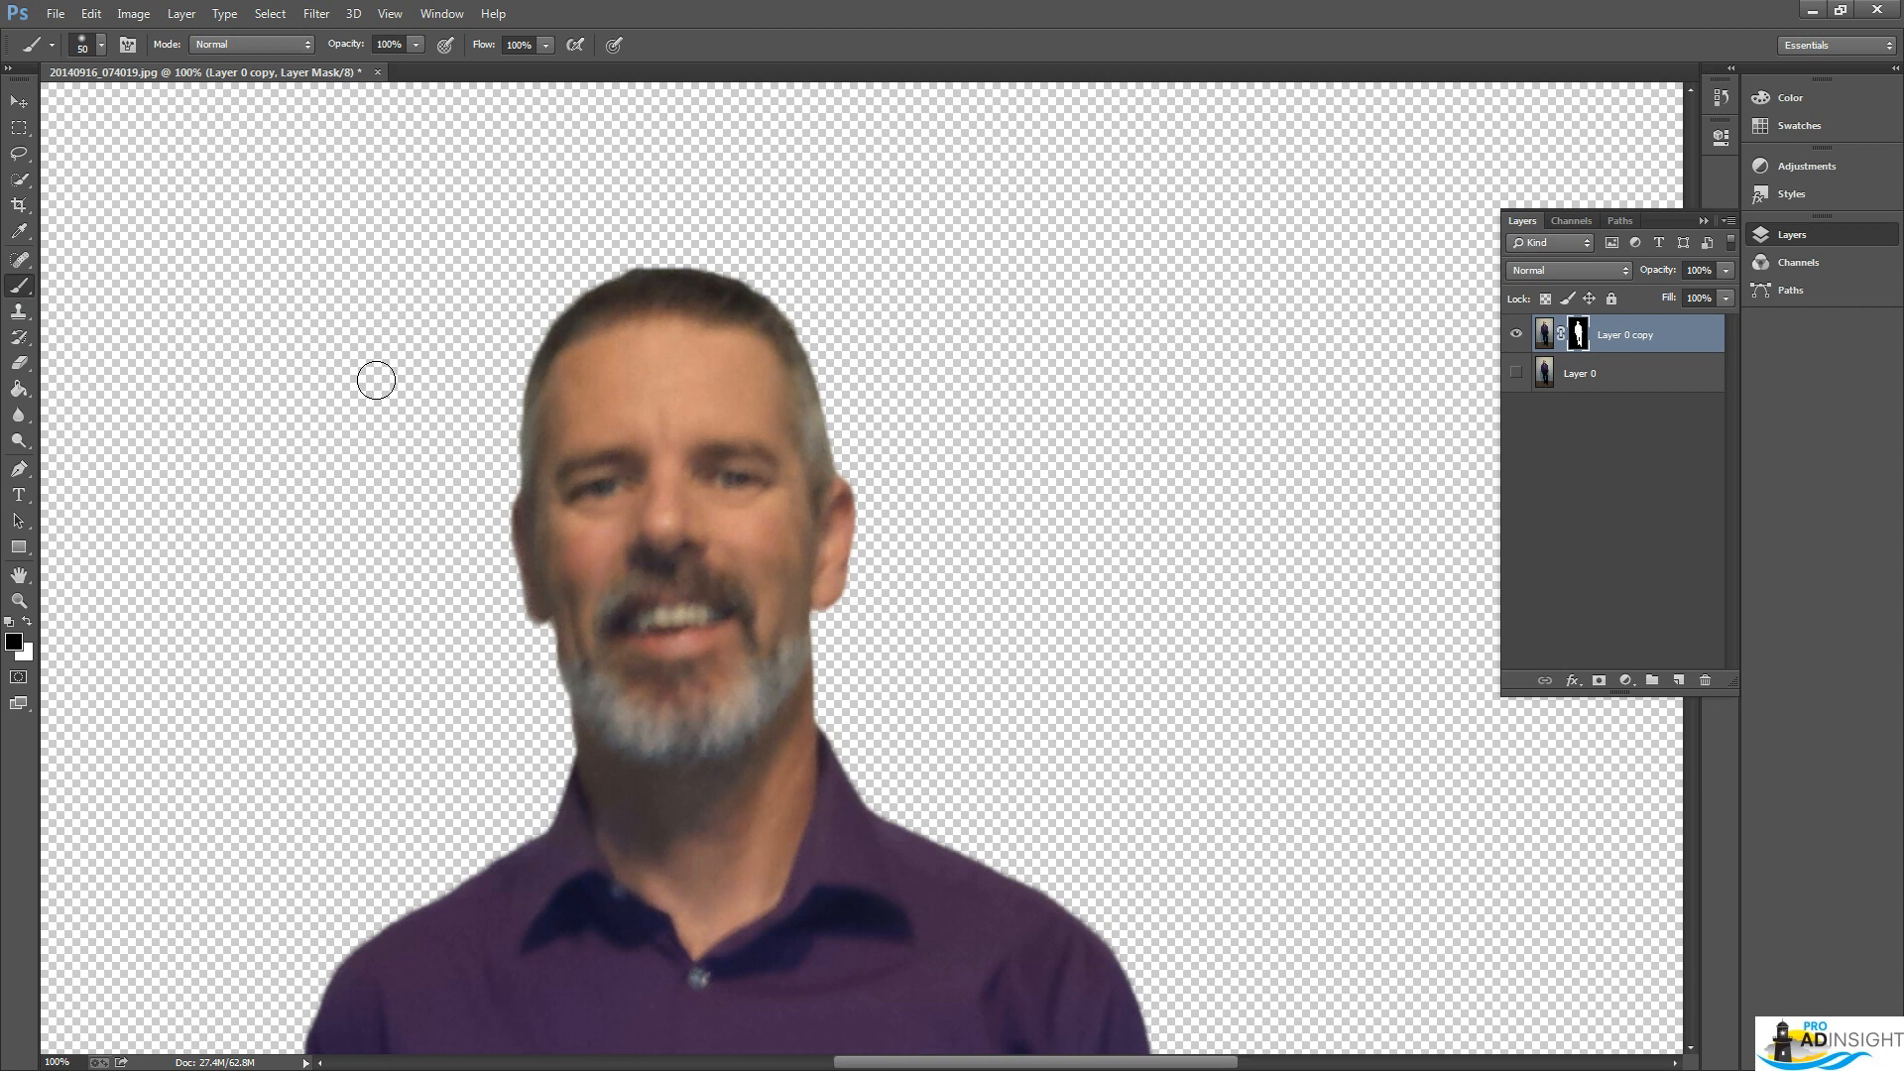
Try smaller and larger sizes for the mask brush
key("bracketleft")
key("bracketleft")
key("bracketleft")
key("bracketleft")
key("bracketright")
key("bracketright")
key("bracketright")
key("bracketright")
key("bracketright")
key("bracketright")
key("bracketright")
key("bracketright")
key("bracketright")
key("bracketright")
key("bracketleft")
key("bracketleft")
key("bracketleft")
key("bracketleft")
key("bracketleft")
Paint a thin black stroke on the mask across the man's left cheek and ear, and undo it
key("ctrl+plus")
key("ctrl+plus")
key("ctrl+plus")
key("ctrl+plus")
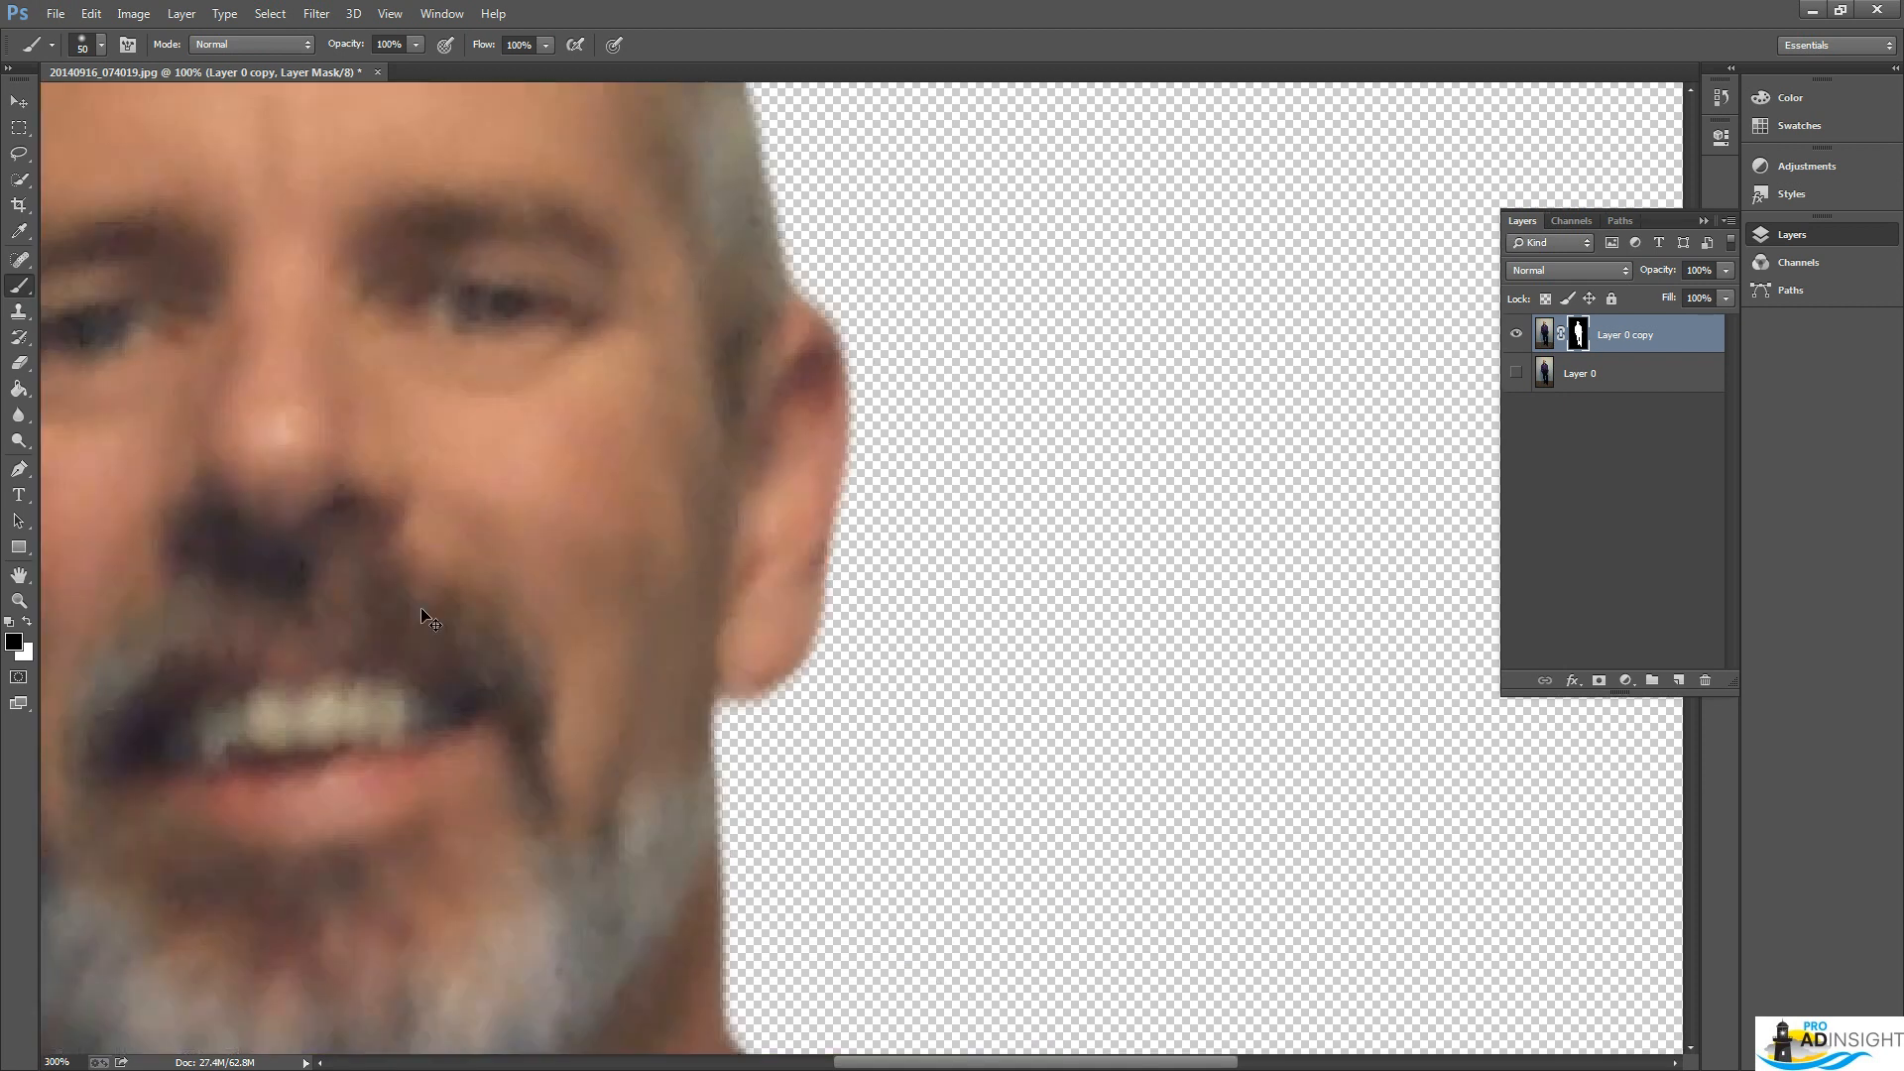
key("ctrl+minus")
key("ctrl+minus")
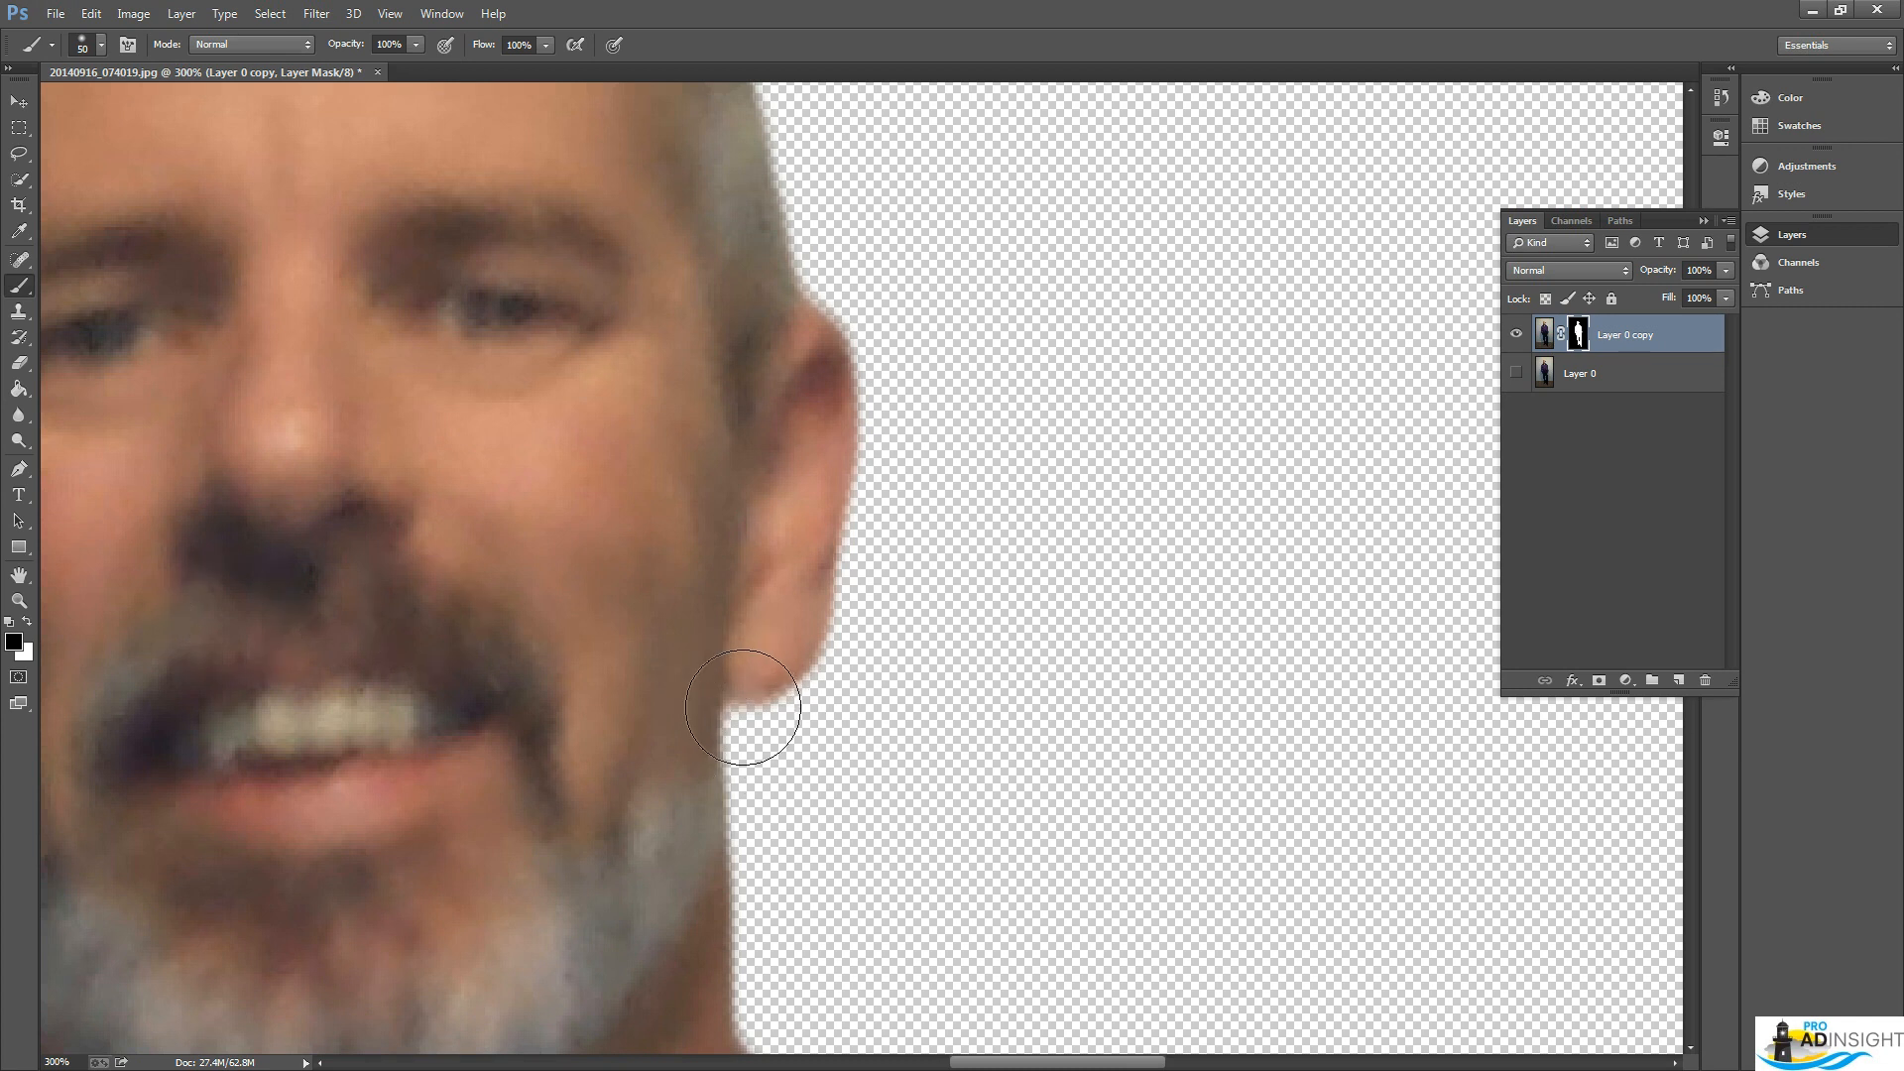
key("bracketleft")
key("bracketleft")
key("bracketleft")
key("bracketleft")
key("bracketleft")
key("bracketleft")
left_click_drag(598, 619, 884, 621)
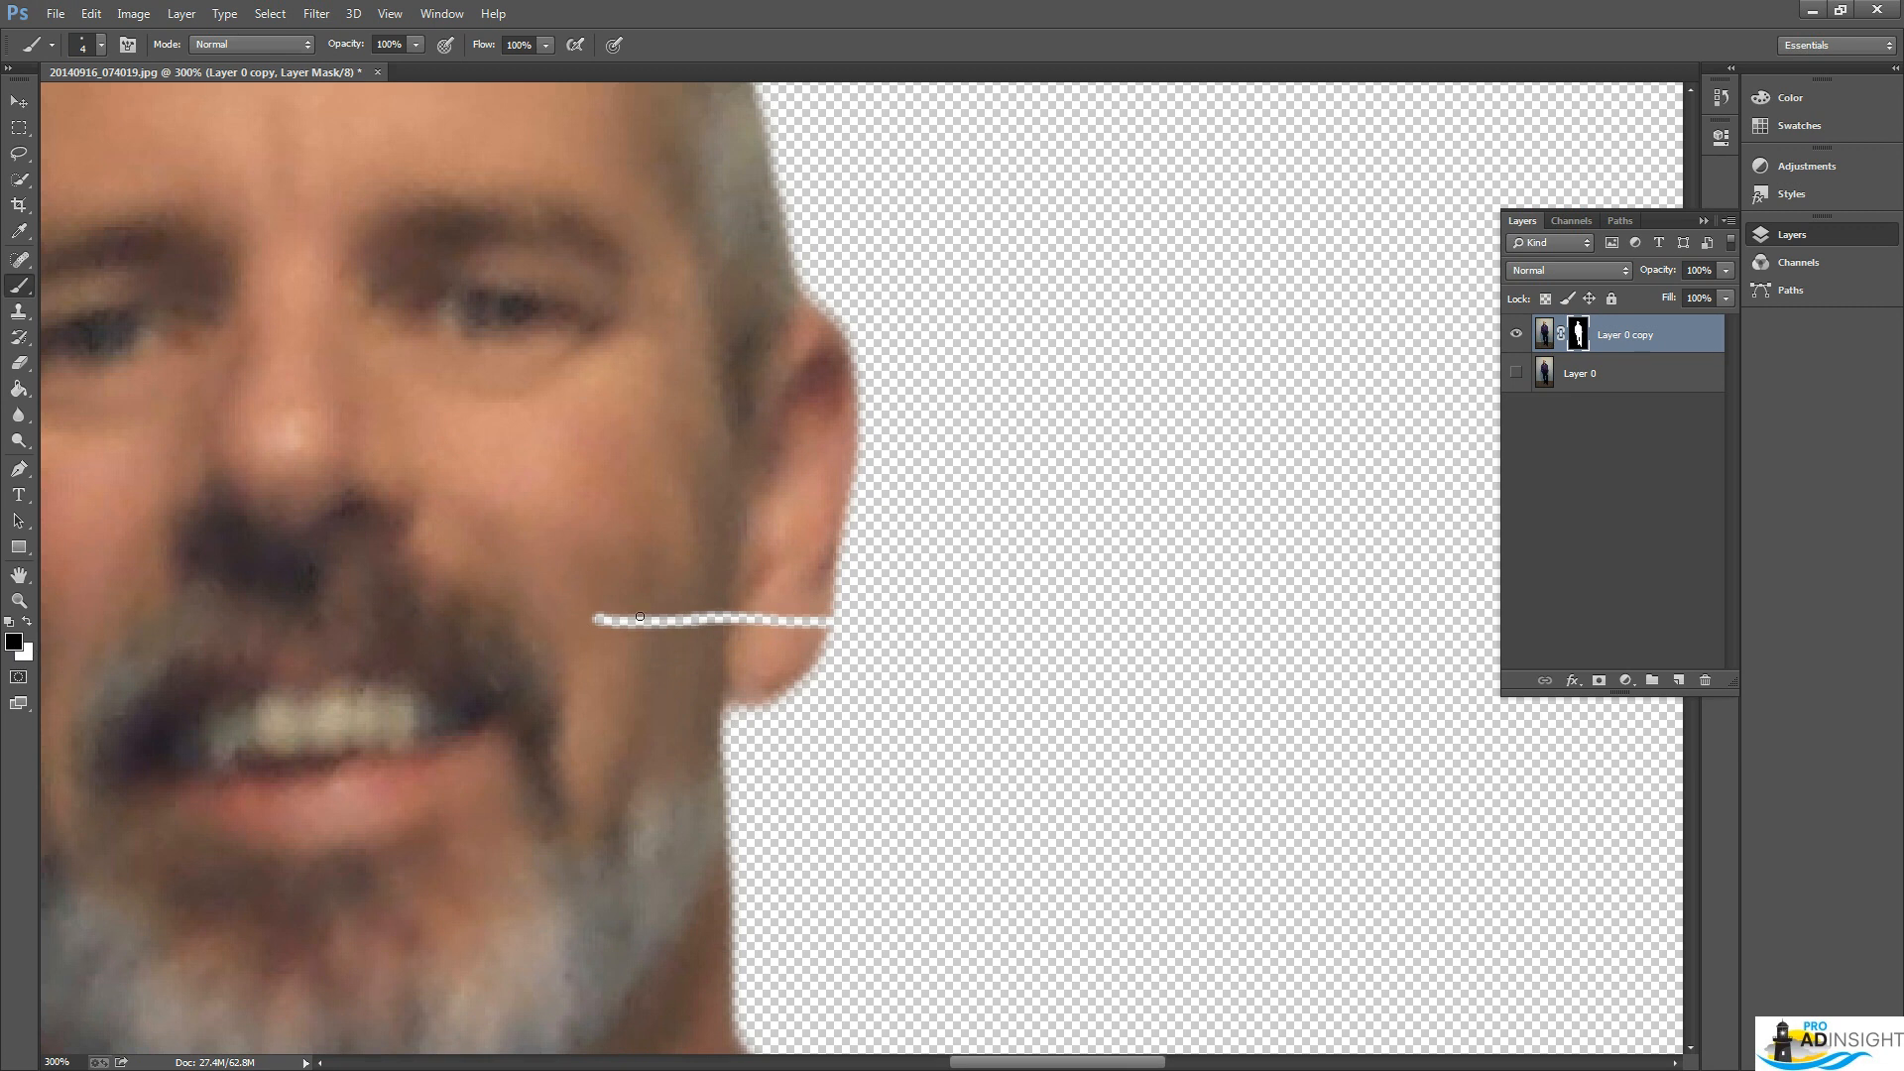
key("ctrl+z")
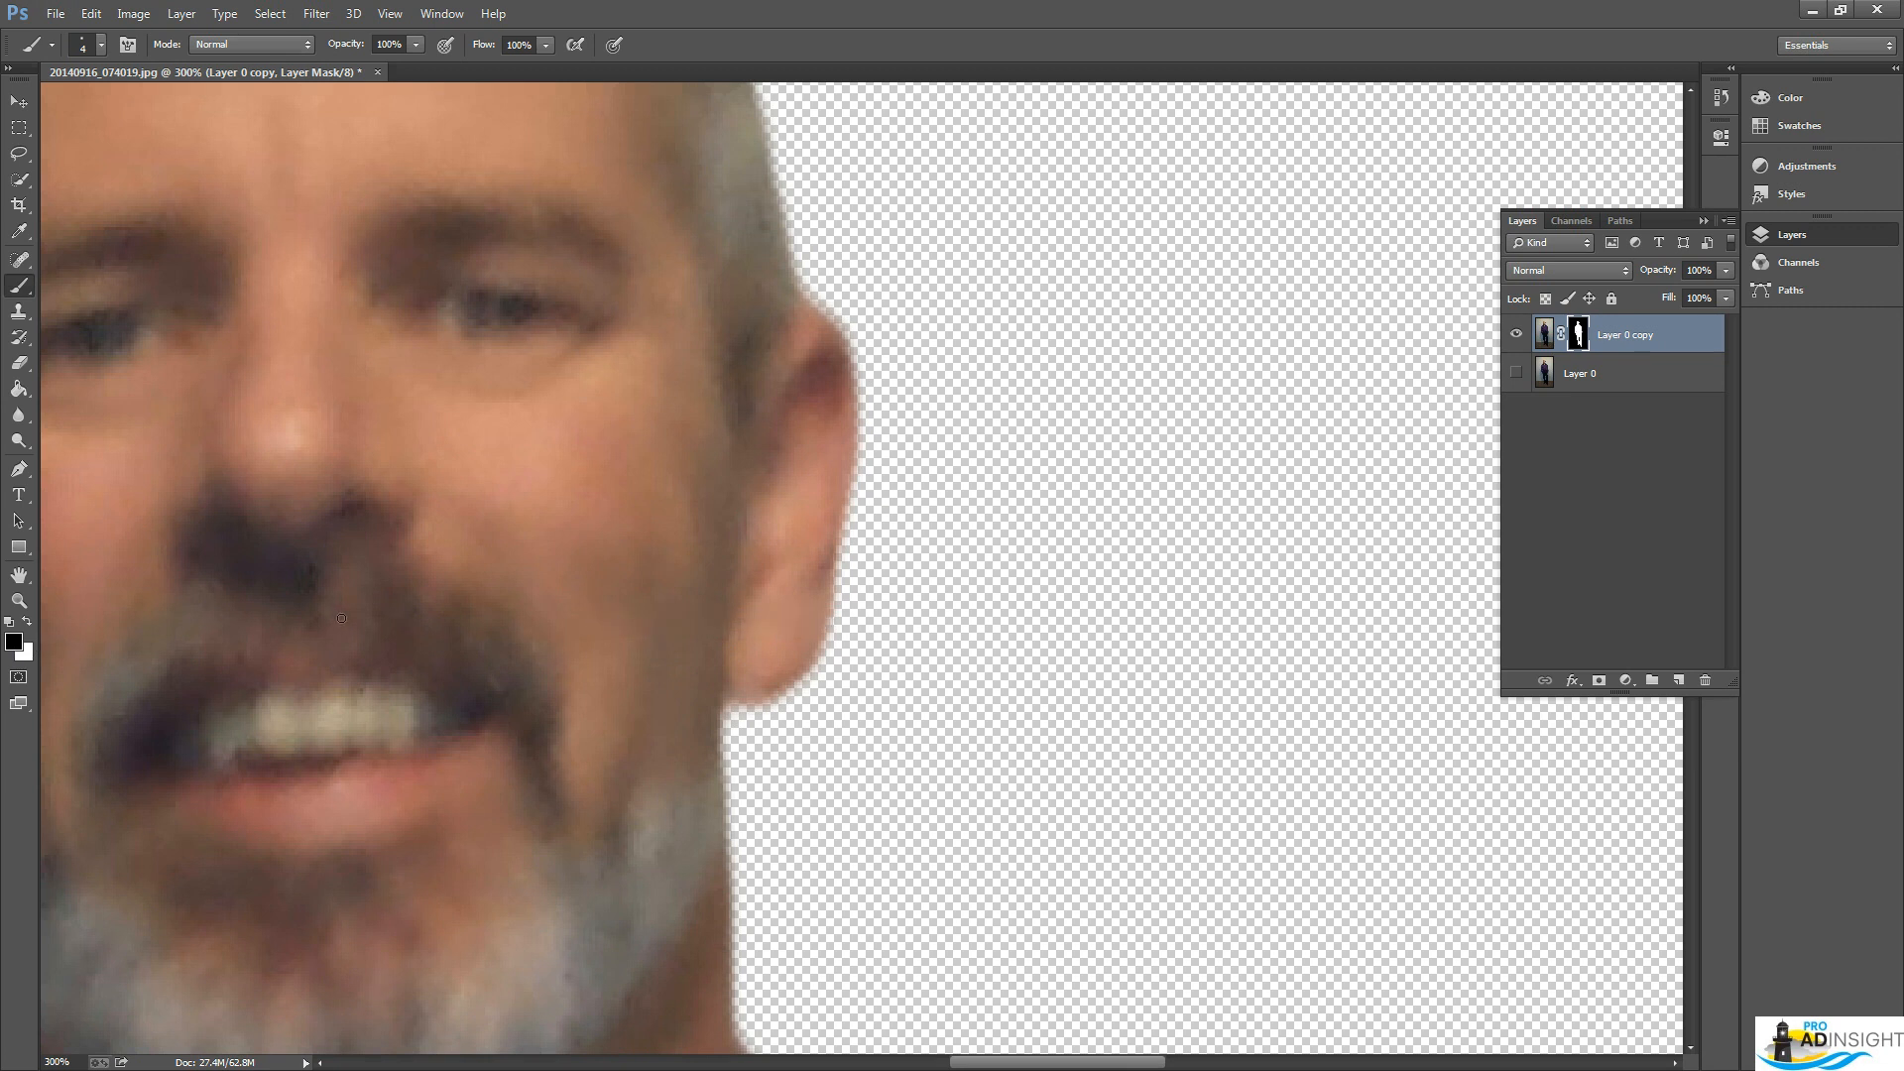
Paint white on the mask with a size 50 brush to bring back a strip of wall beside the man's left ear
left_click(28, 623)
left_click(1516, 374)
left_click(1516, 375)
key("bracketright")
key("bracketright")
key("bracketright")
key("bracketright")
key("bracketright")
key("bracketright")
key("bracketright")
key("bracketright")
key("bracketright")
mouse_move(696, 698)
left_mouse_down()
mouse_move(1186, 710)
mouse_move(1448, 759)
left_mouse_up()
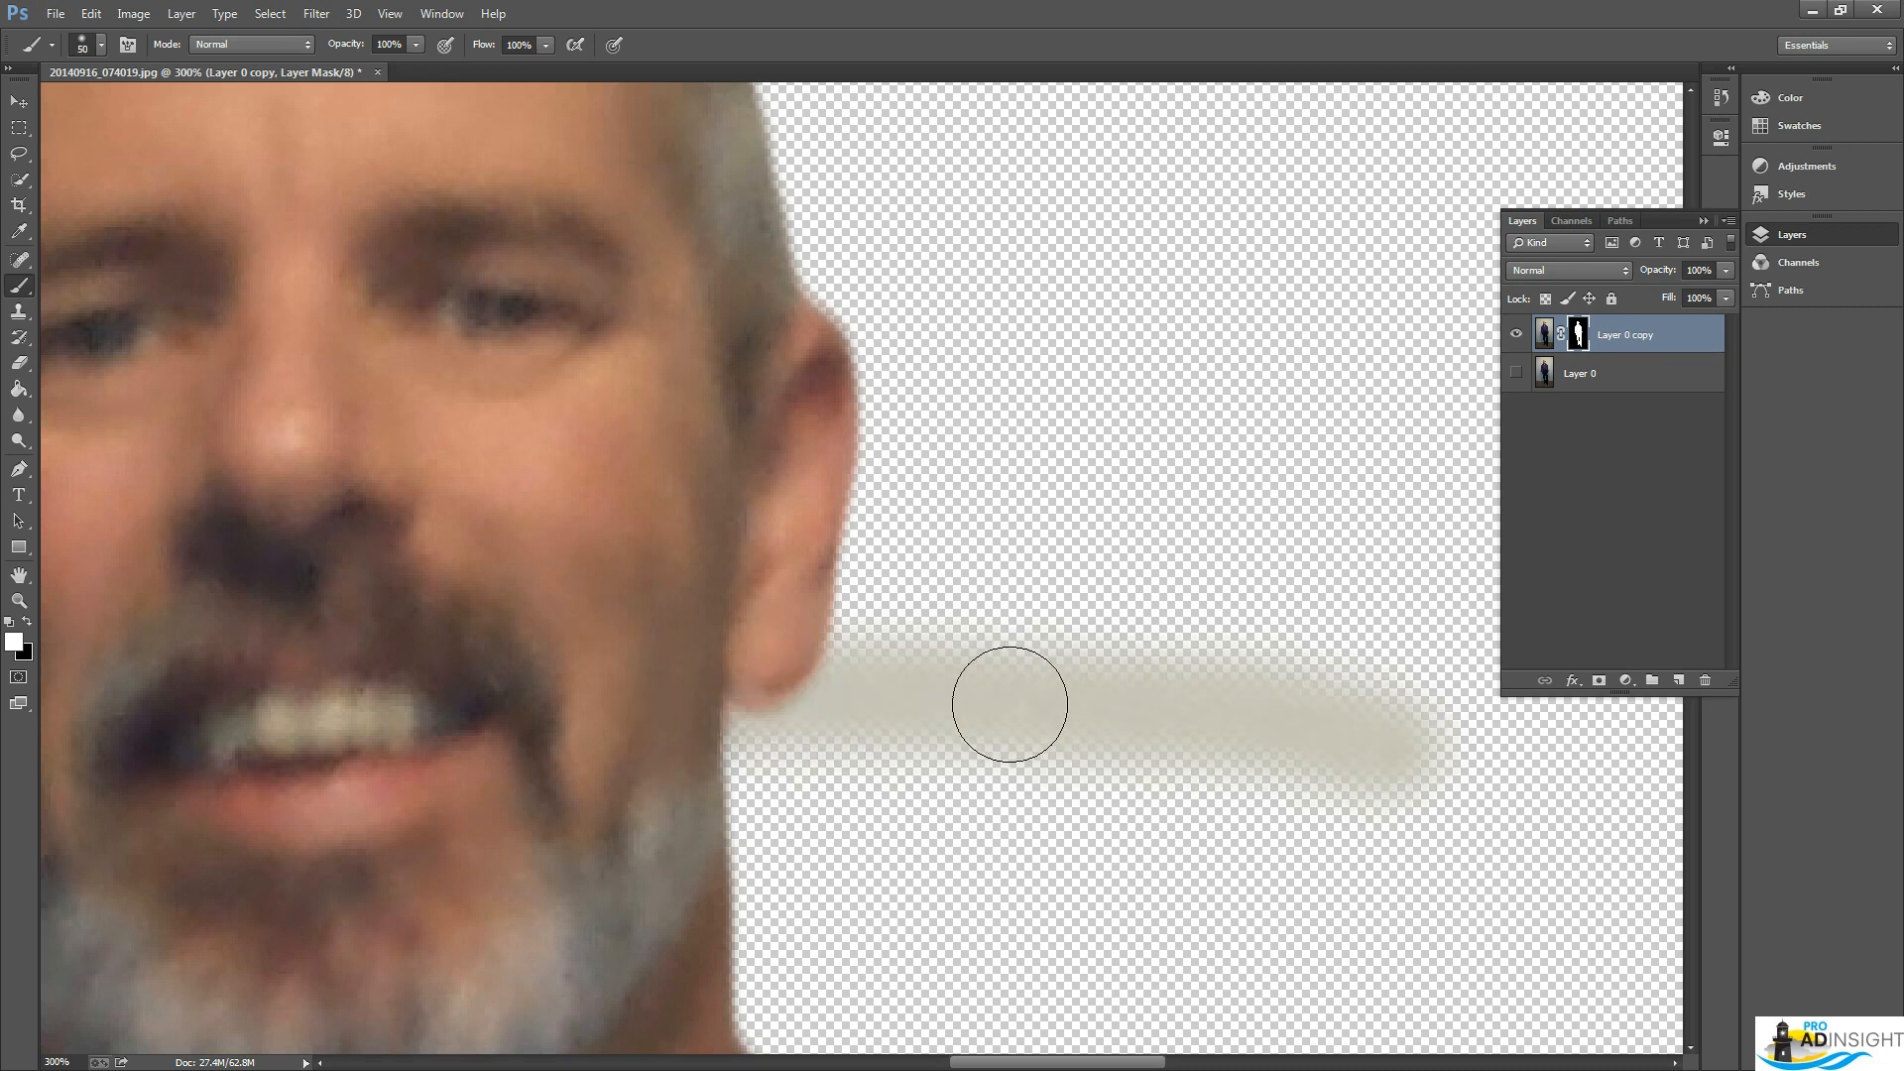
Undo the white stroke beside the man's left ear and set the mask brush to black at size 3
key("ctrl+z")
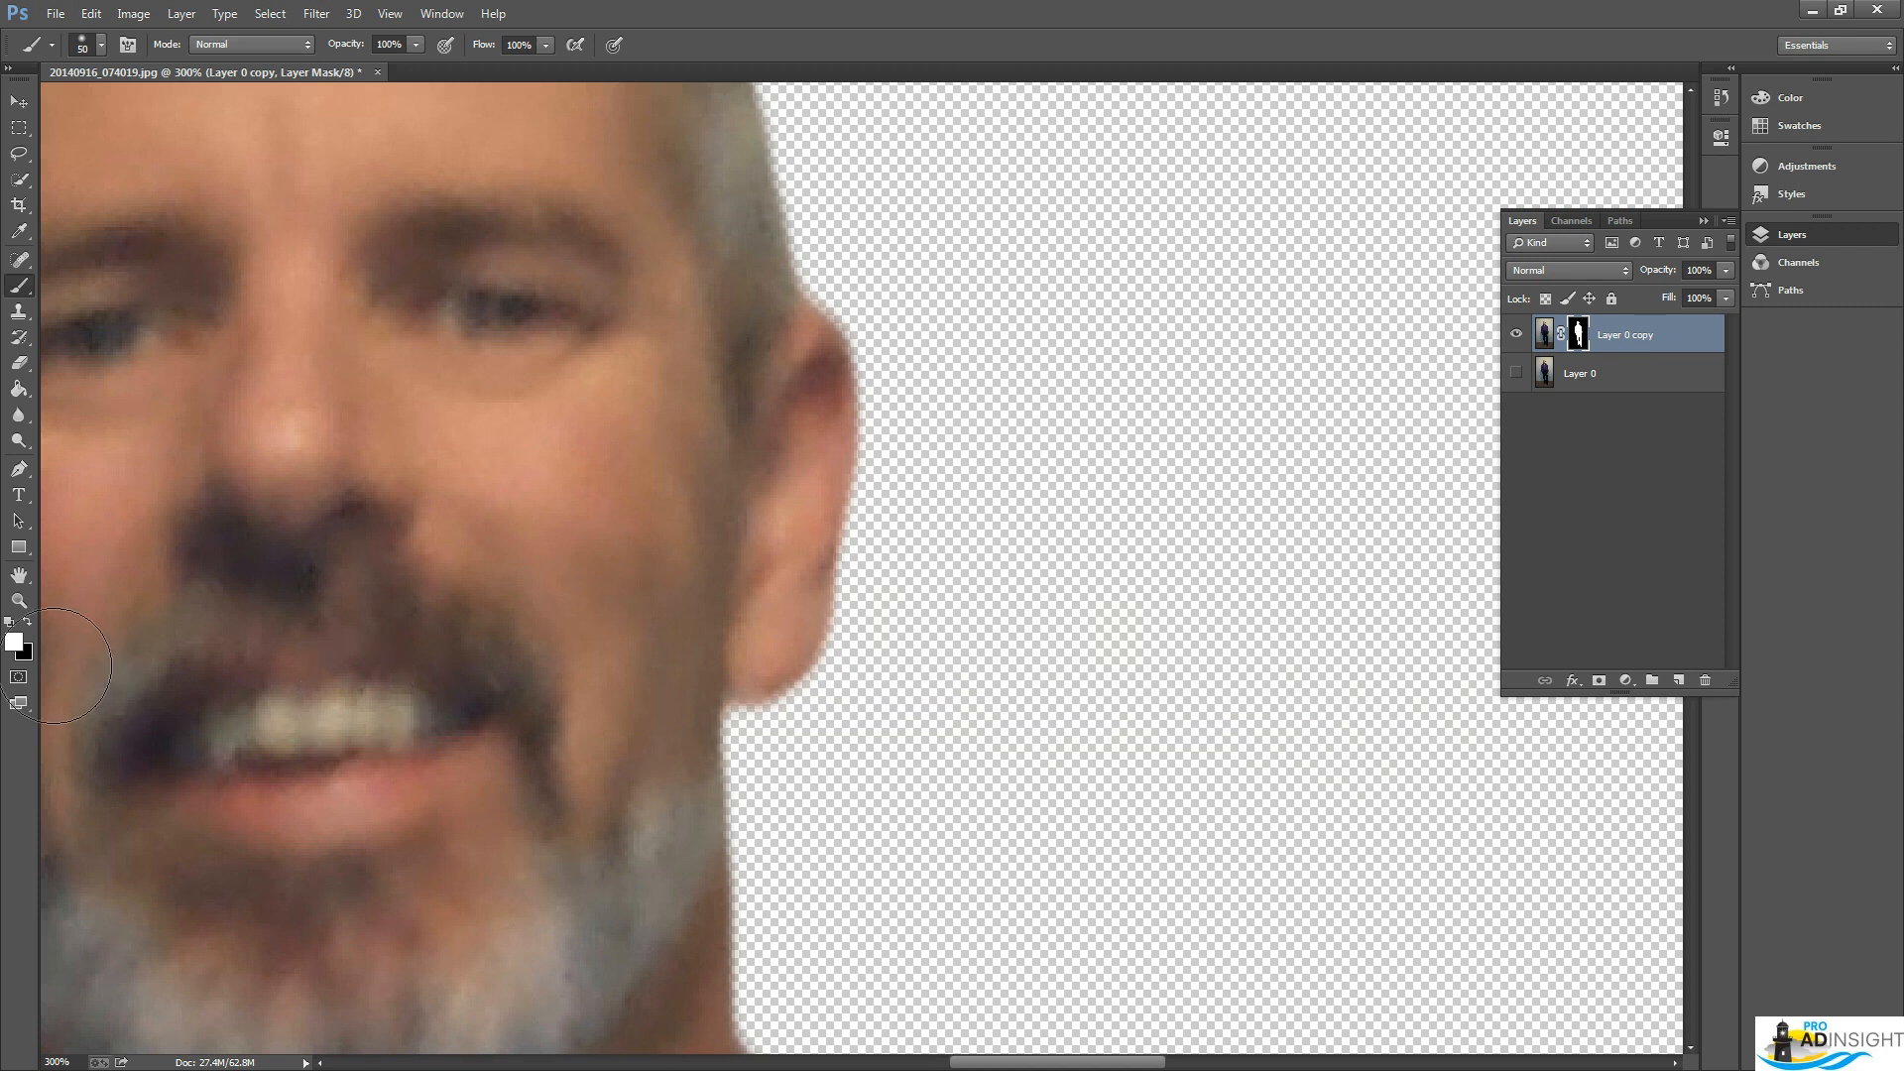
key("x")
key("bracketleft")
key("bracketleft")
key("bracketleft")
key("bracketleft")
key("bracketleft")
key("bracketleft")
key("bracketleft")
key("bracketleft")
key("bracketleft")
key("bracketleft")
key("bracketleft")
Paint black on the mask with the size 3 brush around the man's right earlobe, clearing the notch beneath it
key("ctrl+plus")
key("ctrl+plus")
key("ctrl+plus")
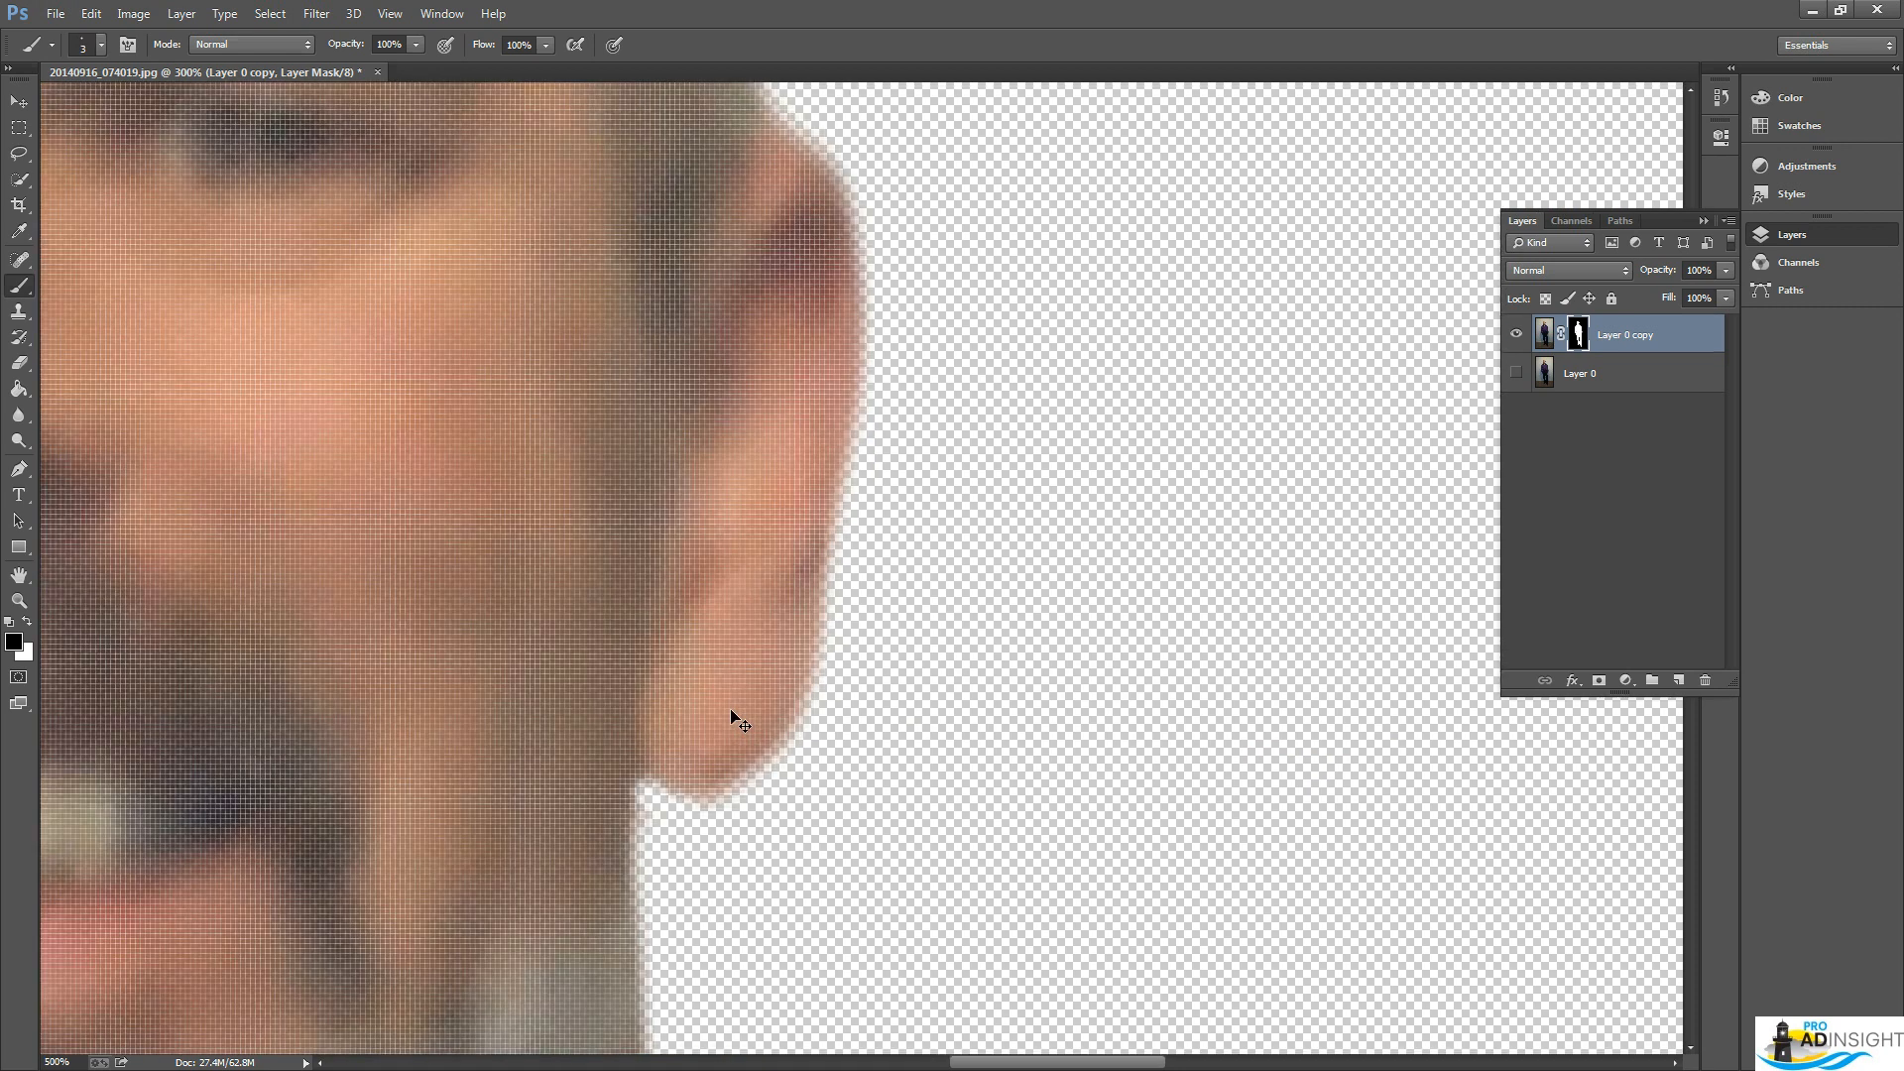
key("ctrl+minus")
key("ctrl+minus")
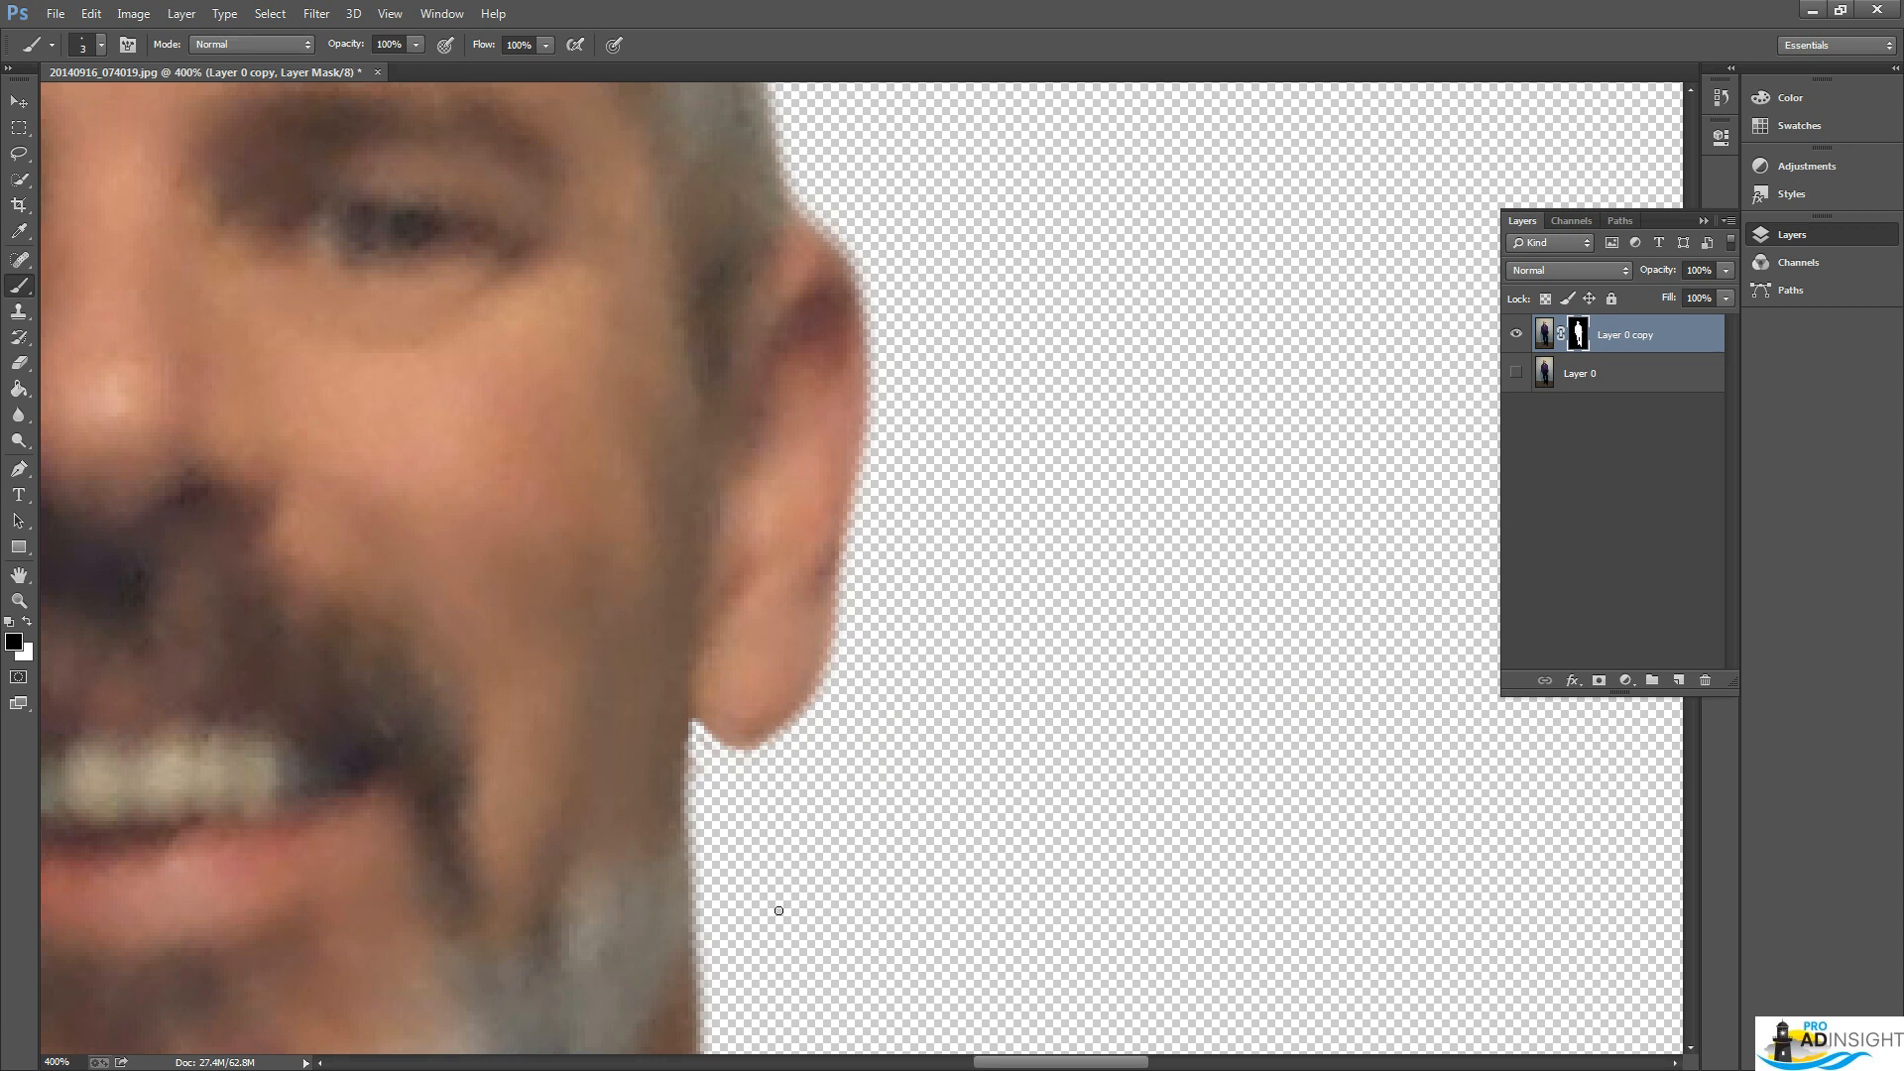
key("ctrl+1")
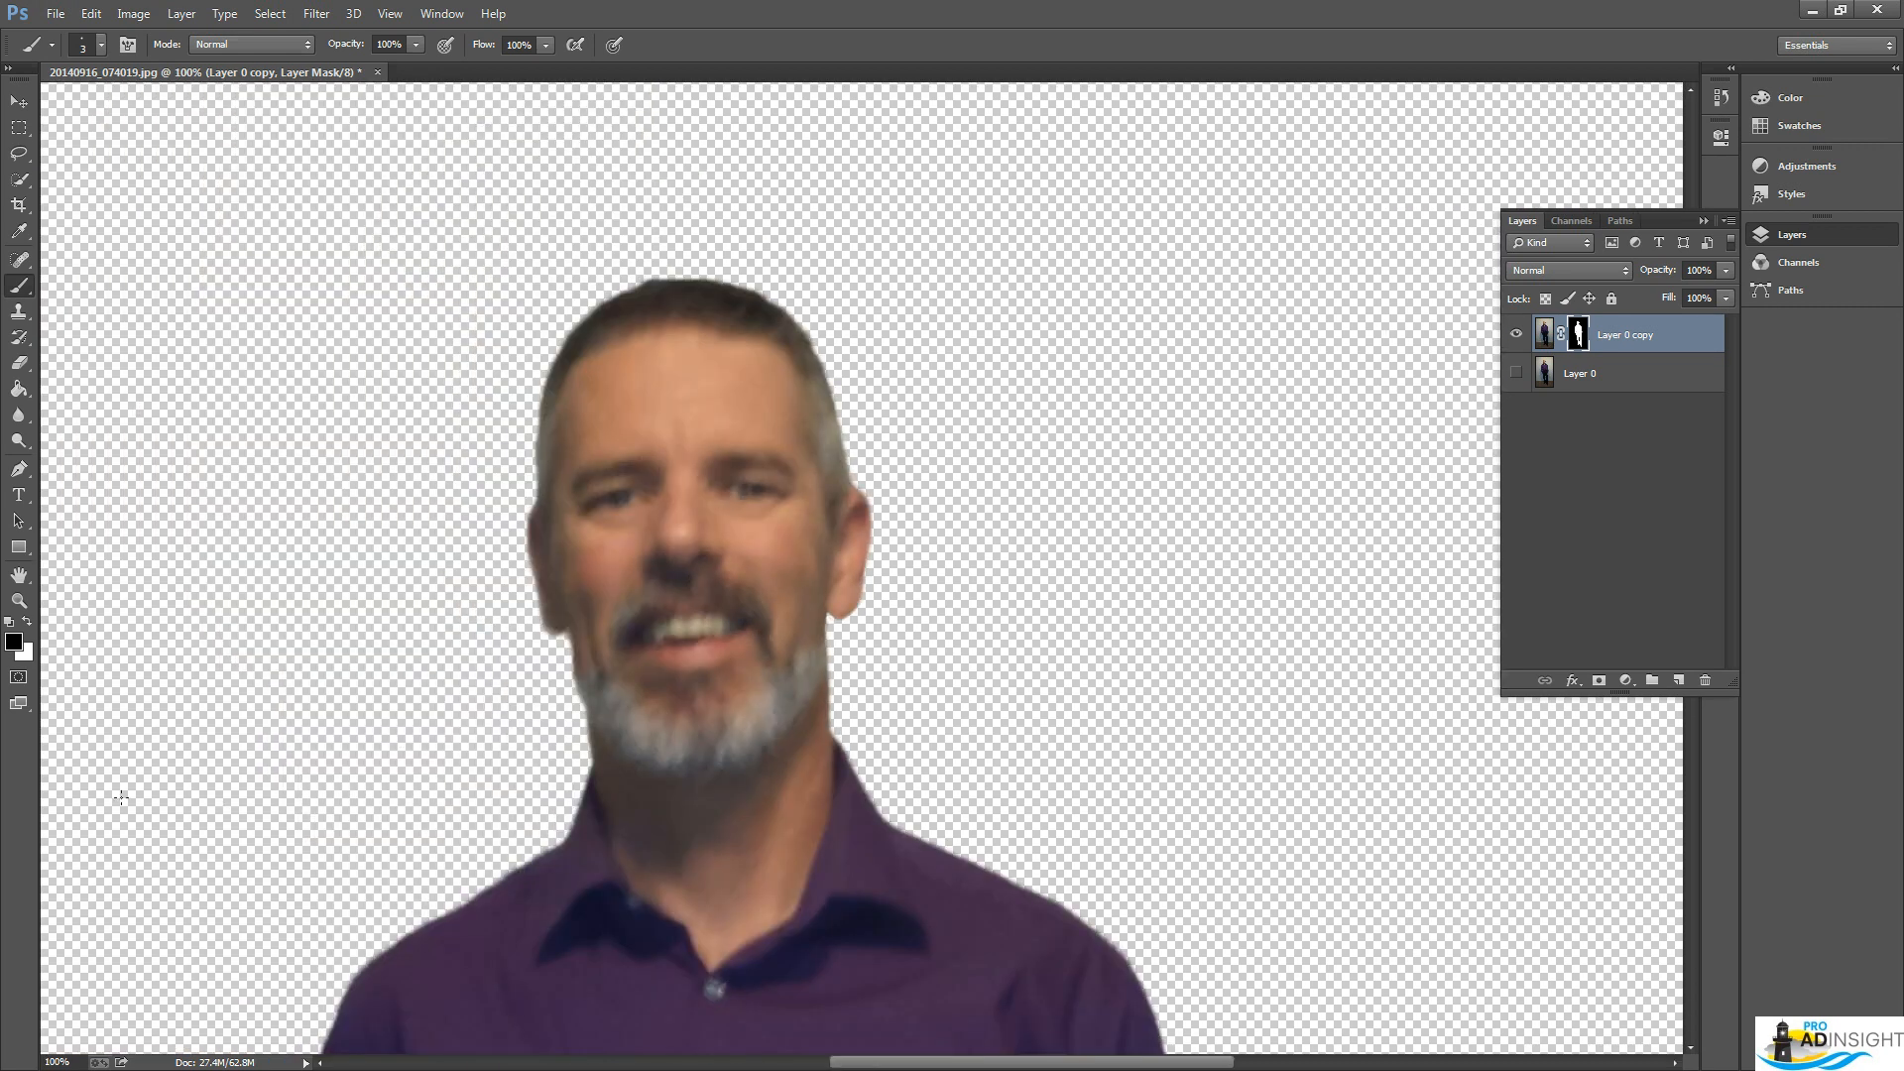
key("ctrl+plus")
key("ctrl+plus")
key("ctrl+plus")
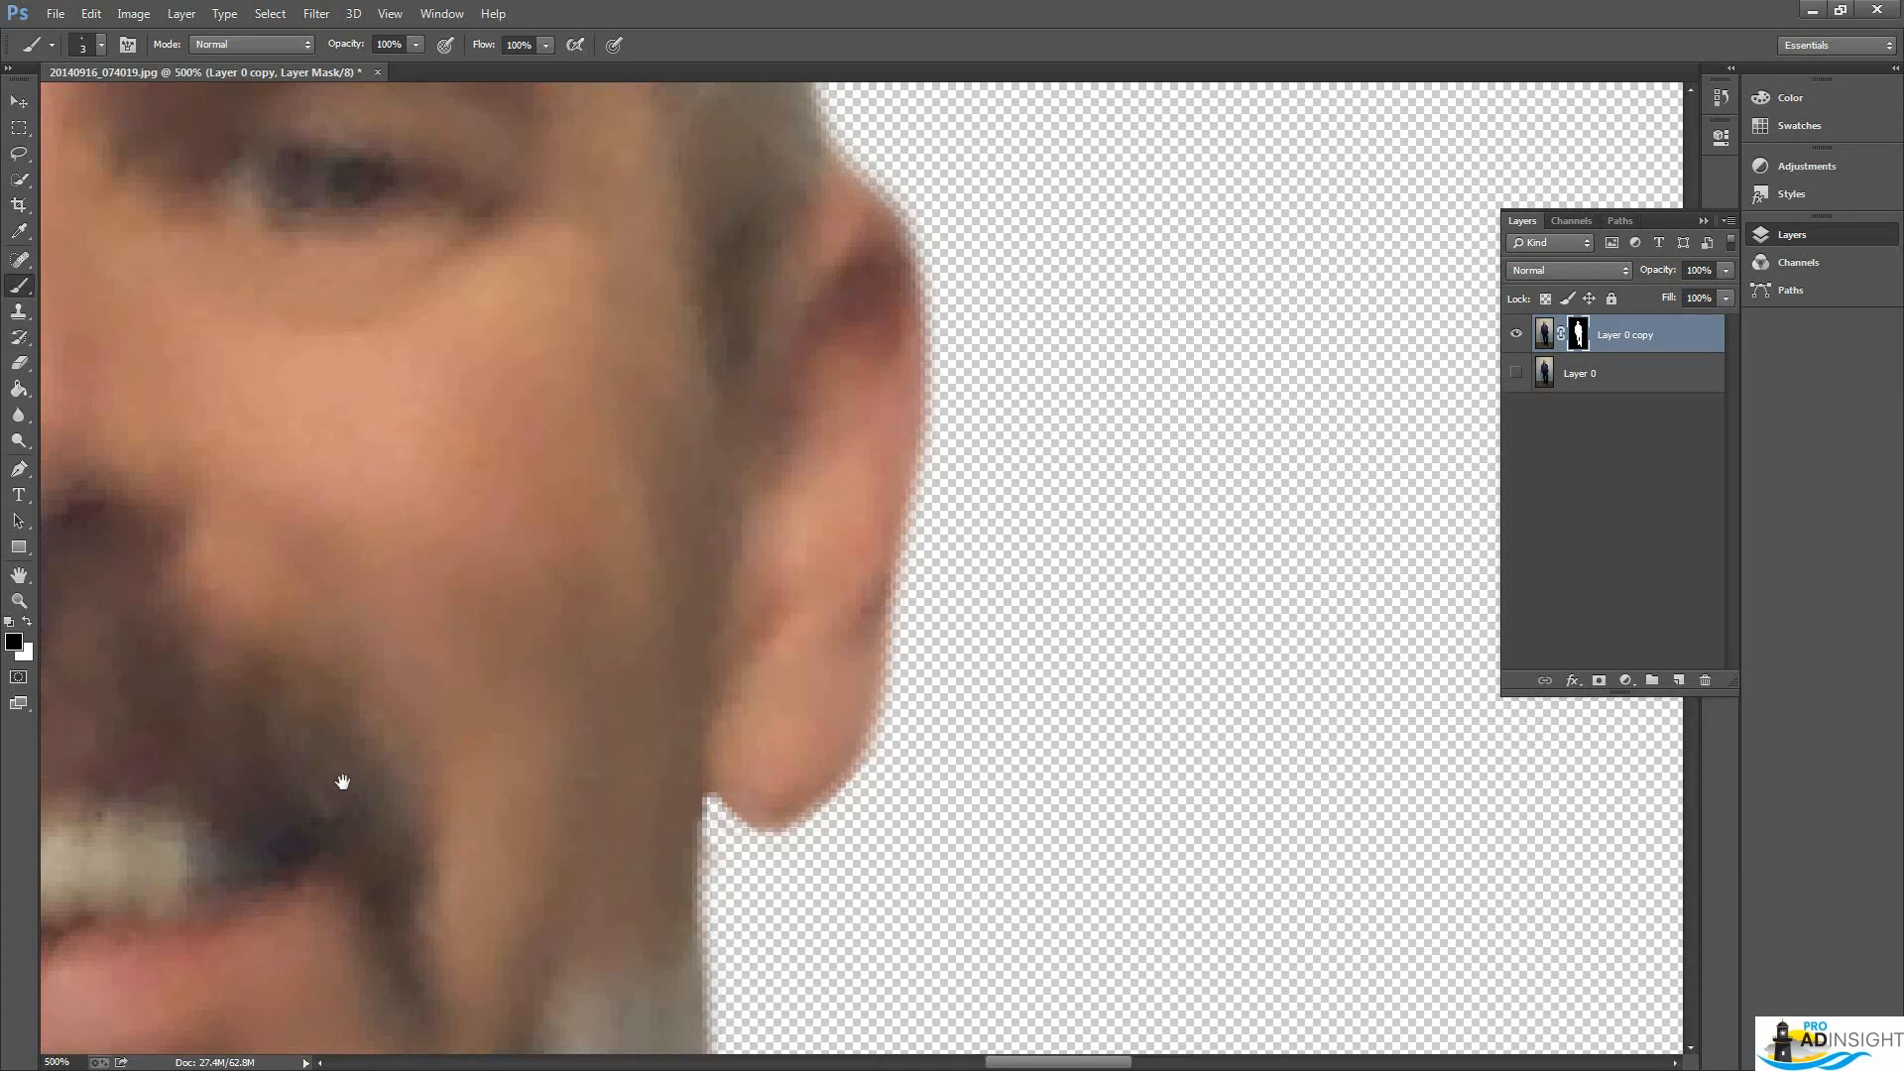
left_click_drag(343, 783, 1062, 671)
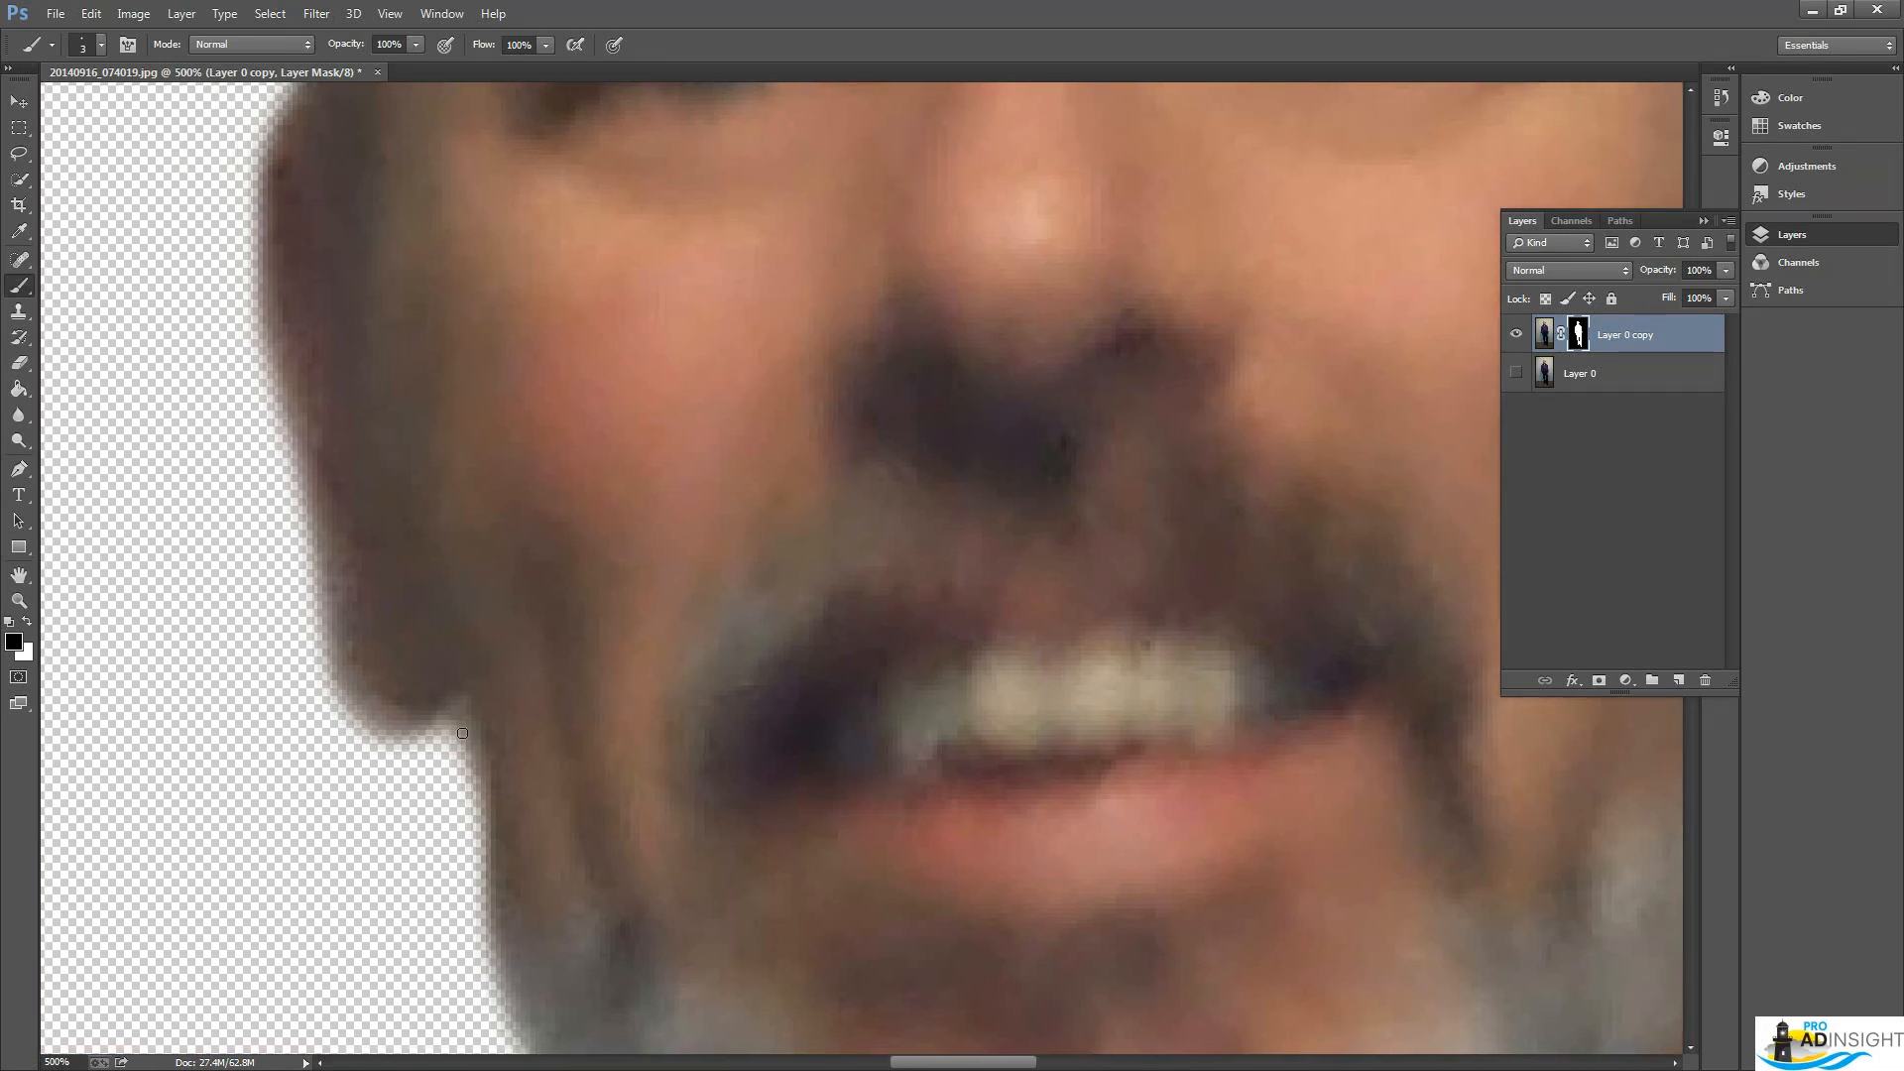
mouse_move(446, 726)
left_mouse_down()
mouse_move(475, 786)
mouse_move(465, 733)
mouse_move(440, 739)
mouse_move(450, 722)
mouse_move(372, 742)
left_mouse_up()
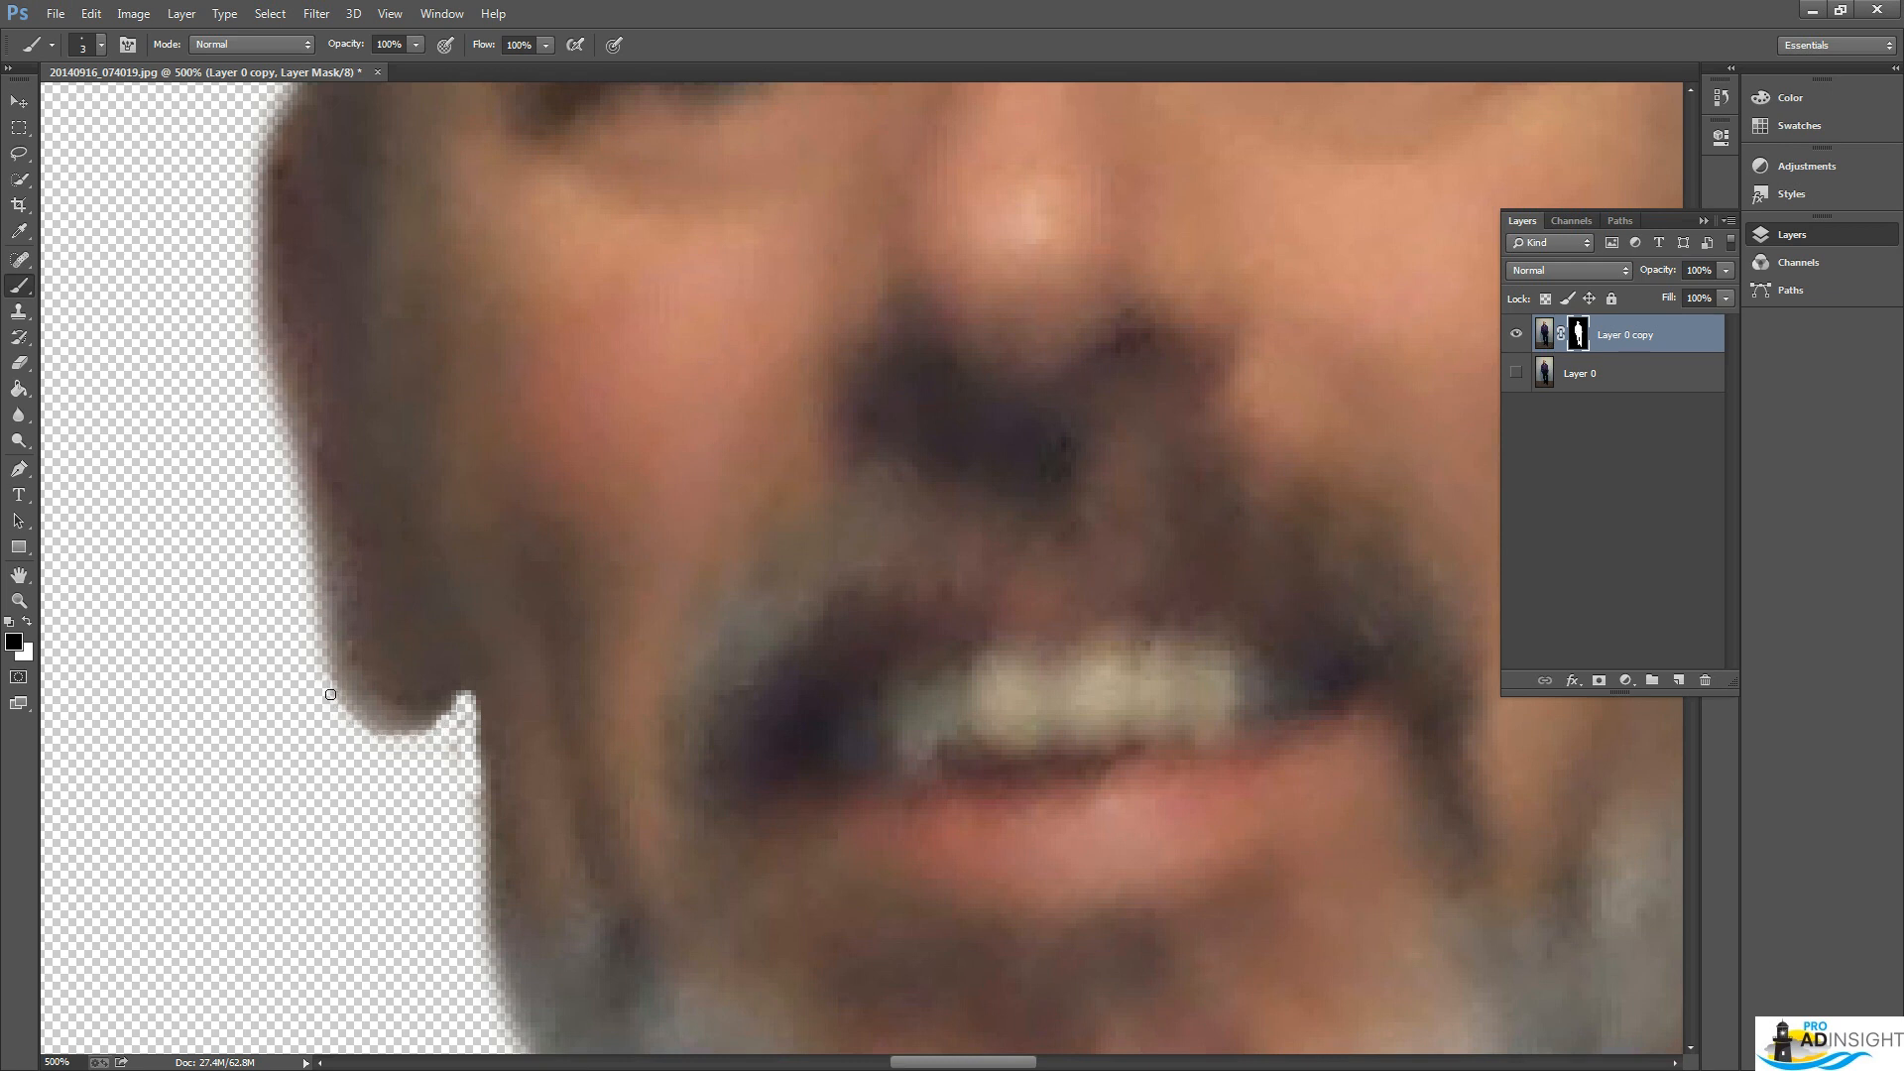
left_click_drag(375, 728, 455, 714)
Trim the mask along the man's right jawline below the ear with a size 10 black brush
key("ctrl+minus")
key("ctrl+minus")
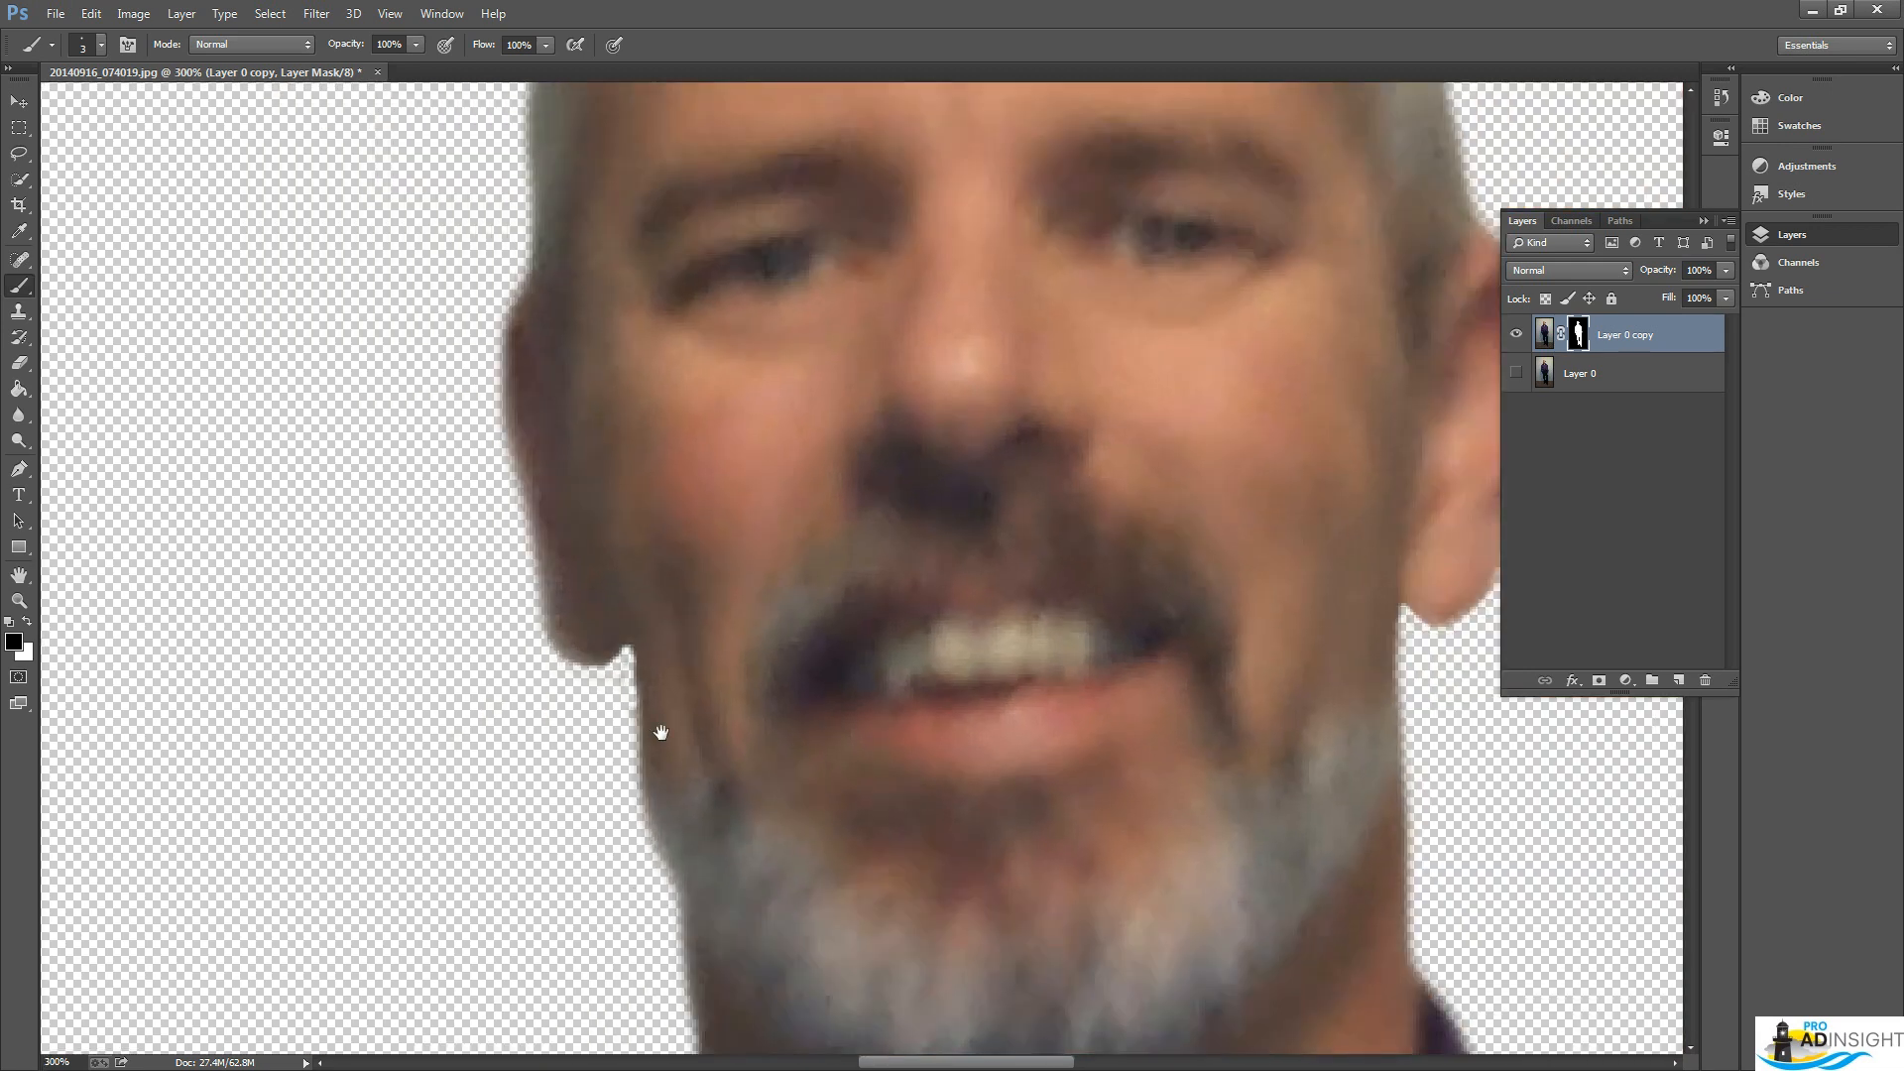
left_click_drag(681, 808, 635, 683)
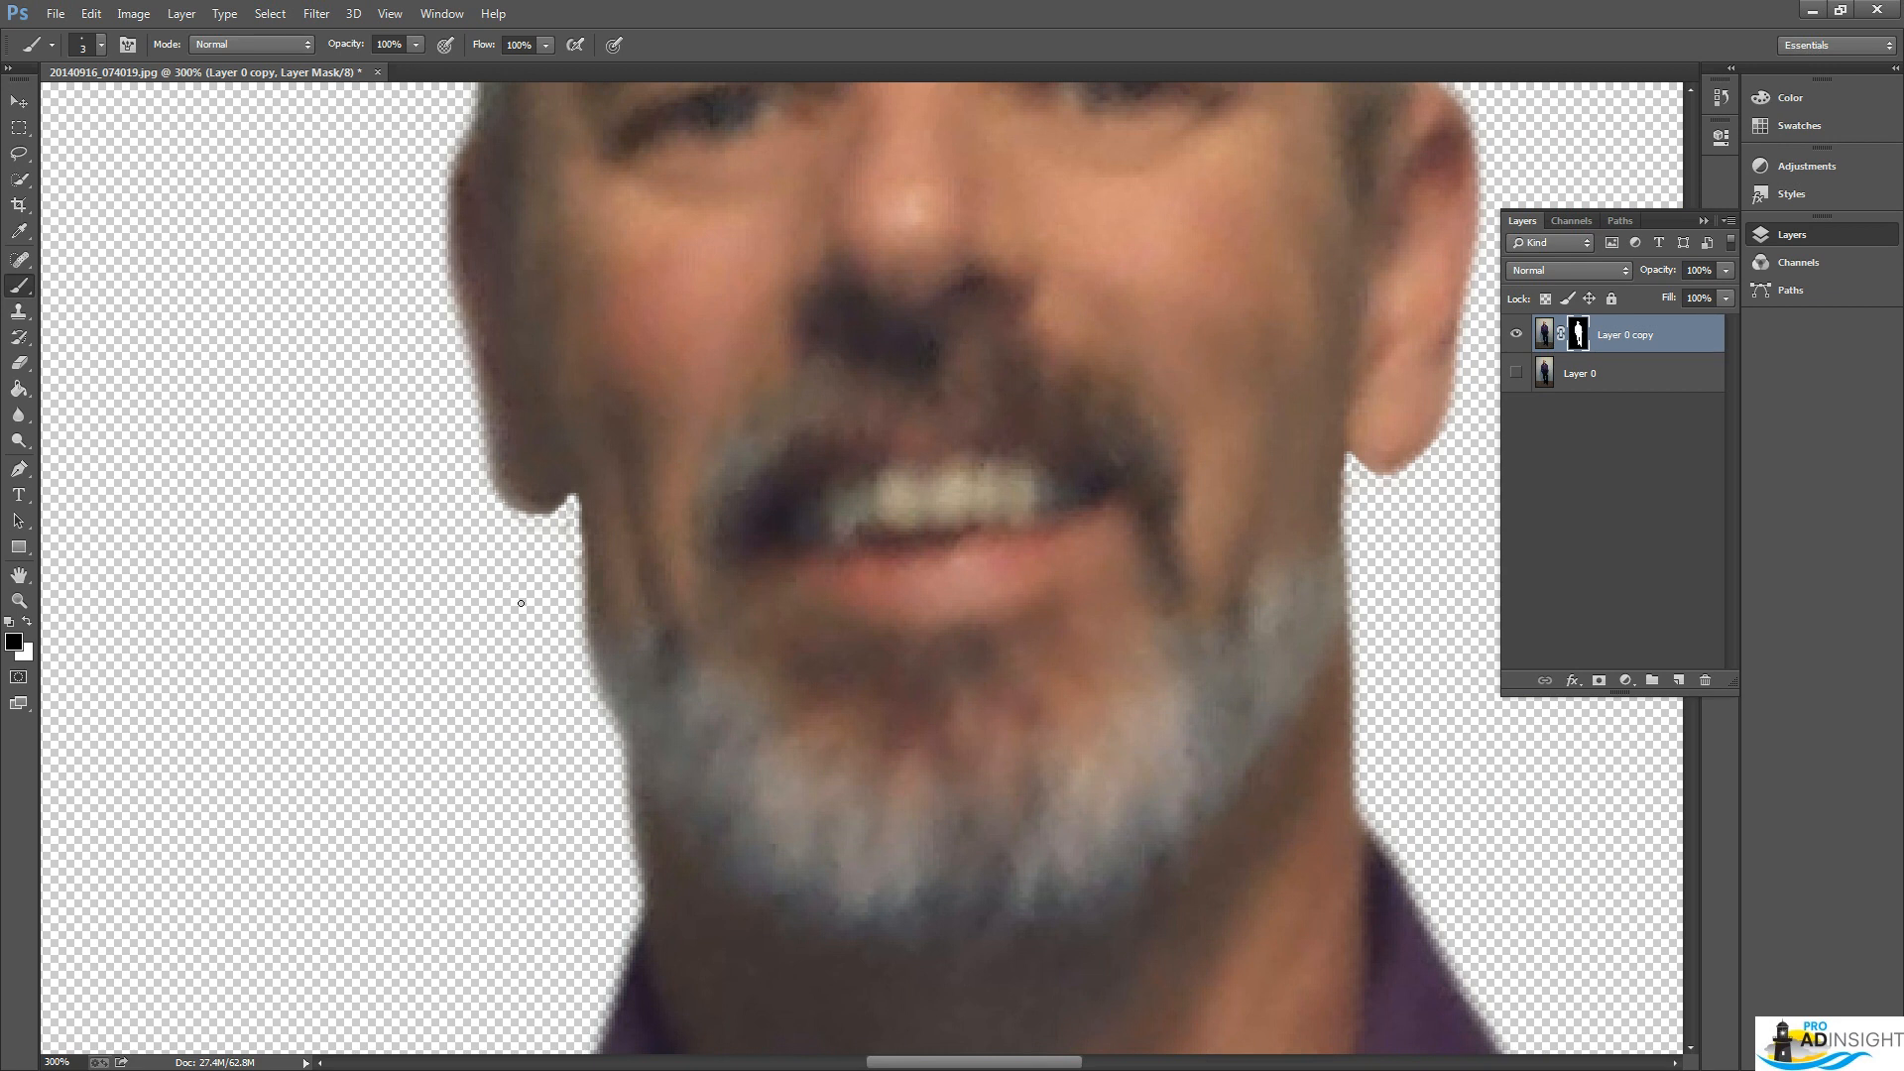
key("bracketright")
key("bracketright")
key("bracketright")
key("bracketright")
key("bracketright")
key("bracketright")
left_click(570, 545)
key("bracketleft")
mouse_move(576, 584)
left_mouse_down()
mouse_move(601, 716)
mouse_move(573, 527)
mouse_move(568, 605)
left_mouse_up()
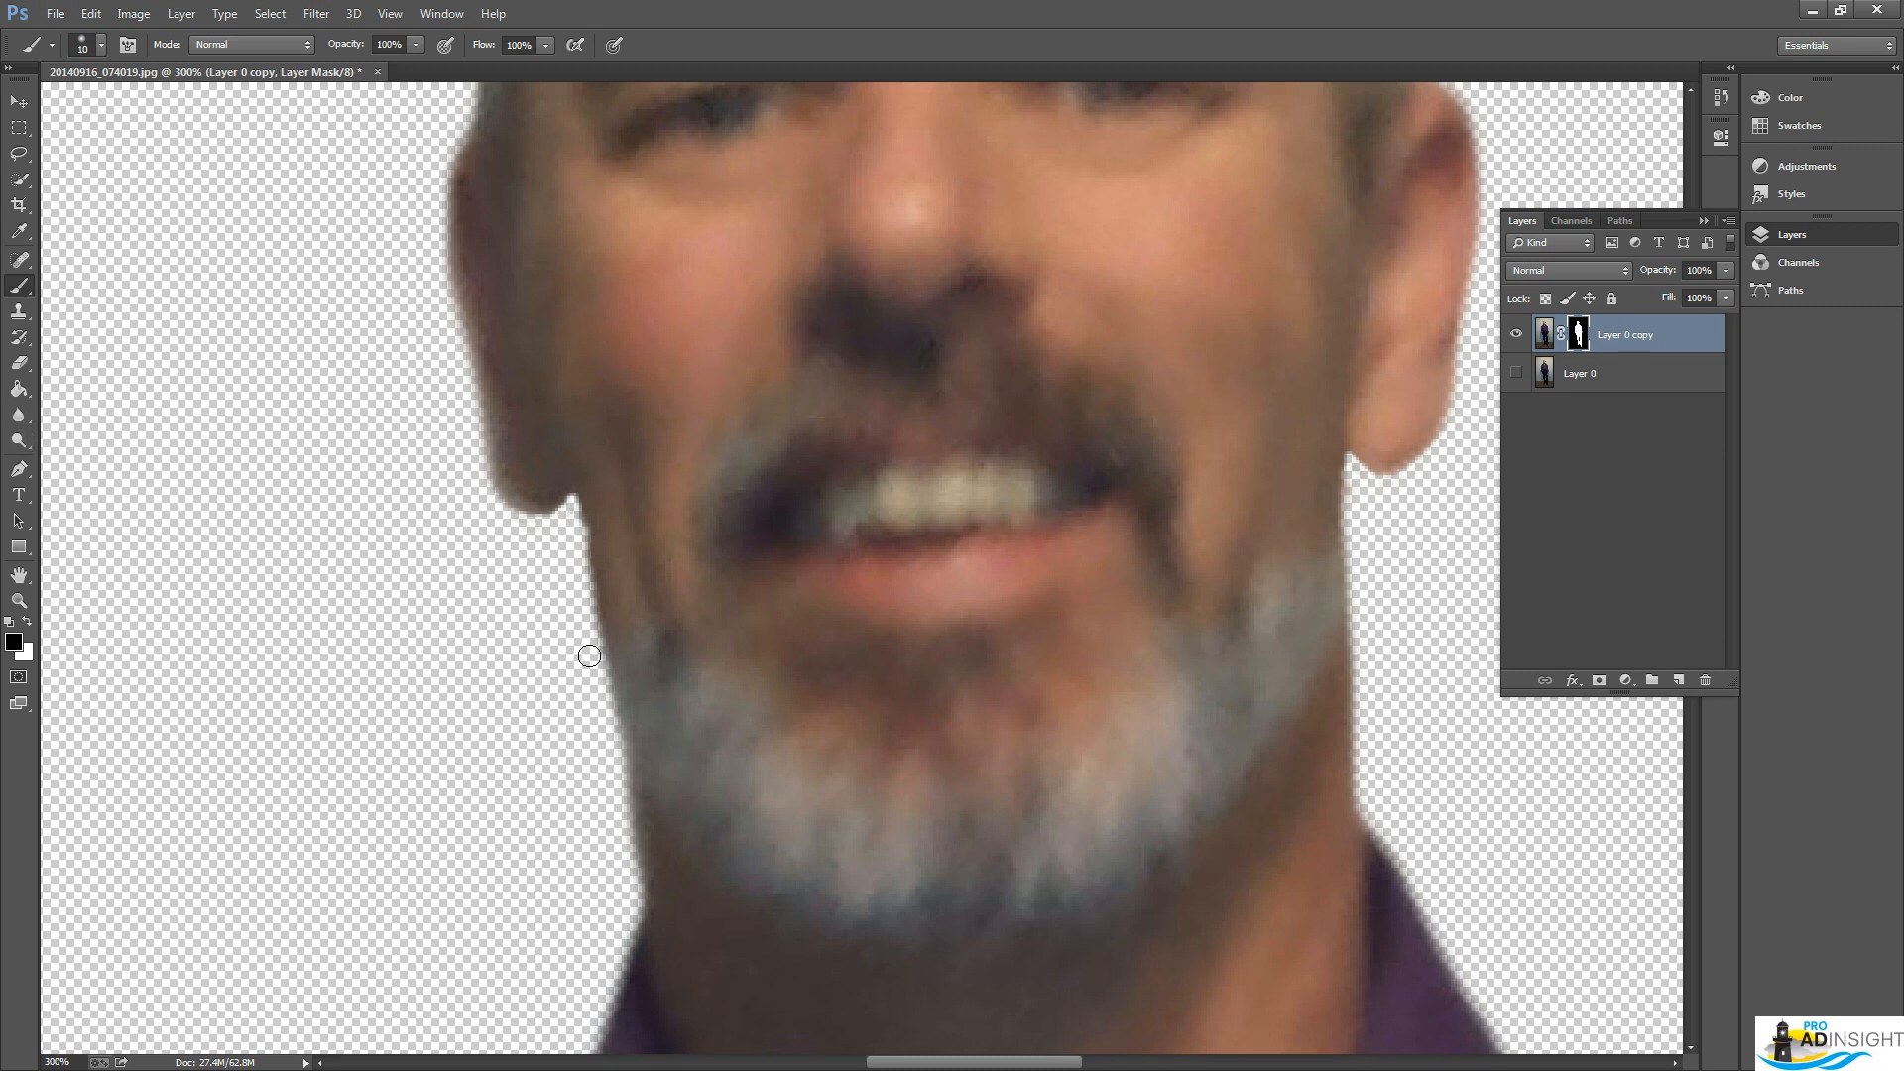
Paint black on the mask between the man's right sleeve and torso, joining the two openings and smoothing the shirt edge
key("ctrl+0")
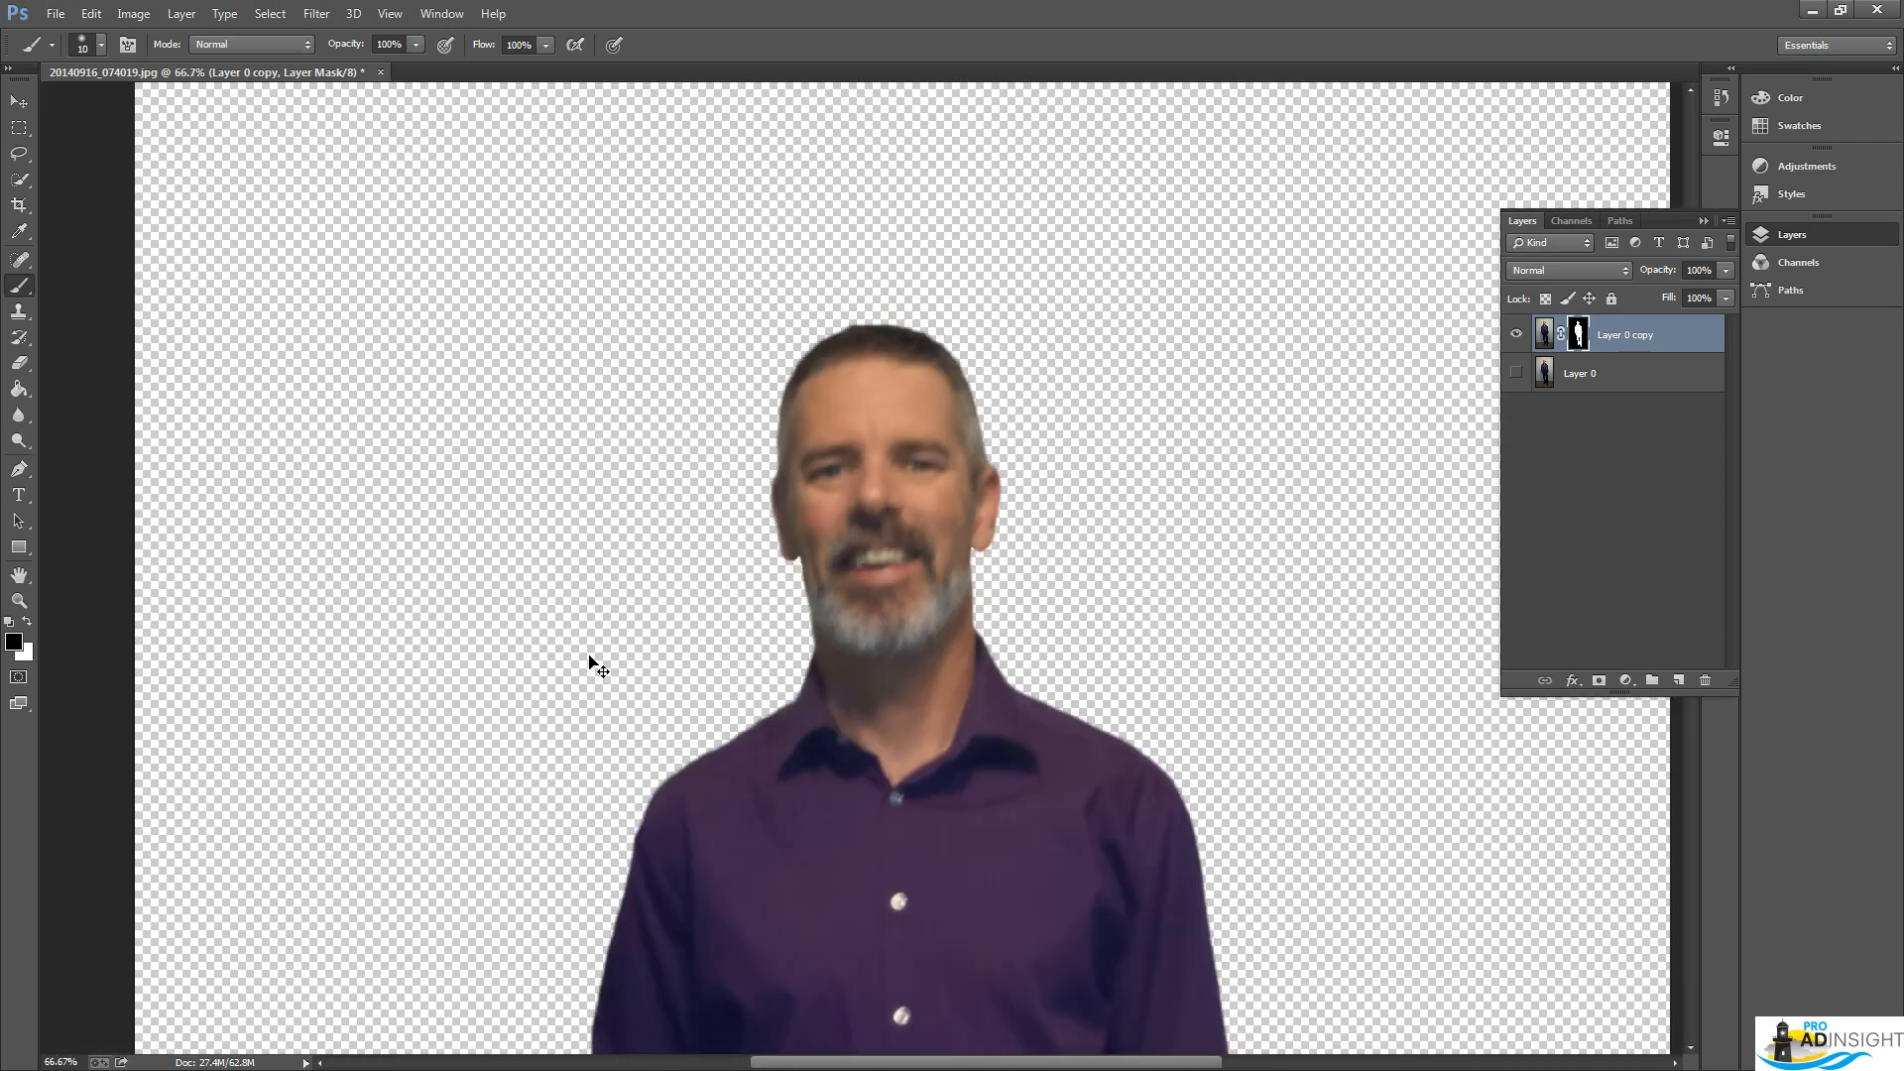
key("ctrl+minus")
key("ctrl+minus")
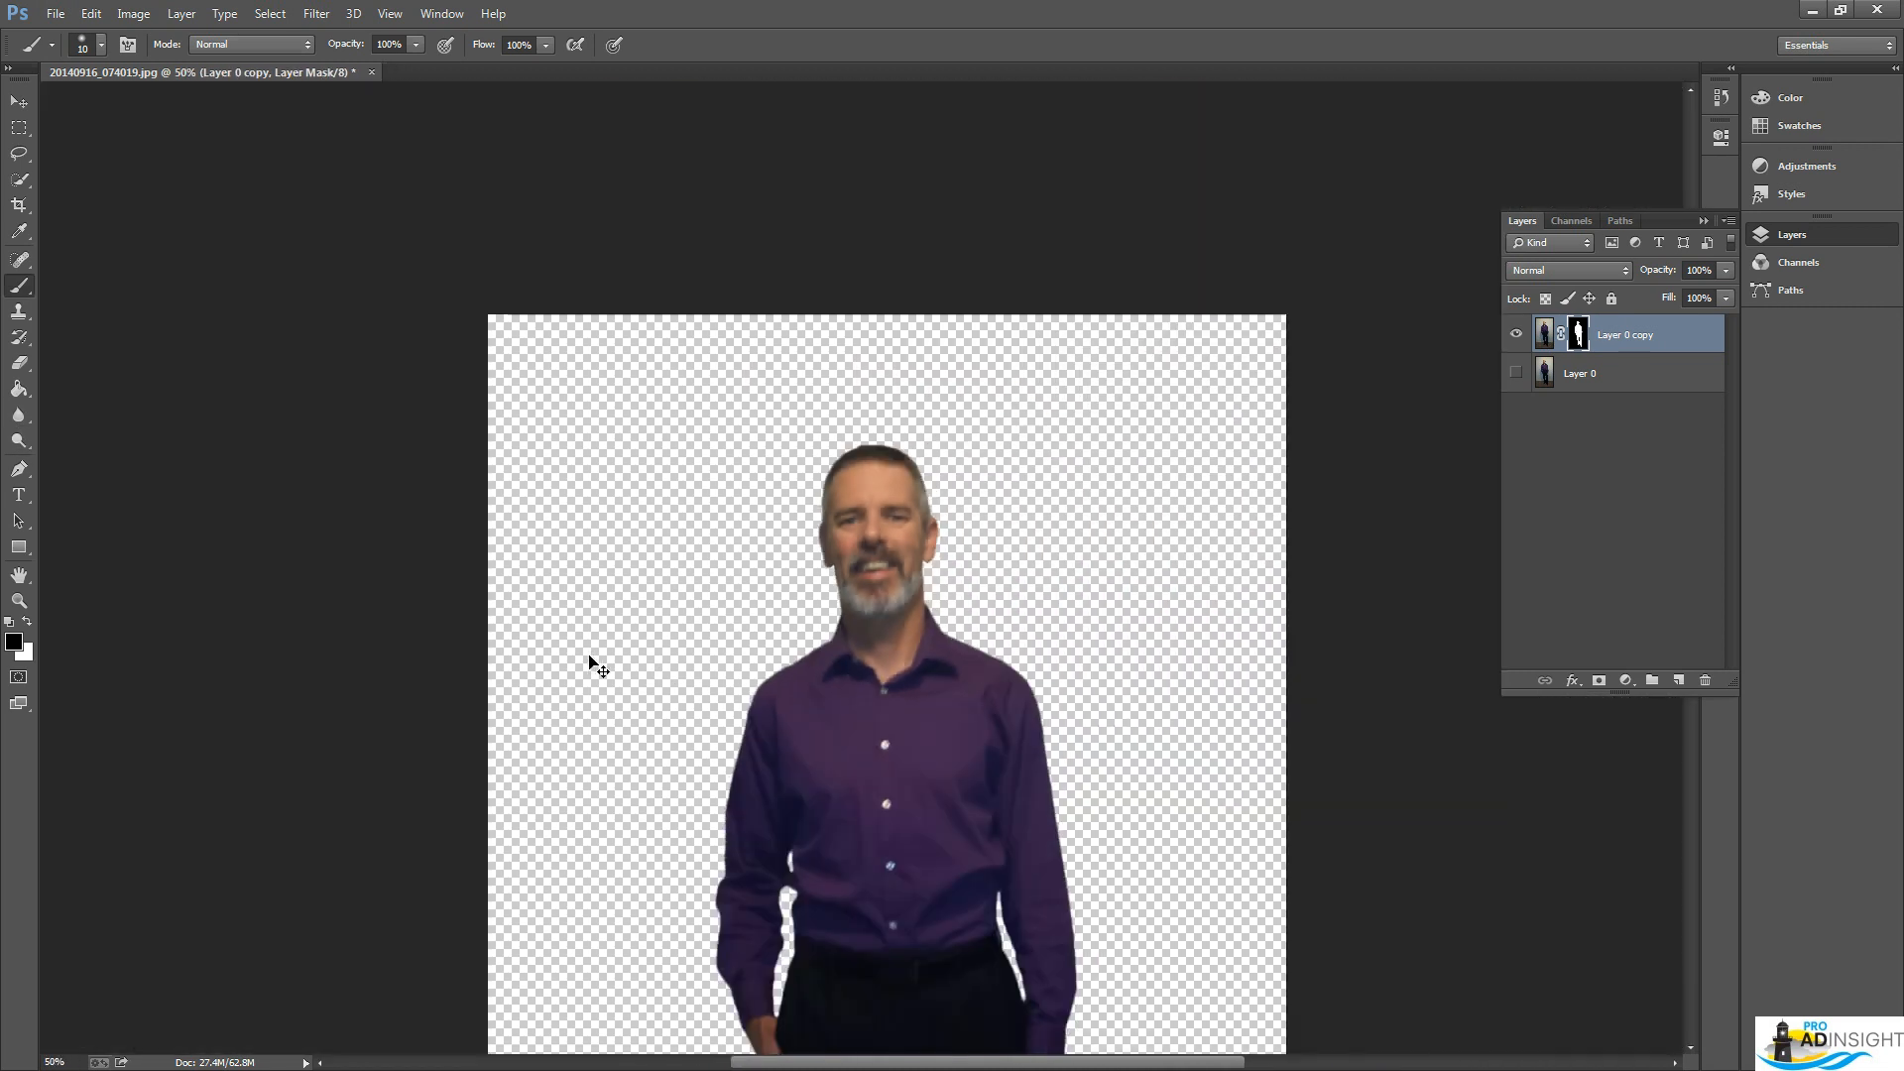
key("ctrl+minus")
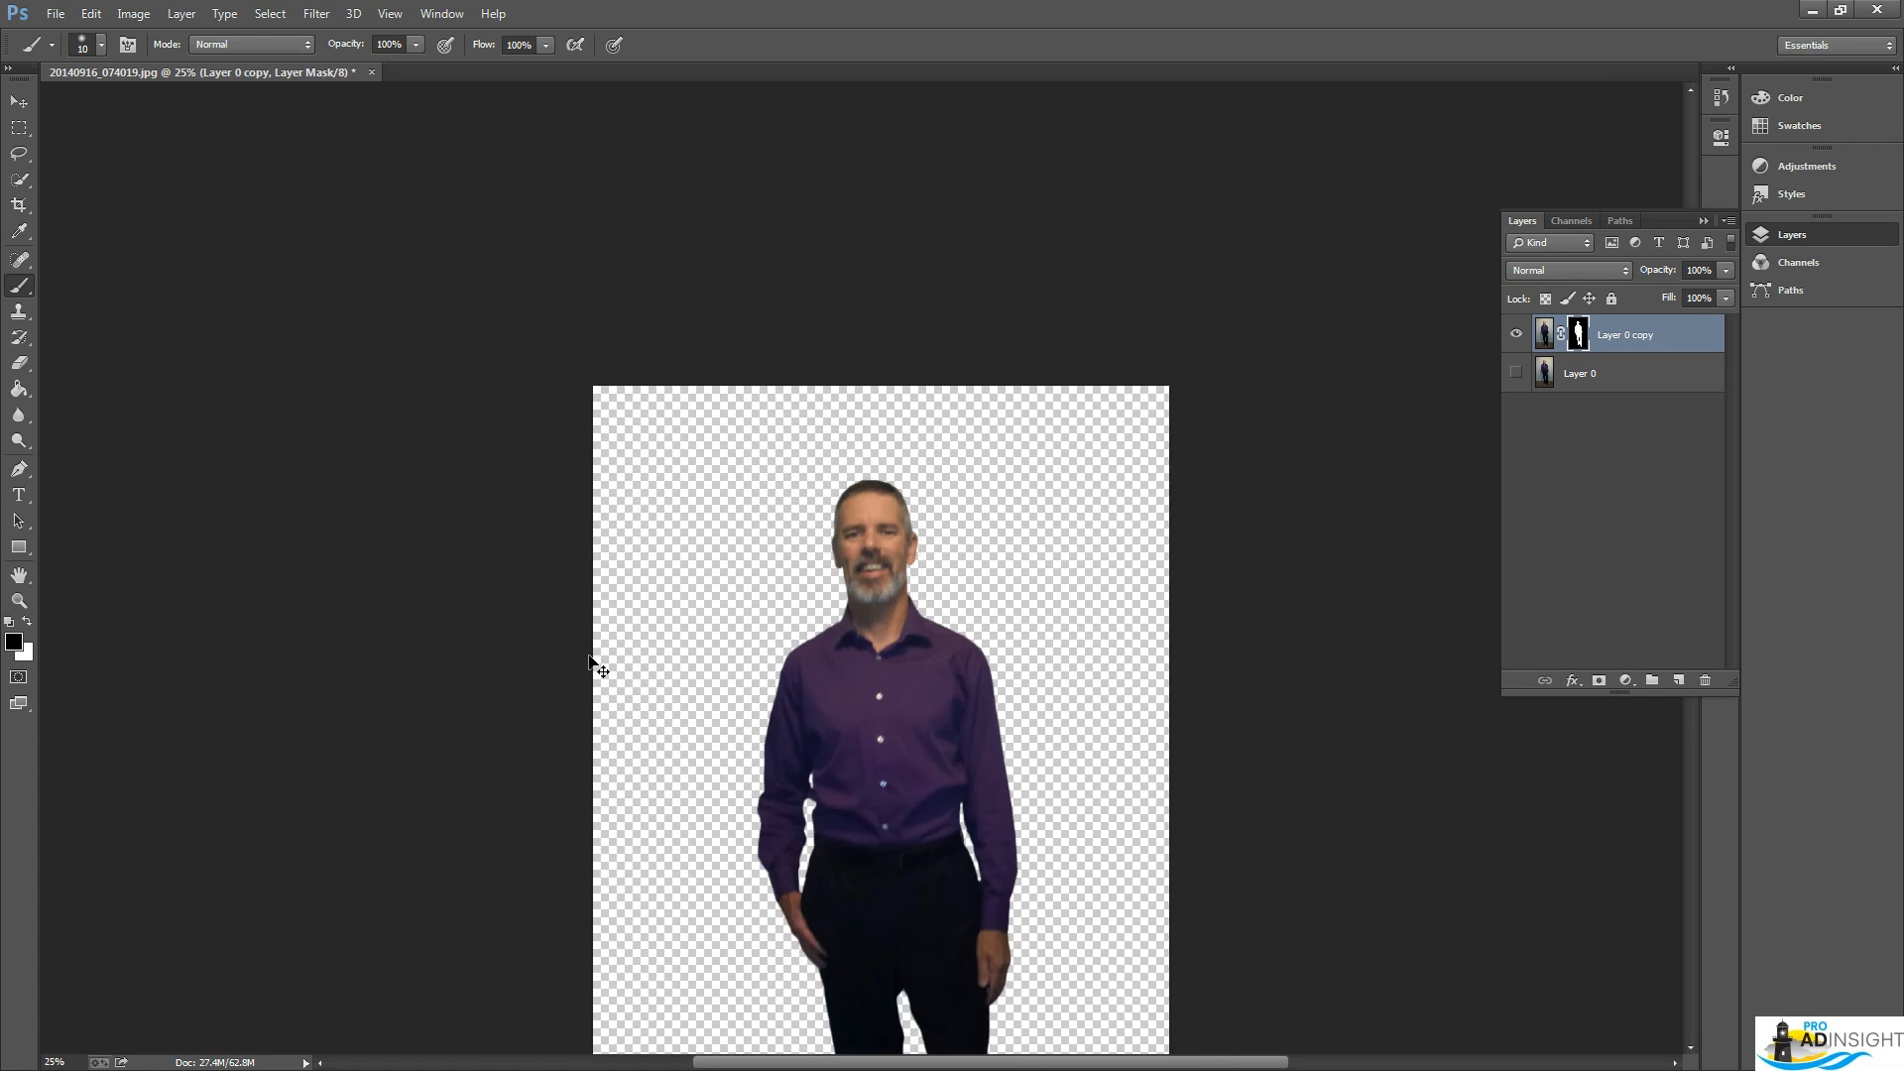
key("ctrl+plus")
key("ctrl+plus")
key("ctrl+plus")
key("ctrl+plus")
key("ctrl+plus")
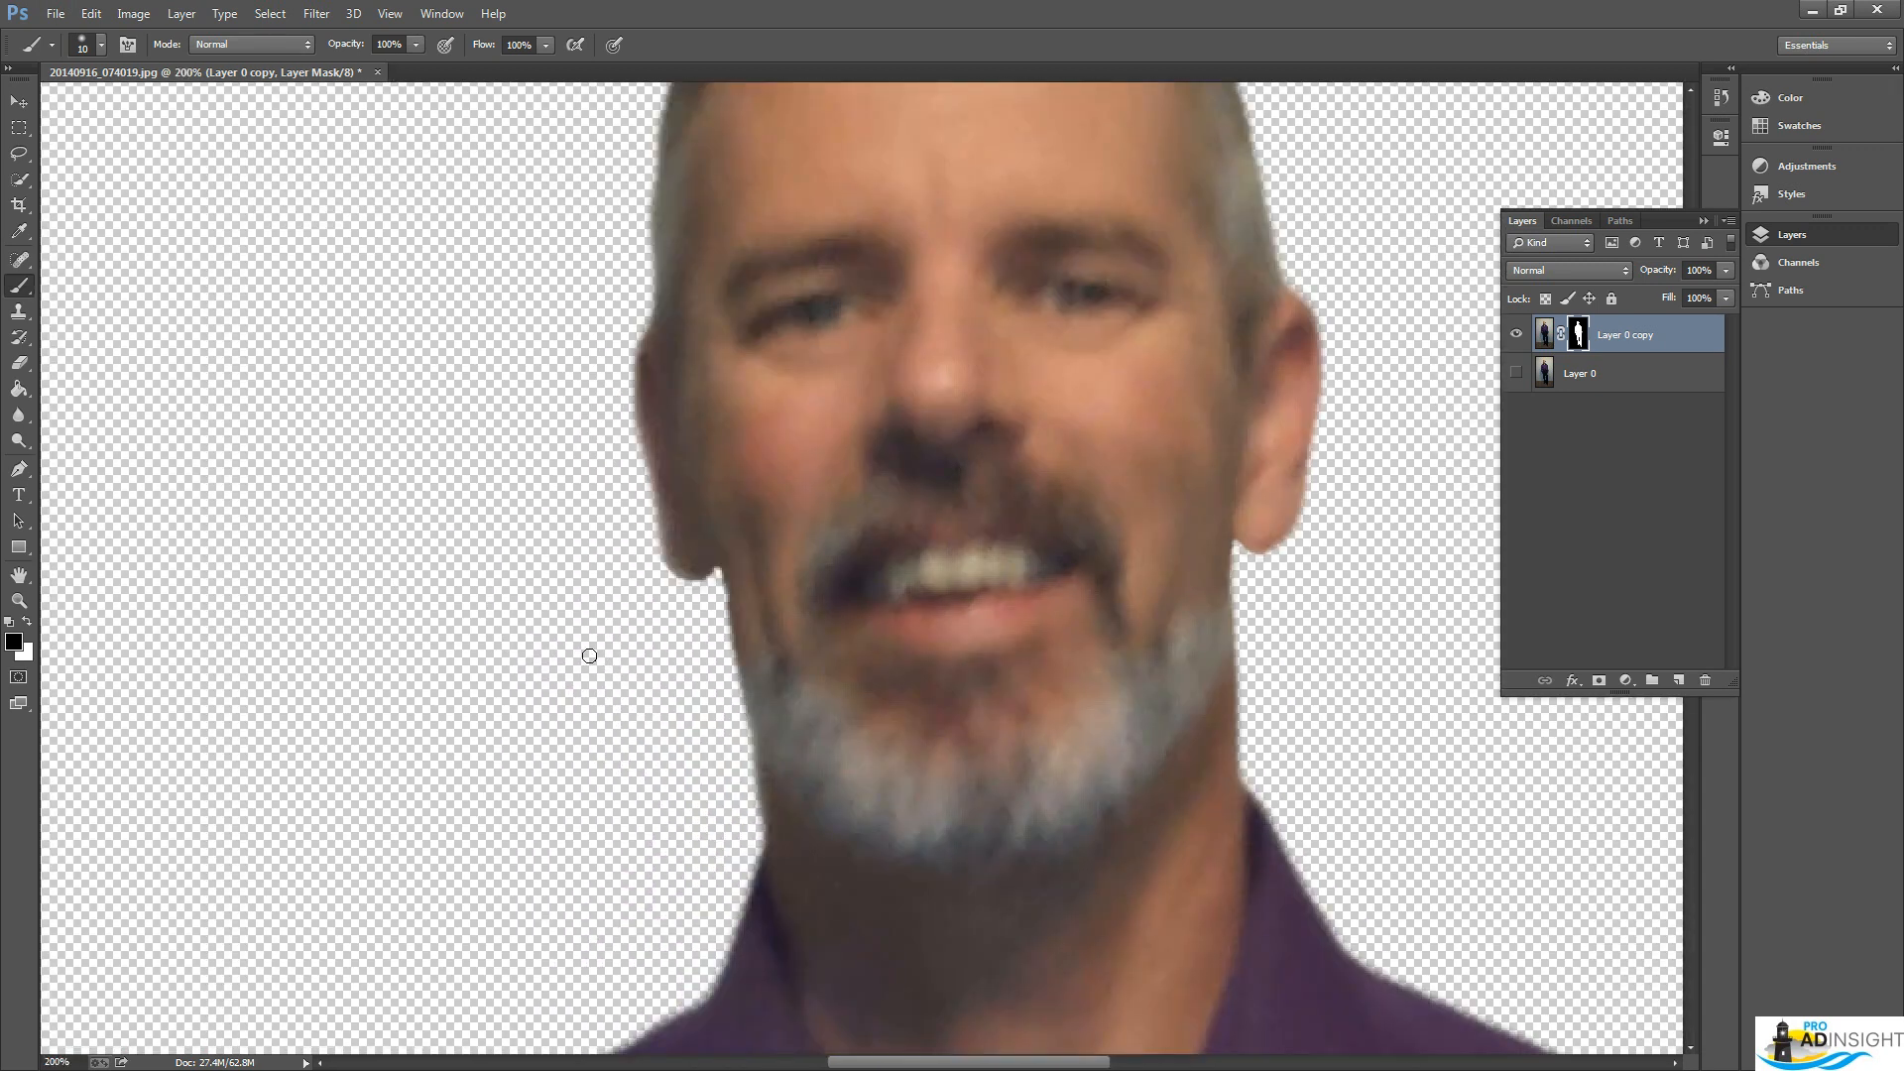
left_click_drag(969, 871, 787, 158)
mouse_move(645, 687)
left_mouse_down()
mouse_move(748, 455)
mouse_move(777, 208)
left_mouse_up()
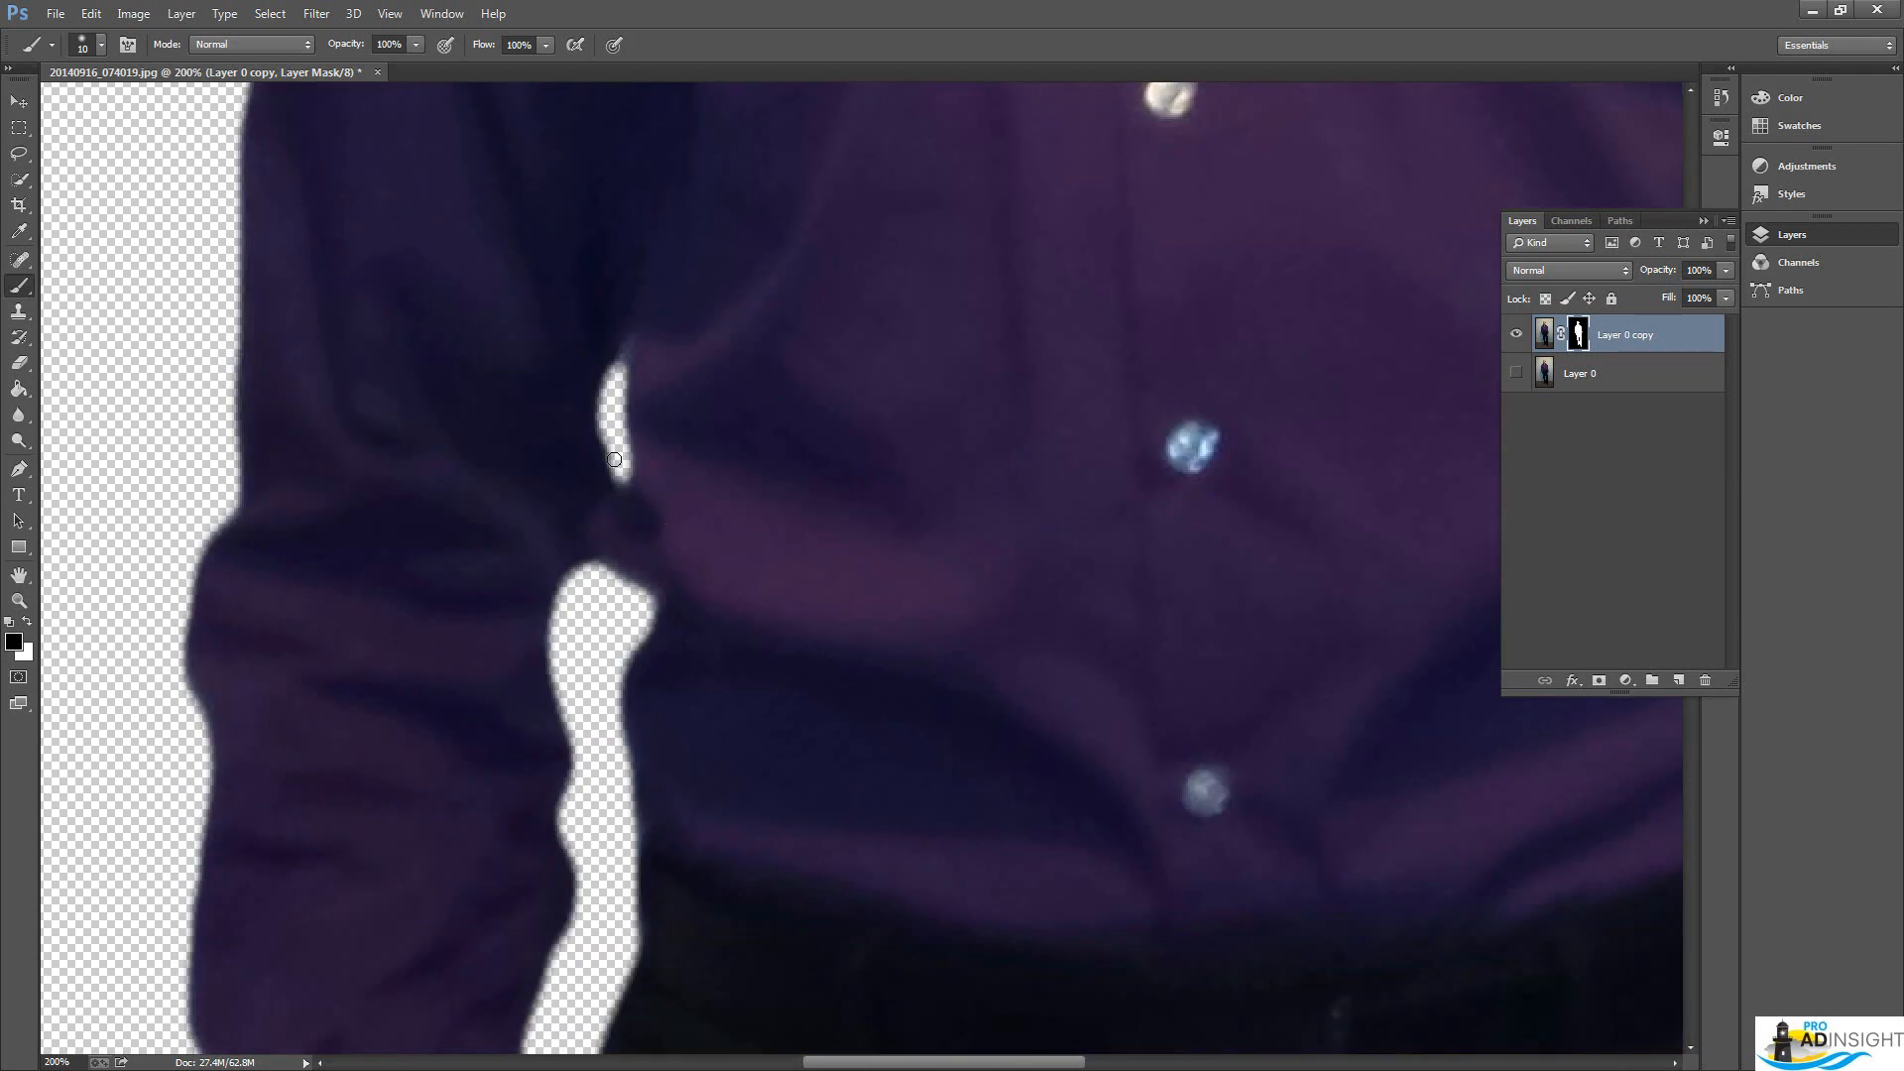
mouse_move(626, 482)
left_mouse_down()
mouse_move(636, 594)
mouse_move(610, 441)
mouse_move(585, 578)
mouse_move(607, 558)
mouse_move(607, 578)
mouse_move(605, 426)
left_mouse_up()
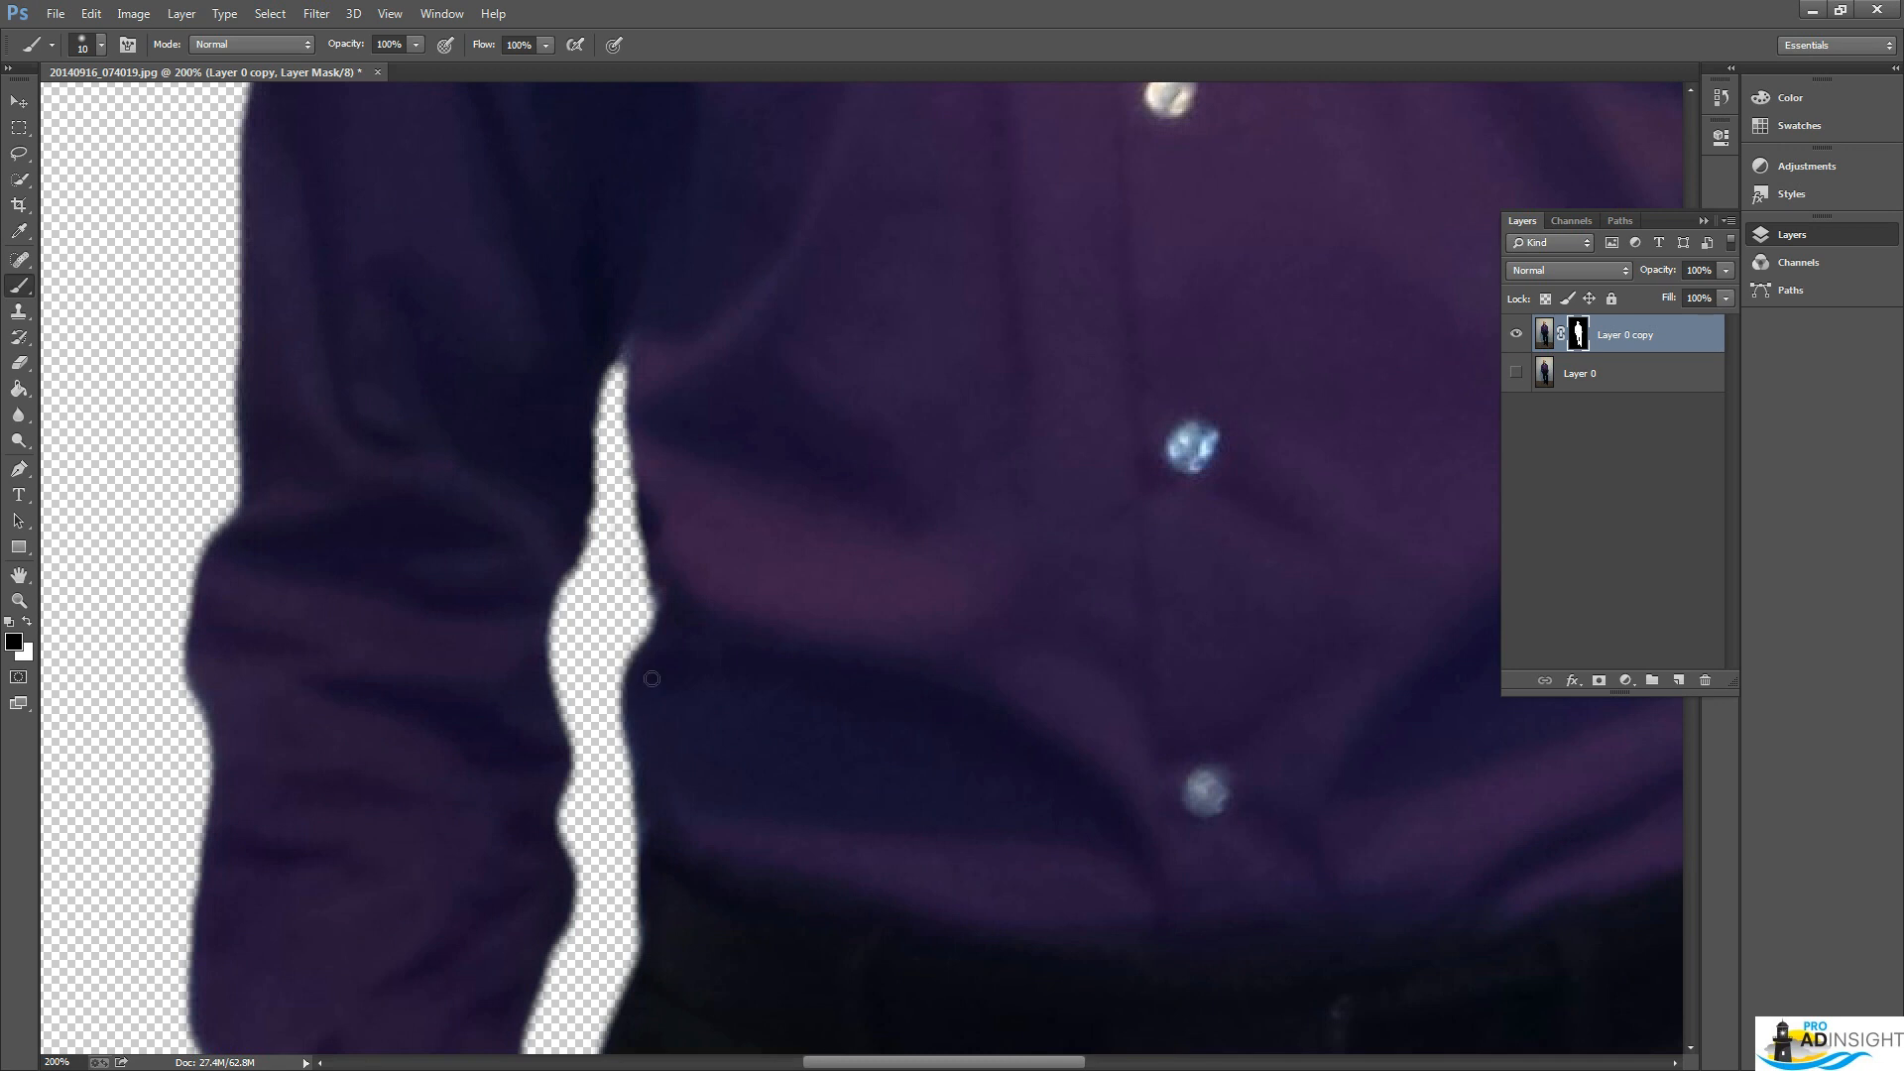
left_click_drag(617, 678, 621, 783)
Enlarge the mask brush to size 25 and view the man at full length
key("ctrl+0")
key("bracketright")
key("bracketright")
key("bracketright")
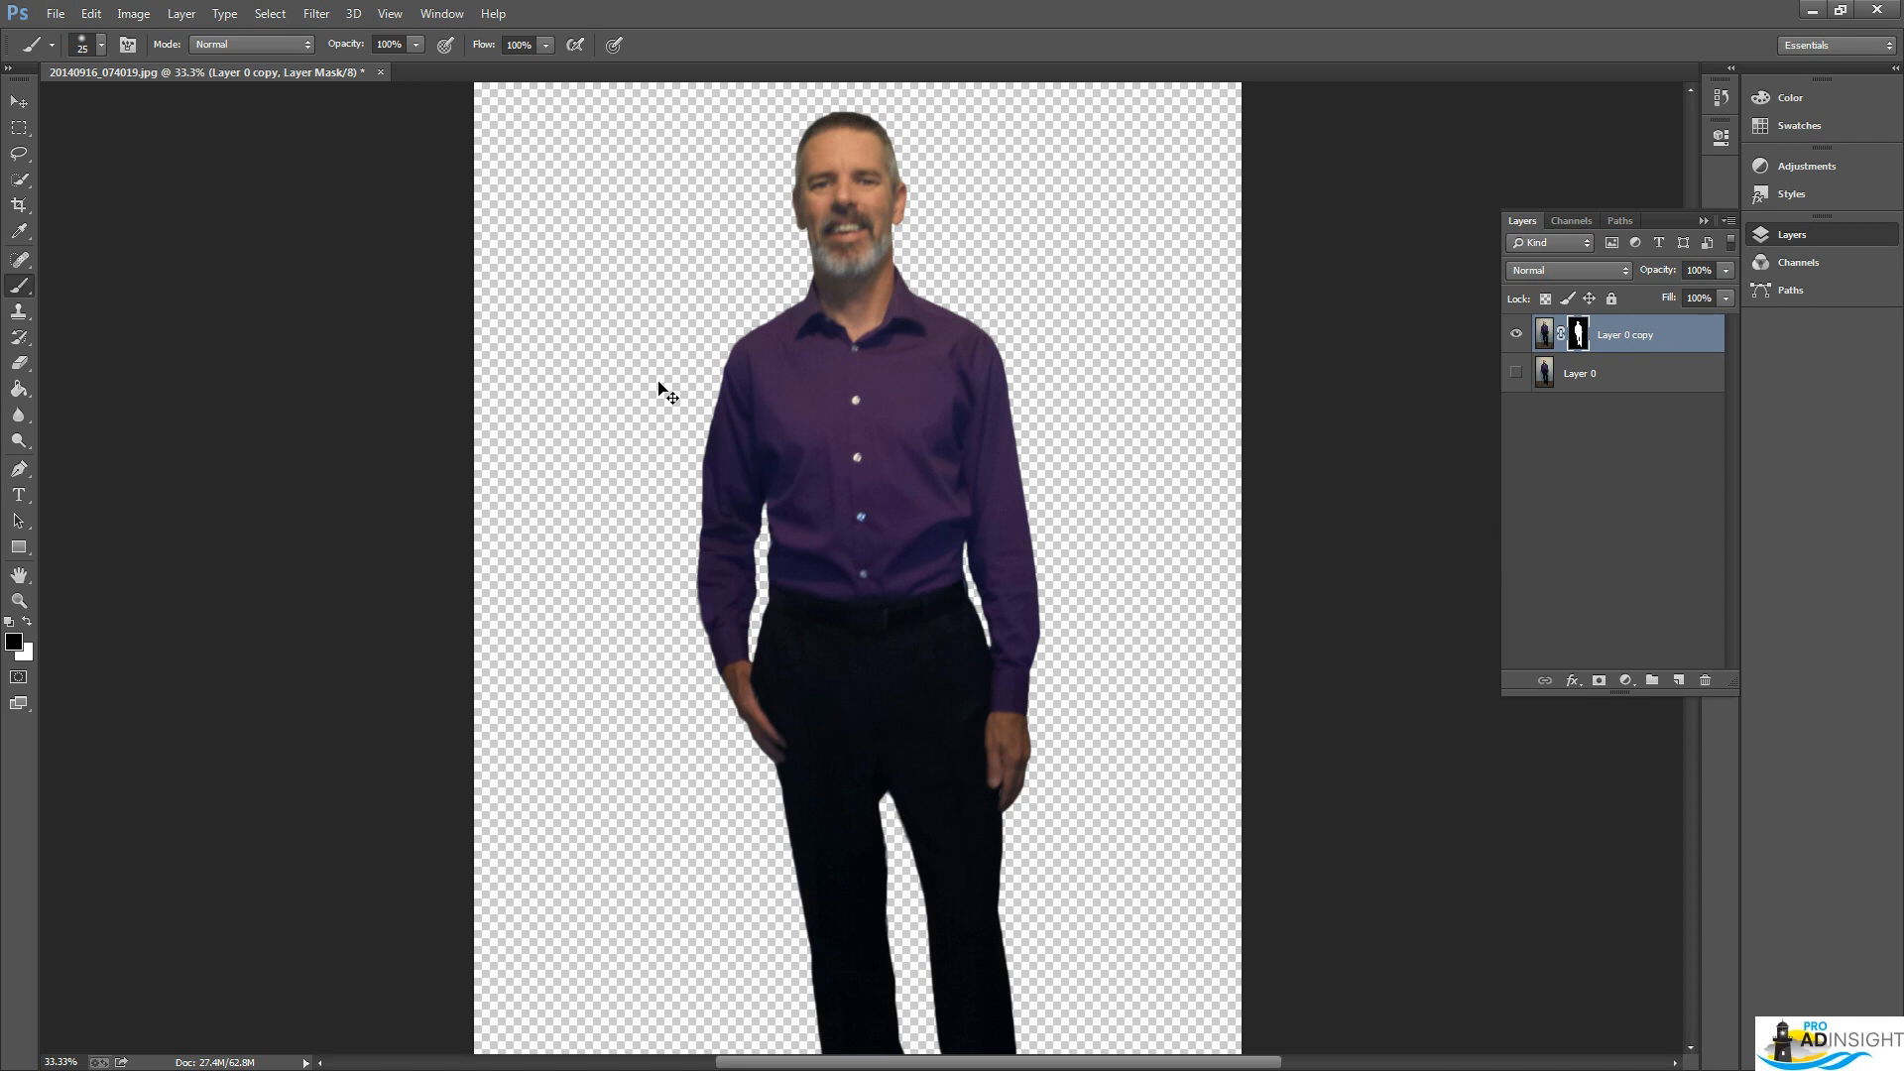
key("ctrl+minus")
key("ctrl+minus")
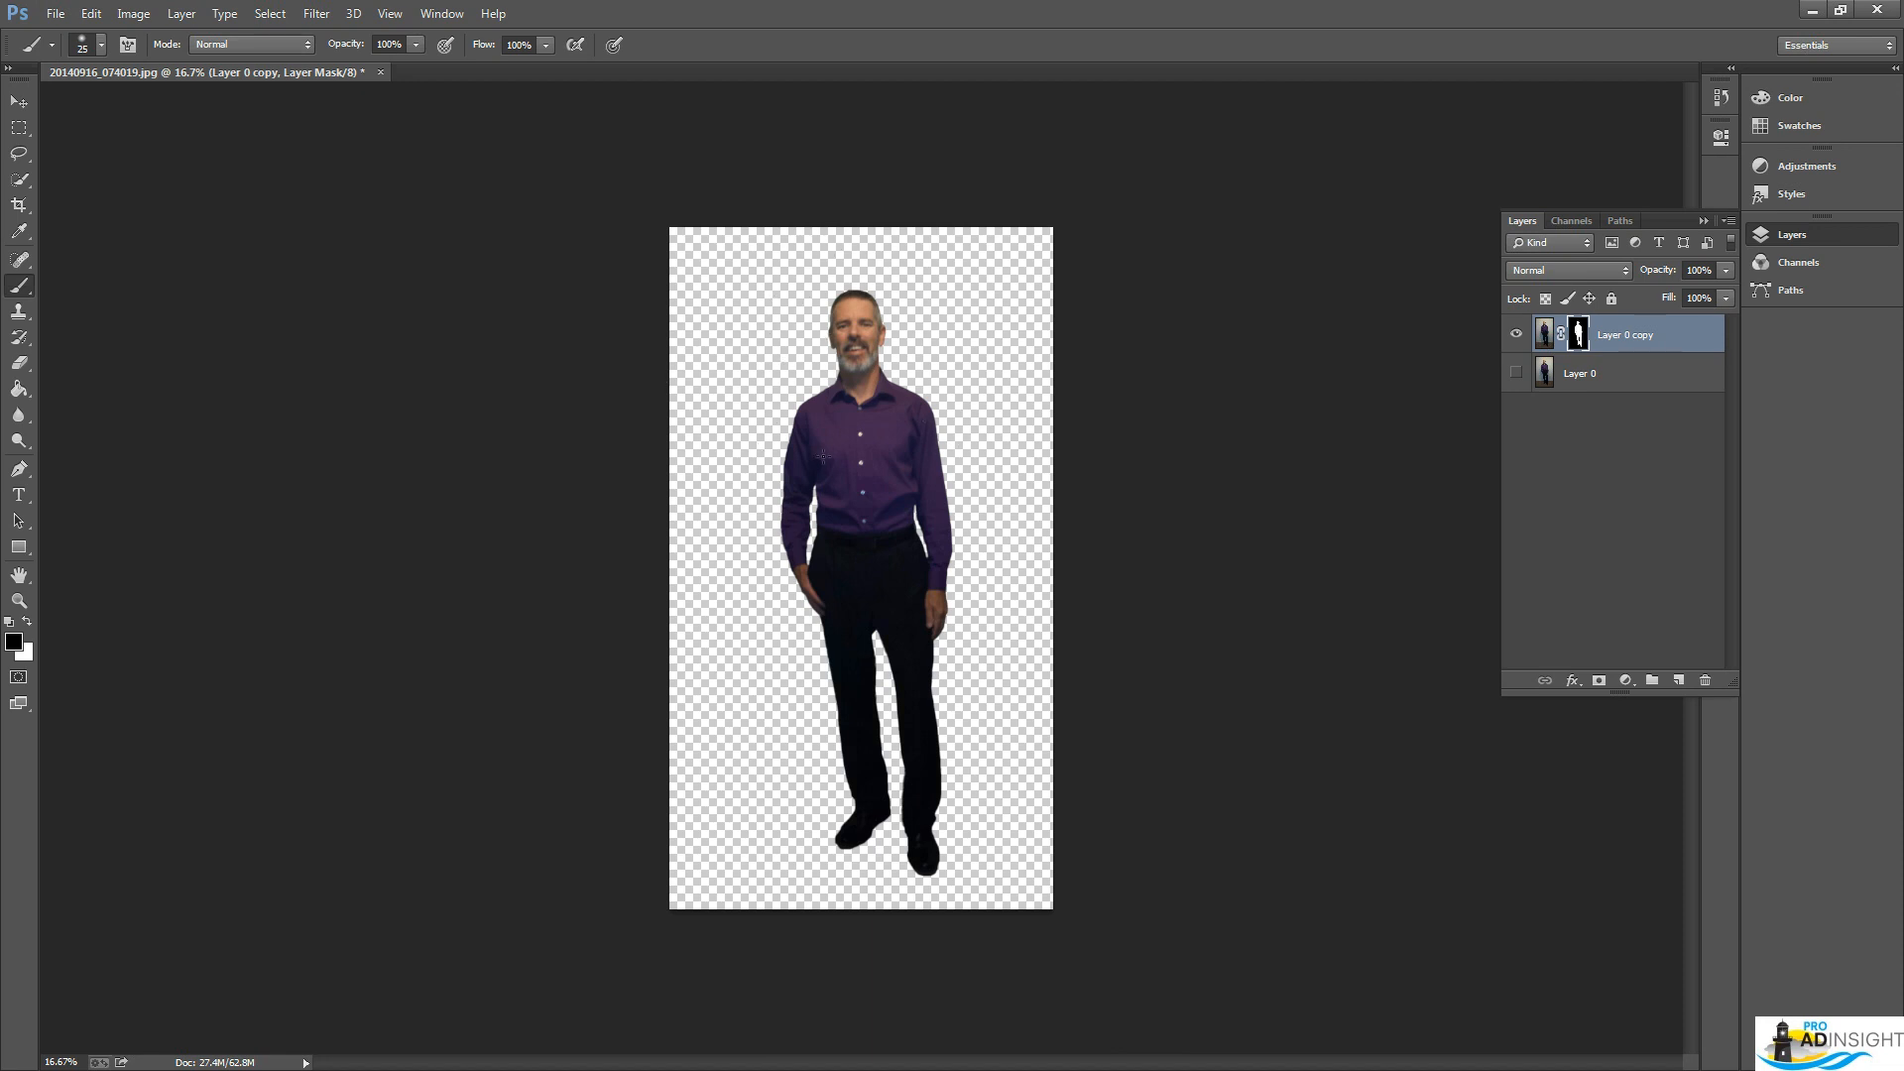
Show and hide the original Layer 0 twice to compare the photo with the cutout
left_click(1516, 374)
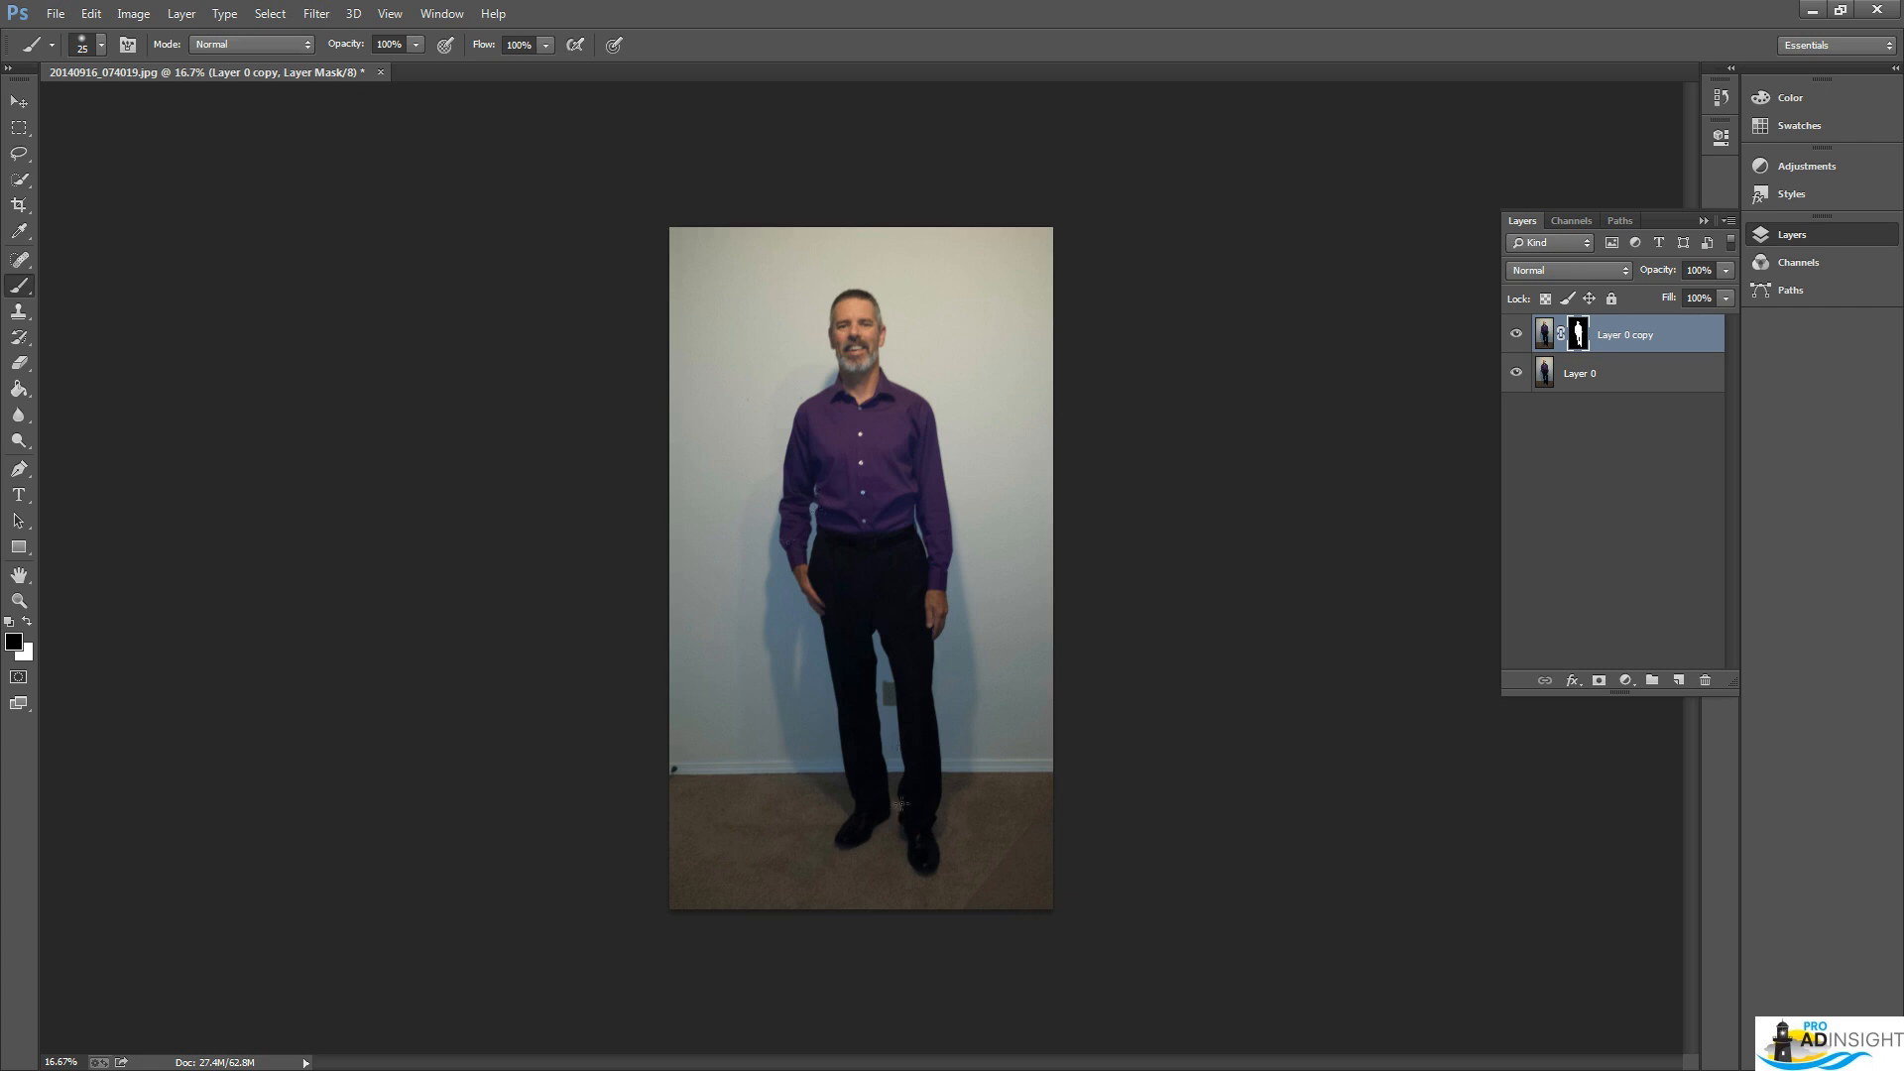
left_click(1517, 375)
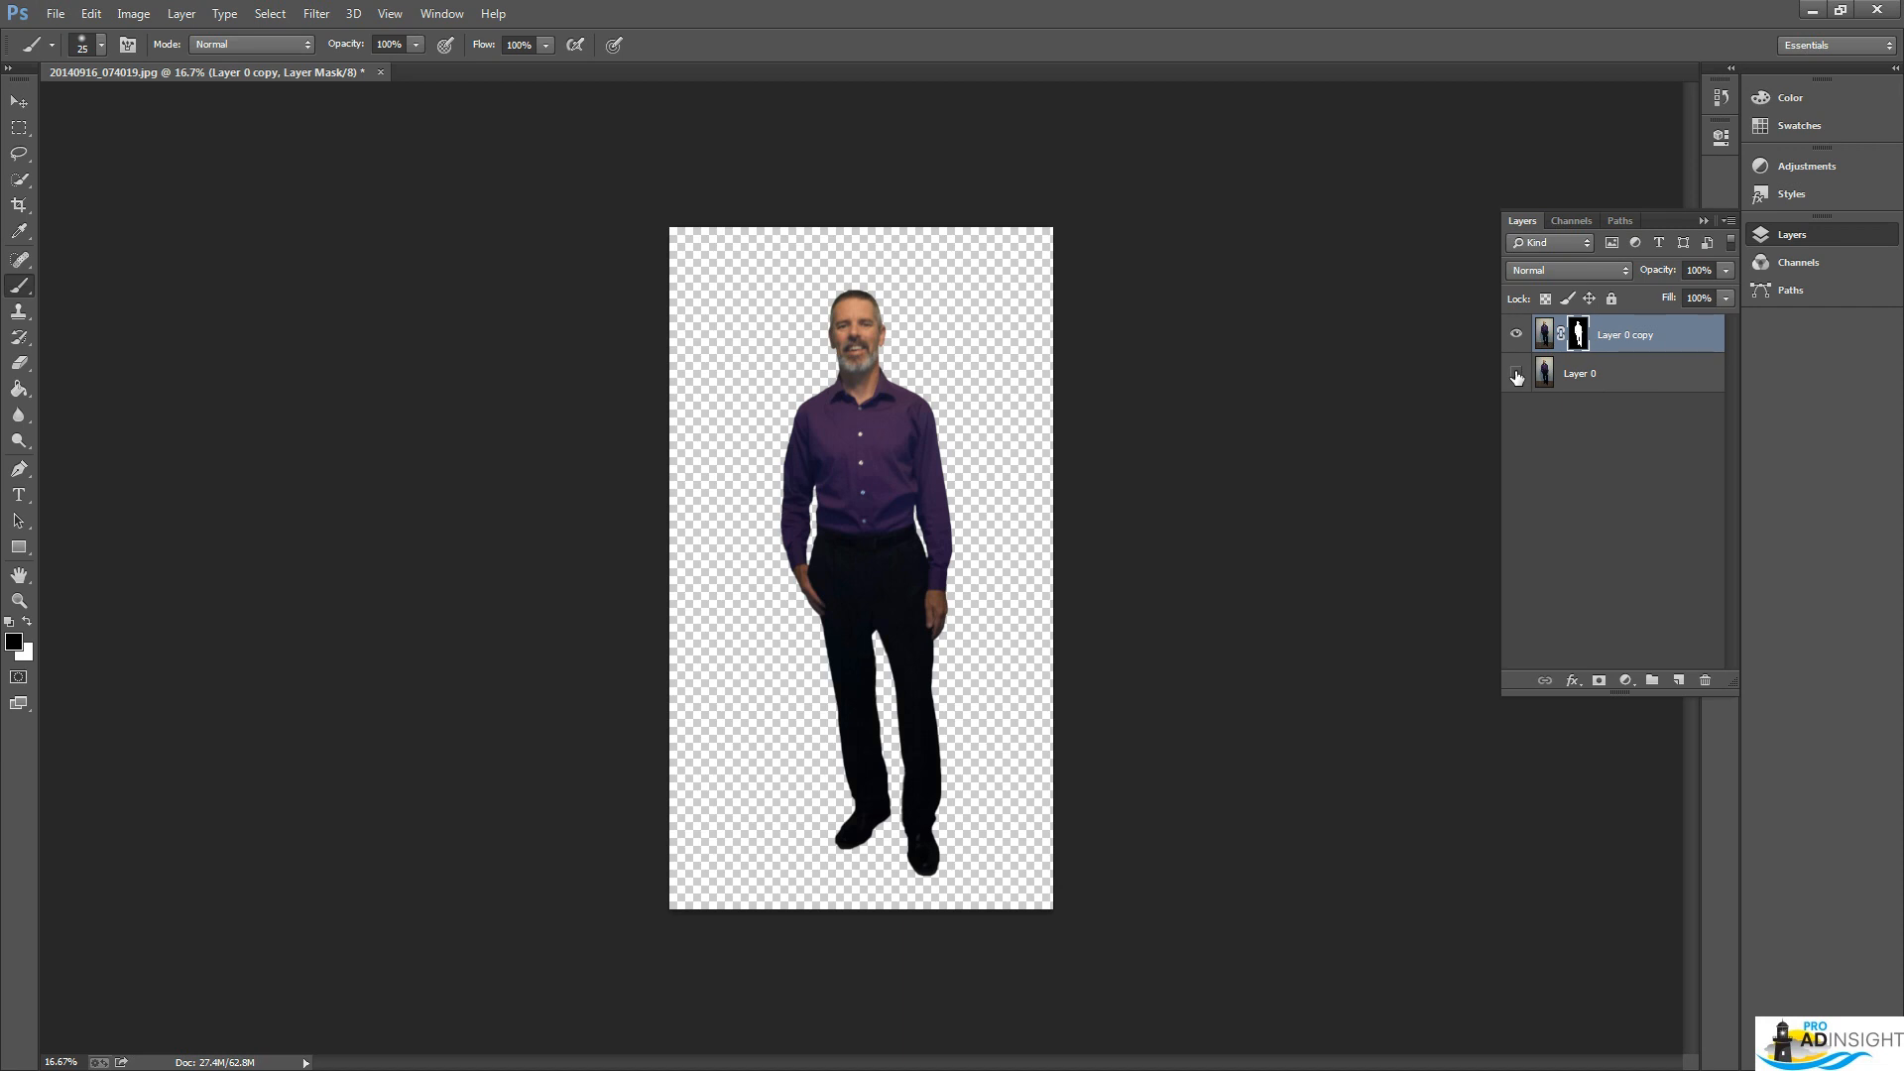
left_click(1517, 374)
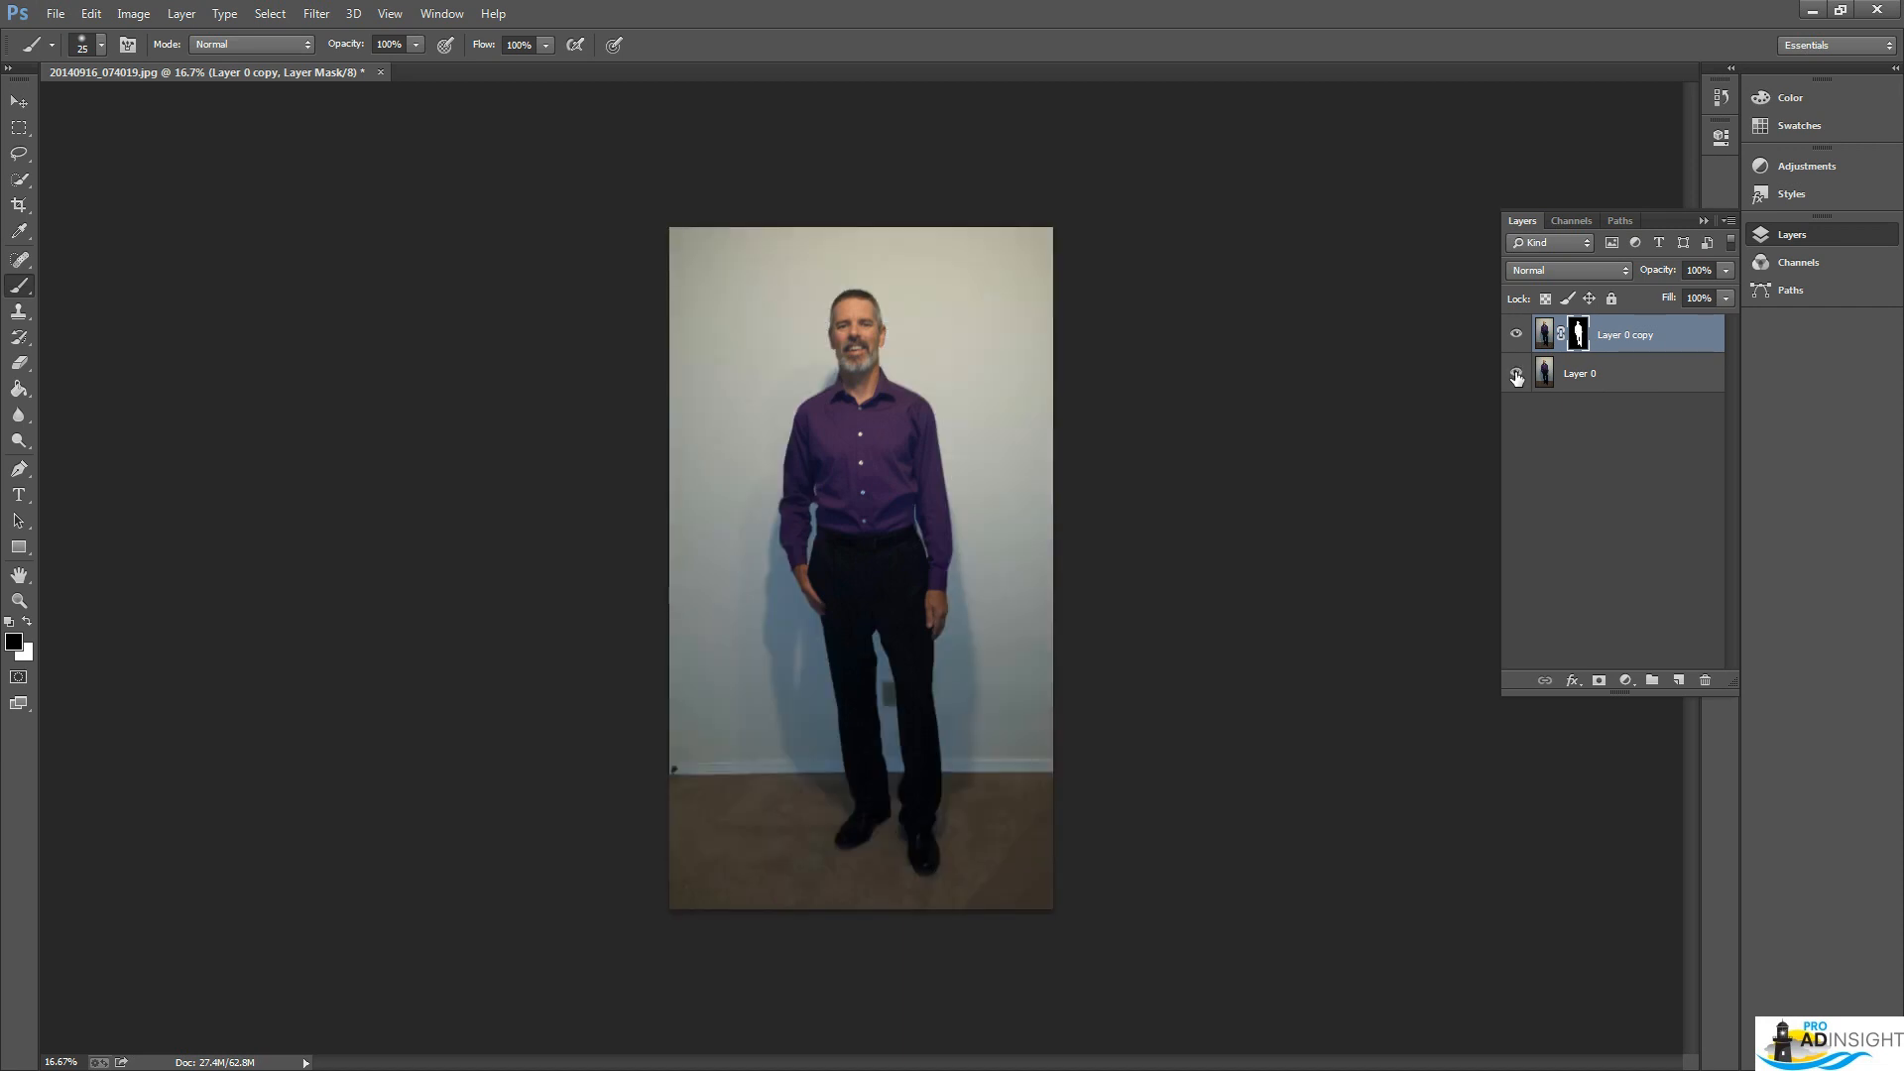
left_click(1518, 375)
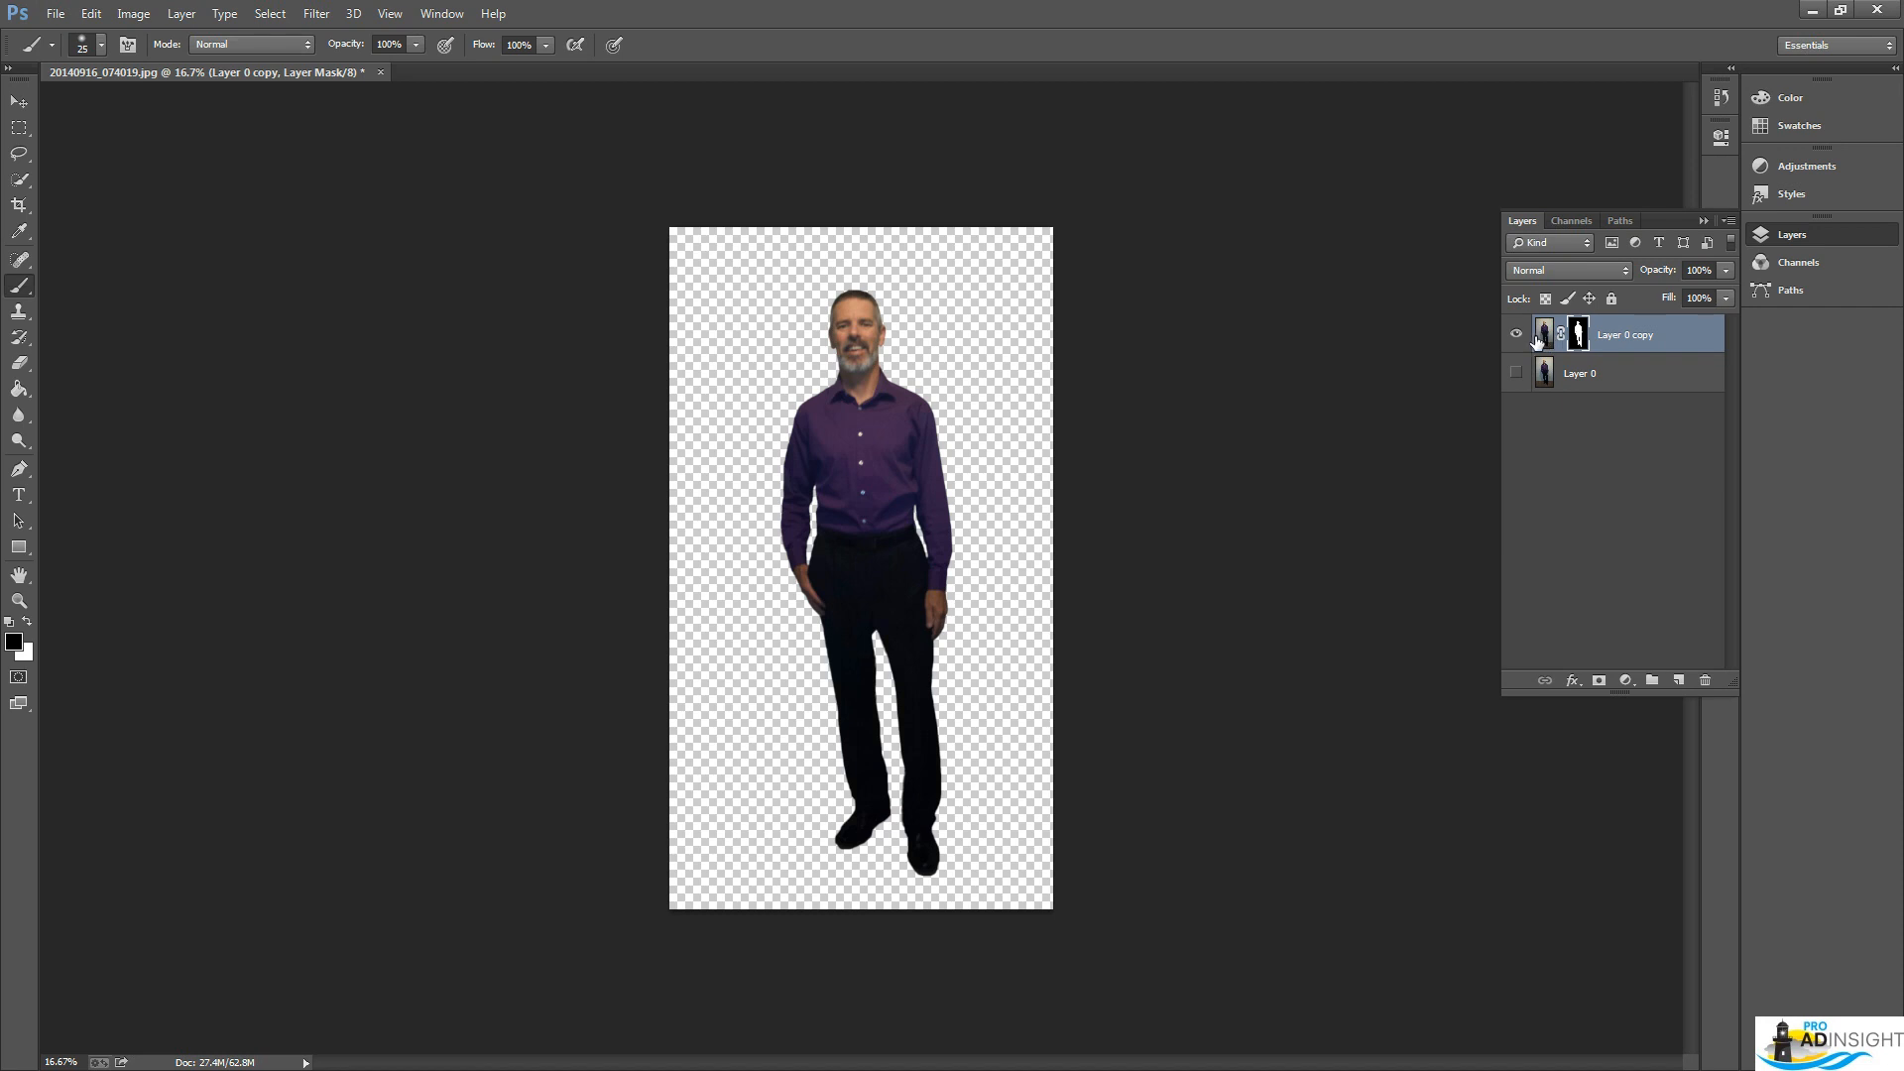
Save a PNG copy of the cutout as purpleShirt in the professional folder, confirming the PNG options
left_click(1545, 337)
left_click(61, 13)
left_click(95, 254)
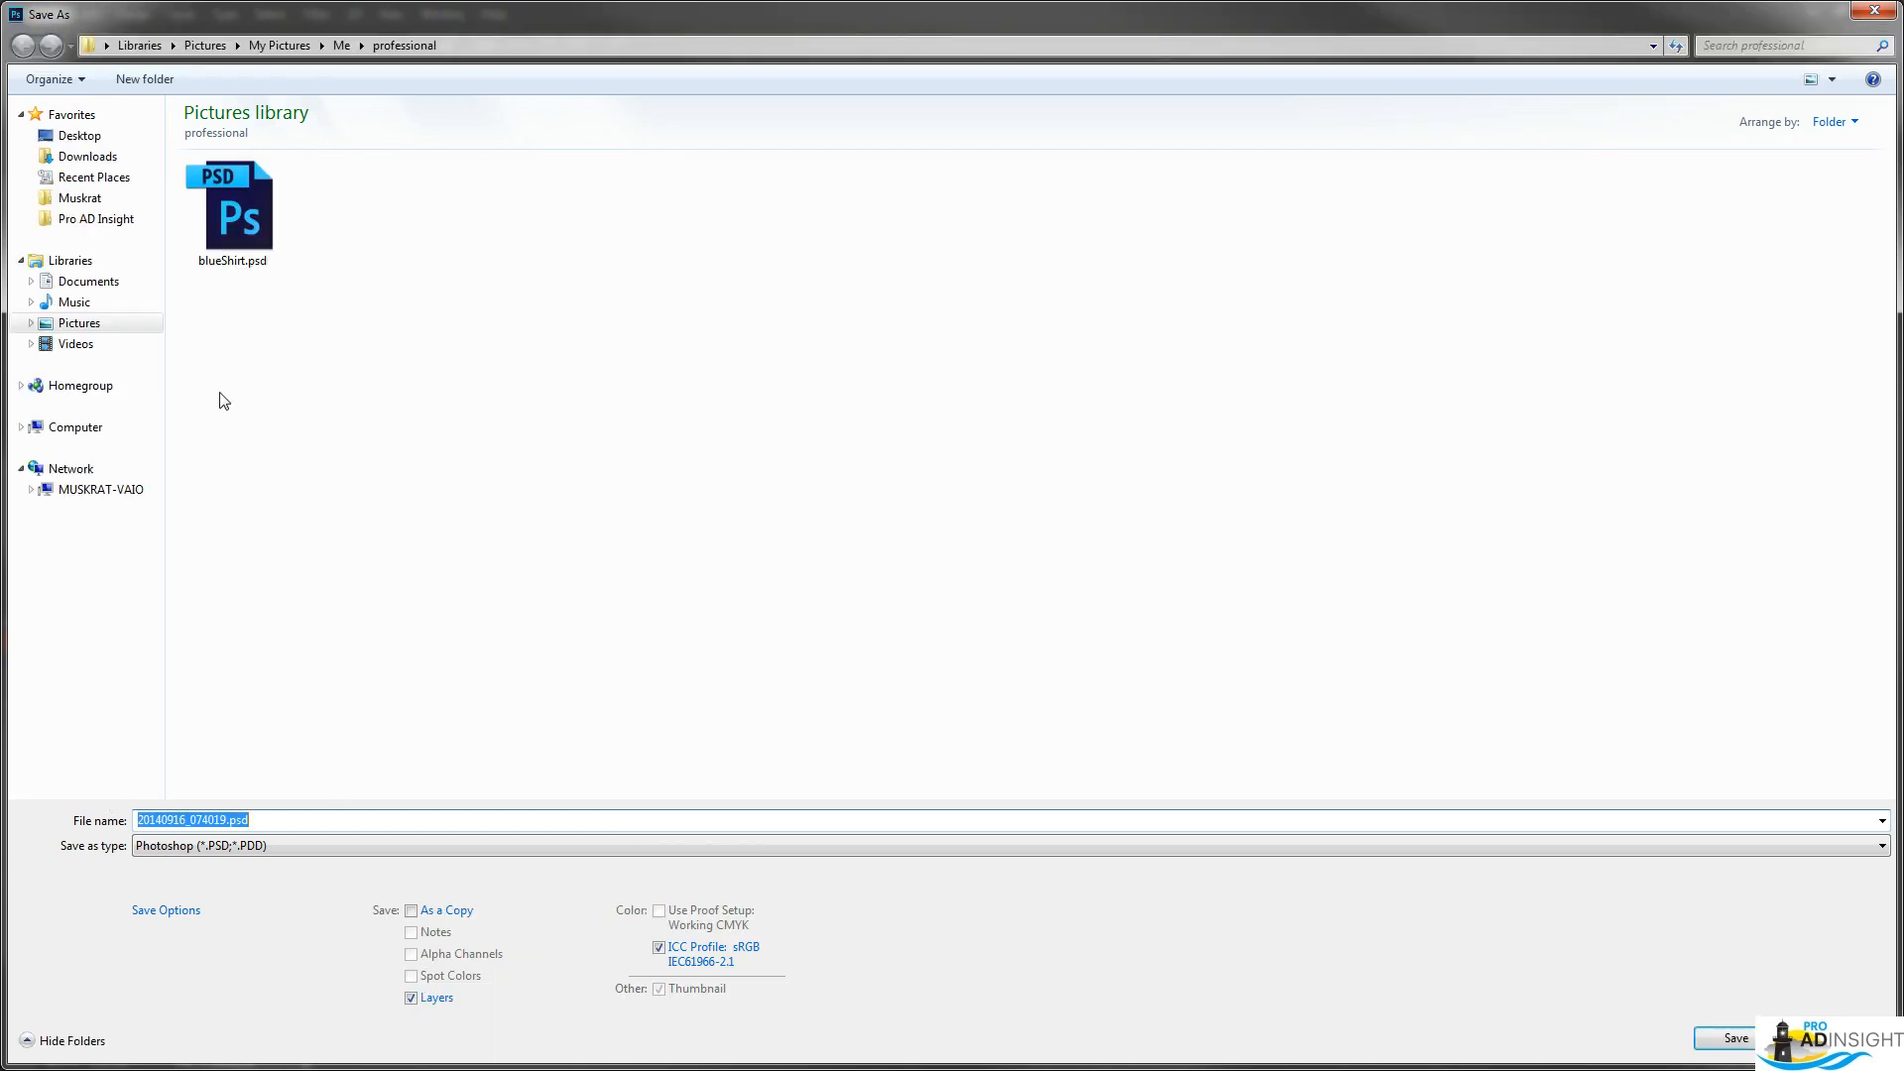
left_click(250, 848)
left_click(253, 848)
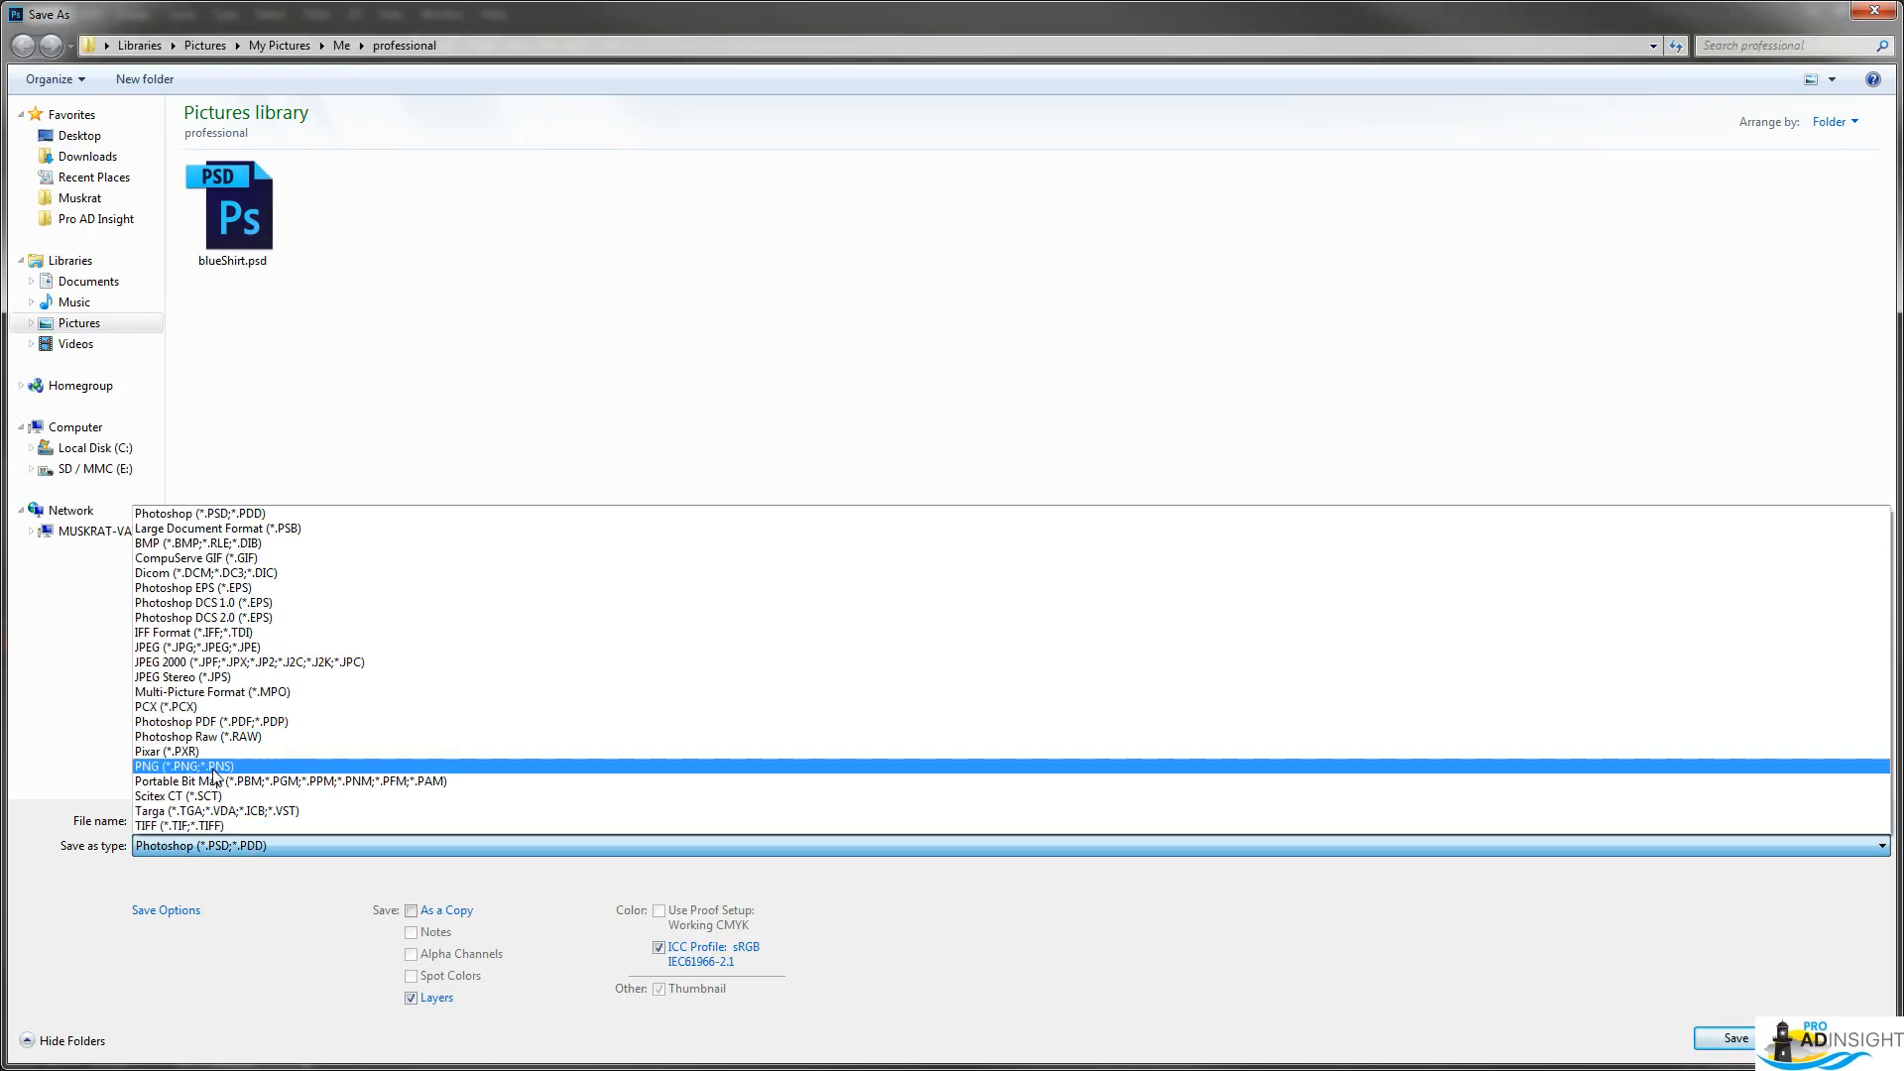
left_click(212, 773)
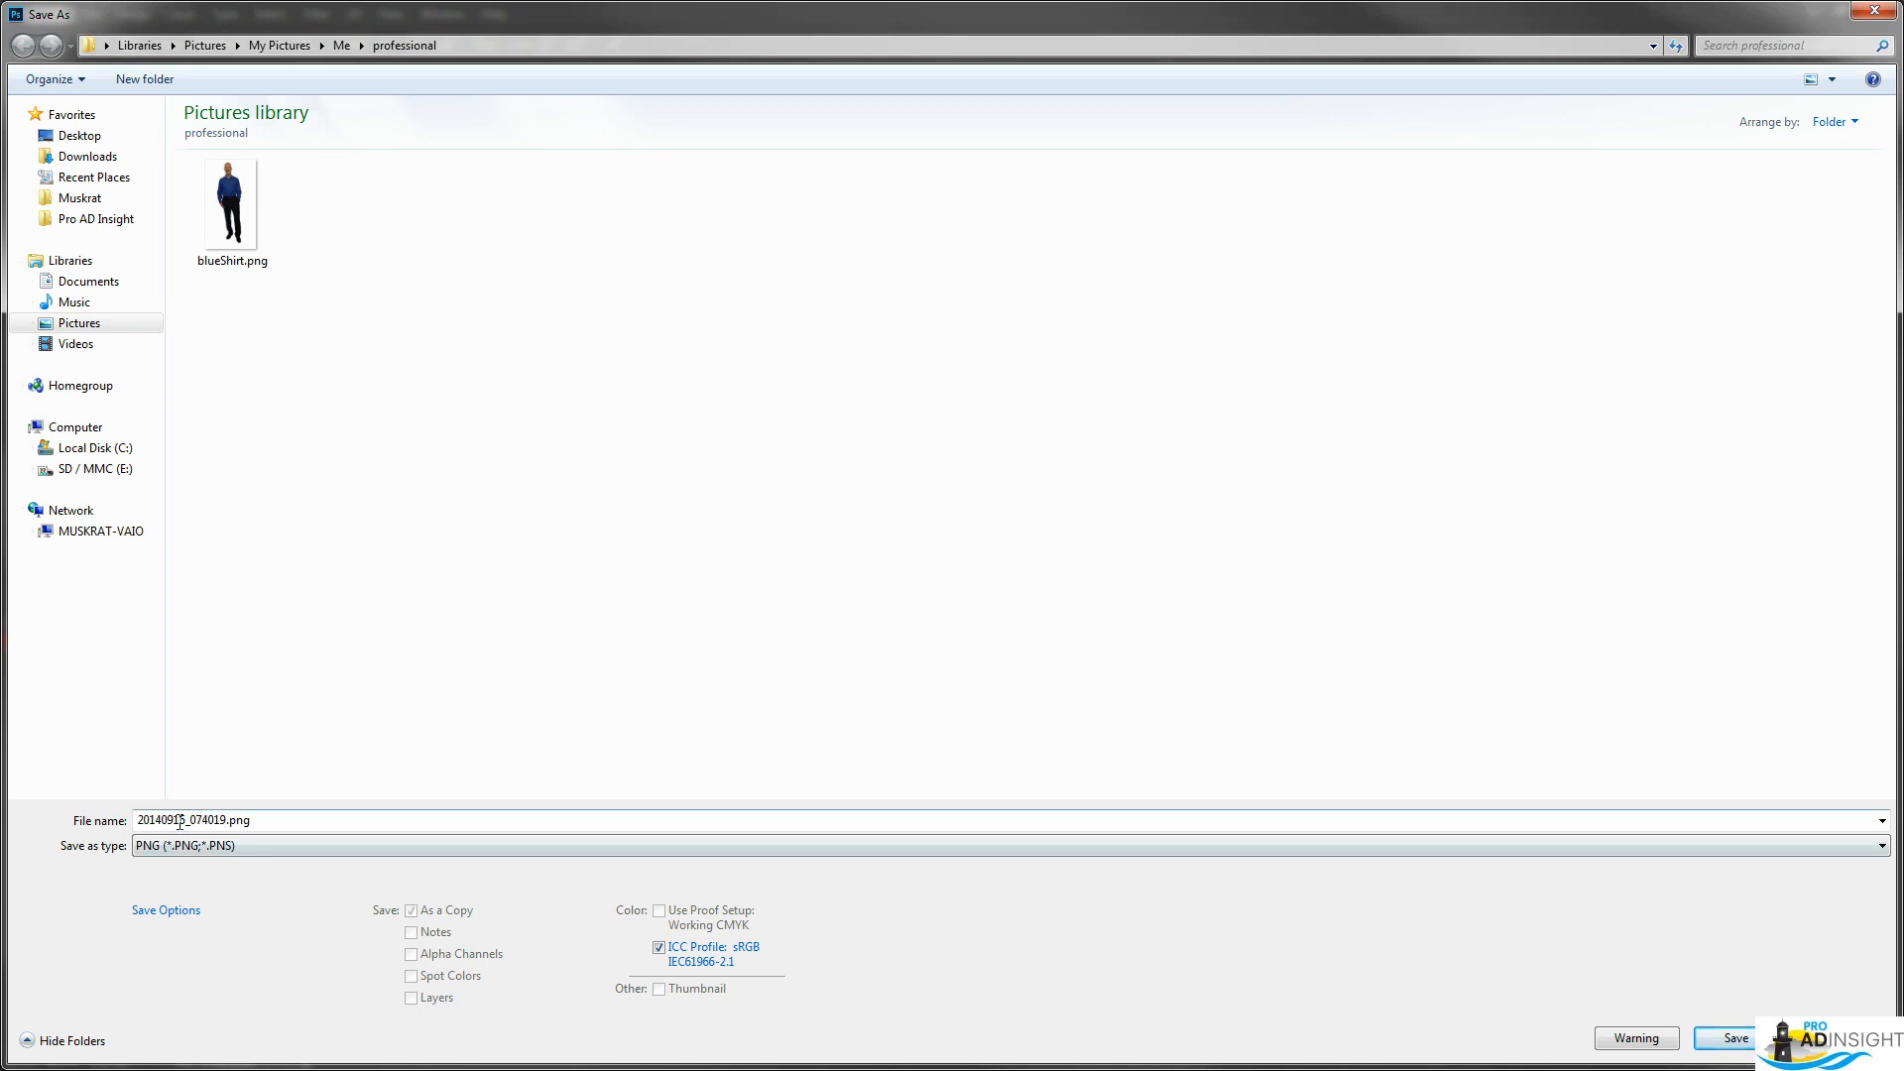
left_click(226, 822)
type("purpleShirt")
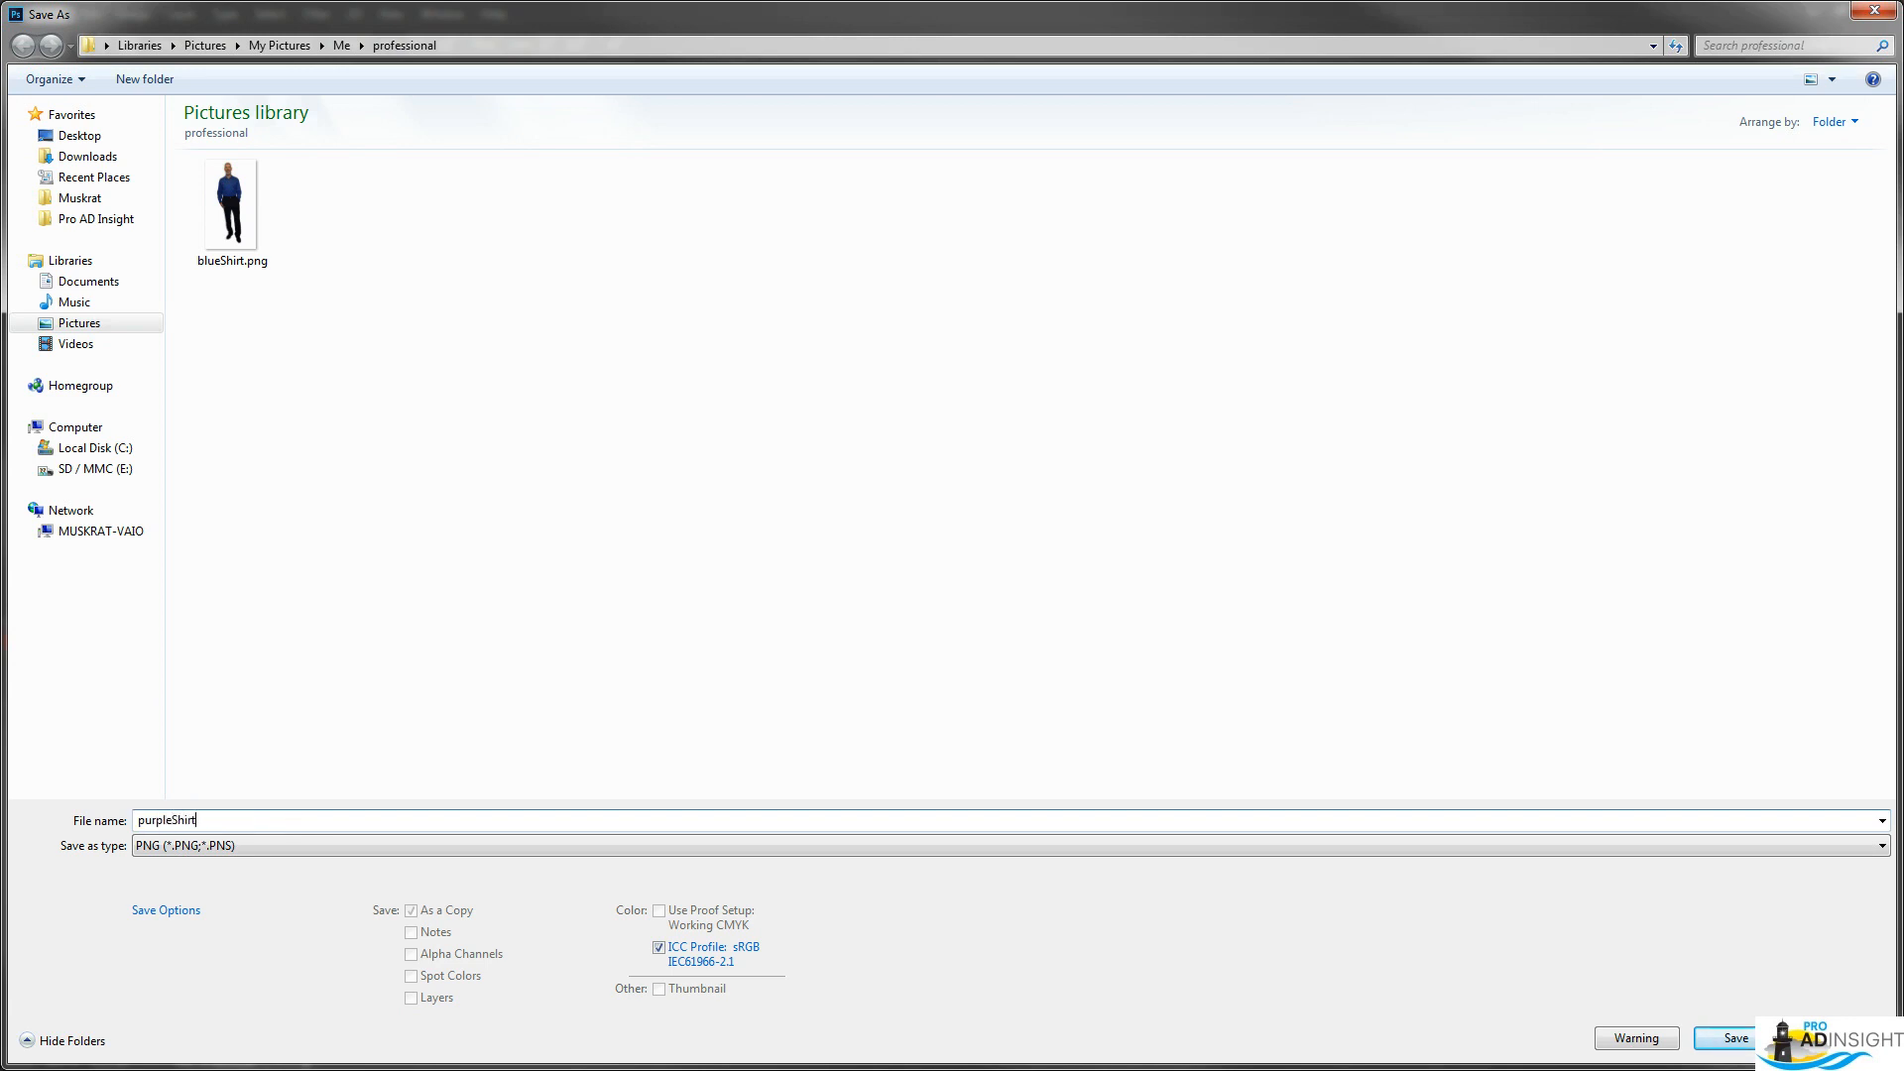
key("Return")
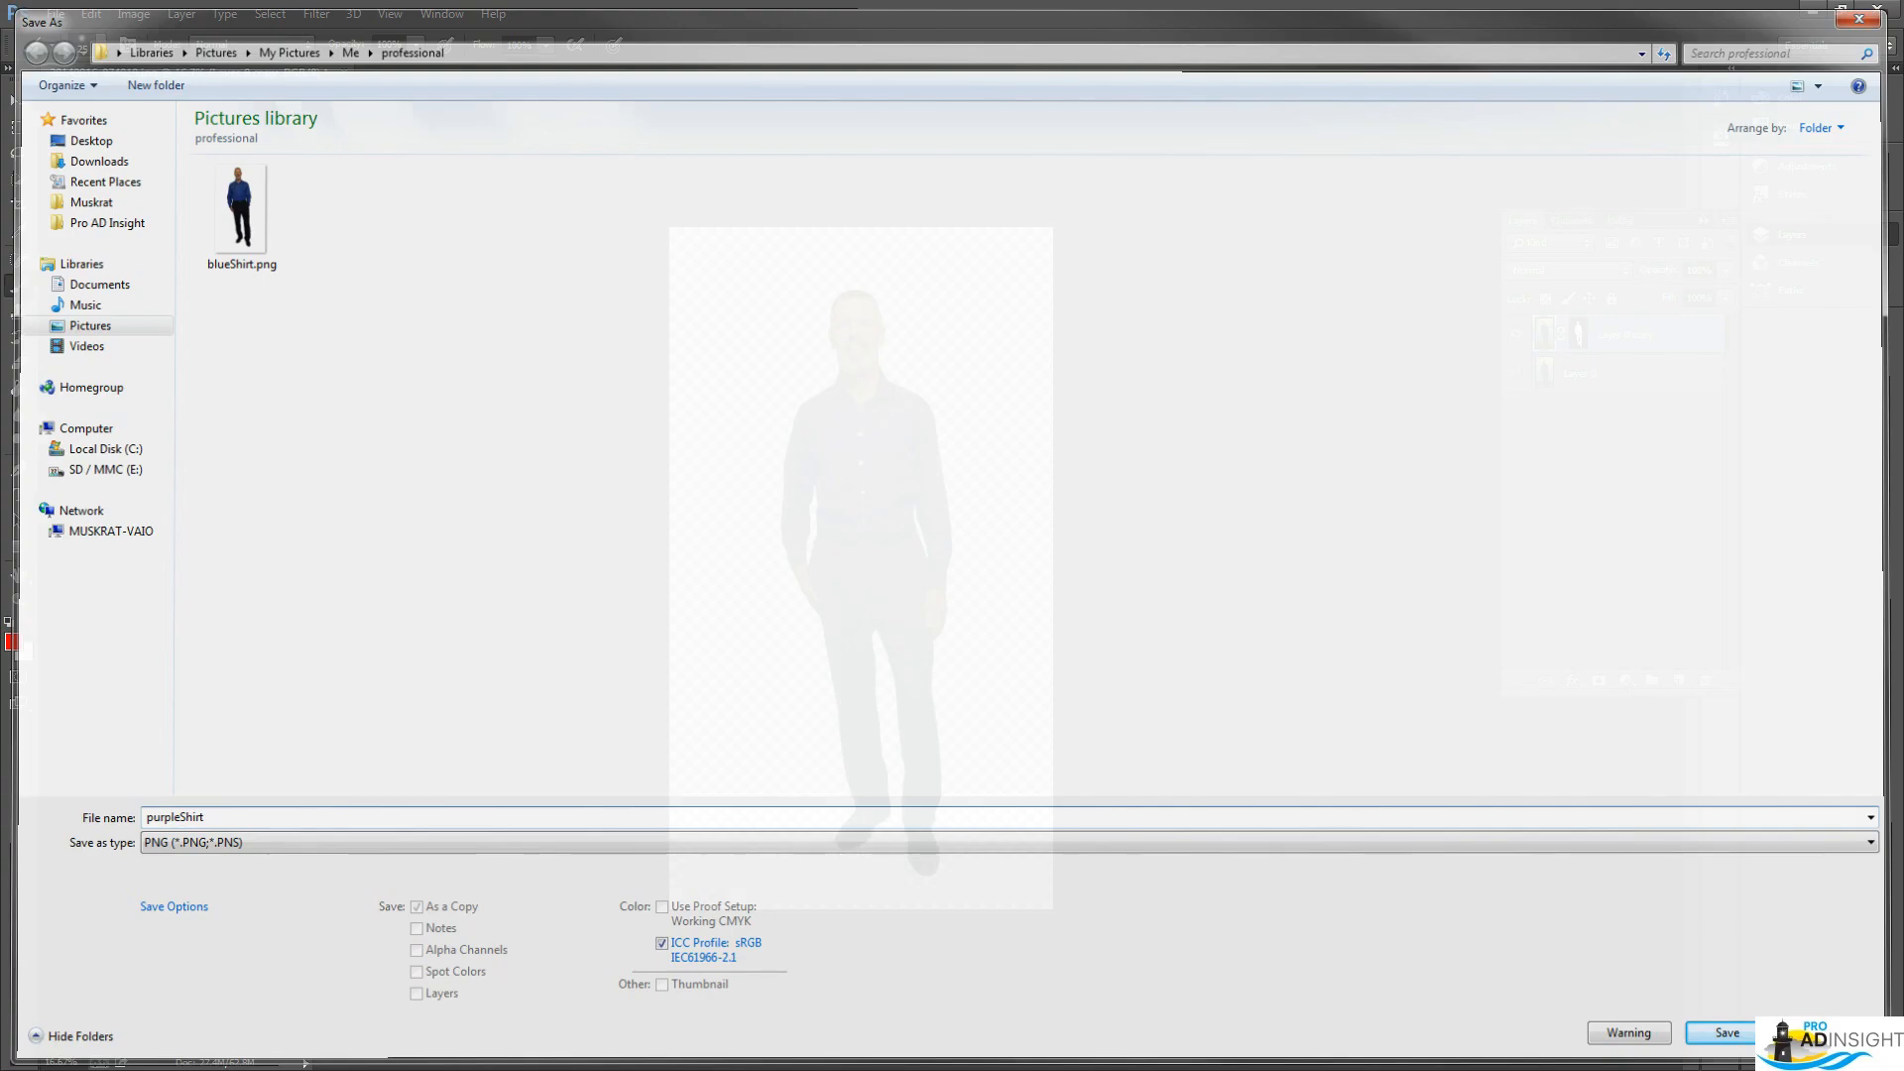
left_click(643, 264)
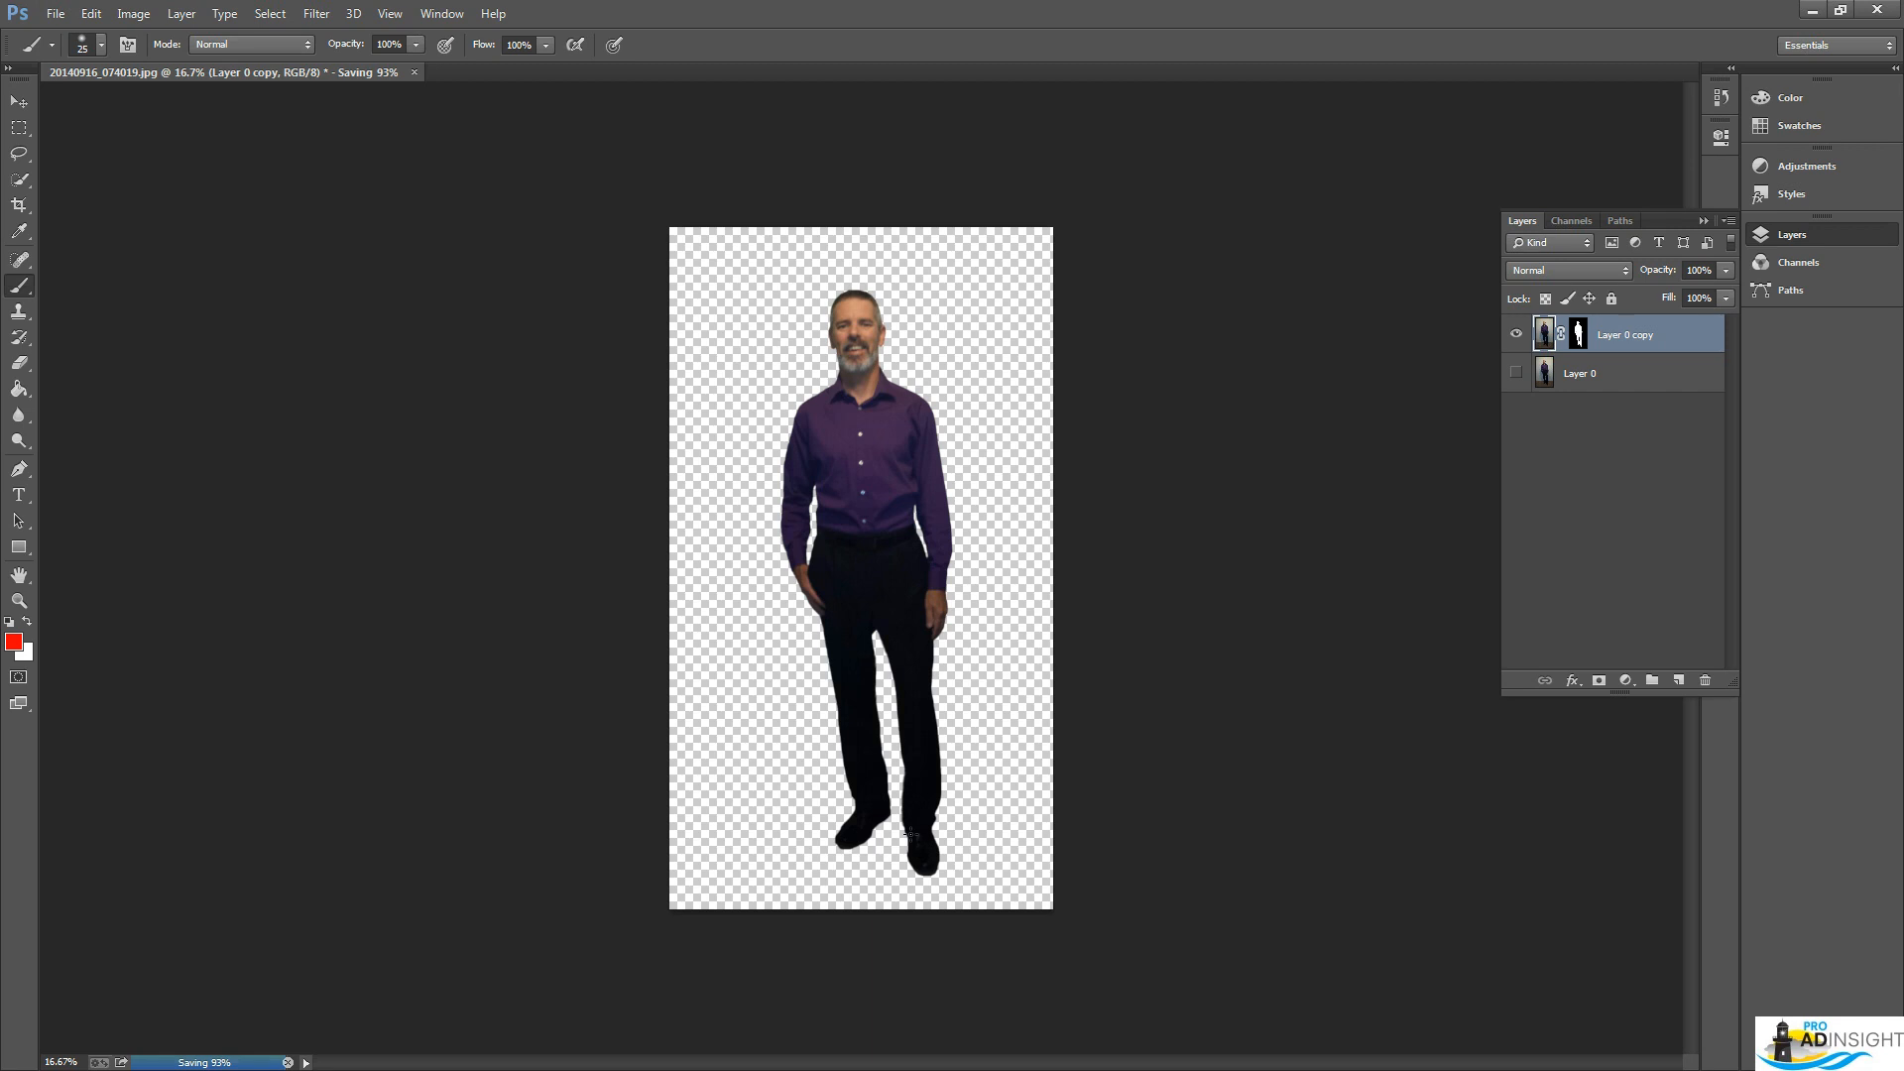
Paint white on the copied layer's mask along the inner lower edge of the man's left trouser leg, using brush sizes 25 and 60
key("ctrl+plus")
key("ctrl+plus")
key("ctrl+plus")
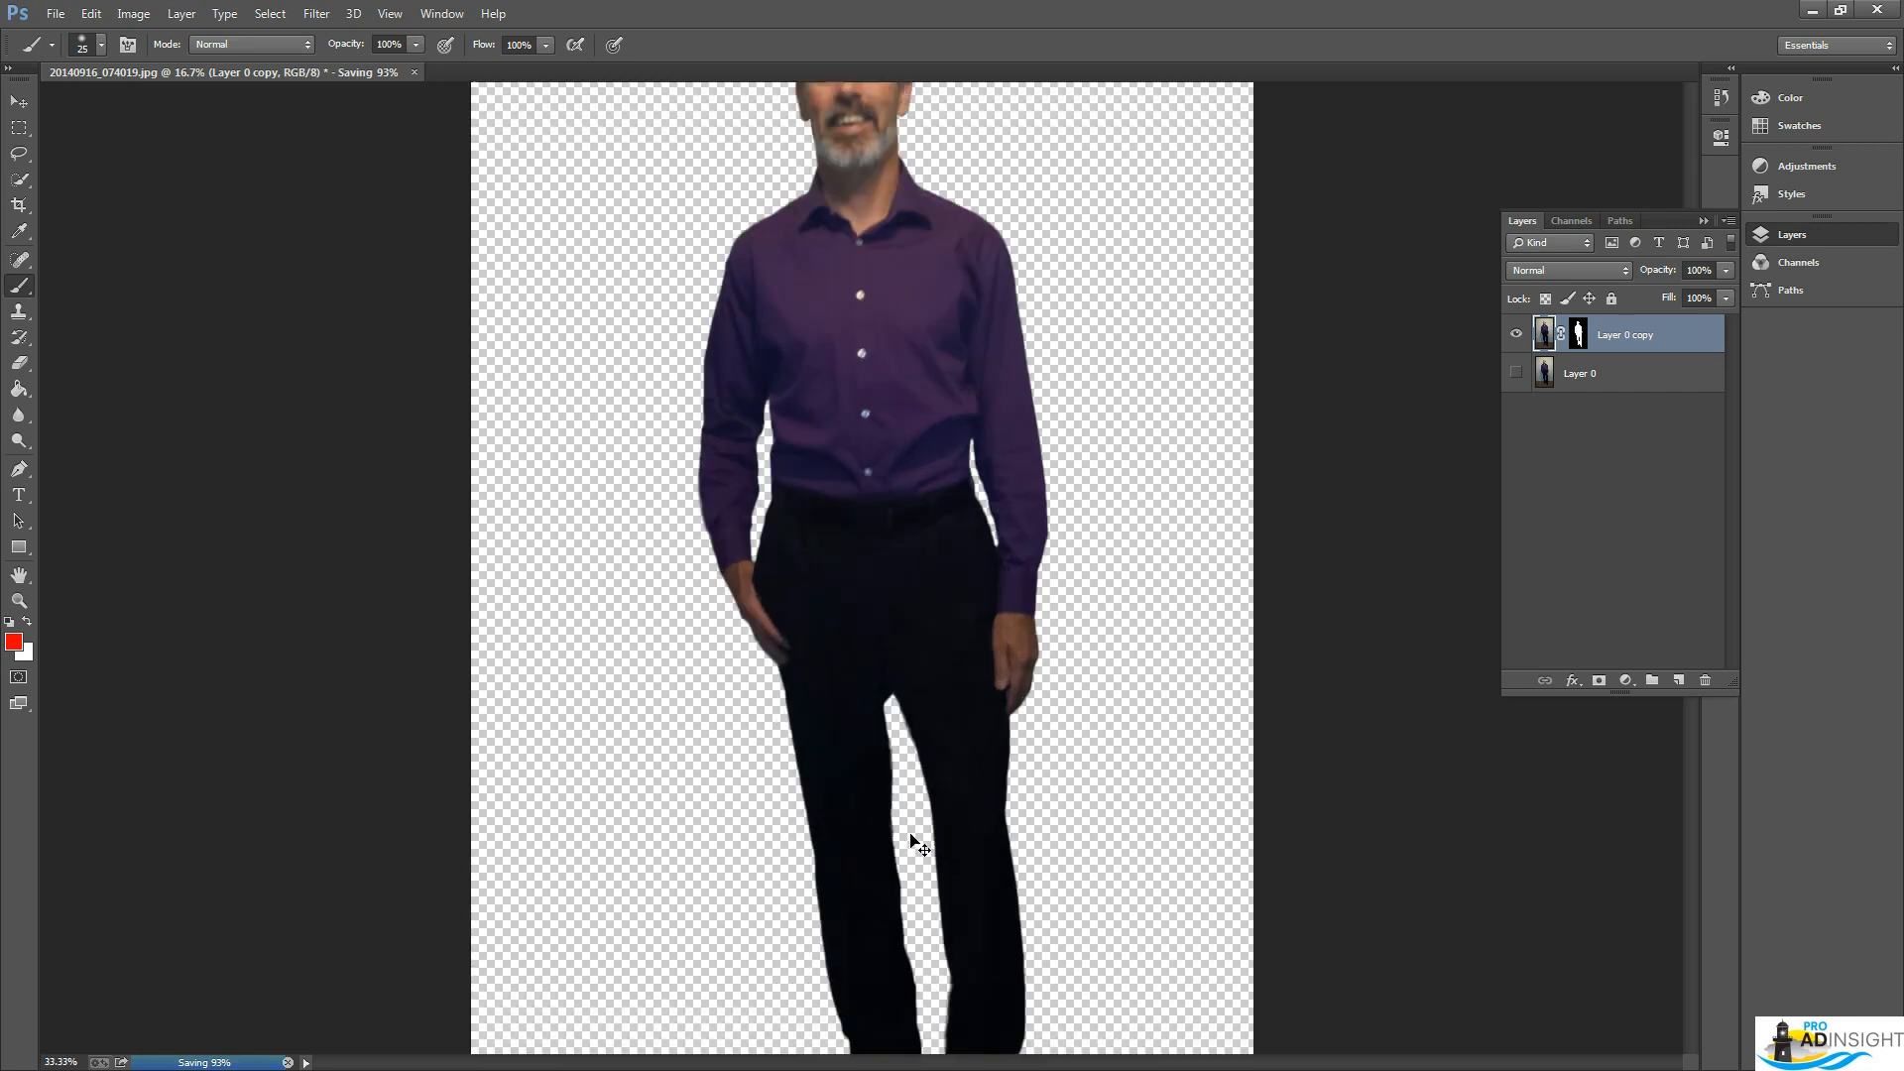
left_click_drag(1025, 952, 757, 328)
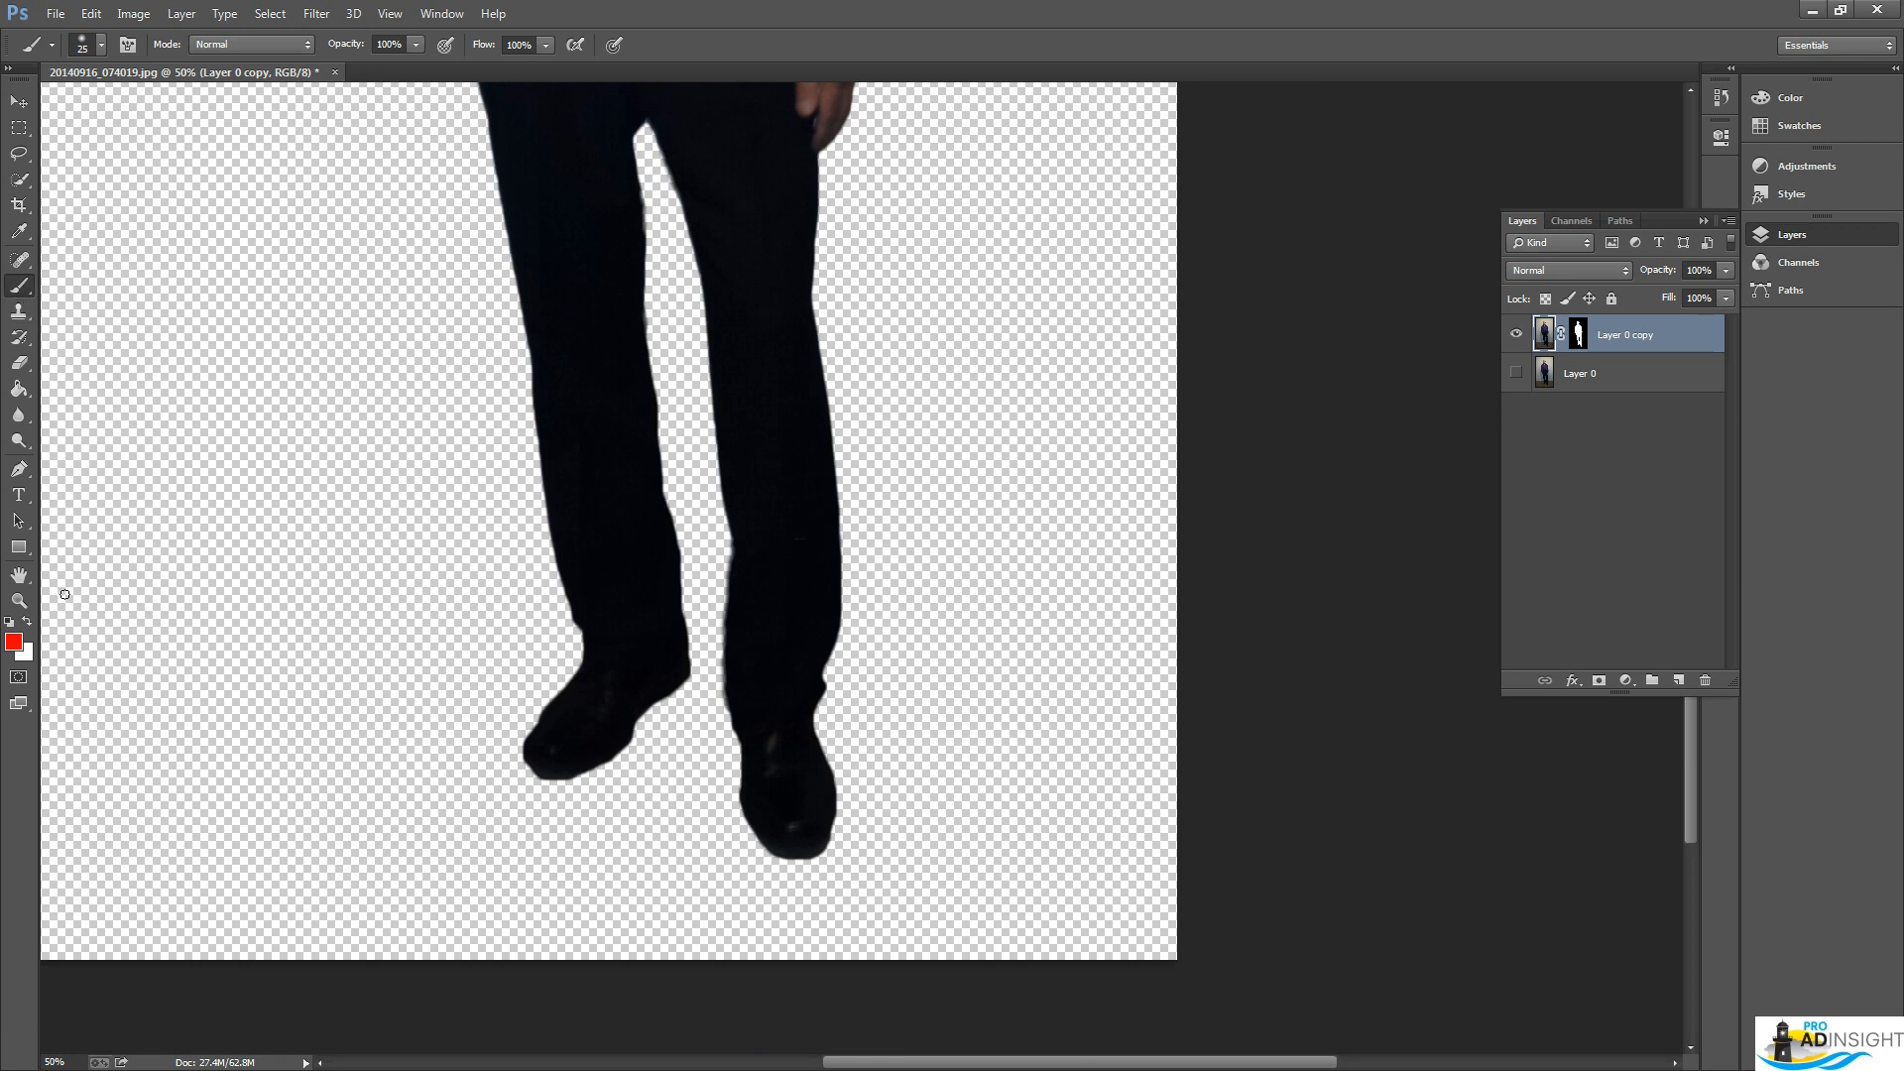
left_click(1578, 335)
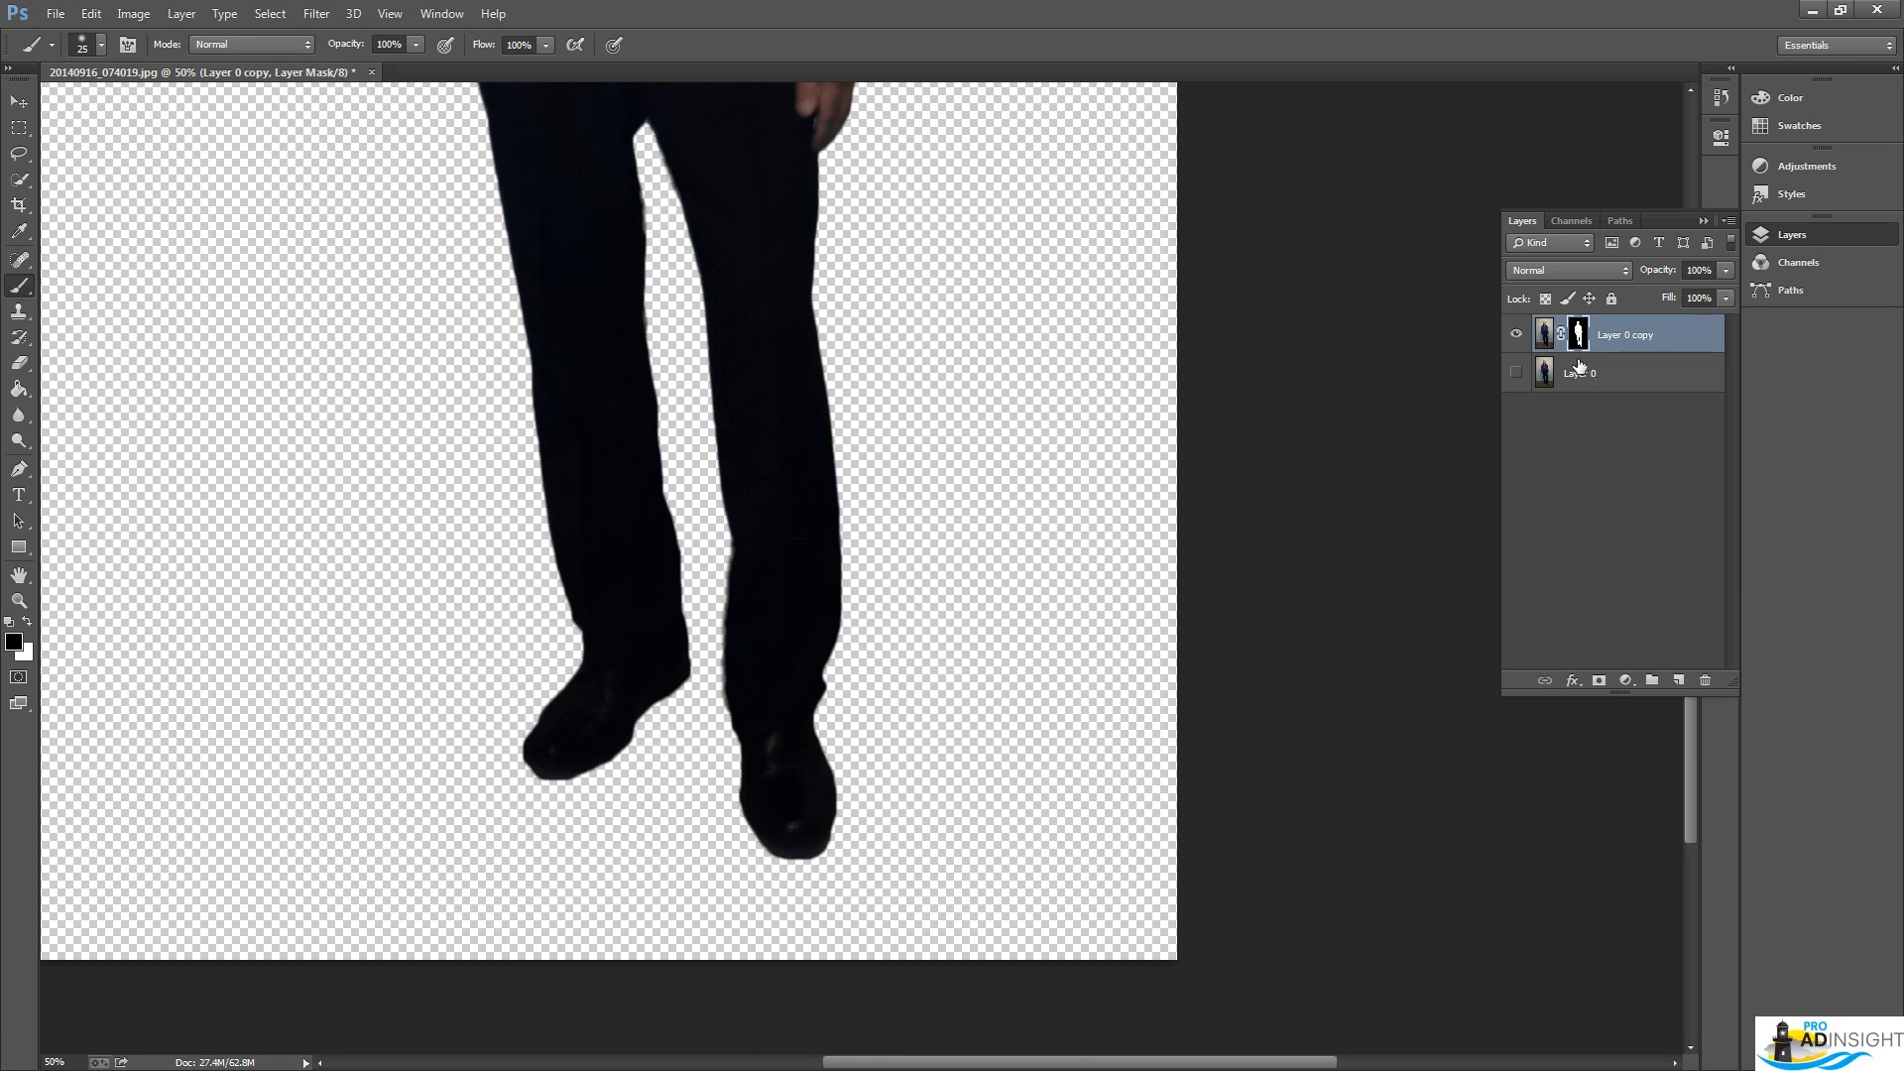
left_click(25, 623)
mouse_move(716, 689)
left_mouse_down()
mouse_move(719, 625)
mouse_move(714, 649)
left_mouse_up()
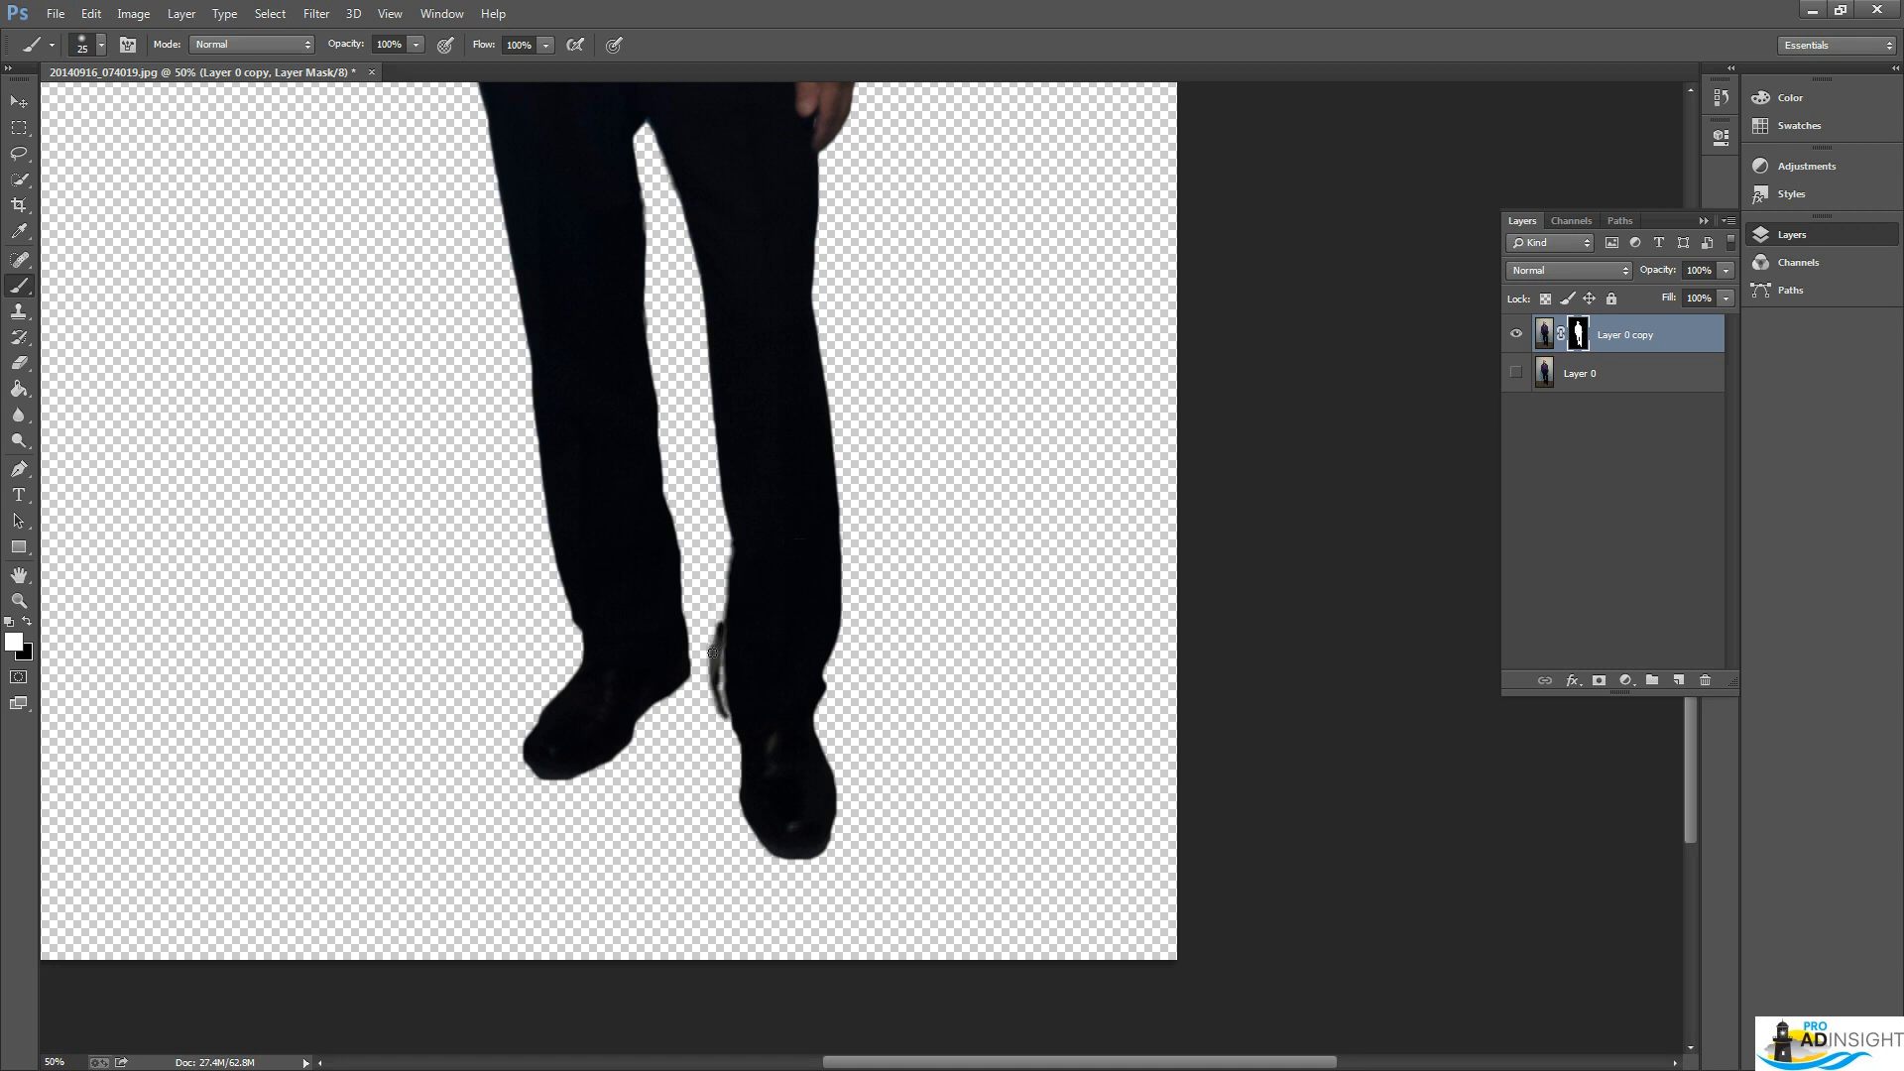
key("bracketright")
key("bracketright")
mouse_move(711, 627)
left_mouse_down()
mouse_move(731, 744)
mouse_move(715, 643)
mouse_move(730, 569)
mouse_move(726, 669)
mouse_move(740, 517)
mouse_move(736, 591)
left_mouse_up()
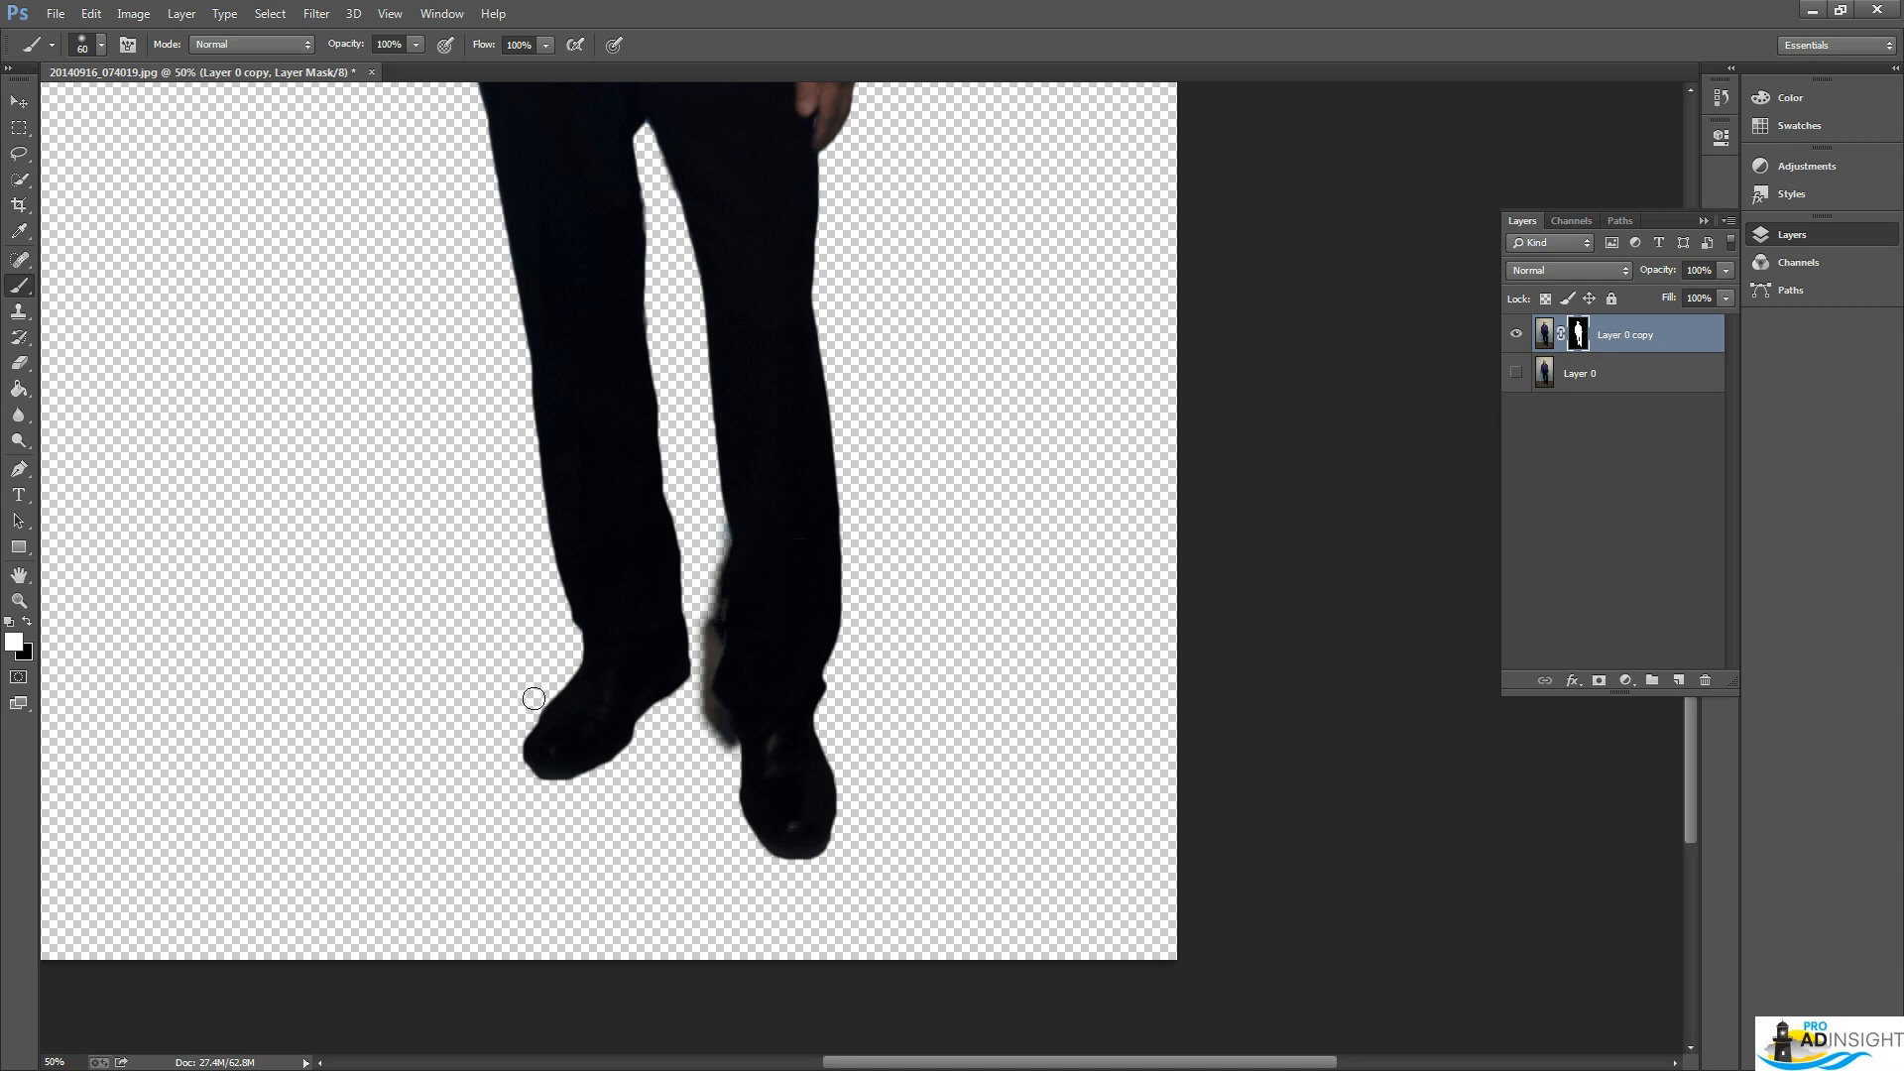
Paint black on the mask with a size 20 brush to remove the background along the left trouser leg's inner edge and cuff
left_click(27, 621)
key("bracketleft")
key("bracketleft")
key("bracketleft")
key("bracketleft")
scroll(719, 706, "up", 3)
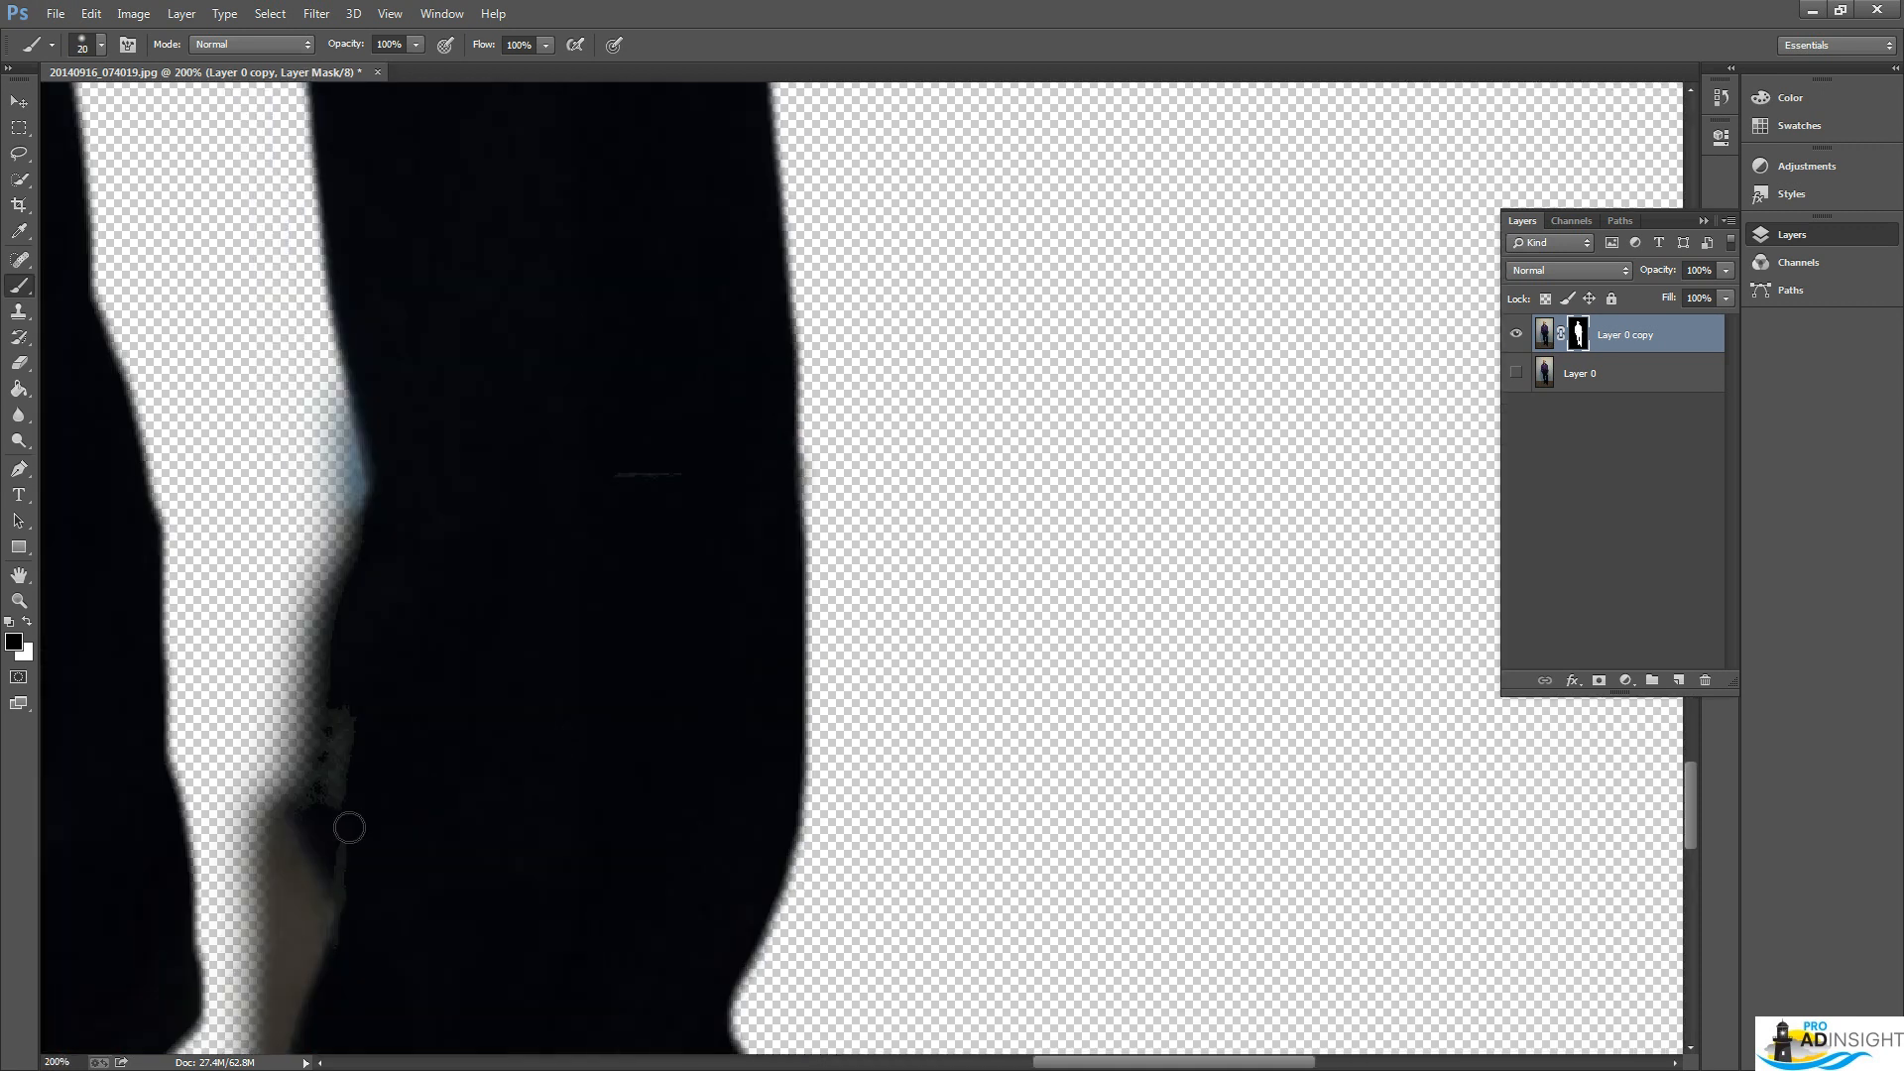
left_click_drag(430, 832, 538, 567)
mouse_move(411, 872)
left_mouse_down()
mouse_move(480, 1025)
mouse_move(421, 952)
mouse_move(391, 864)
mouse_move(385, 910)
mouse_move(367, 886)
mouse_move(423, 1014)
mouse_move(494, 1044)
mouse_move(416, 973)
mouse_move(352, 860)
mouse_move(376, 834)
mouse_move(395, 693)
left_mouse_up()
mouse_move(414, 672)
left_mouse_down()
mouse_move(442, 457)
mouse_move(433, 250)
mouse_move(402, 420)
left_mouse_up()
mouse_move(393, 513)
left_mouse_down()
mouse_move(414, 414)
mouse_move(388, 588)
mouse_move(372, 531)
mouse_move(353, 647)
mouse_move(408, 562)
mouse_move(350, 705)
mouse_move(400, 623)
mouse_move(343, 858)
left_mouse_up()
left_click_drag(432, 1010, 379, 904)
mouse_move(352, 791)
left_mouse_down()
mouse_move(373, 433)
mouse_move(358, 521)
mouse_move(434, 171)
mouse_move(444, 220)
mouse_move(436, 152)
mouse_move(442, 242)
mouse_move(383, 261)
left_mouse_up()
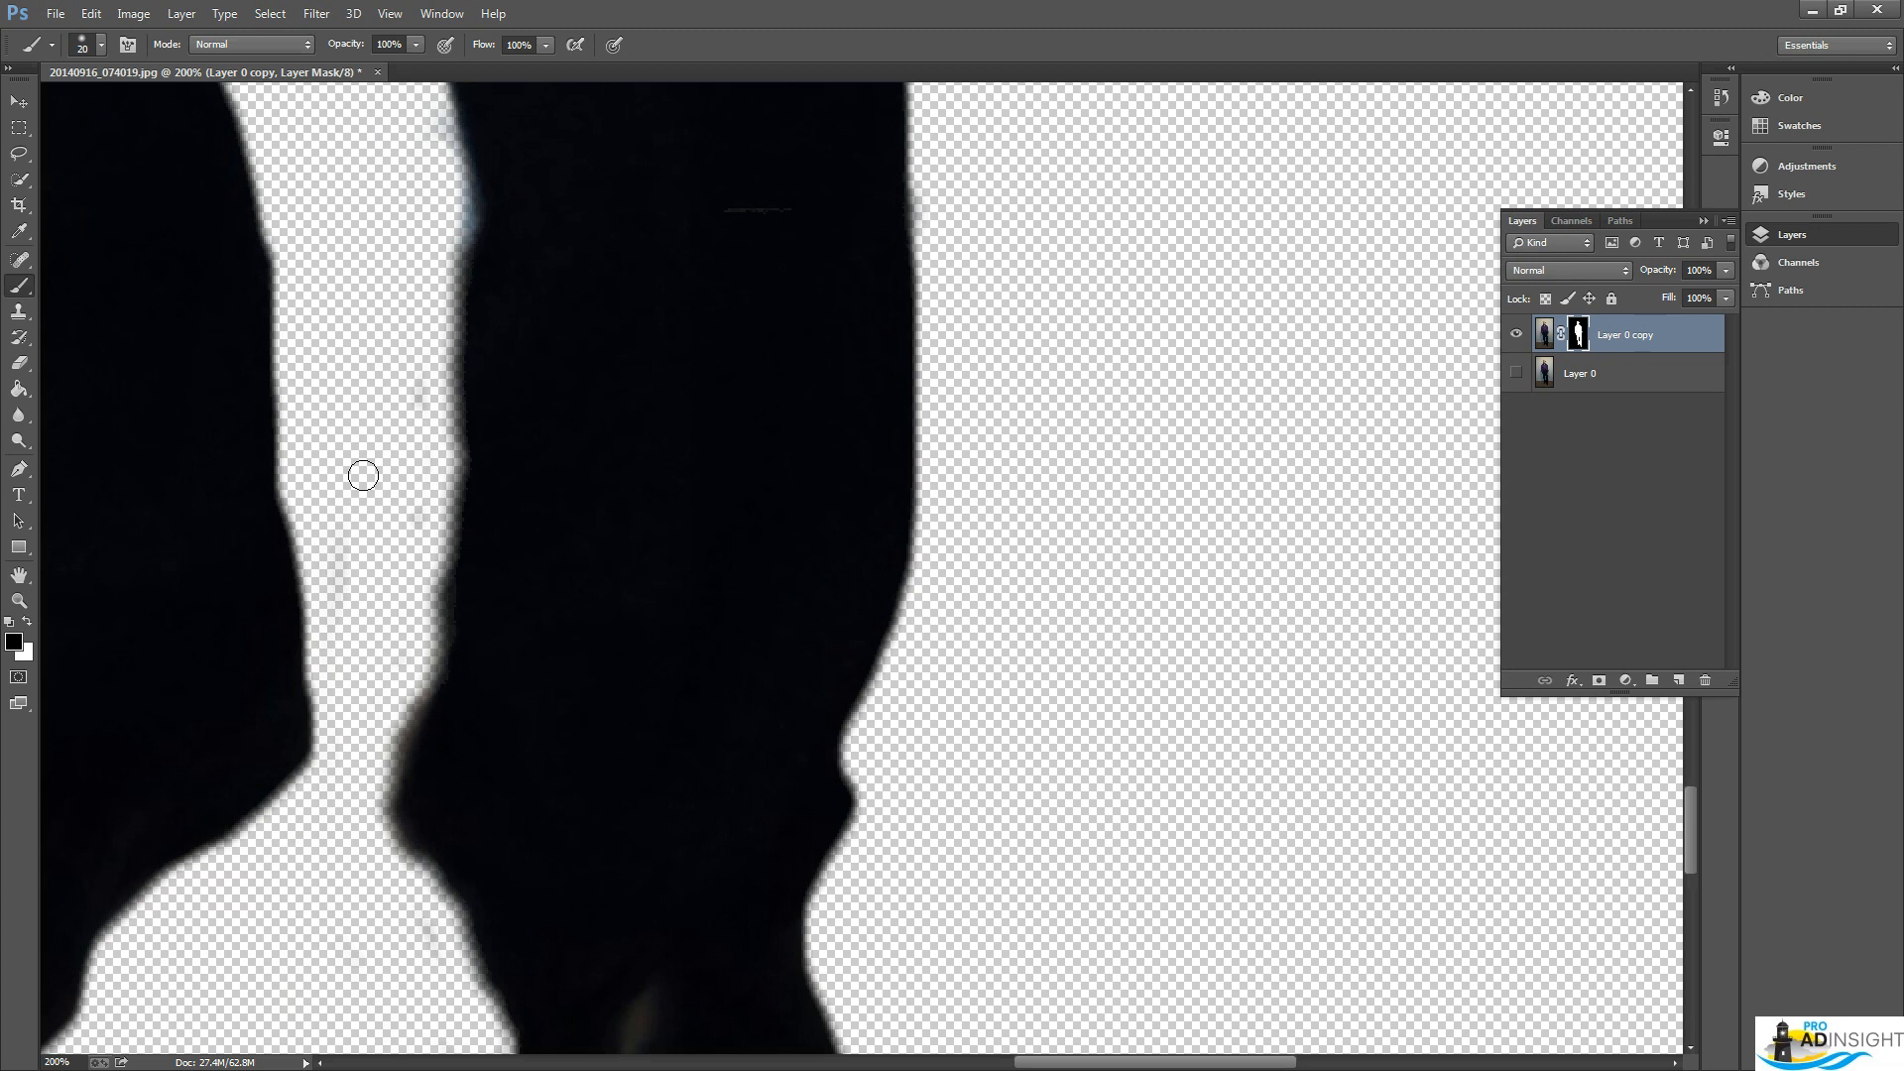
Examine the corrected leg and the whole cutout from head to shoes
key("ctrl+minus")
key("ctrl+minus")
key("ctrl+minus")
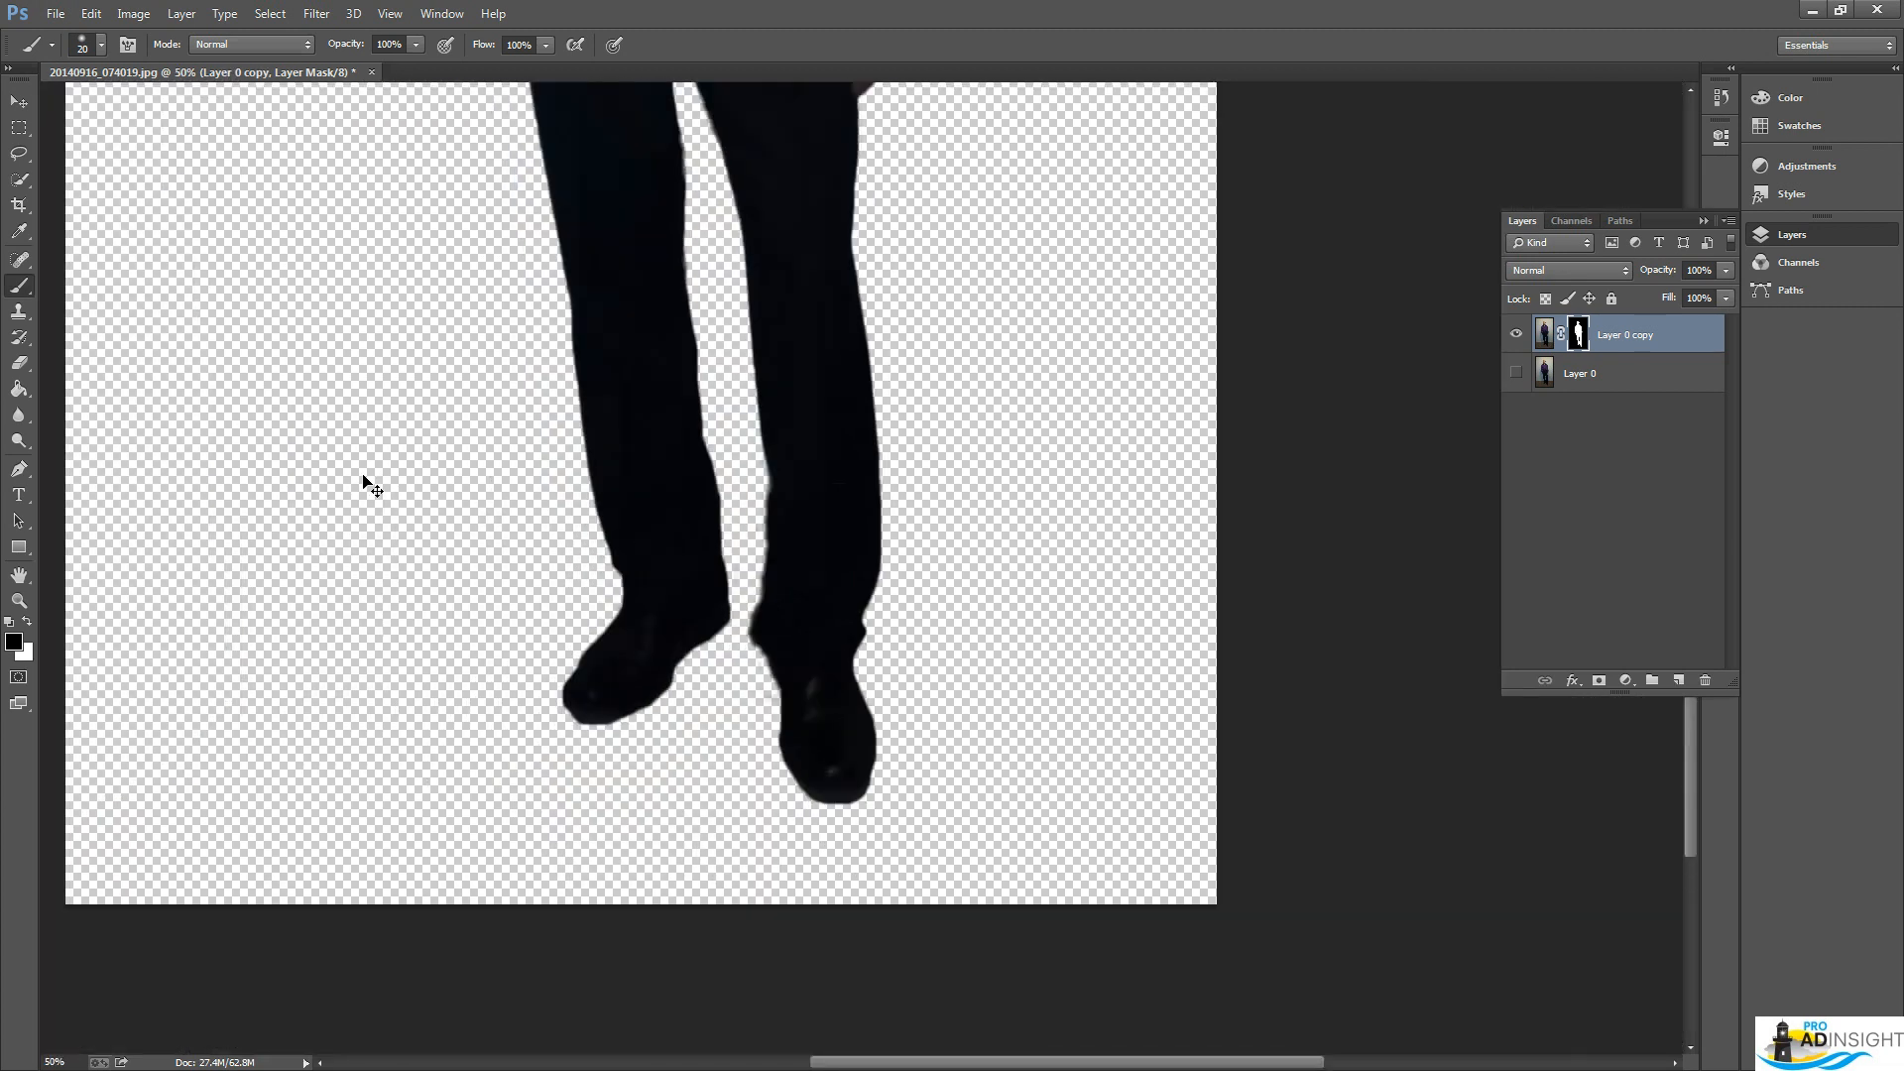
key("ctrl+minus")
key("ctrl+minus")
key("ctrl+minus")
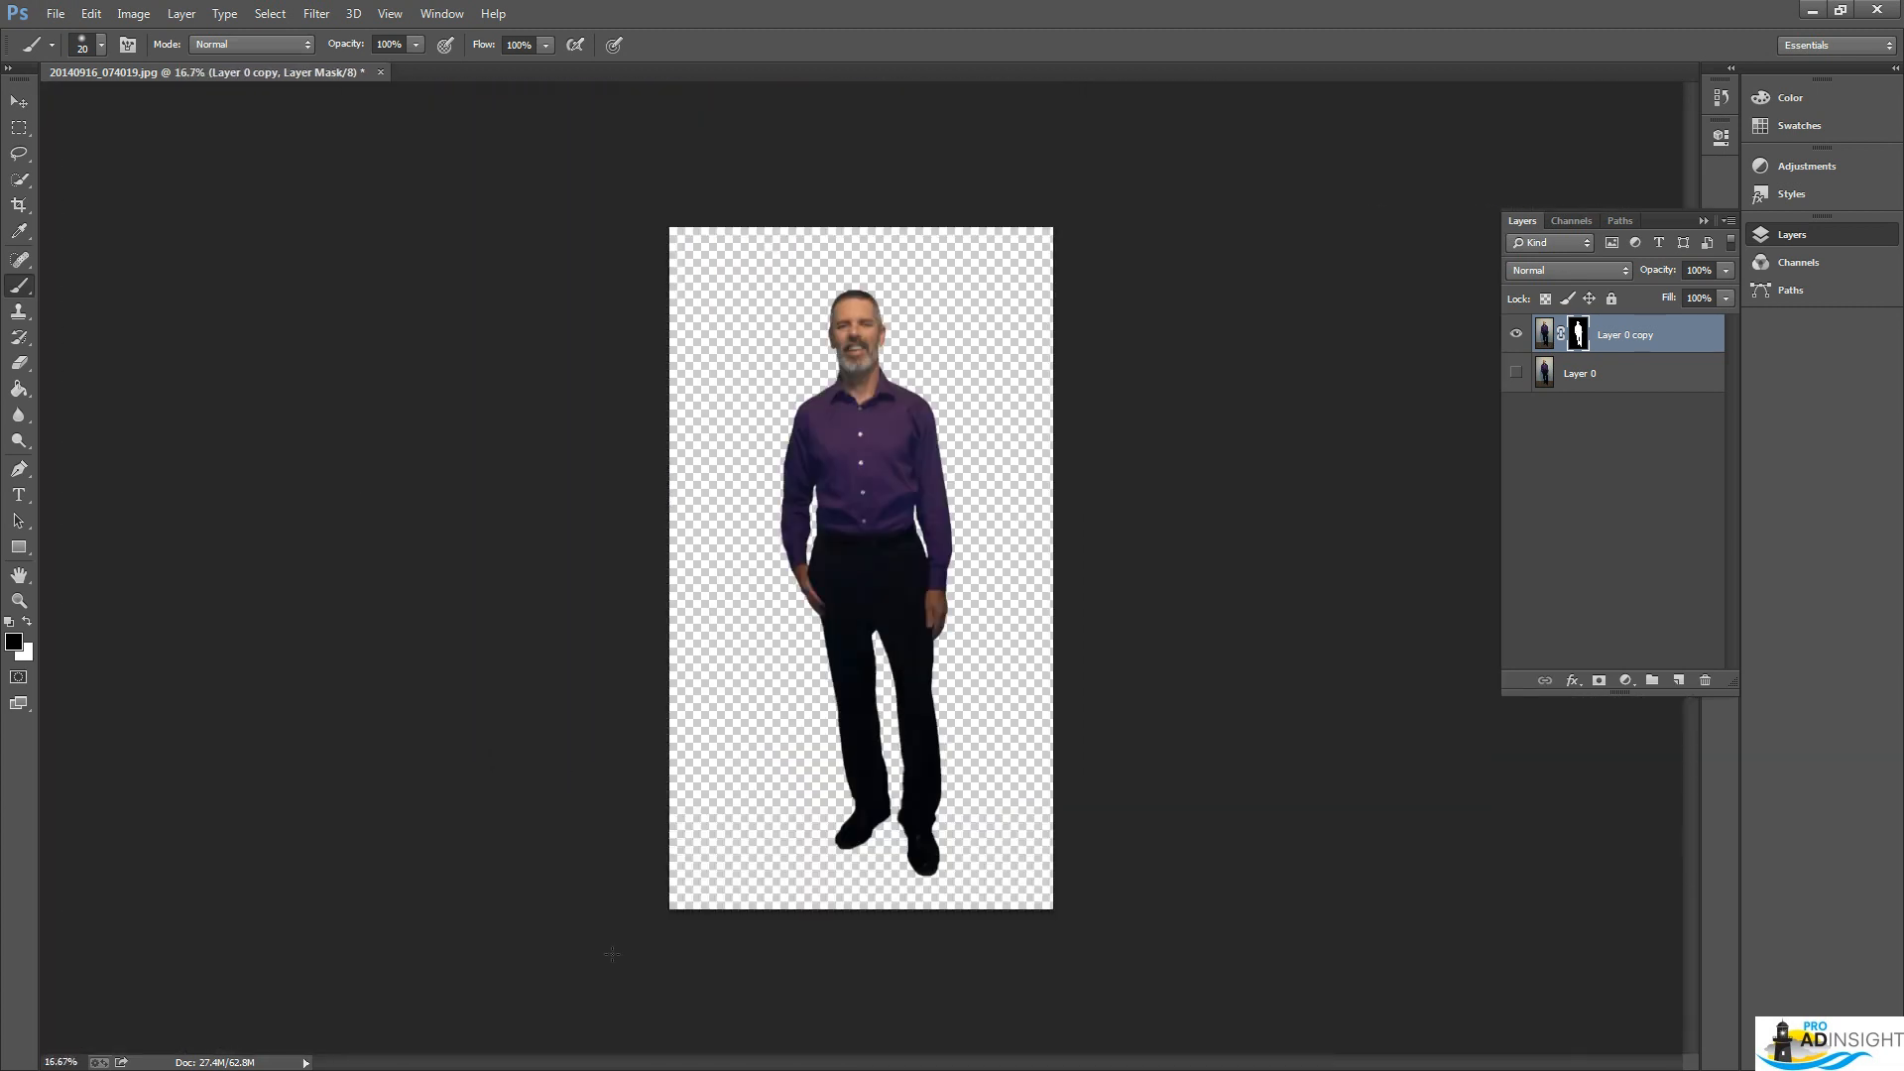